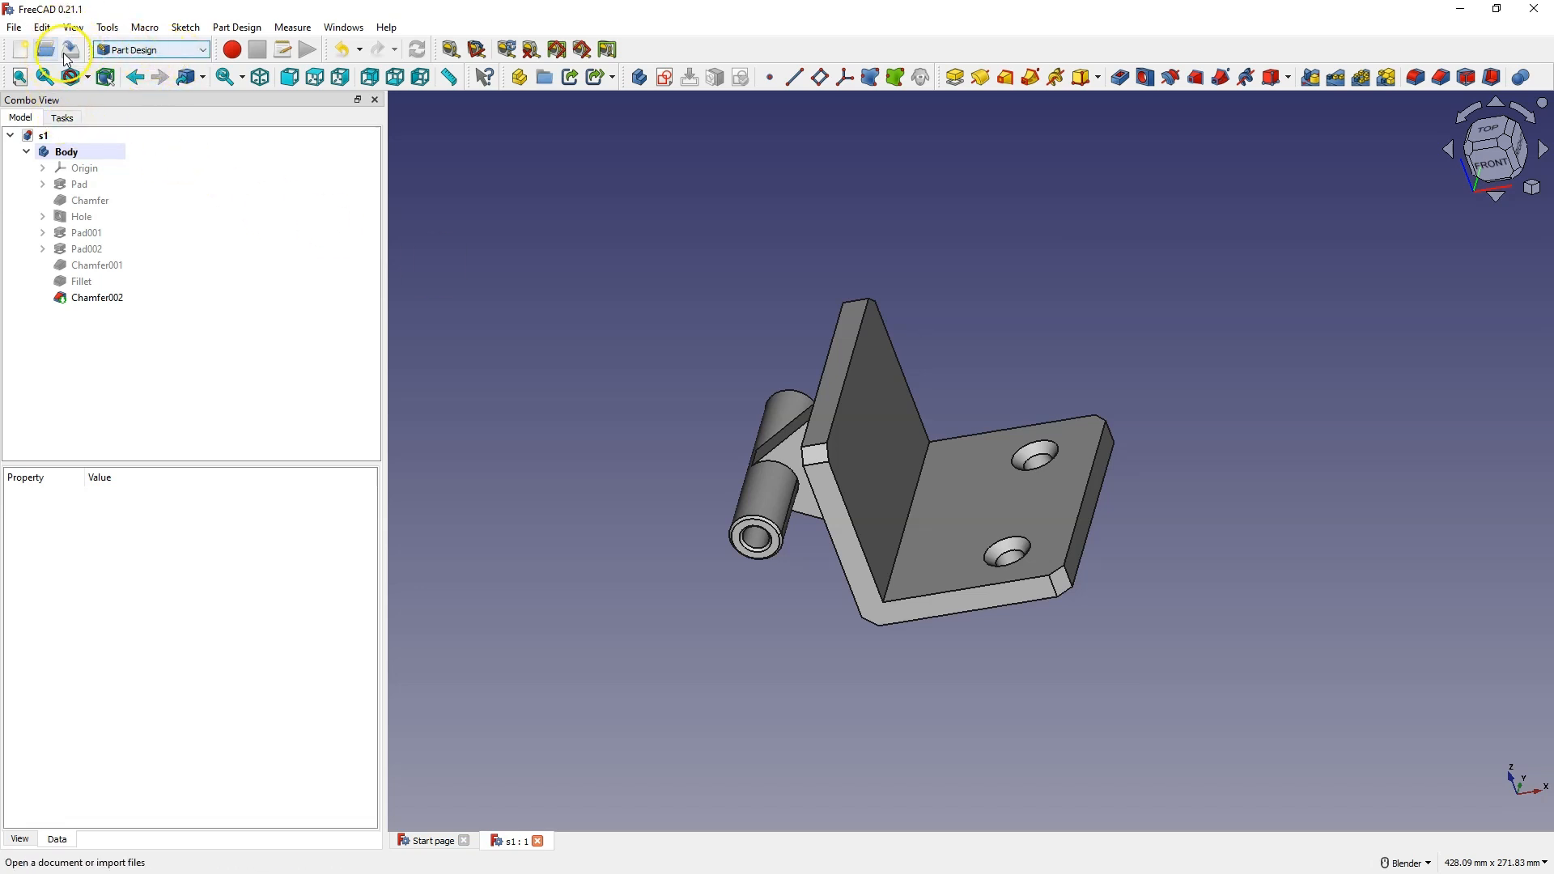
Create a new document and start a sketch on the XZ plane
{"action": "left_click", "coordinate": [20, 51]}
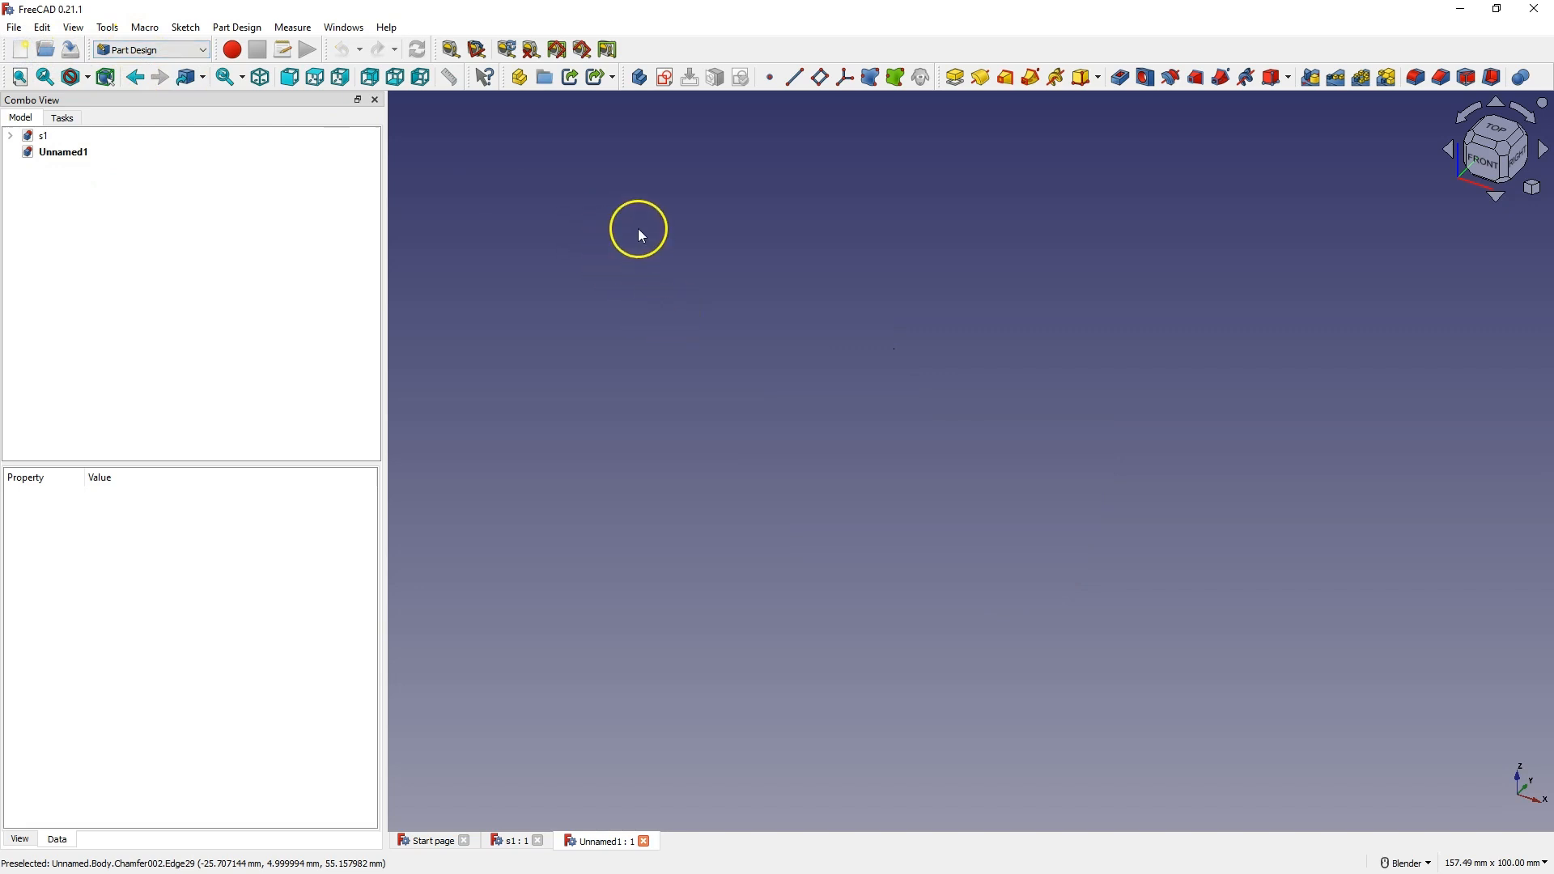
{"action": "left_click", "coordinate": [663, 87]}
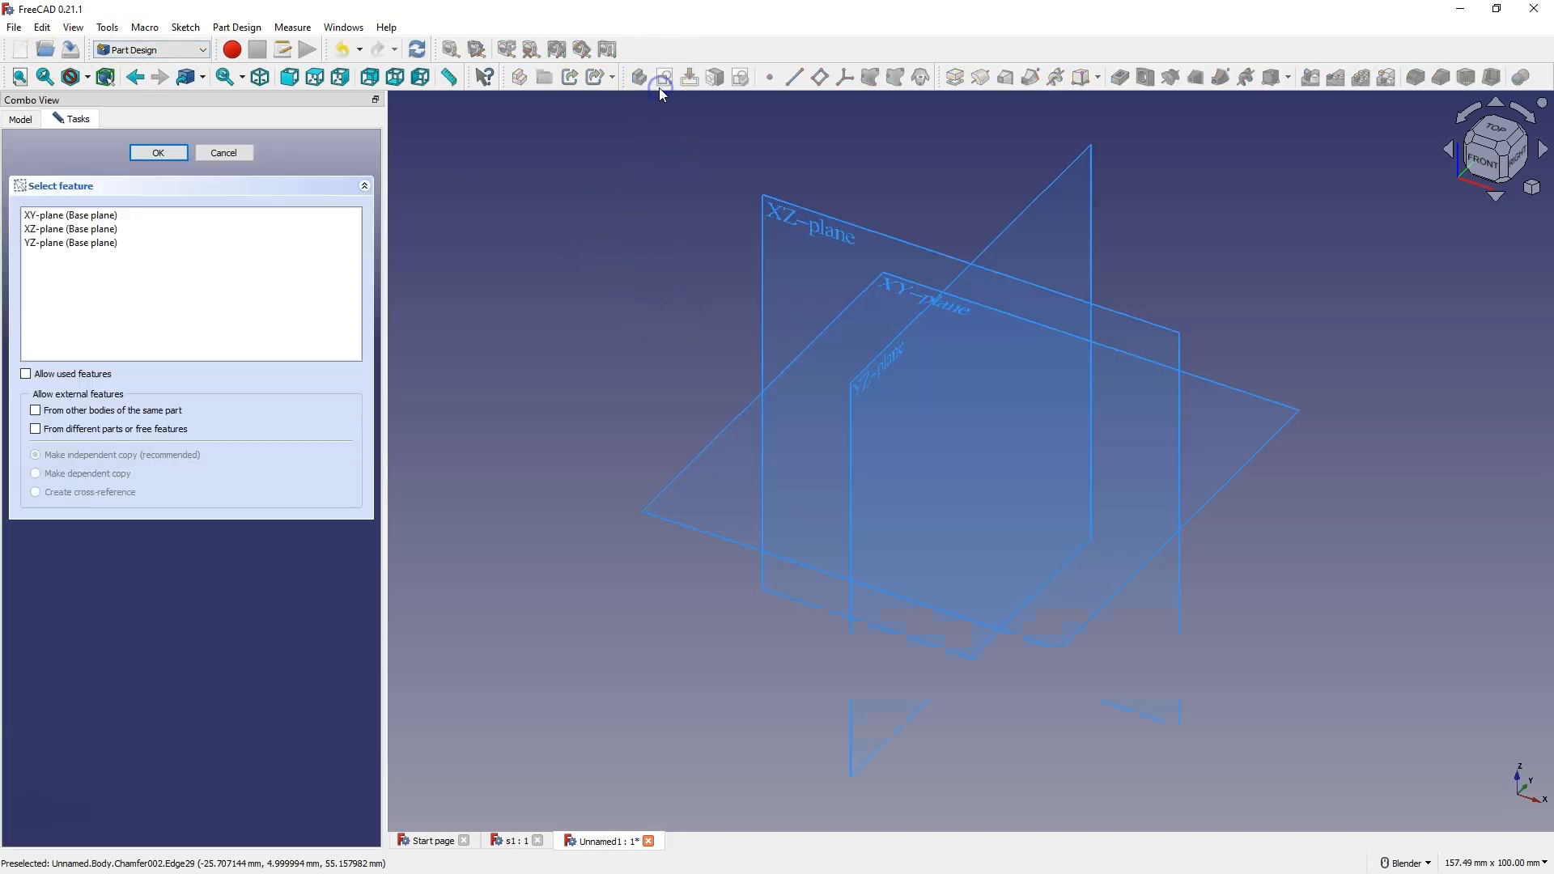
{"action": "left_click", "coordinate": [791, 213]}
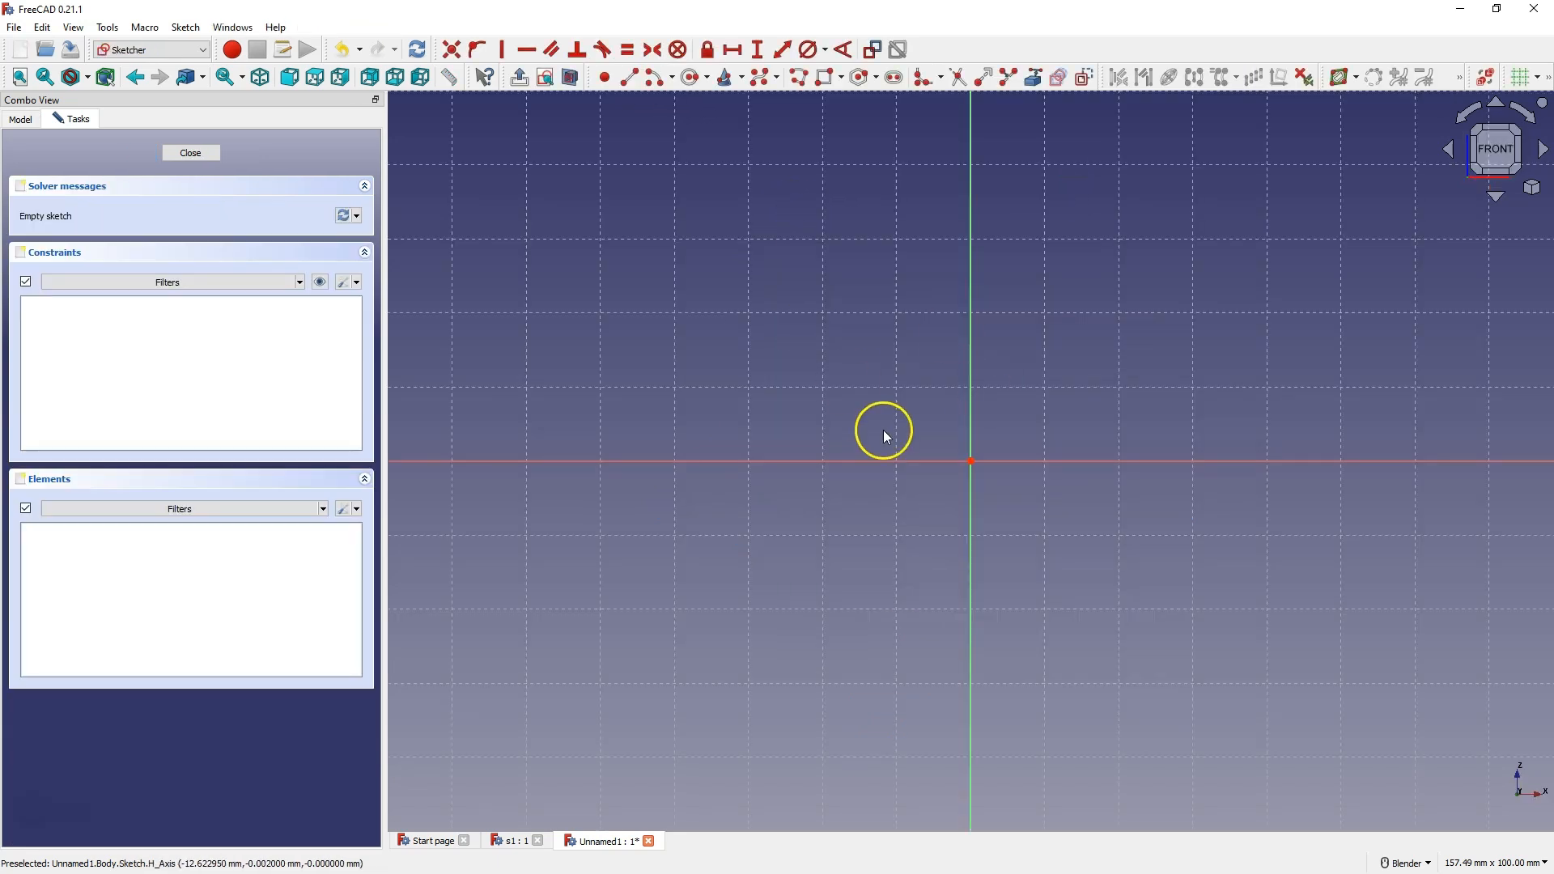
Examine the shape of the finished hinge part in document s1 and return to the new document's sketch
{"action": "left_click", "coordinate": [512, 842]}
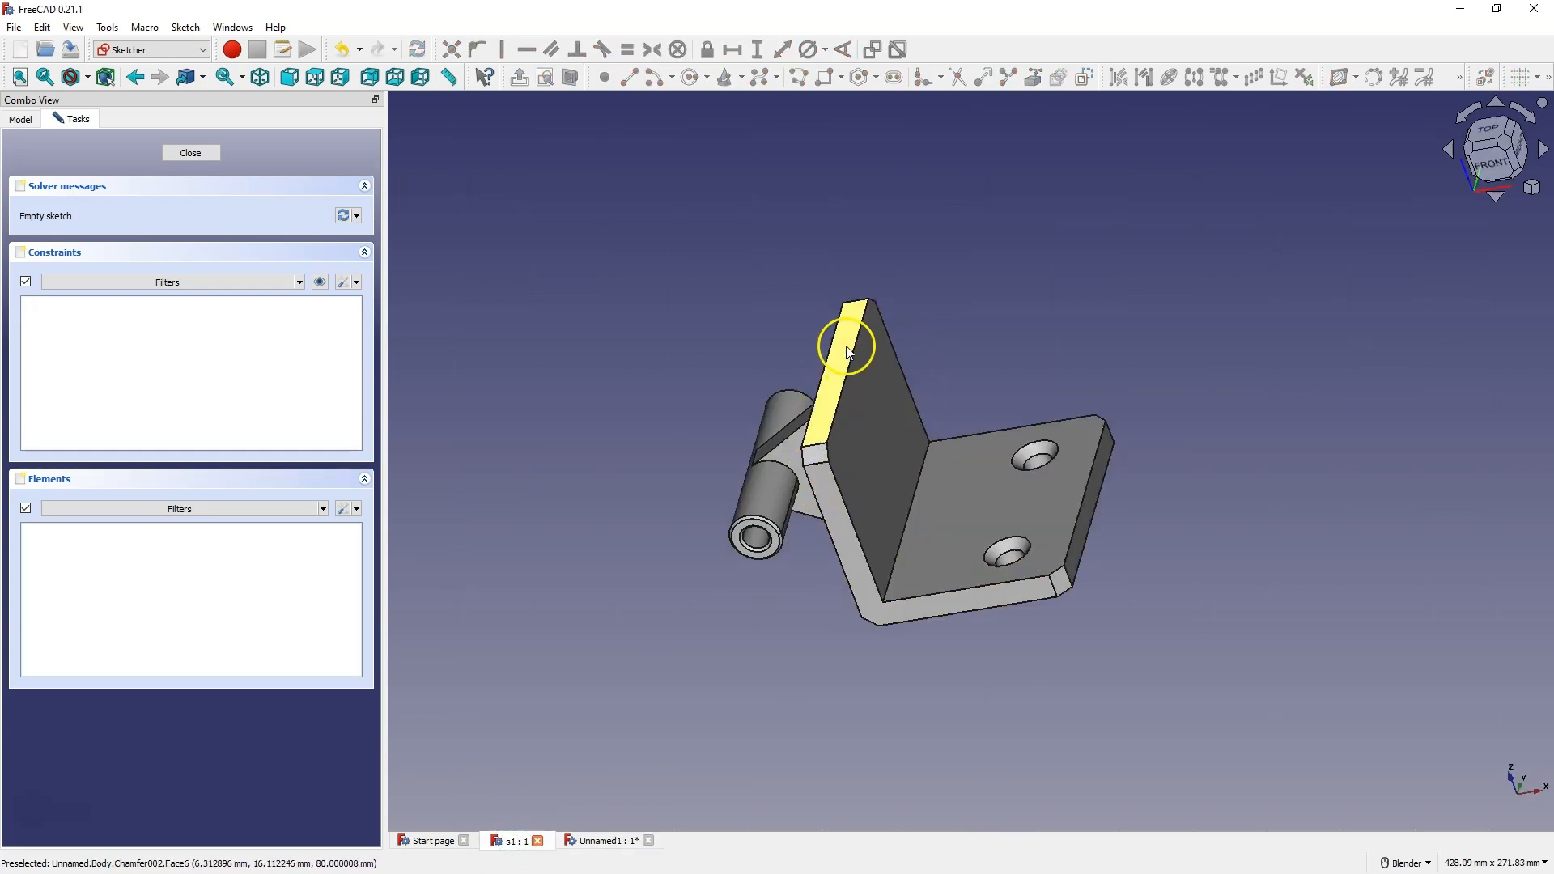
{"action": "middle_click_drag", "start_coordinate": [850, 353], "coordinate": [697, 301]}
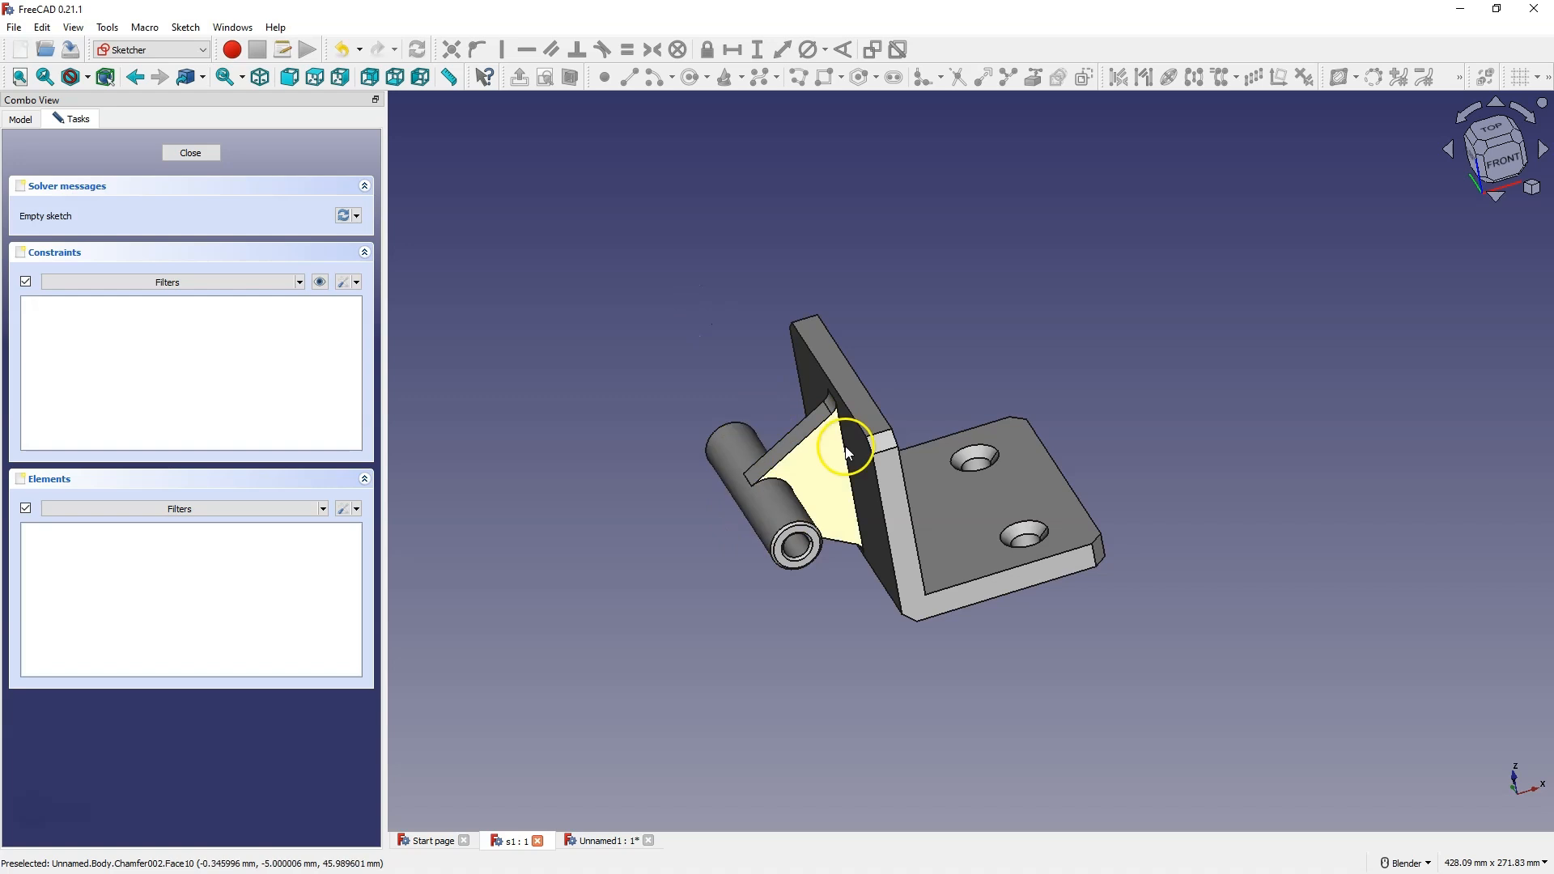
{"action": "left_click", "coordinate": [605, 841]}
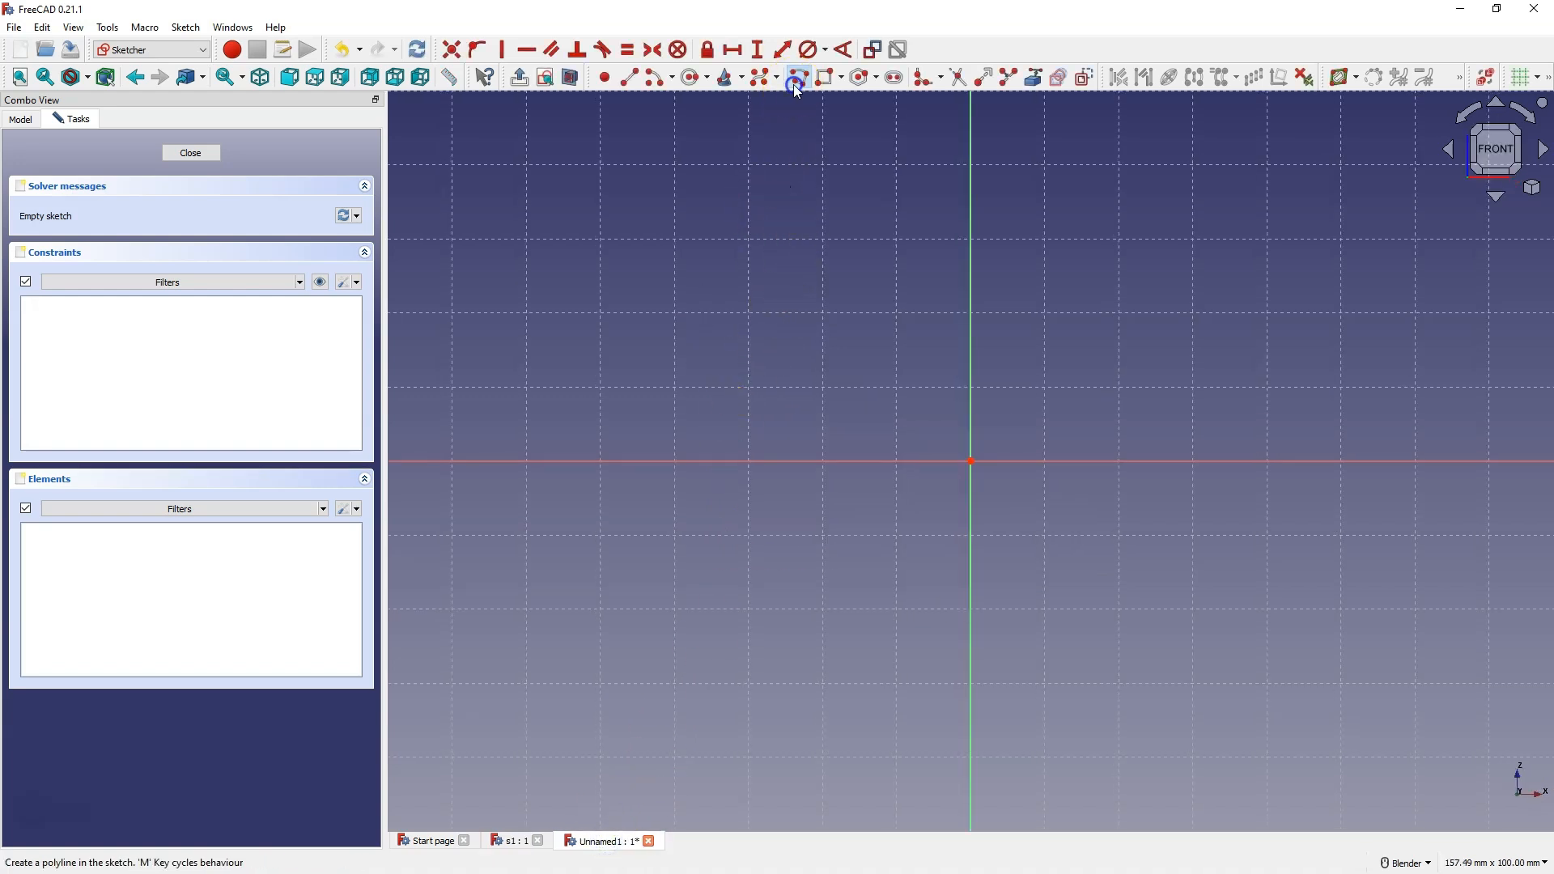
{"action": "left_click", "coordinate": [971, 461]}
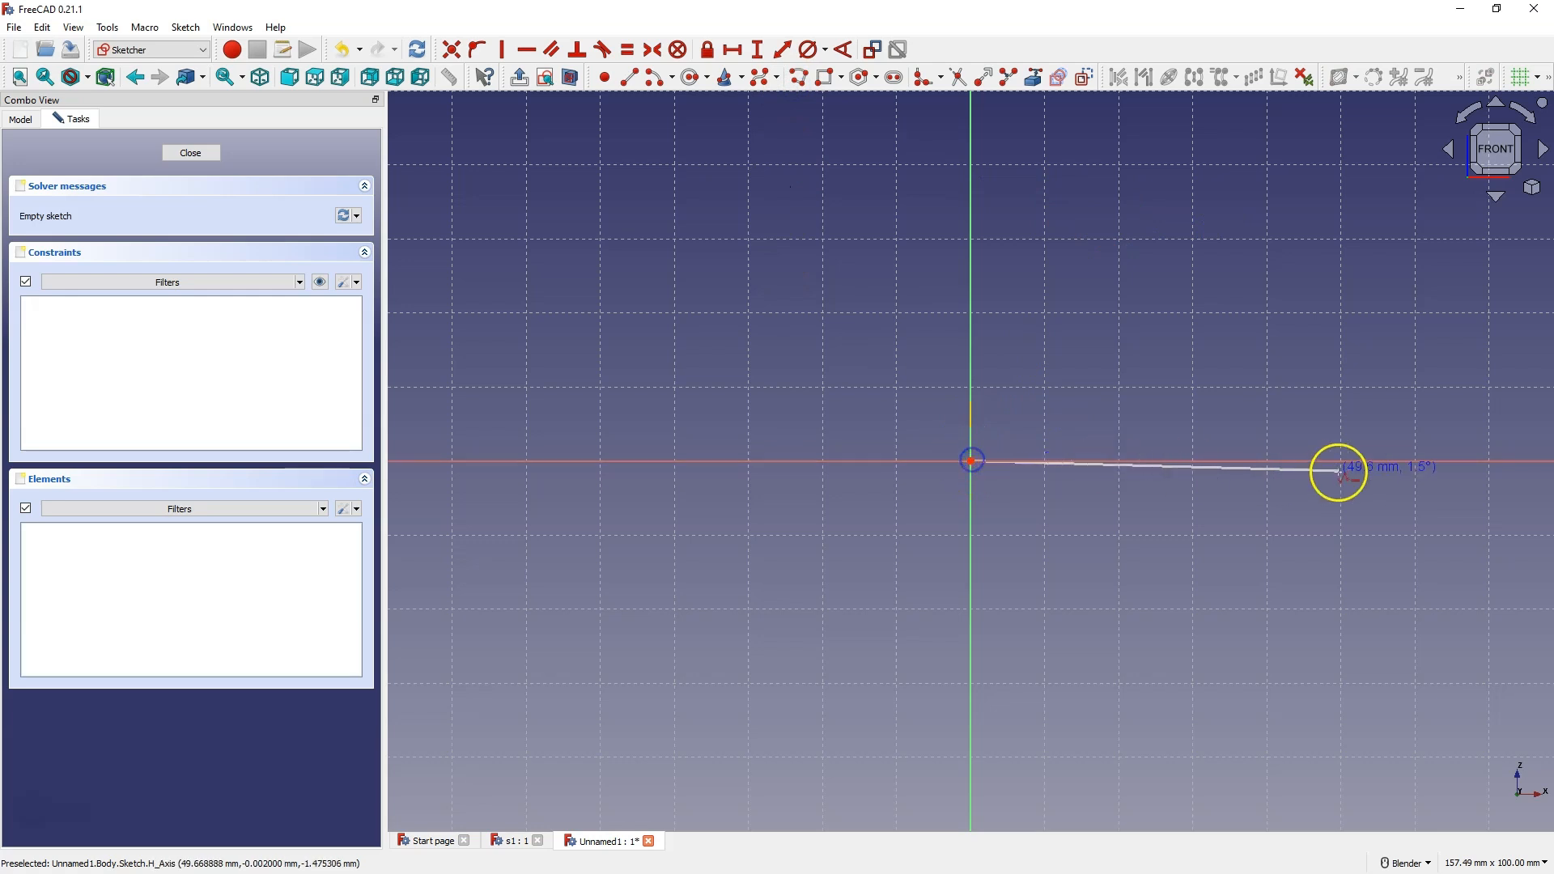
{"action": "left_click", "coordinate": [1341, 461]}
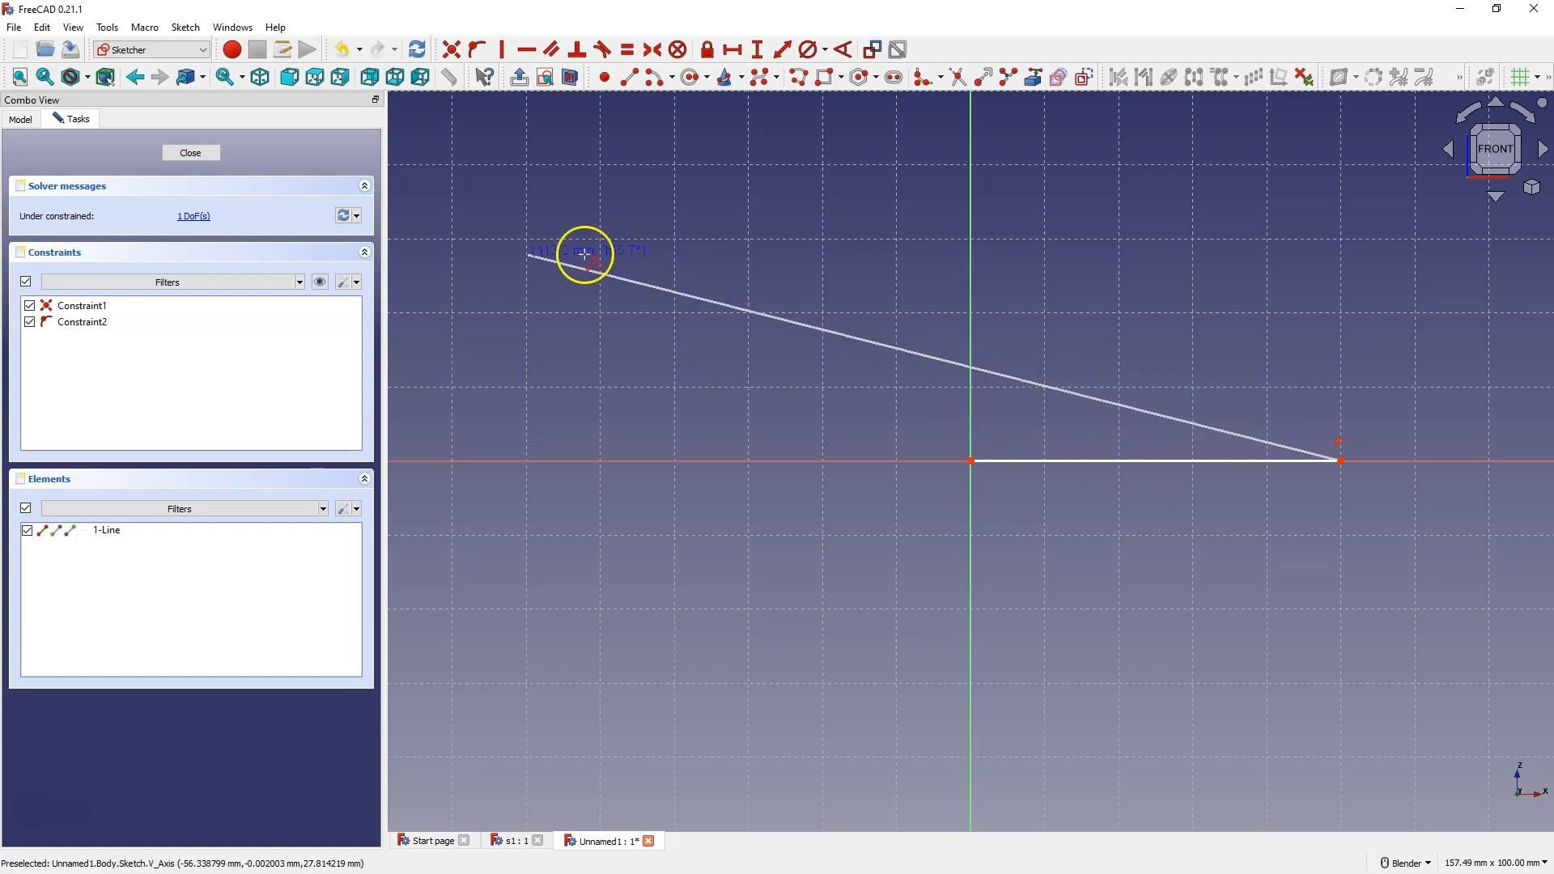
{"action": "left_click", "coordinate": [356, 282]}
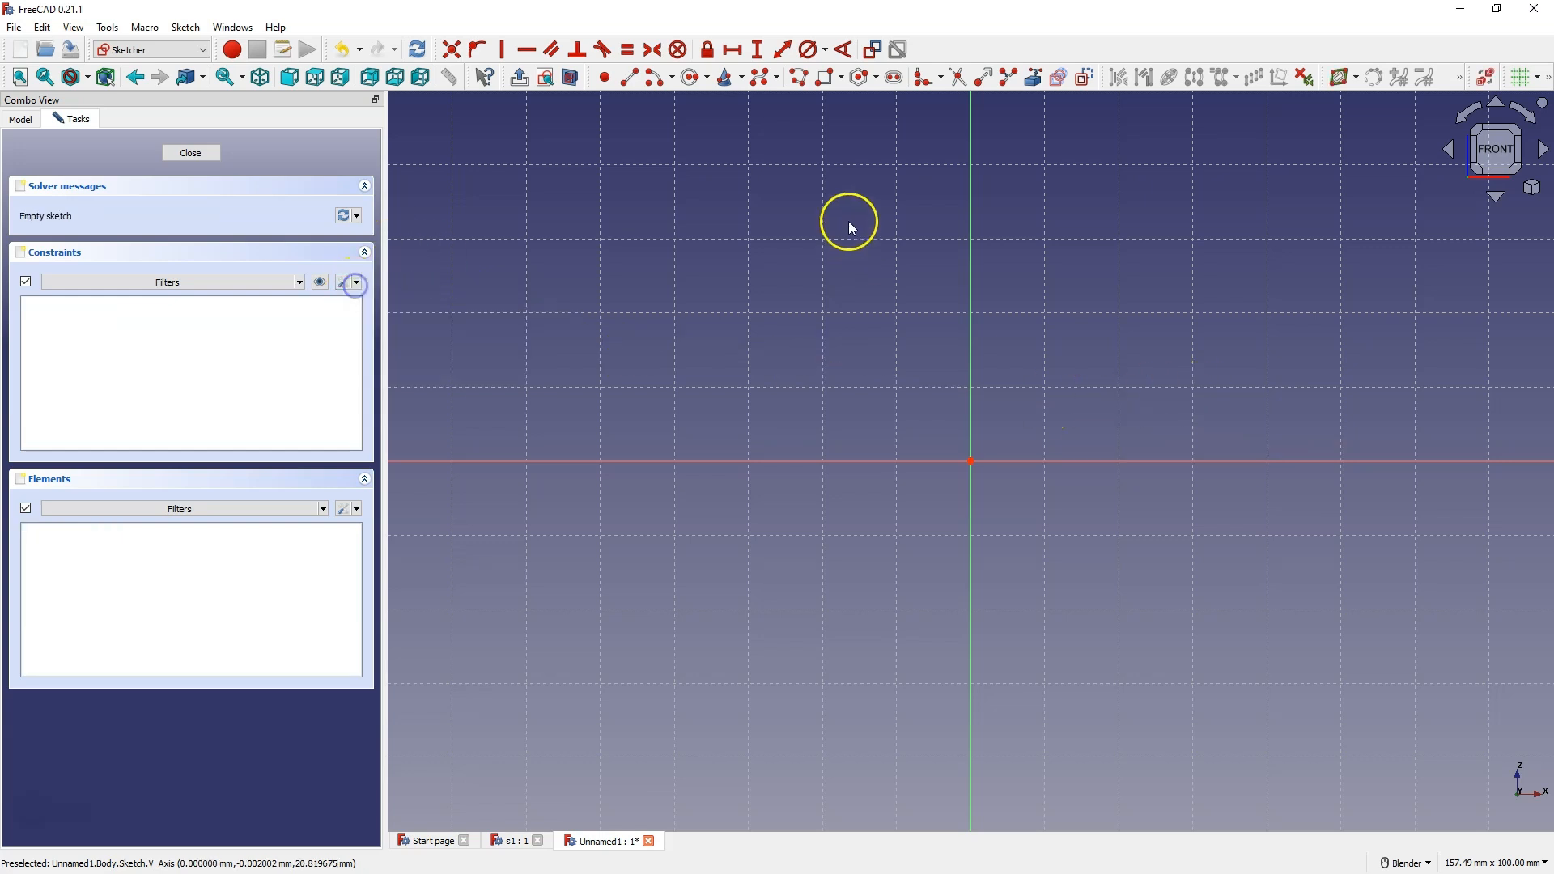
Draw a closed L-shaped polyline profile with its outer corner at the origin, about 50 mm wide and 43 mm high
{"action": "left_click", "coordinate": [799, 78]}
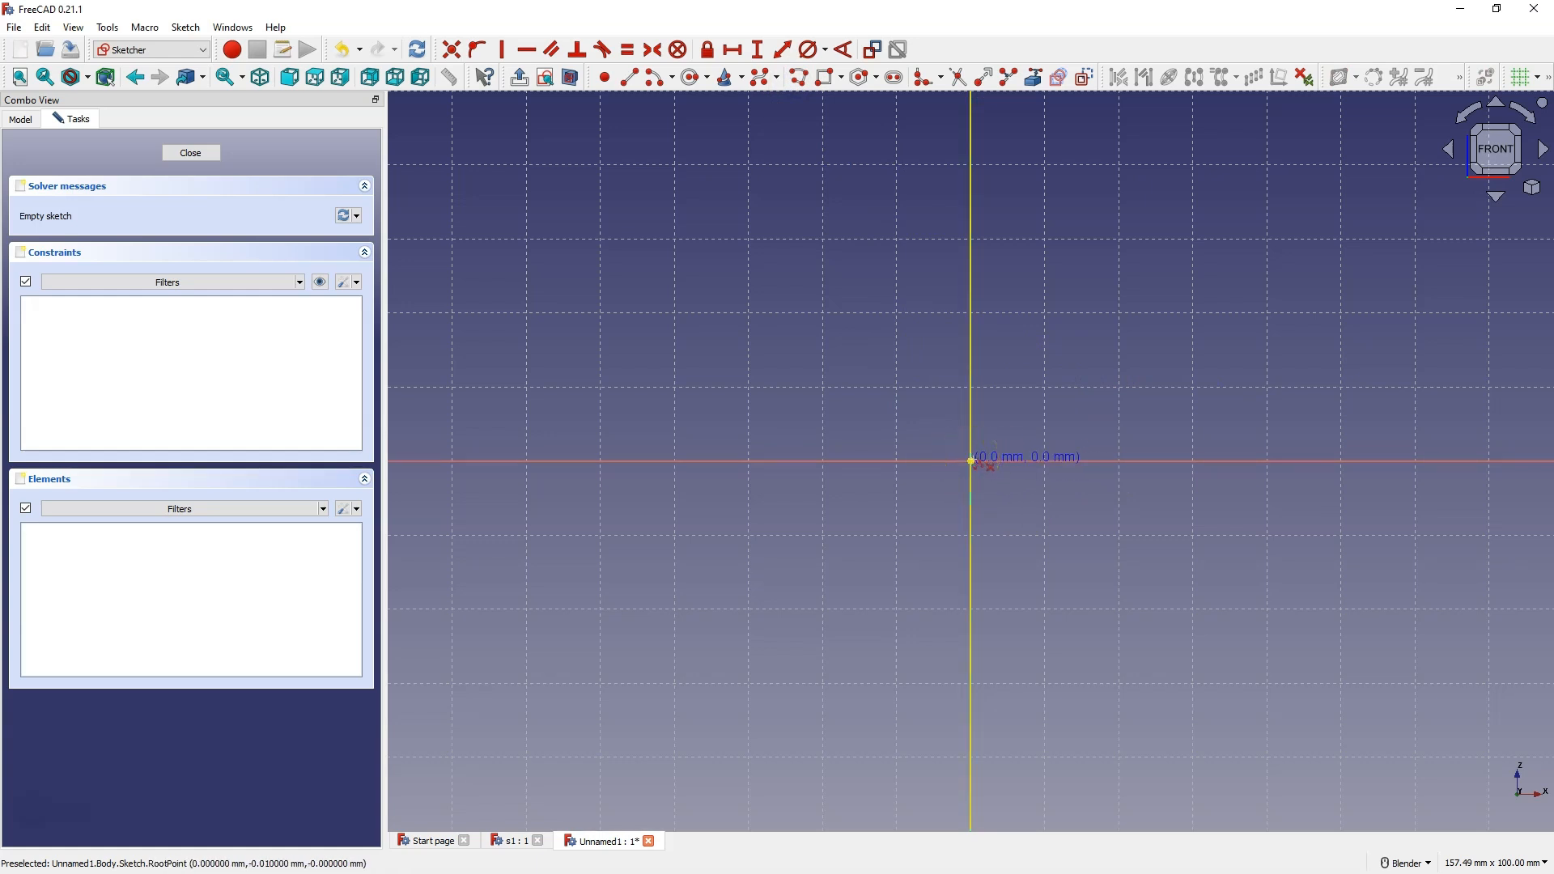
{"action": "left_click", "coordinate": [971, 462]}
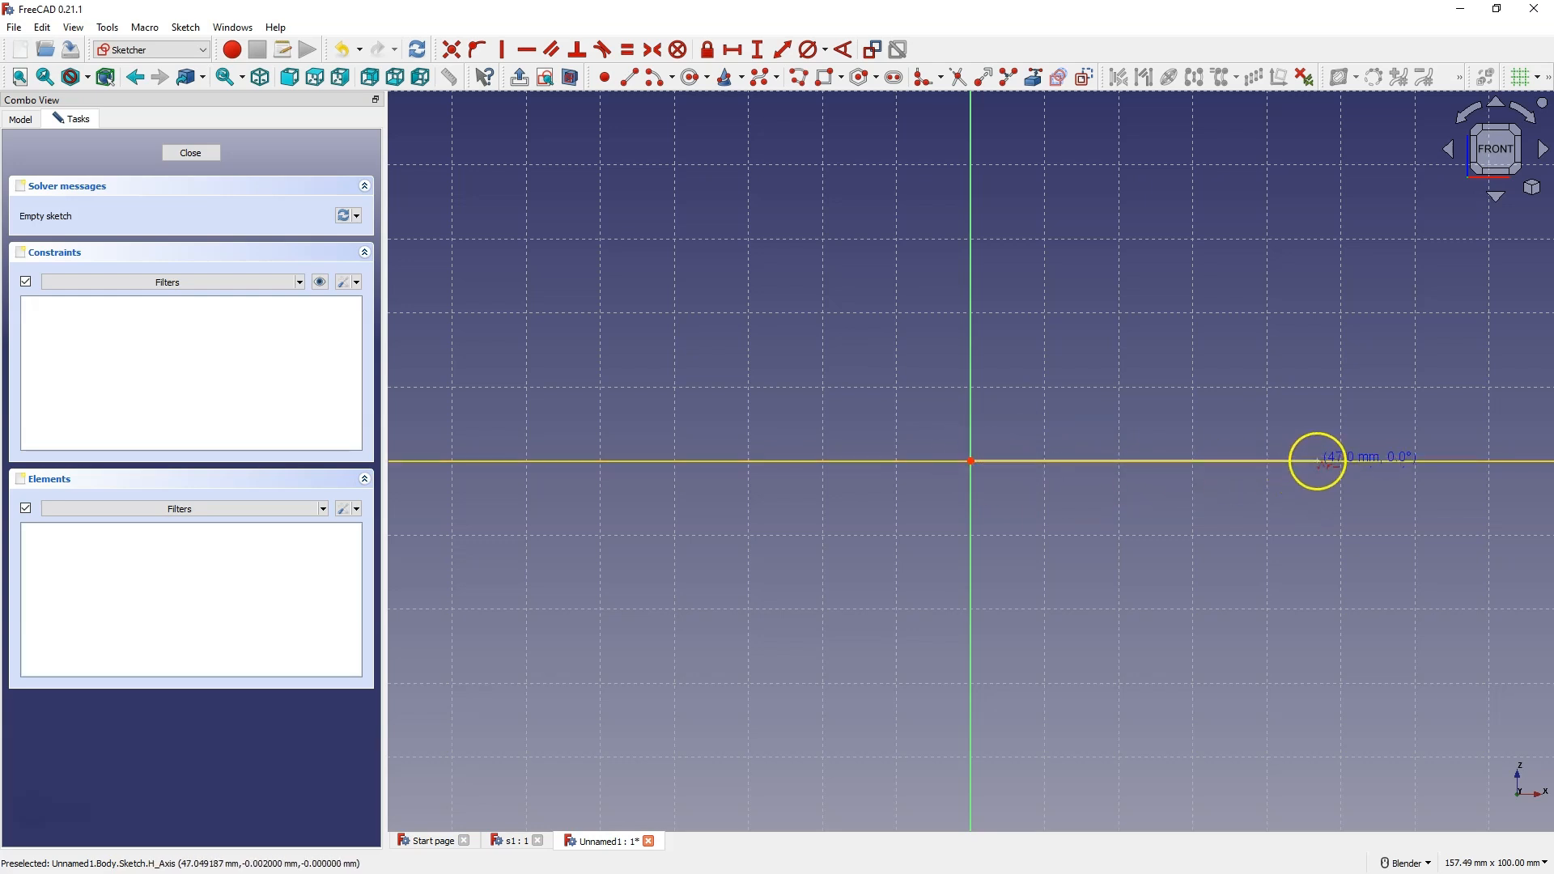
{"action": "left_click", "coordinate": [1348, 461]}
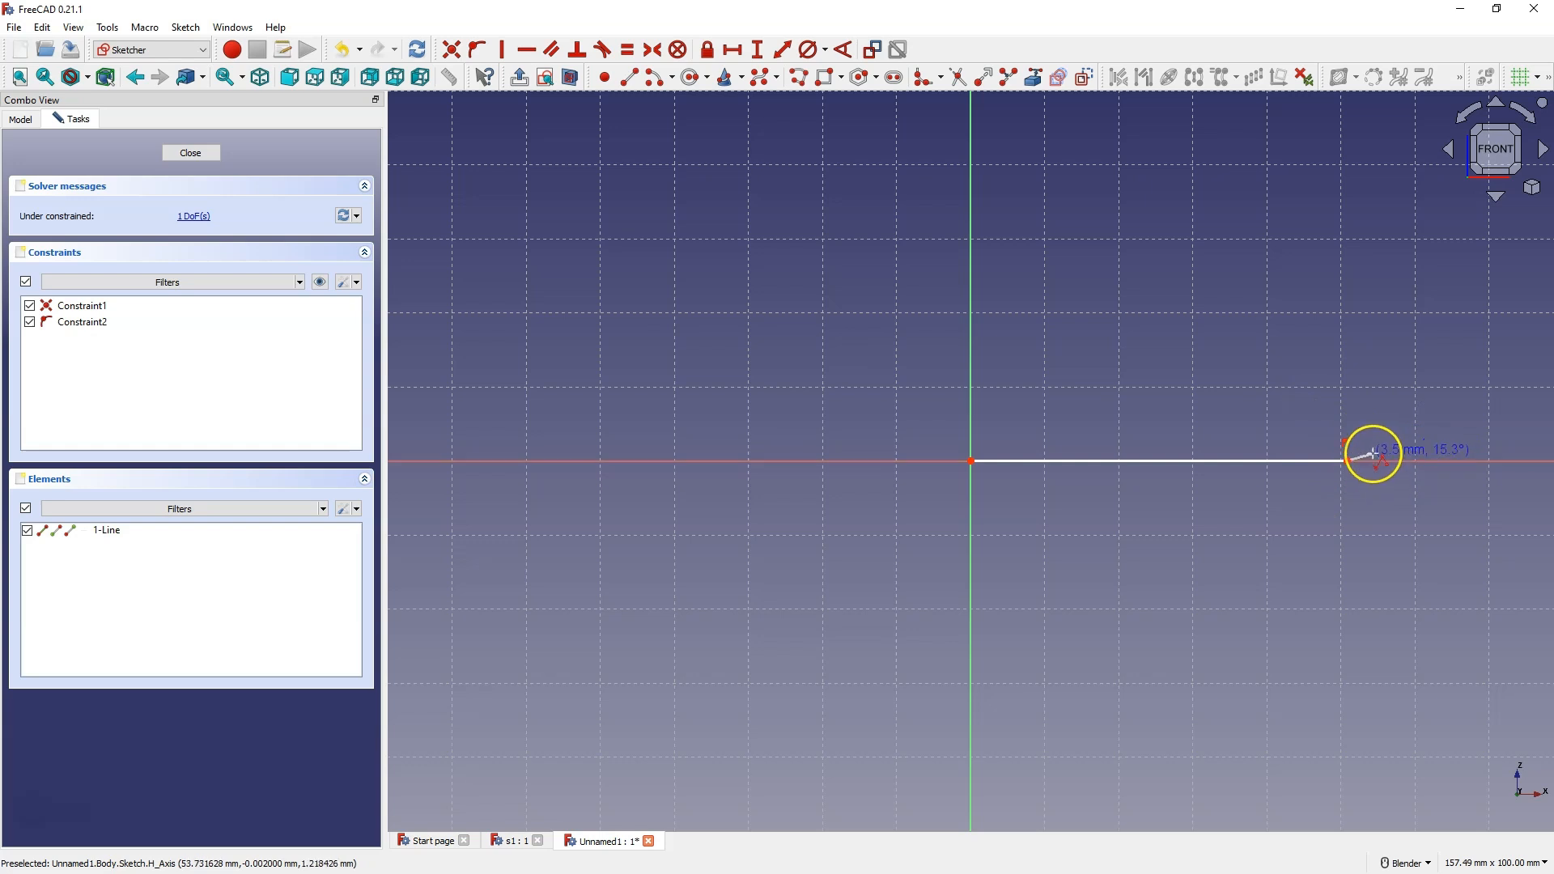
{"action": "left_click", "coordinate": [1347, 414]}
{"action": "left_click", "coordinate": [1040, 413]}
{"action": "left_click", "coordinate": [1038, 139]}
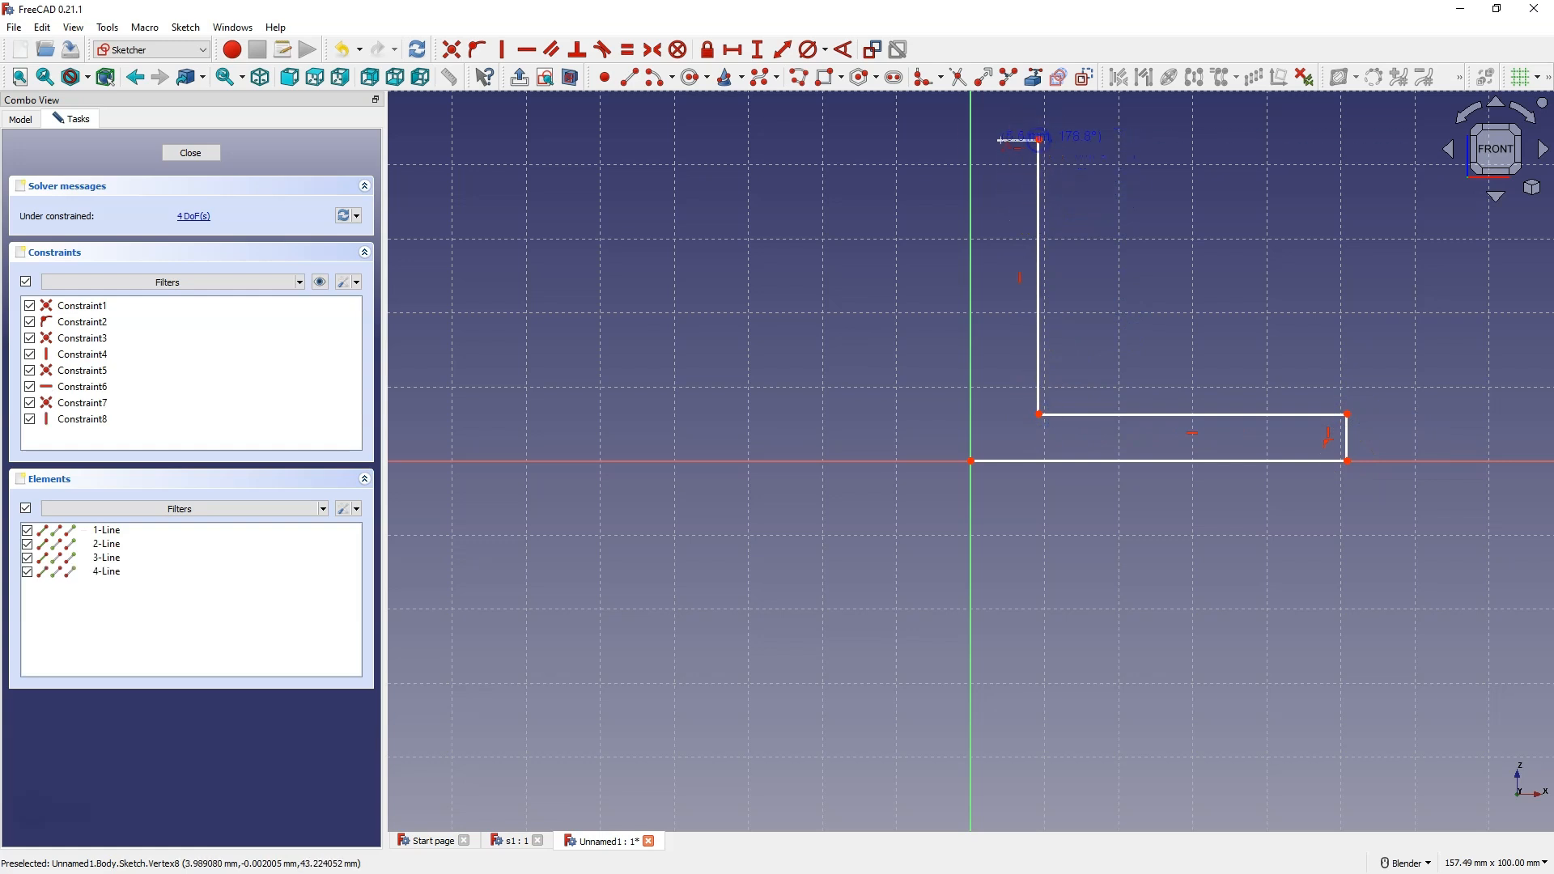
{"action": "left_click", "coordinate": [971, 145]}
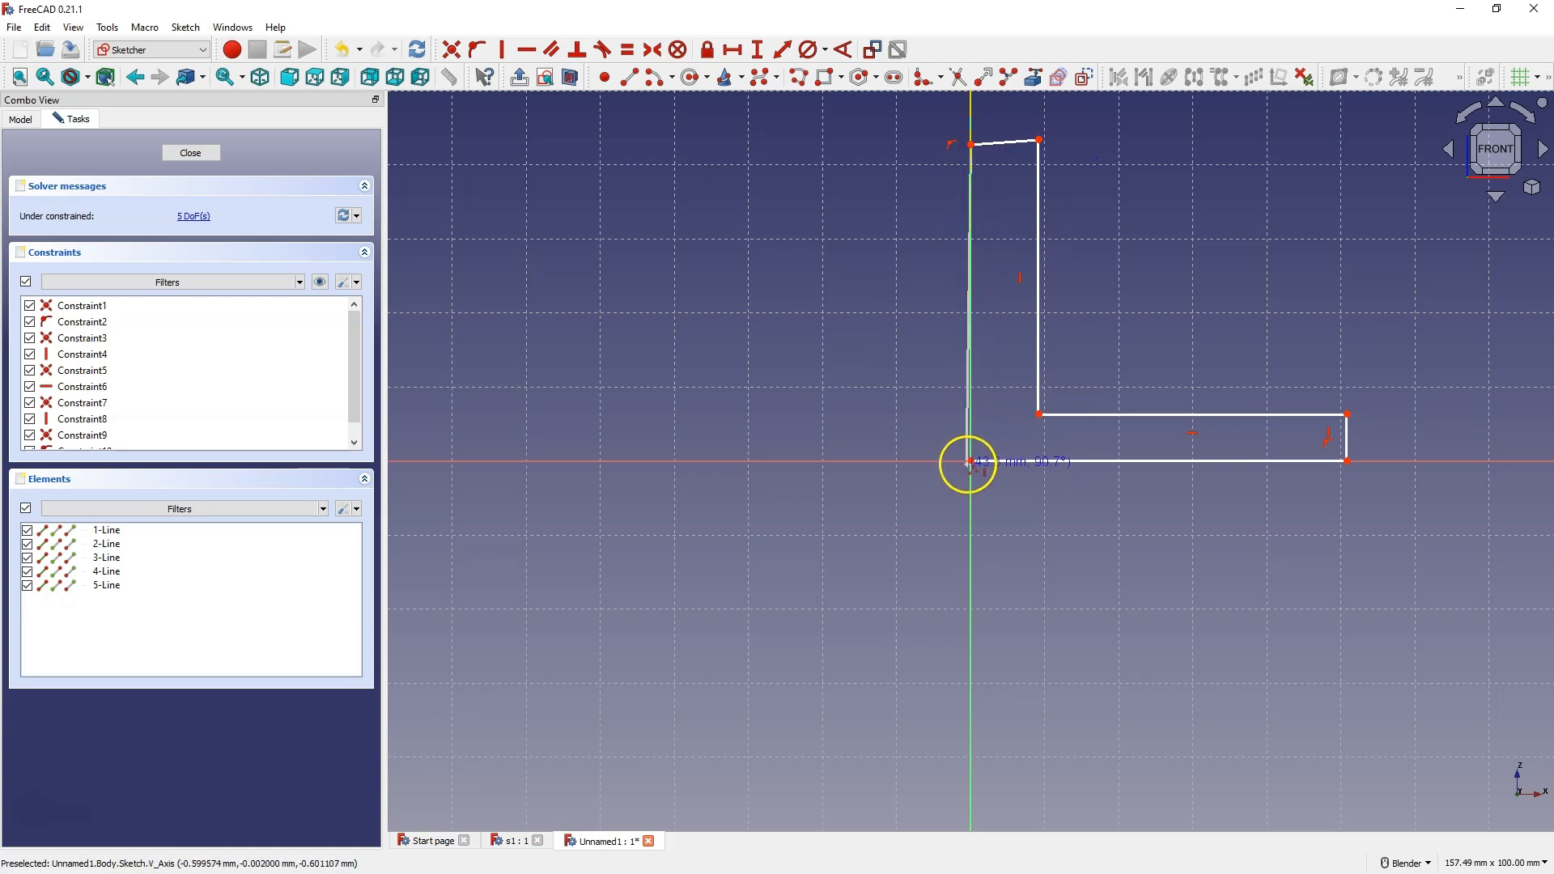
{"action": "left_click", "coordinate": [973, 460]}
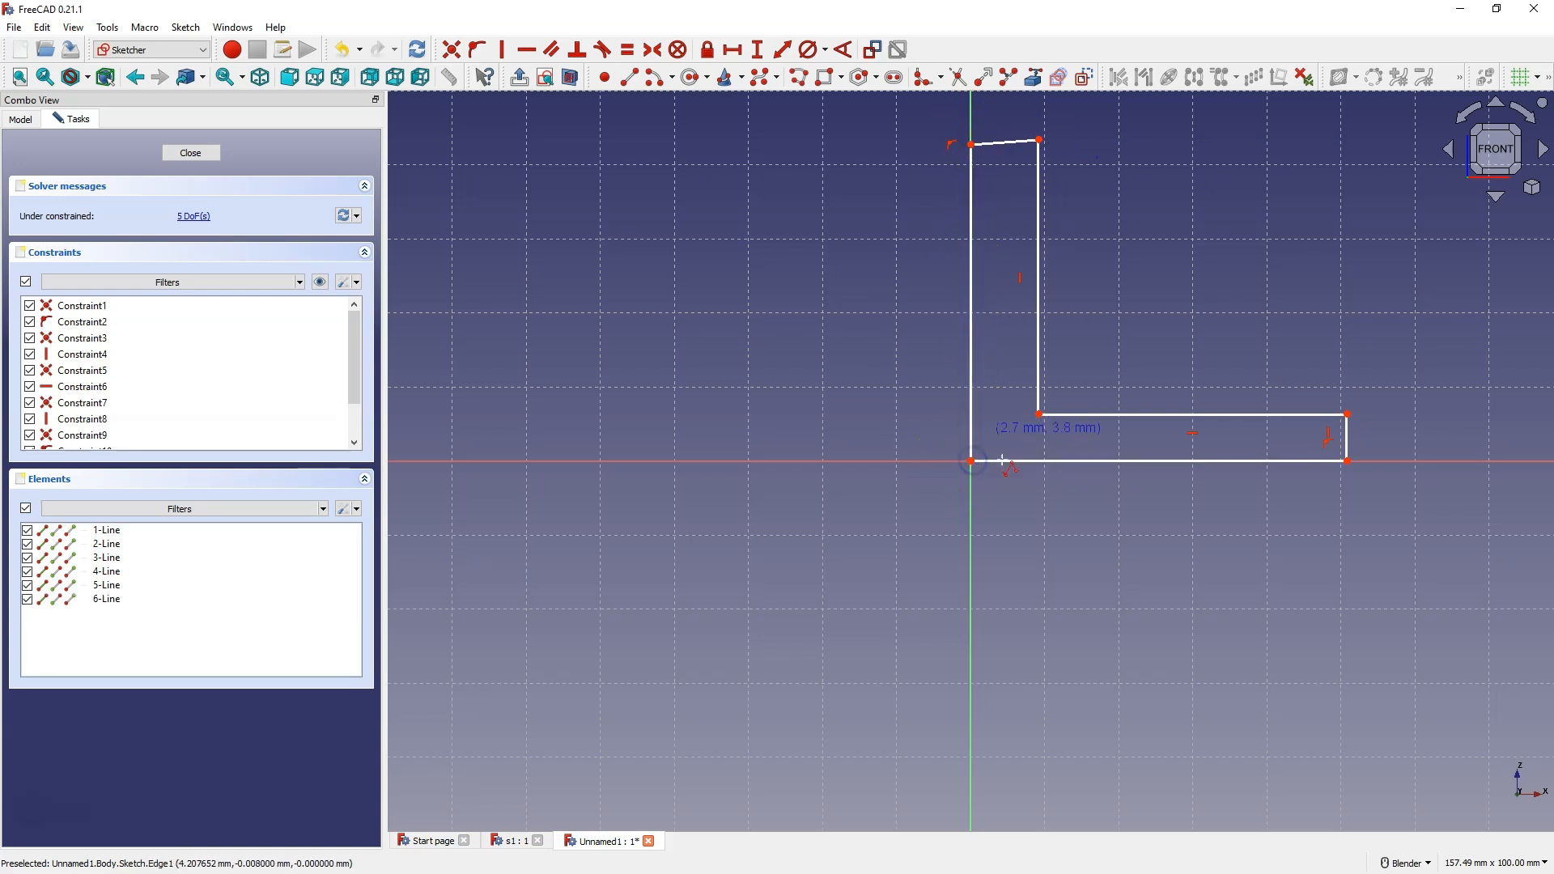
{"action": "right_click", "coordinate": [888, 341]}
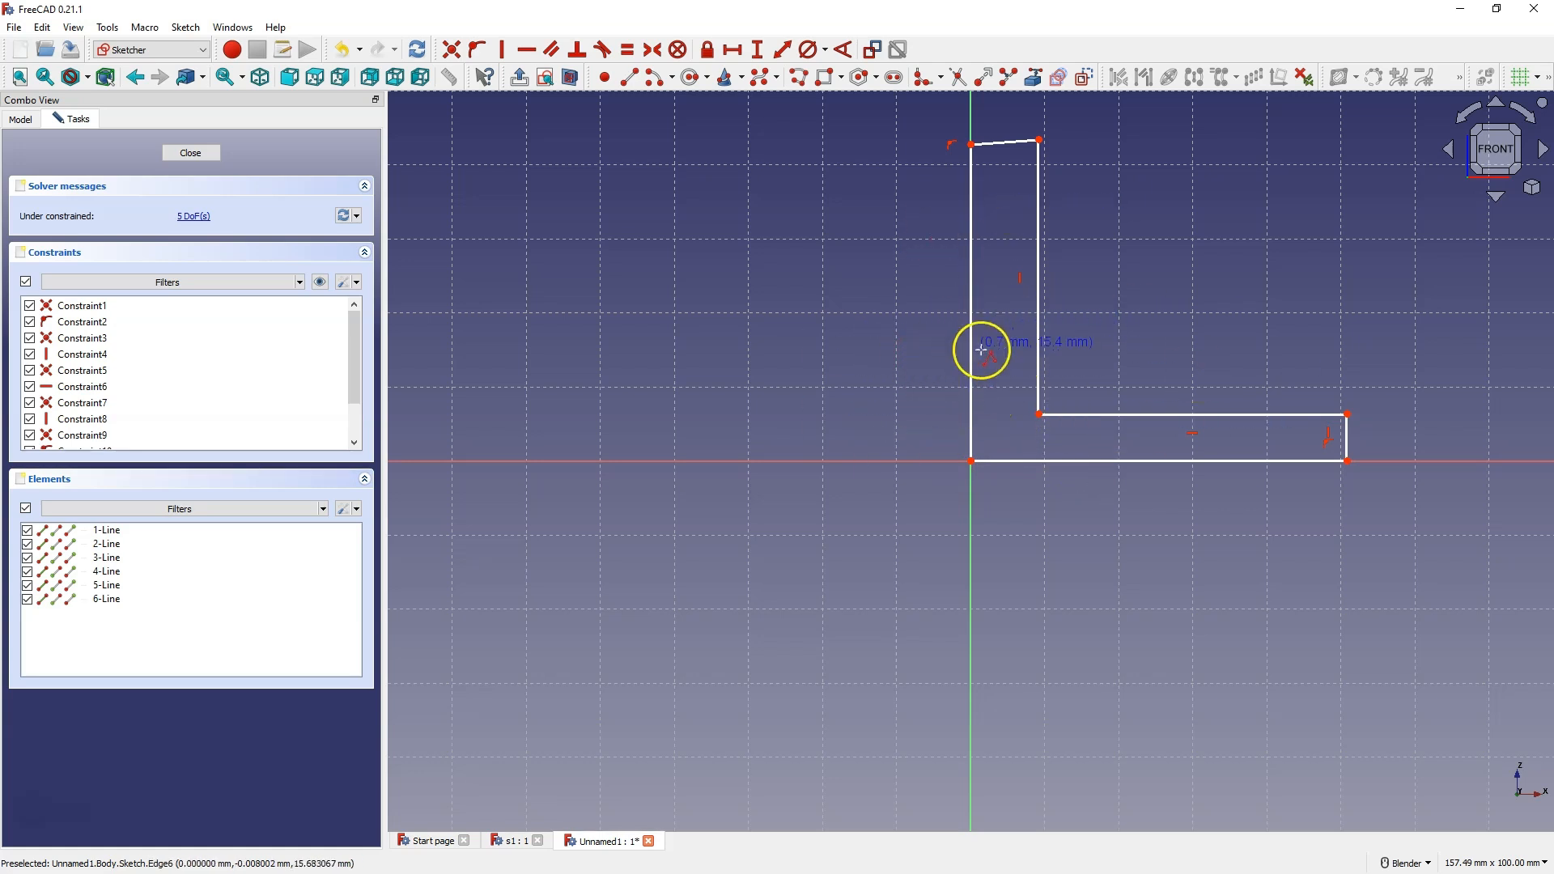
{"action": "right_click", "coordinate": [804, 138]}
Constrain the profile's top edge to horizontal and make the two short end edges equal in length
{"action": "left_click", "coordinate": [1012, 147]}
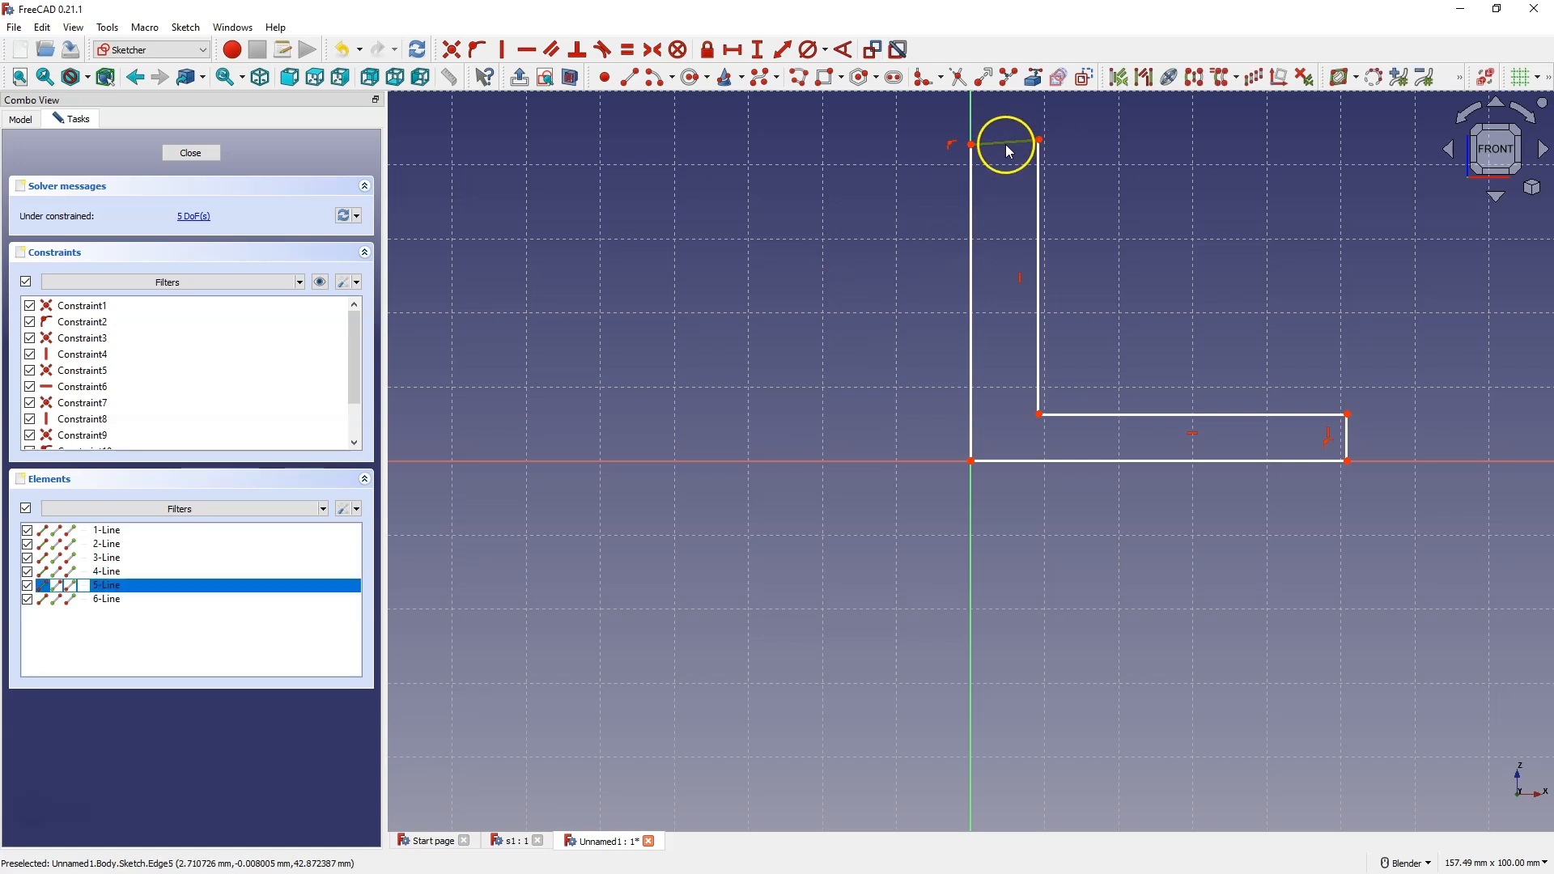
{"action": "left_click", "coordinate": [527, 49]}
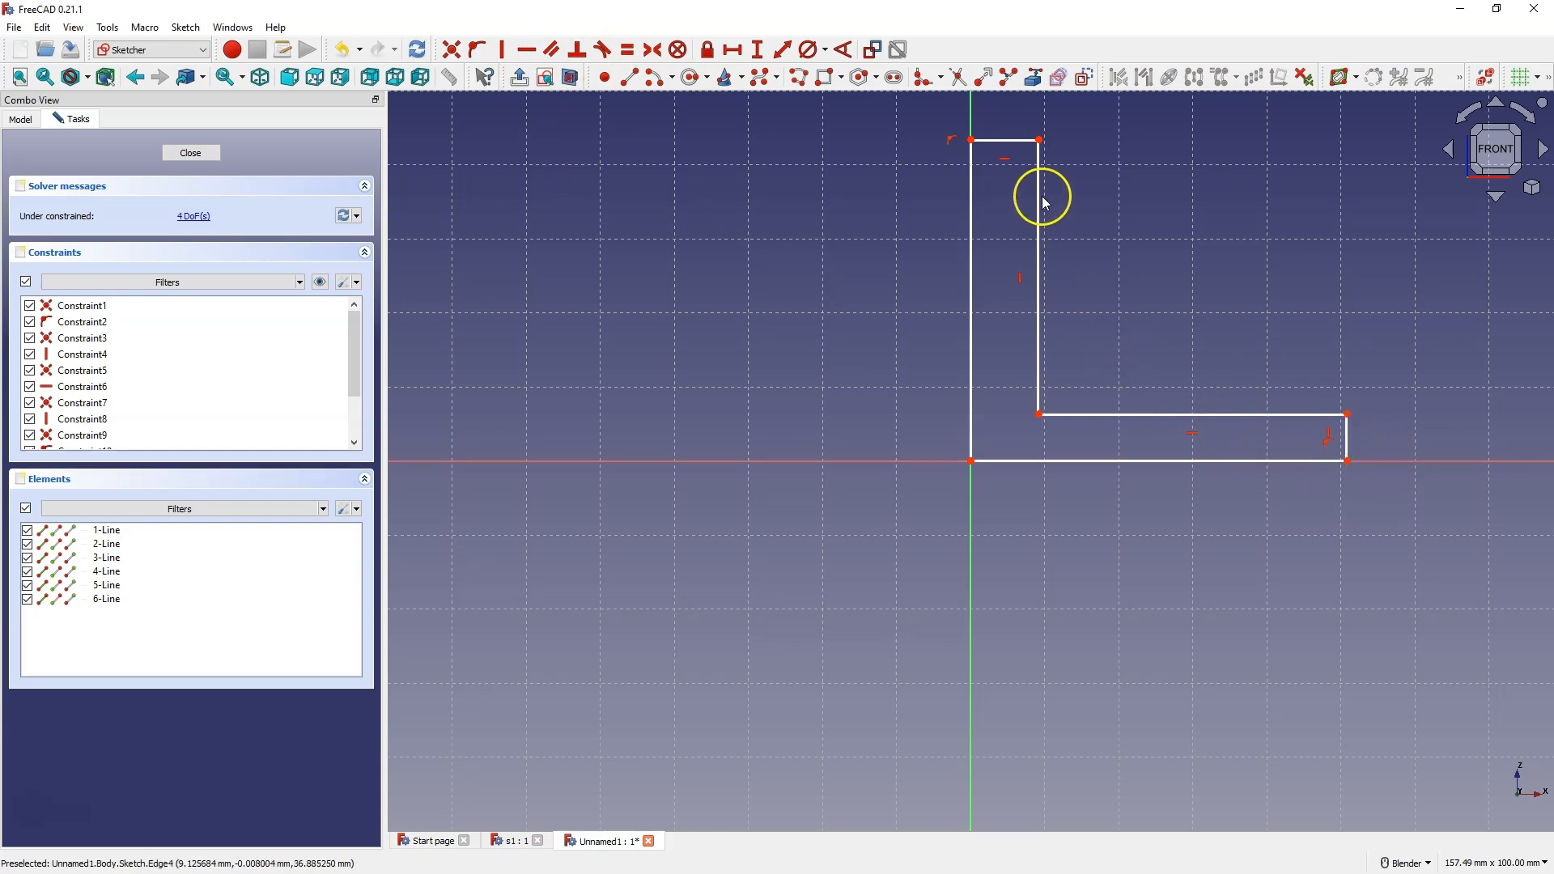
{"action": "left_click", "coordinate": [1004, 142]}
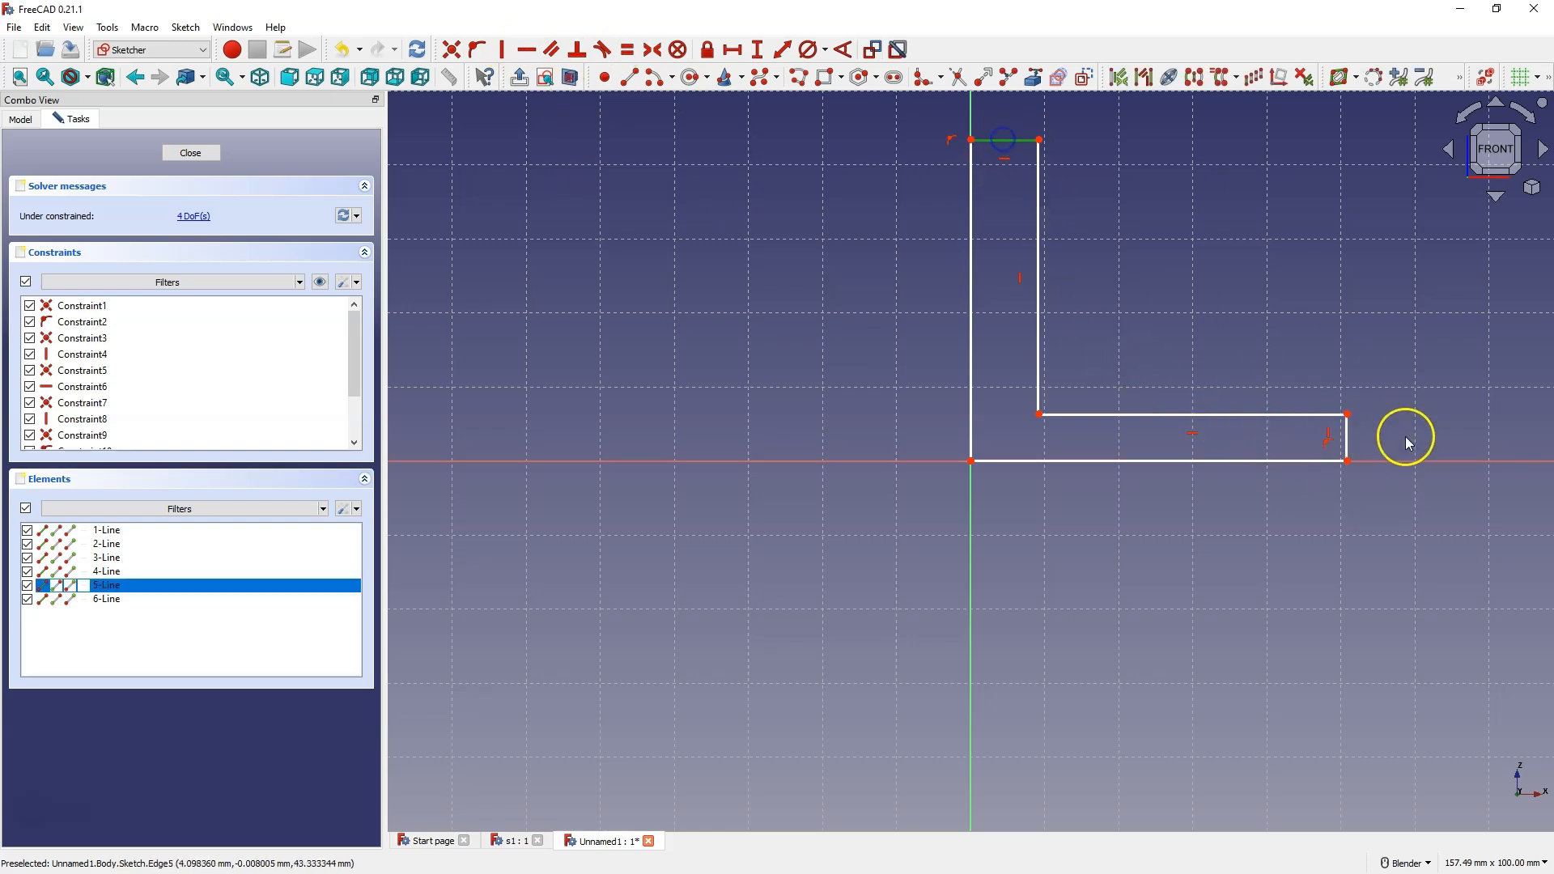
{"action": "left_click", "coordinate": [1347, 434]}
{"action": "left_click", "coordinate": [627, 49]}
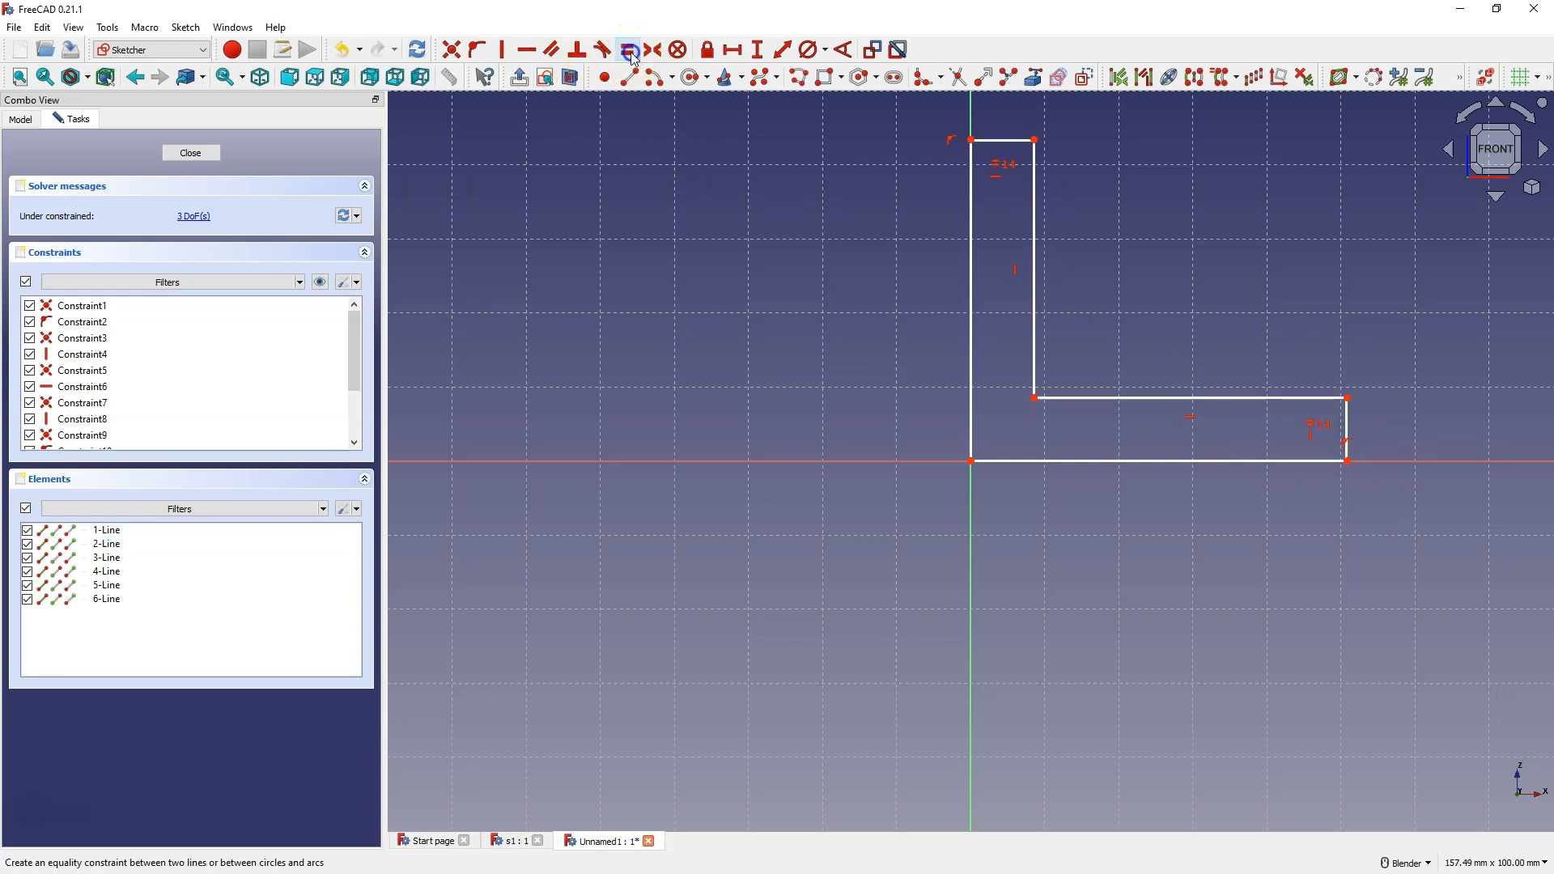
Make the two outer edges of the L profile, vertical and horizontal, equal in length
{"action": "left_click", "coordinate": [972, 261]}
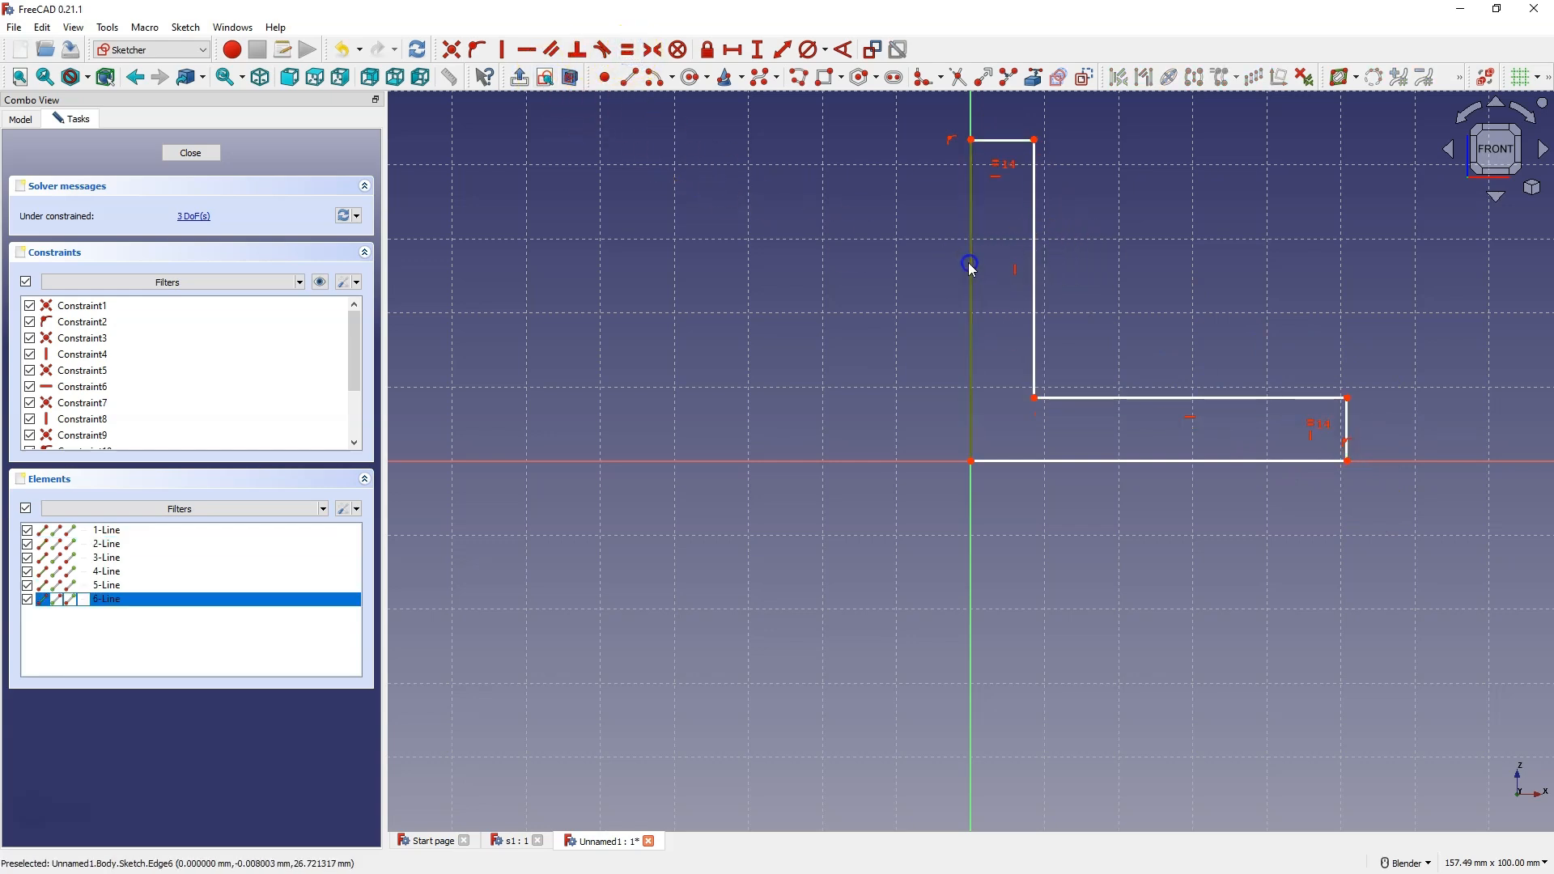
{"action": "left_click", "coordinate": [1155, 460]}
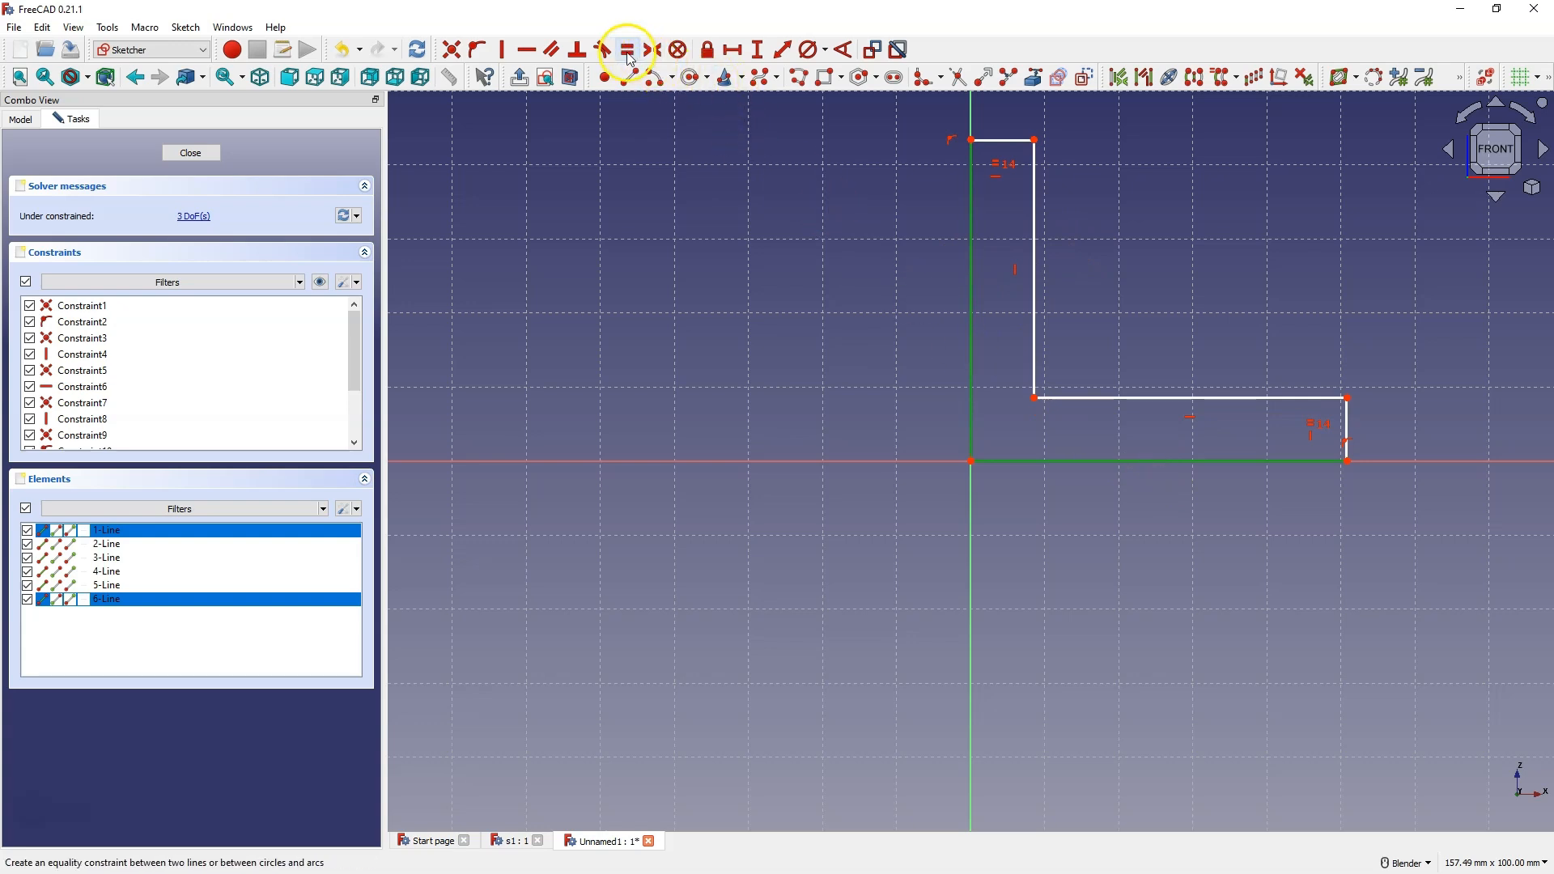
{"action": "left_click", "coordinate": [627, 49]}
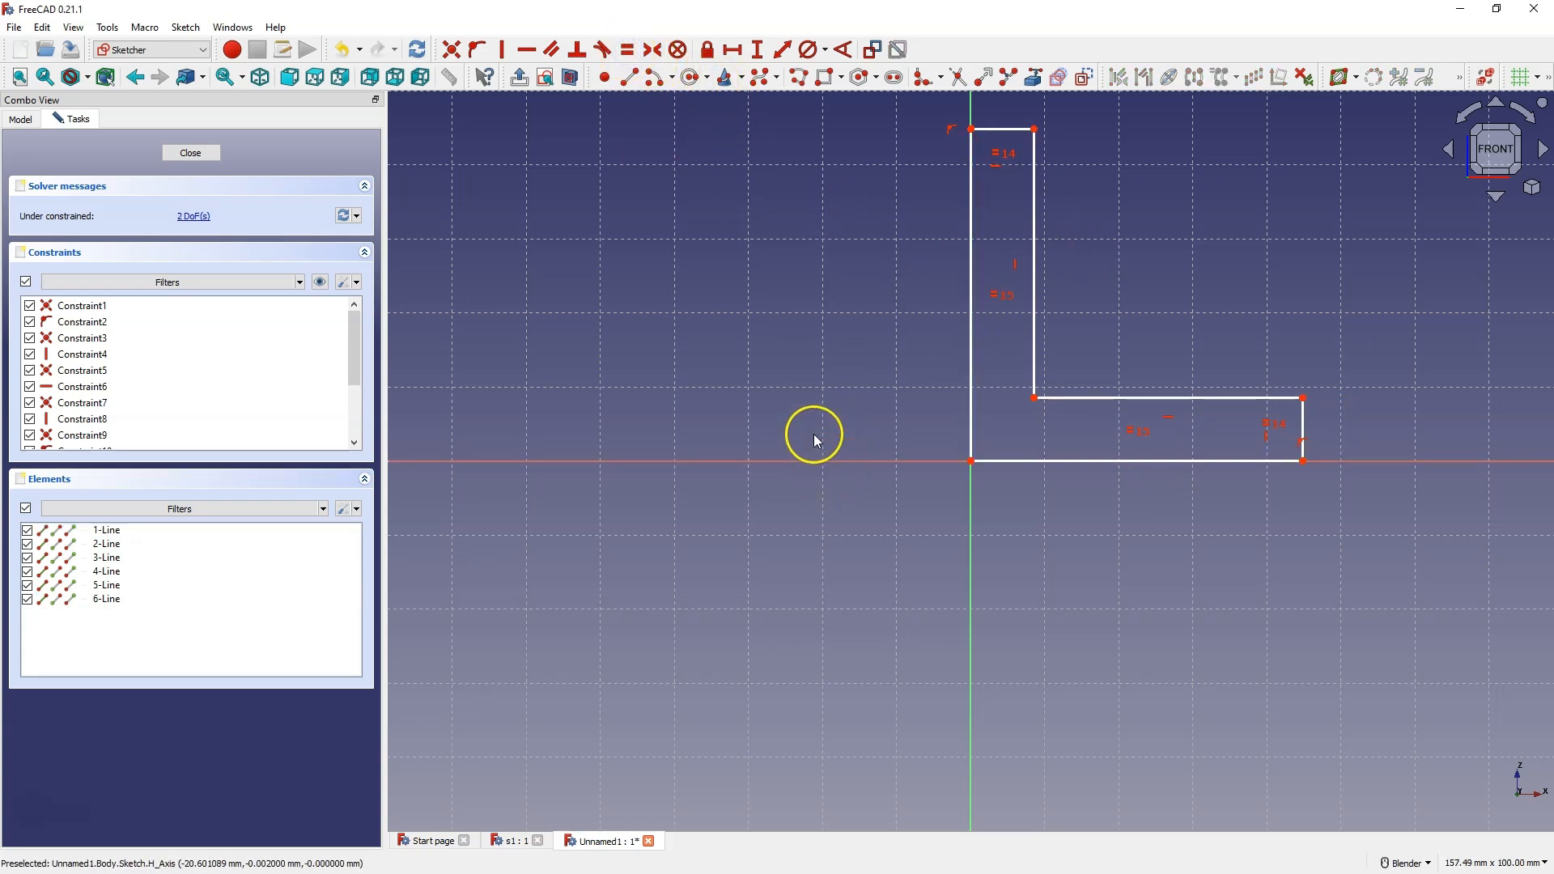
Add a horizontal length dimension of 70 mm to the bottom edge of the profile
{"action": "left_click", "coordinate": [732, 49]}
{"action": "left_click", "coordinate": [1145, 465]}
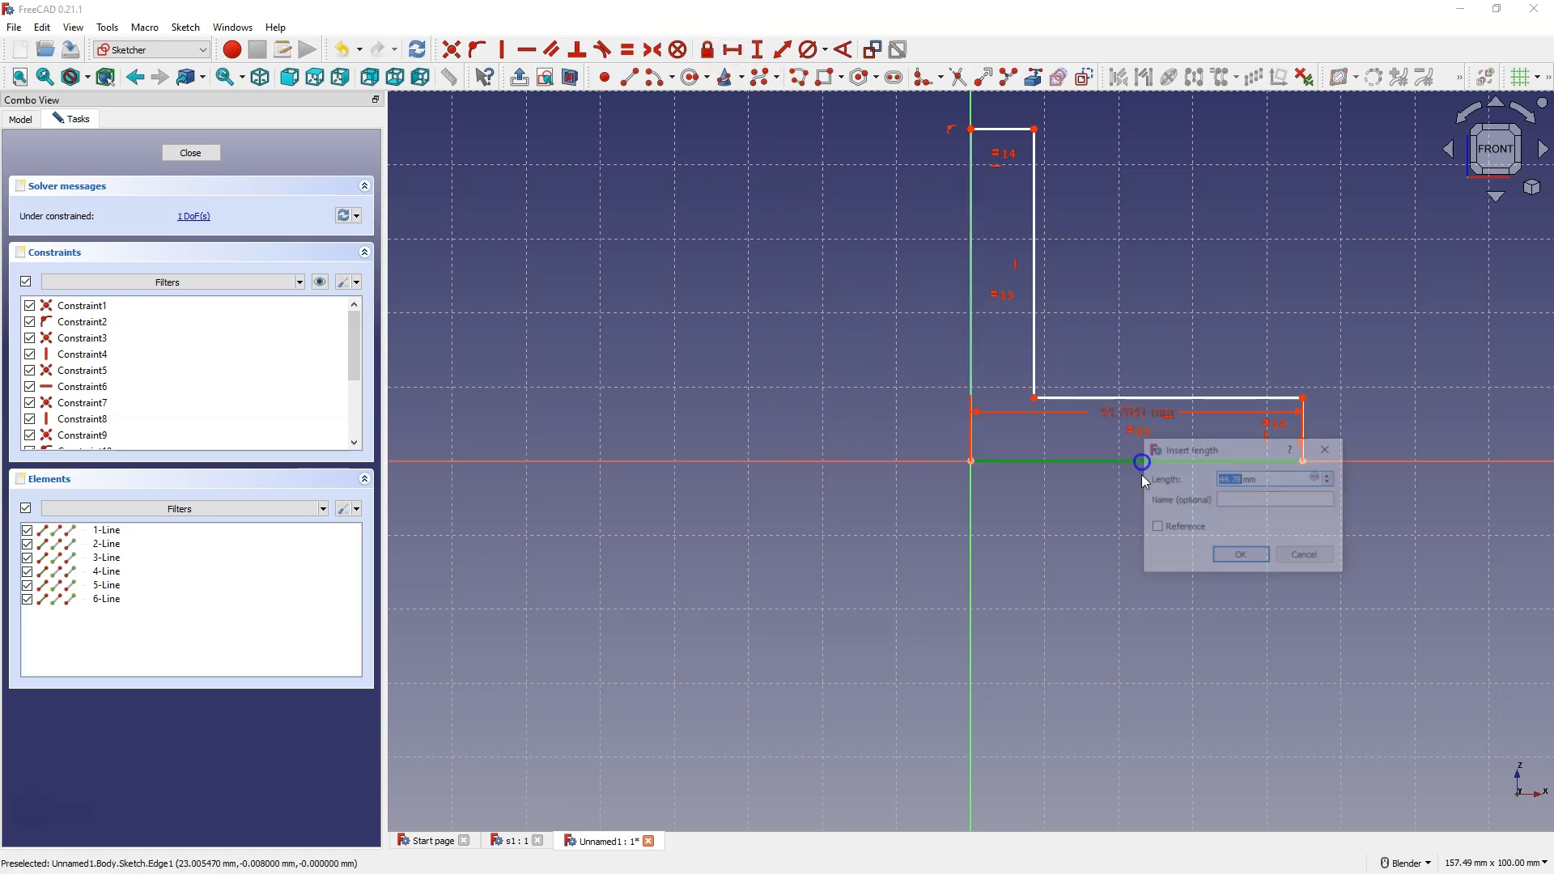
{"action": "left_click", "coordinate": [1241, 556]}
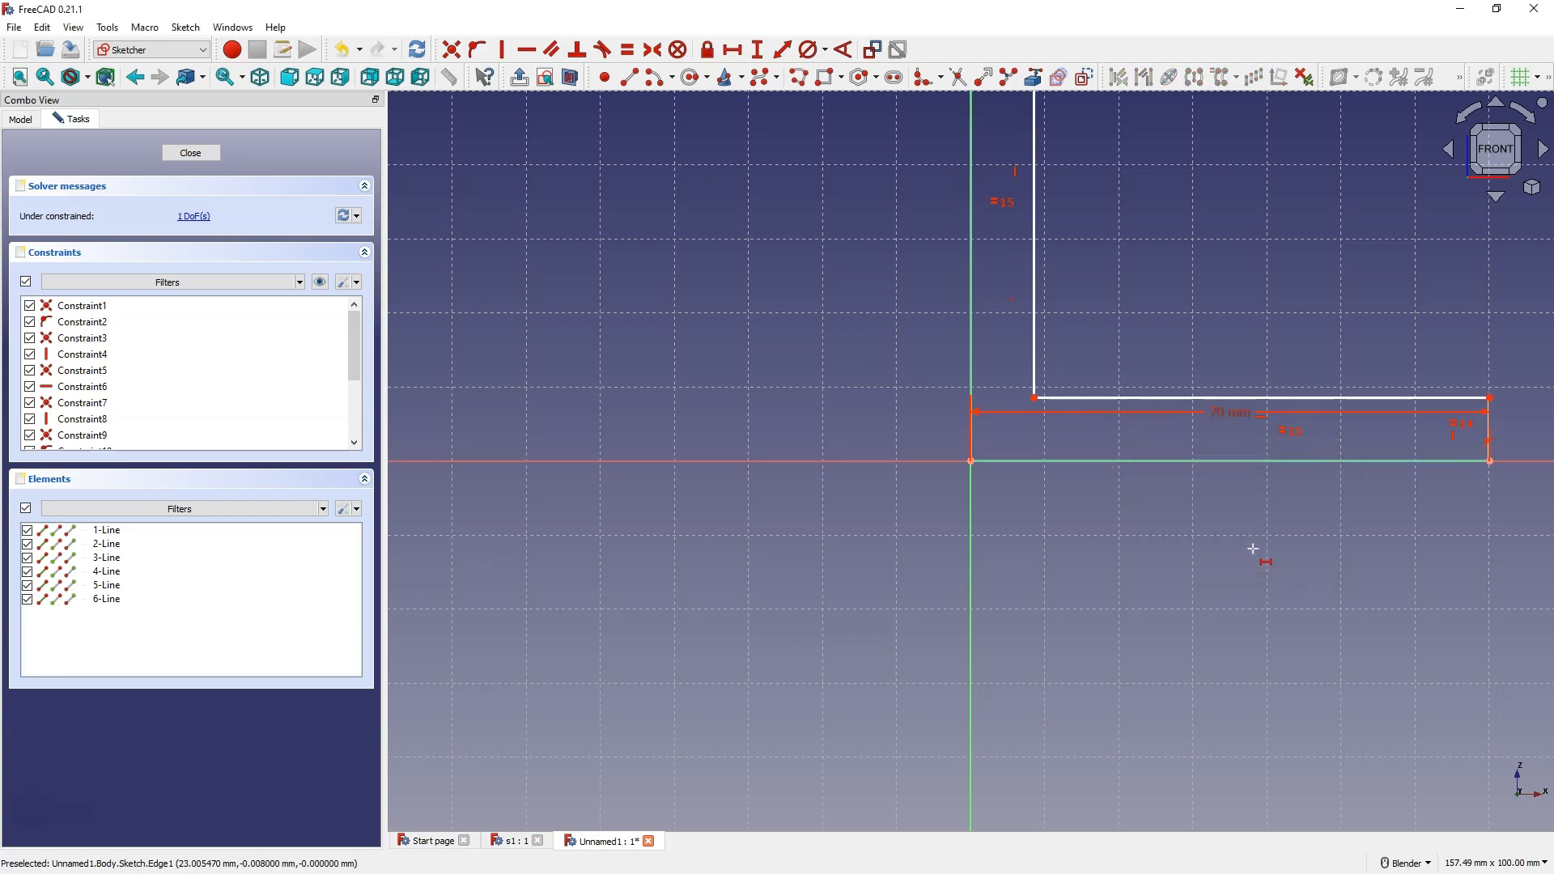
{"action": "scroll", "coordinate": [1214, 528], "scroll_direction": "down", "scroll_amount": 5}
{"action": "scroll", "coordinate": [1214, 518], "scroll_direction": "up", "scroll_amount": 4}
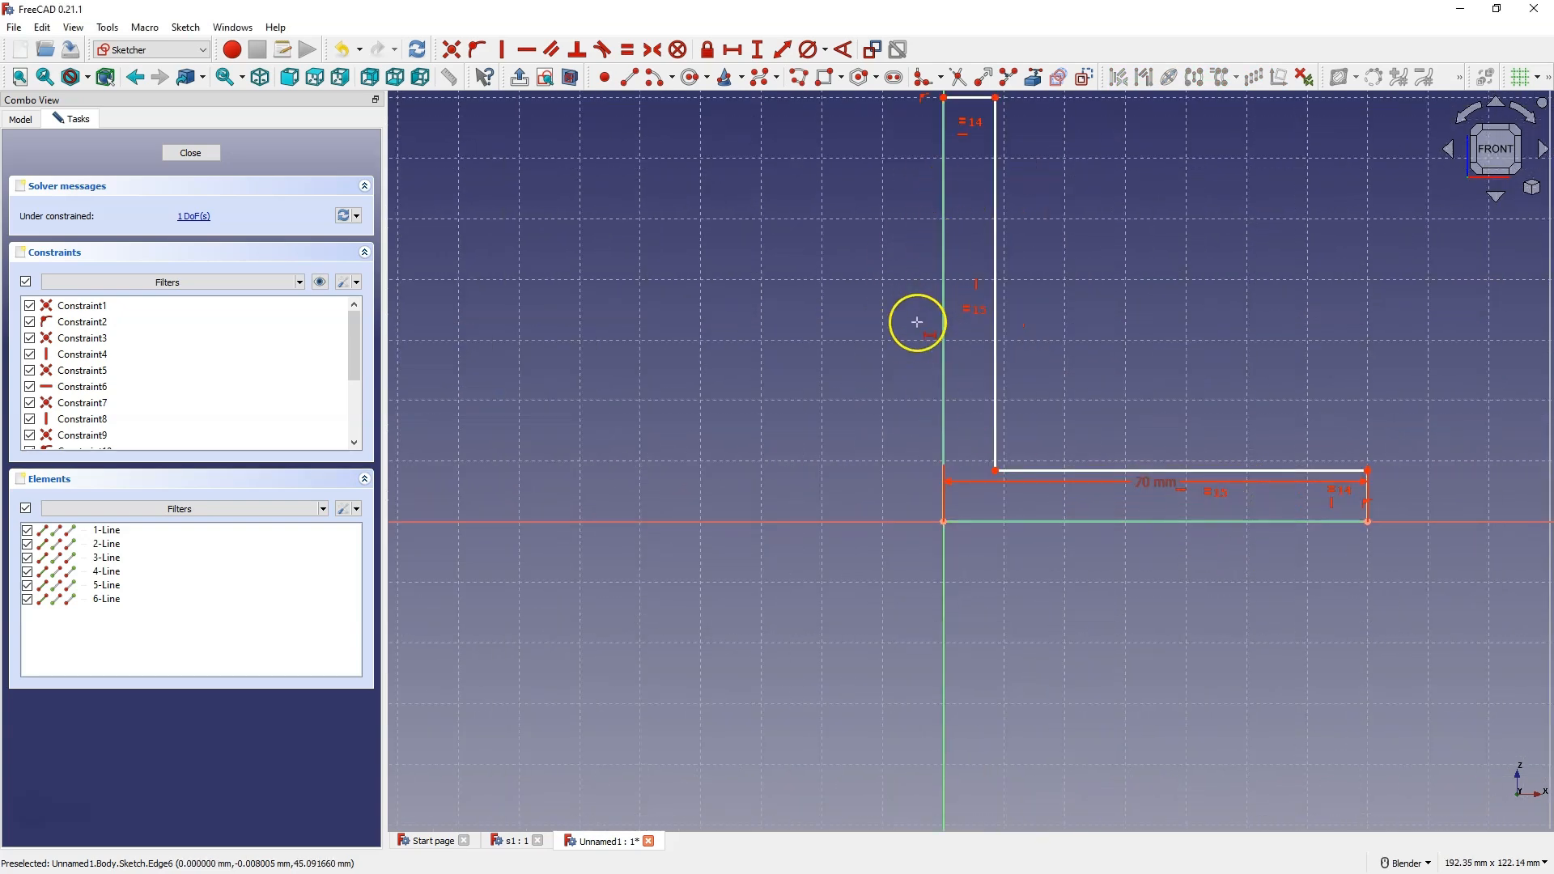
Dimension the short vertical end edge of the horizontal leg to 10 mm and close the sketch
{"action": "left_click", "coordinate": [757, 50]}
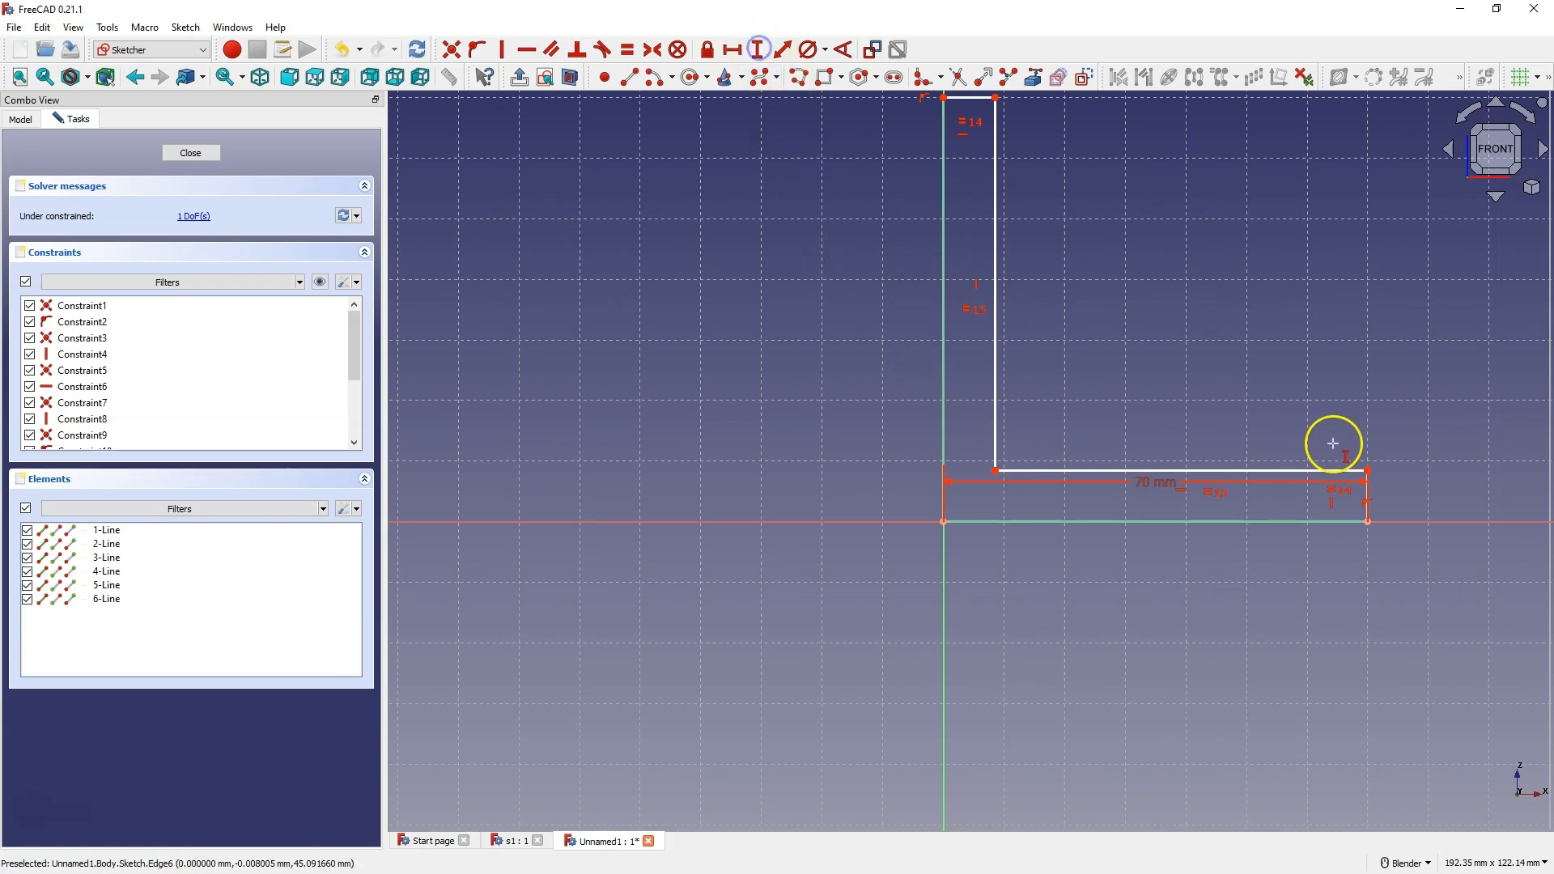
{"action": "left_click", "coordinate": [1368, 491]}
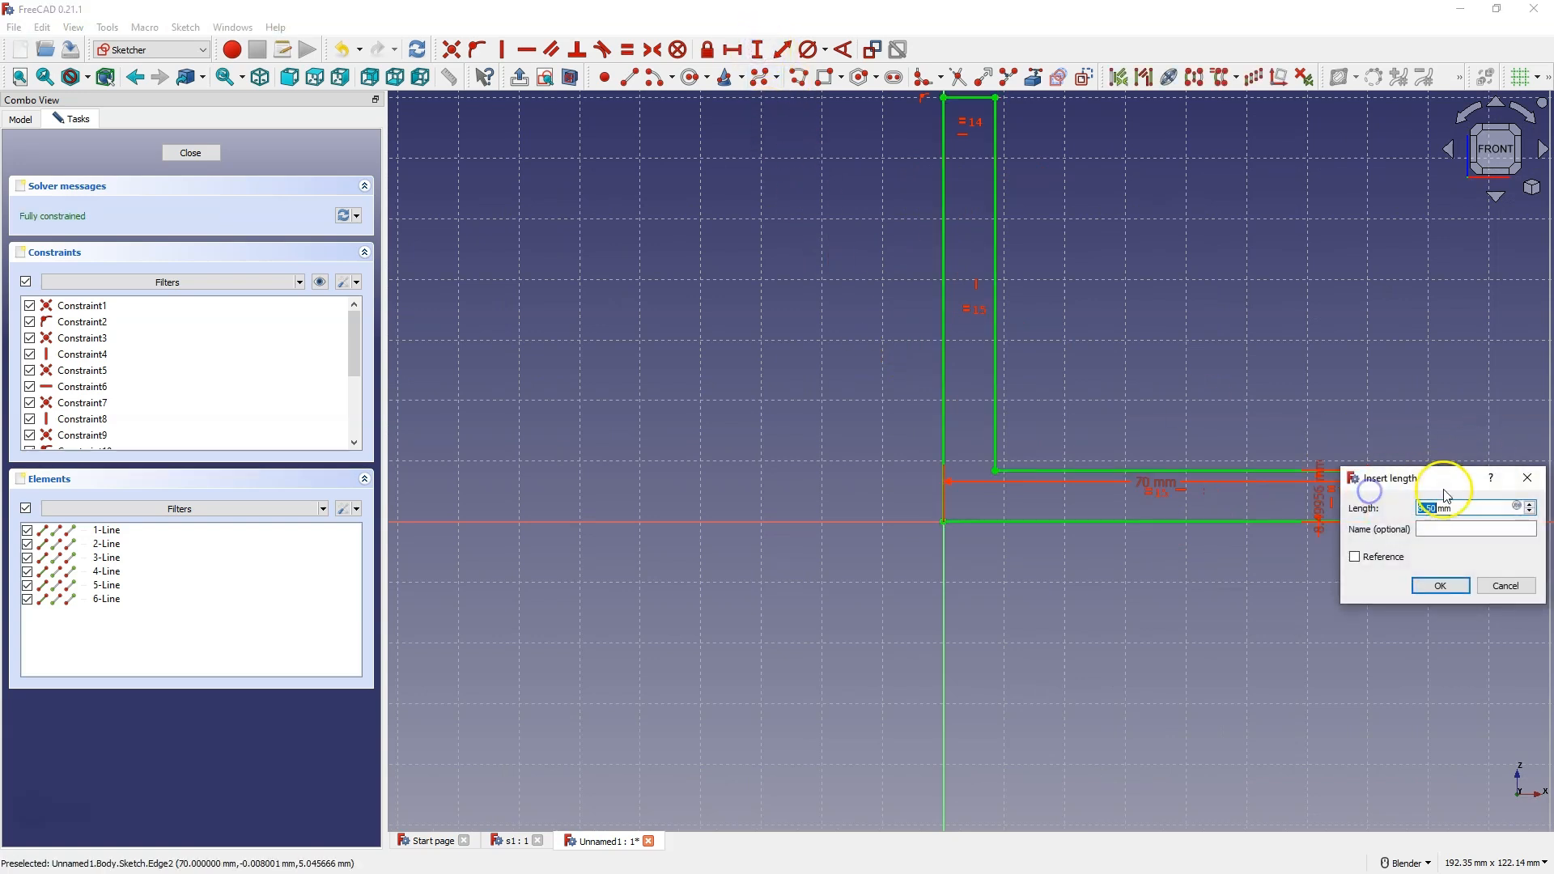
{"action": "key", "text": "Return"}
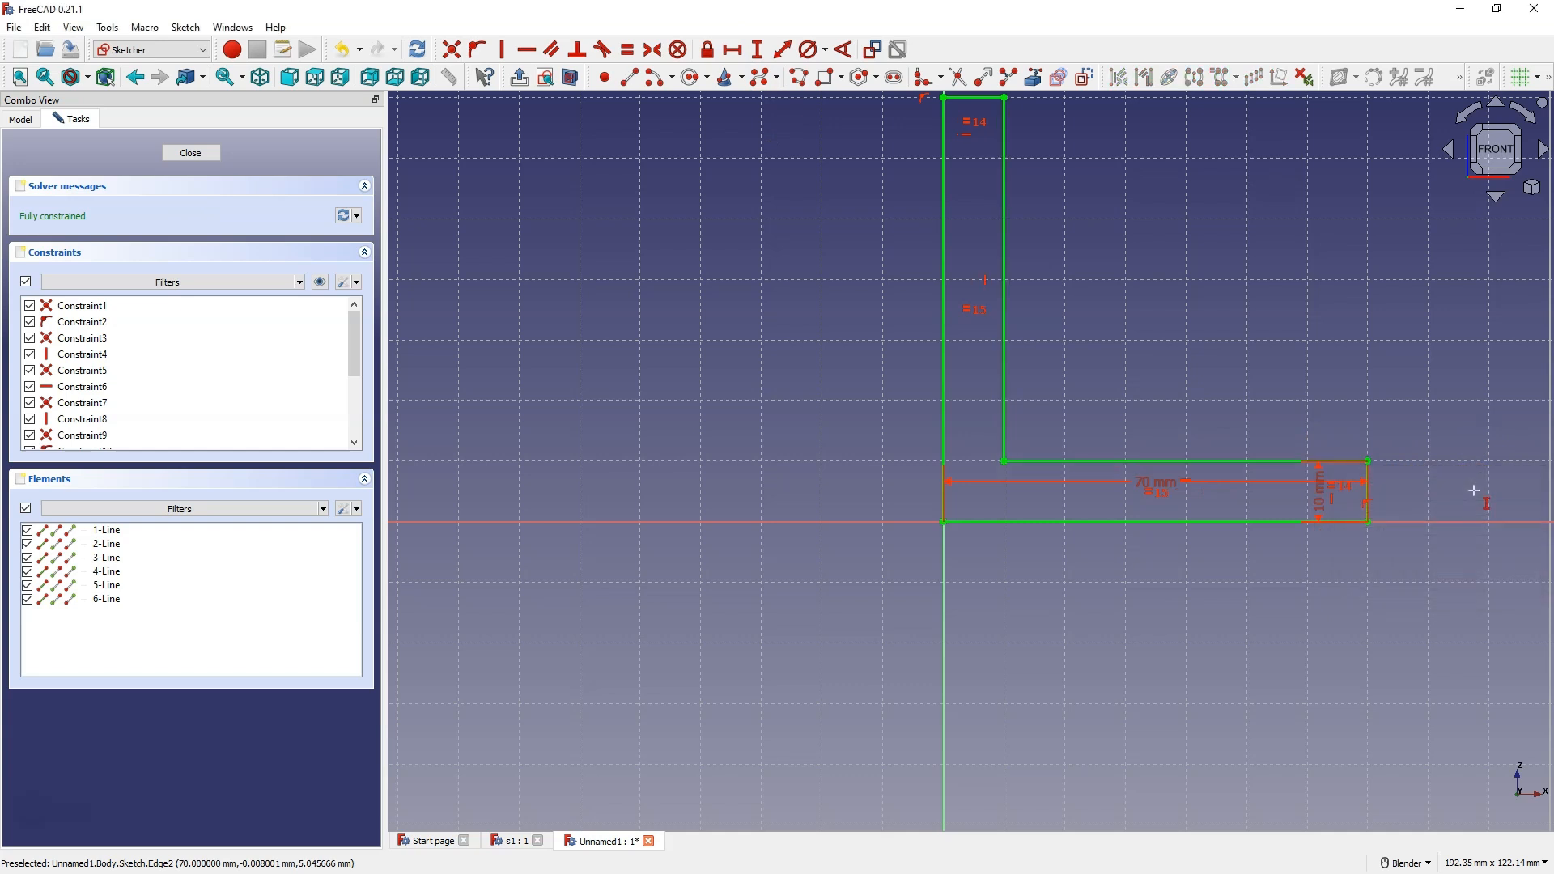
{"action": "right_click", "coordinate": [1475, 491]}
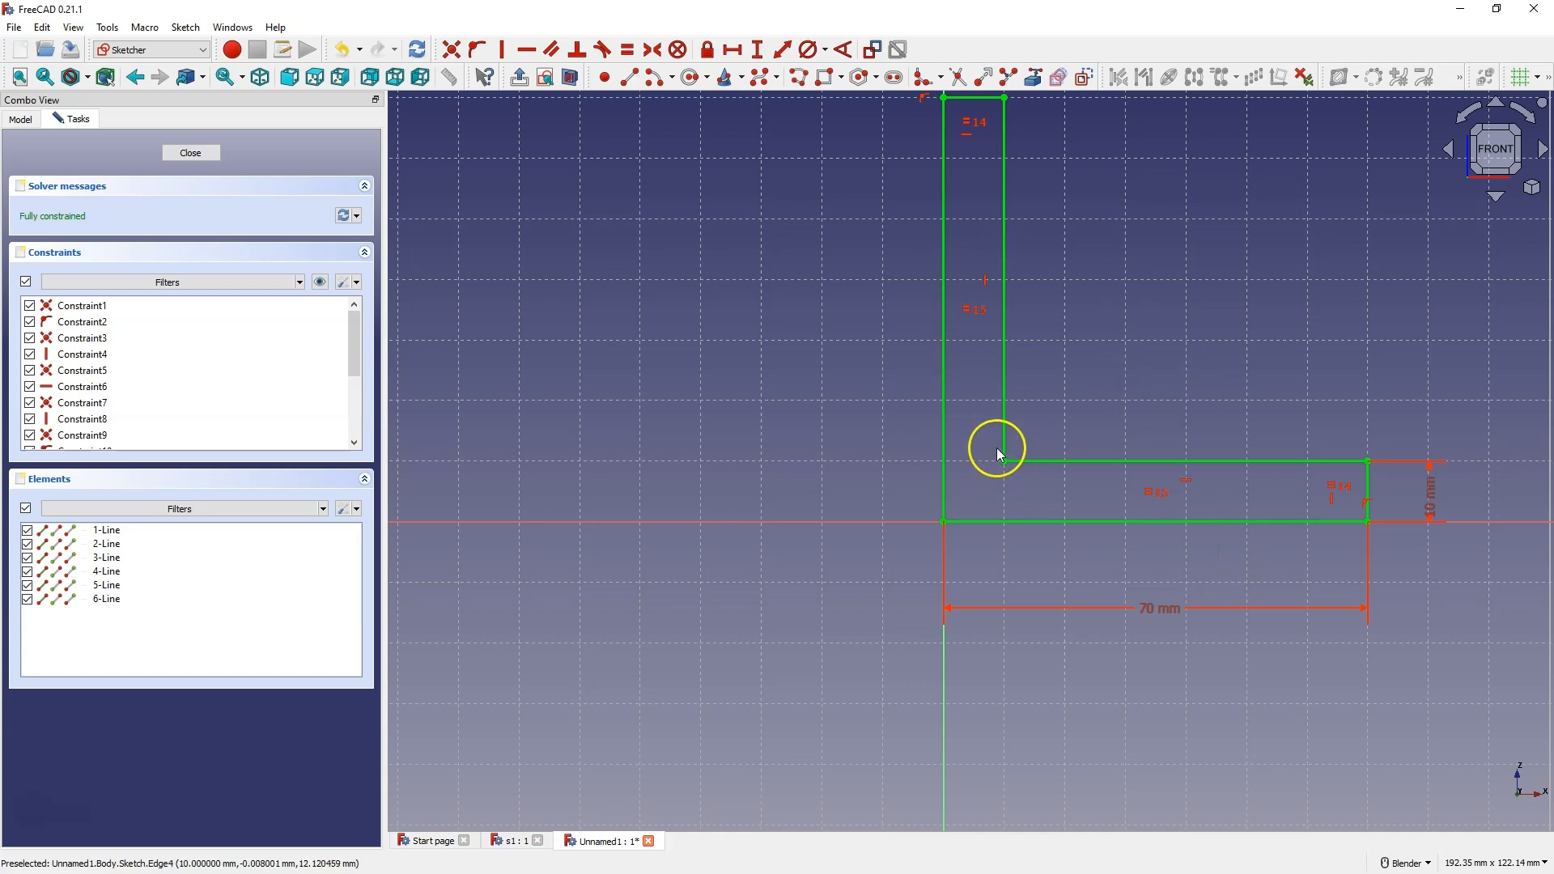
{"action": "left_click", "coordinate": [183, 152]}
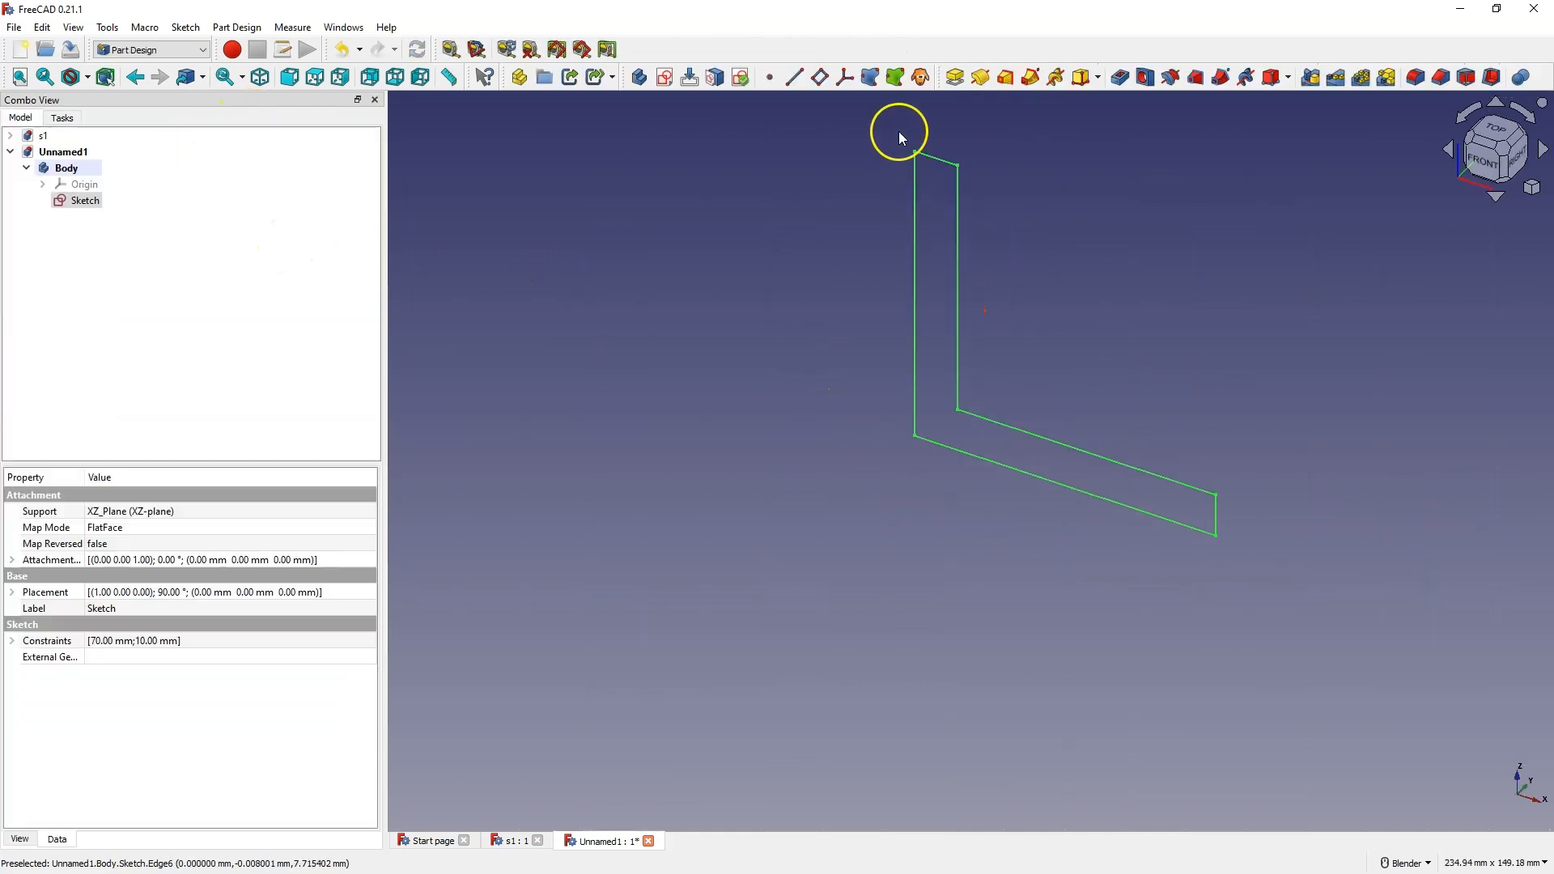
Pad the L-shaped sketch 100 mm, symmetric to its plane
{"action": "left_click", "coordinate": [955, 76]}
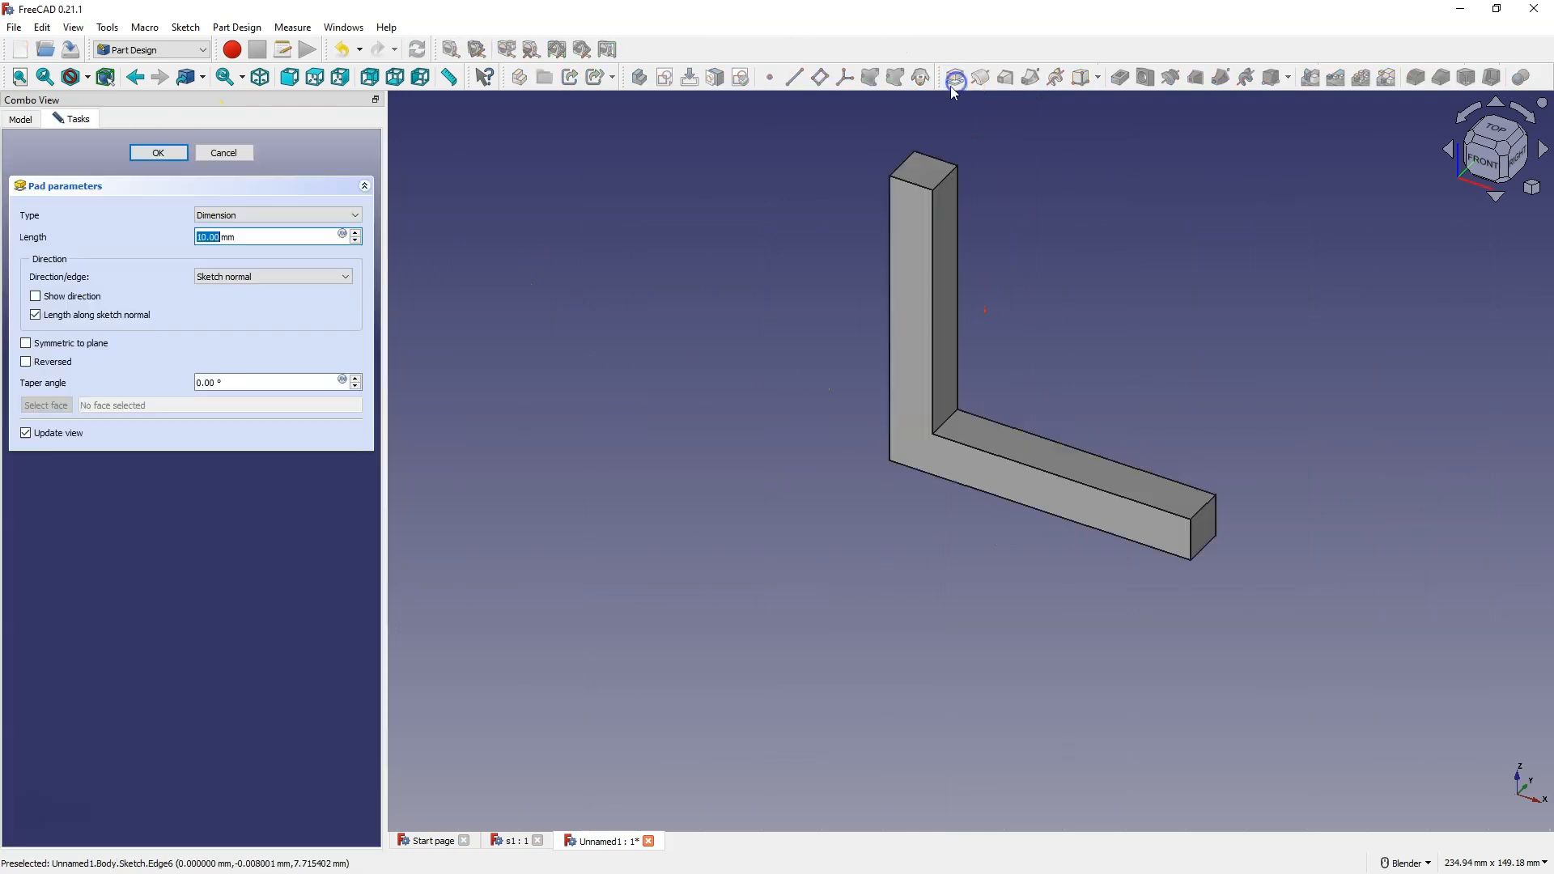
{"action": "left_click", "coordinate": [27, 343]}
{"action": "left_click_drag", "start_coordinate": [271, 231], "coordinate": [83, 243]}
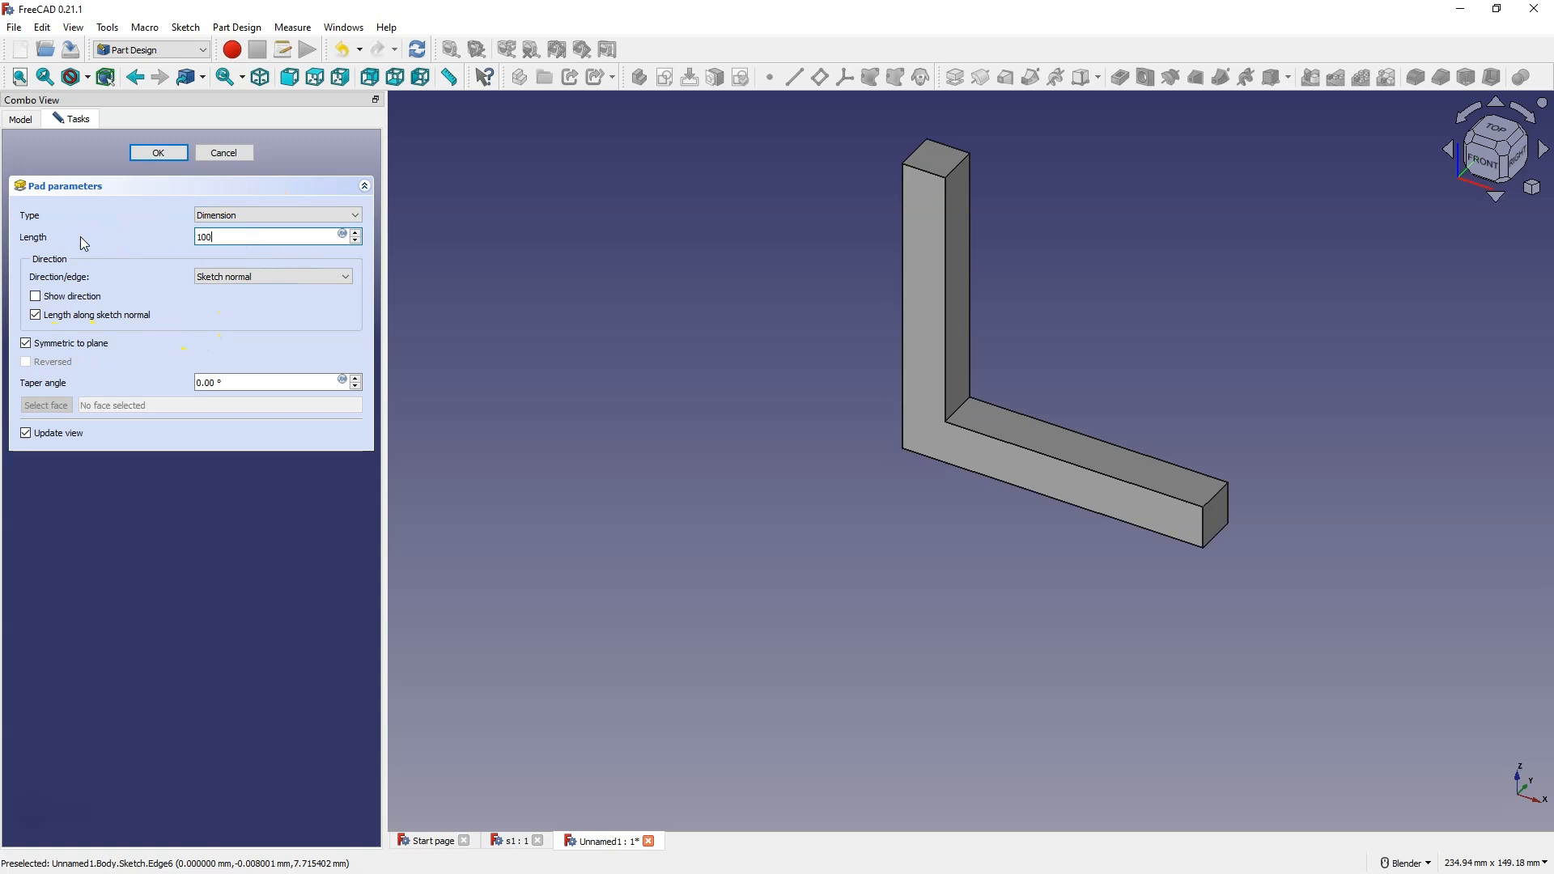
{"action": "left_click", "coordinate": [170, 154]}
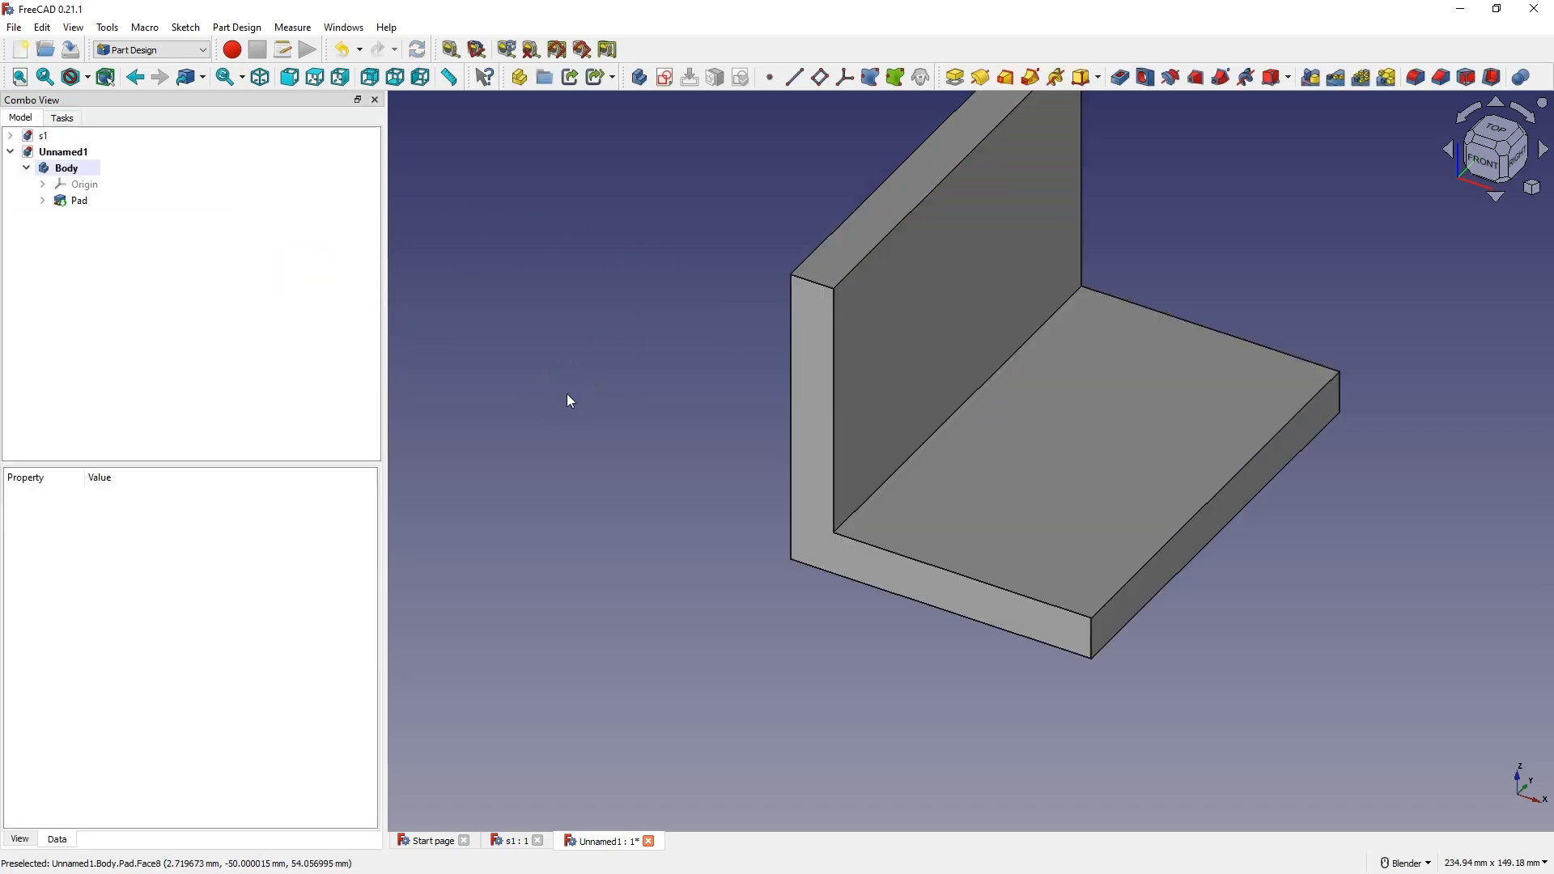
Check the hole layout on the finished part in s1, then start a sketch on the new bracket's upper horizontal-leg face
{"action": "left_click", "coordinate": [511, 841]}
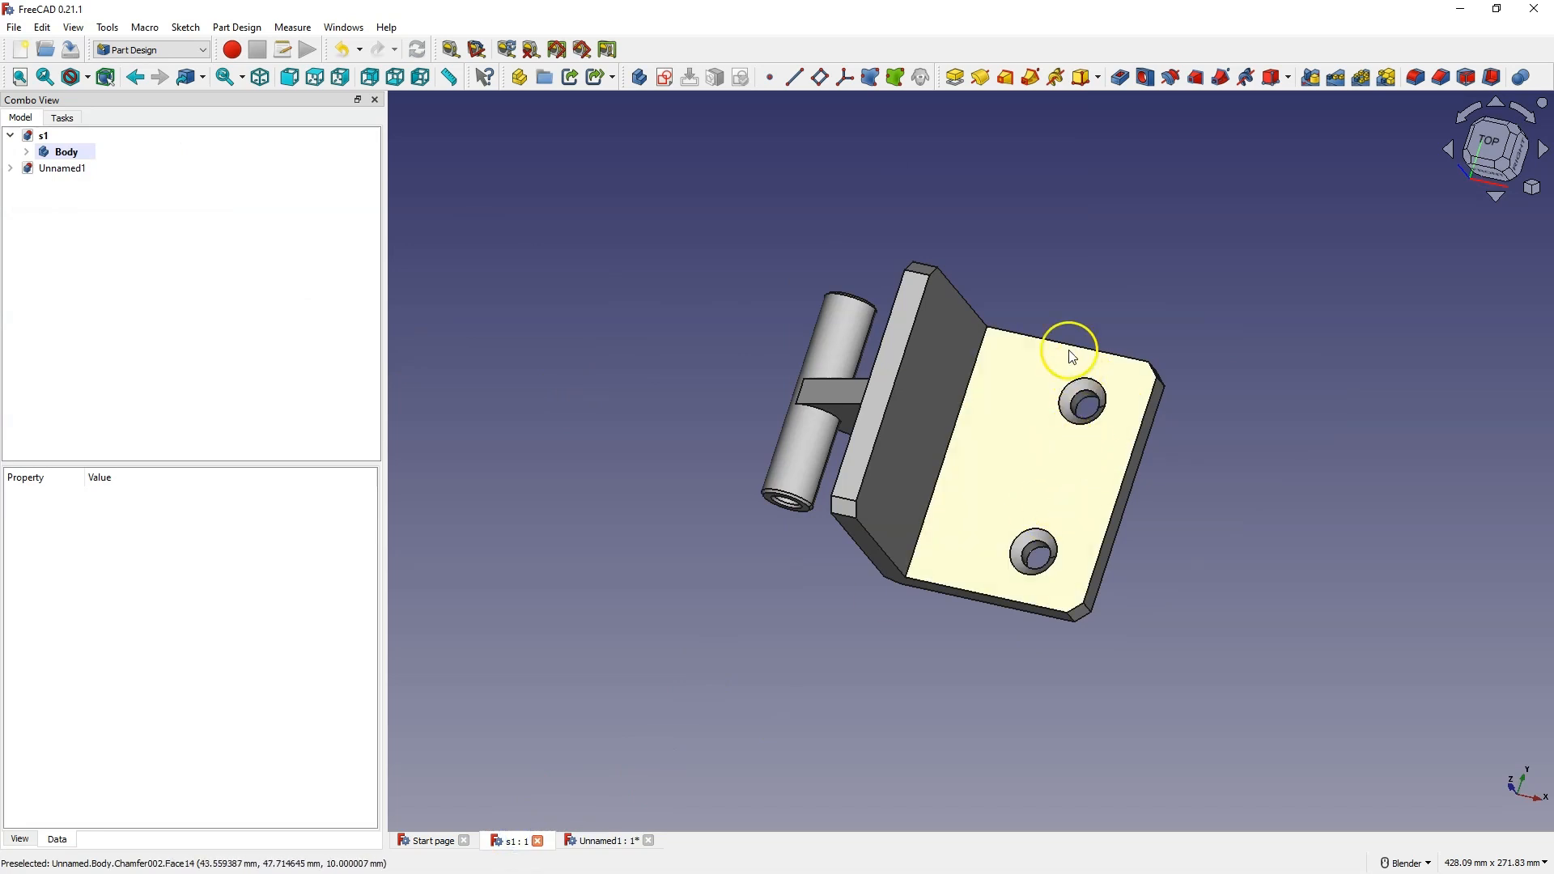
{"action": "left_click", "coordinate": [620, 843]}
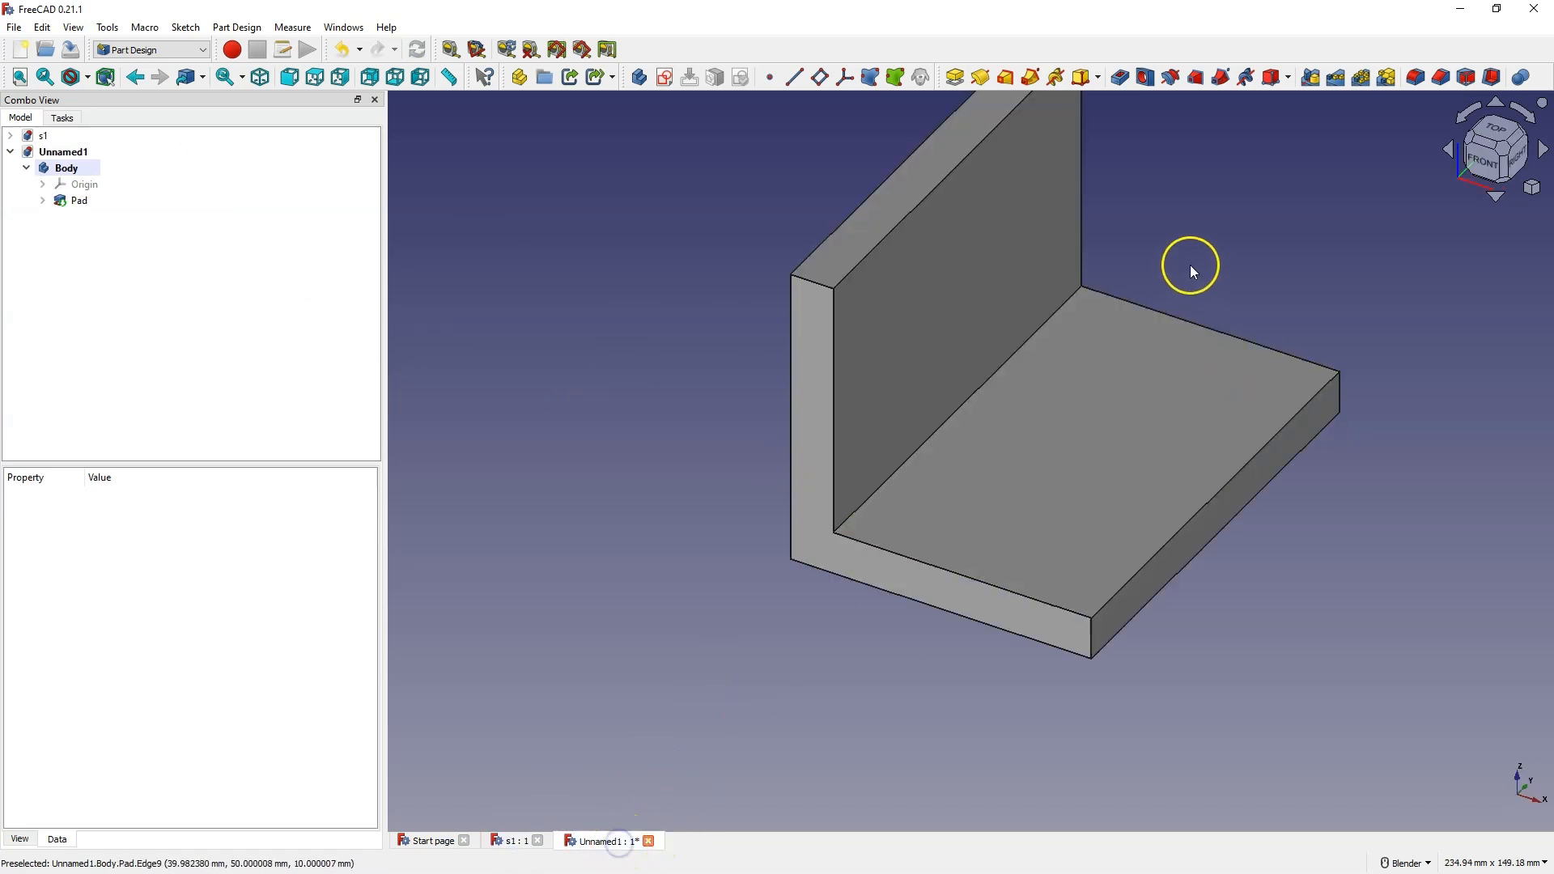
{"action": "left_click", "coordinate": [1133, 405]}
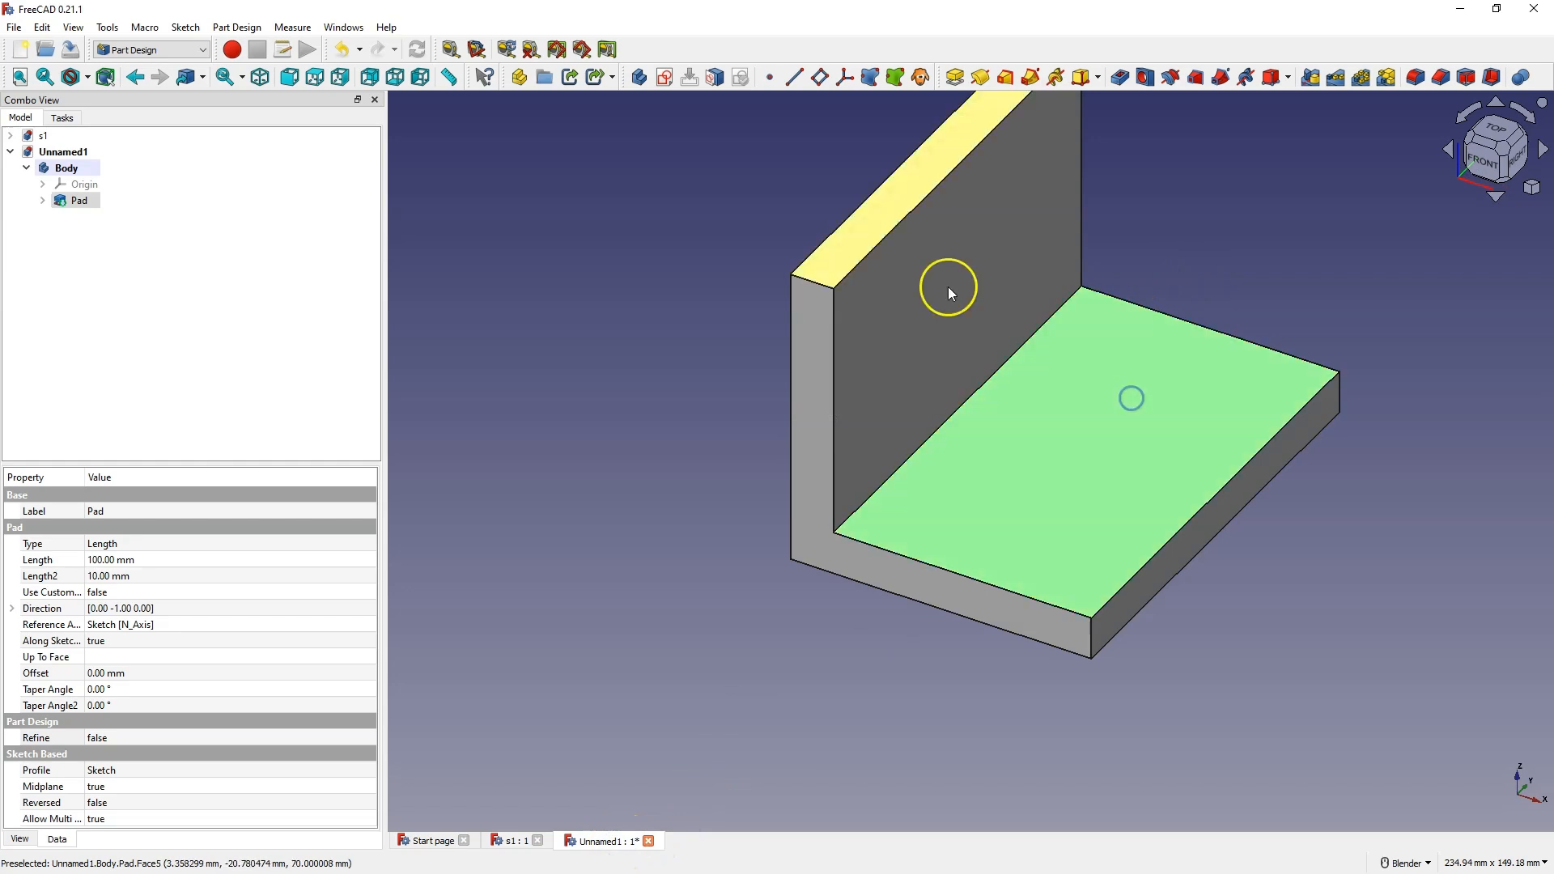
{"action": "left_click", "coordinate": [665, 78]}
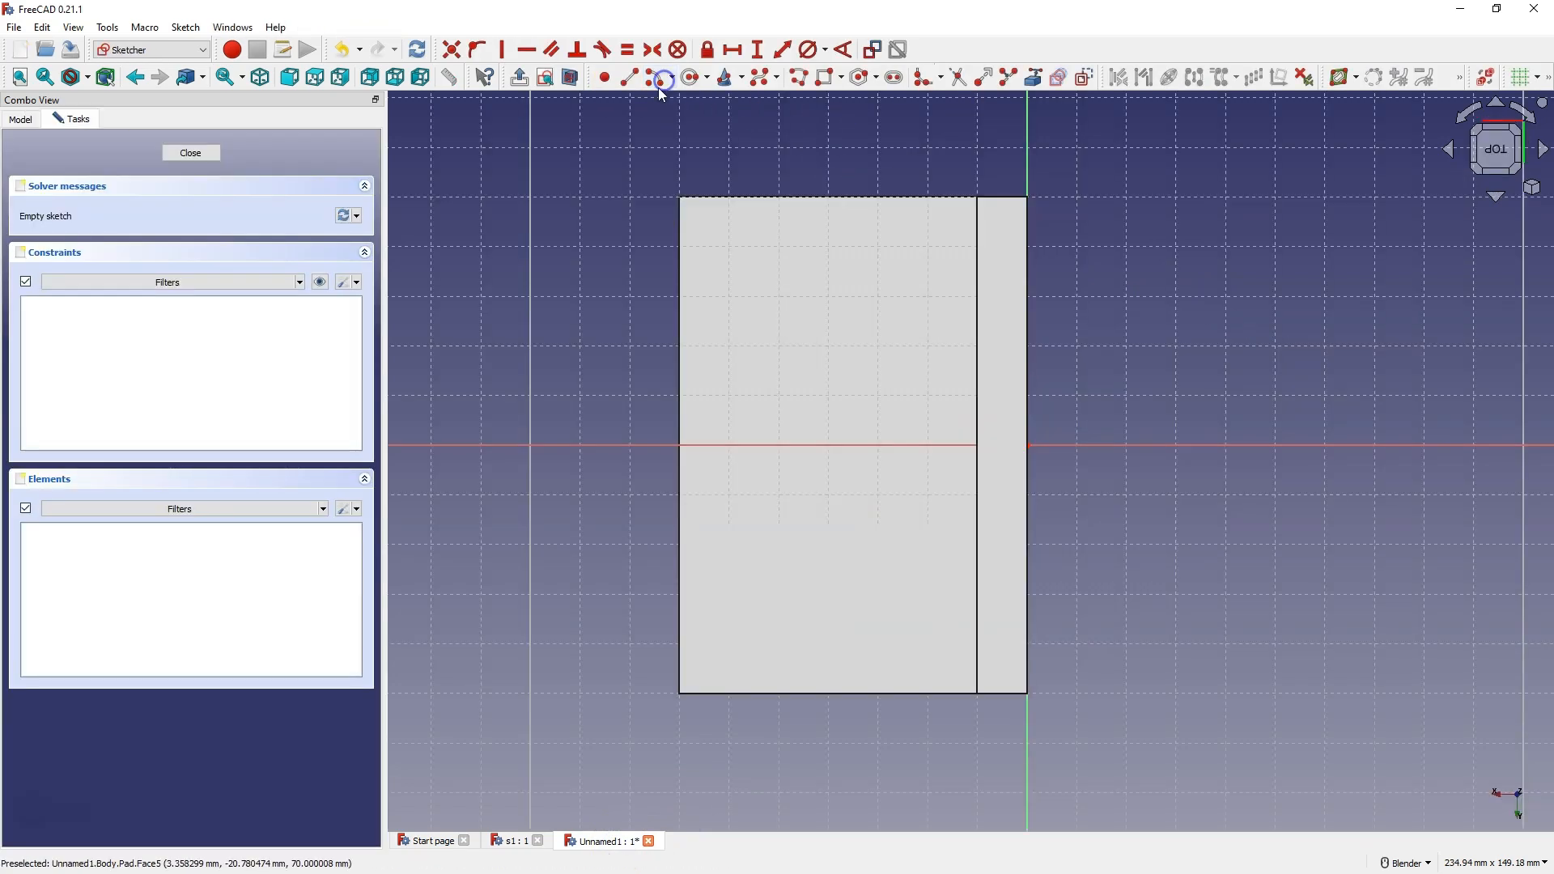
{"action": "left_click", "coordinate": [1527, 116]}
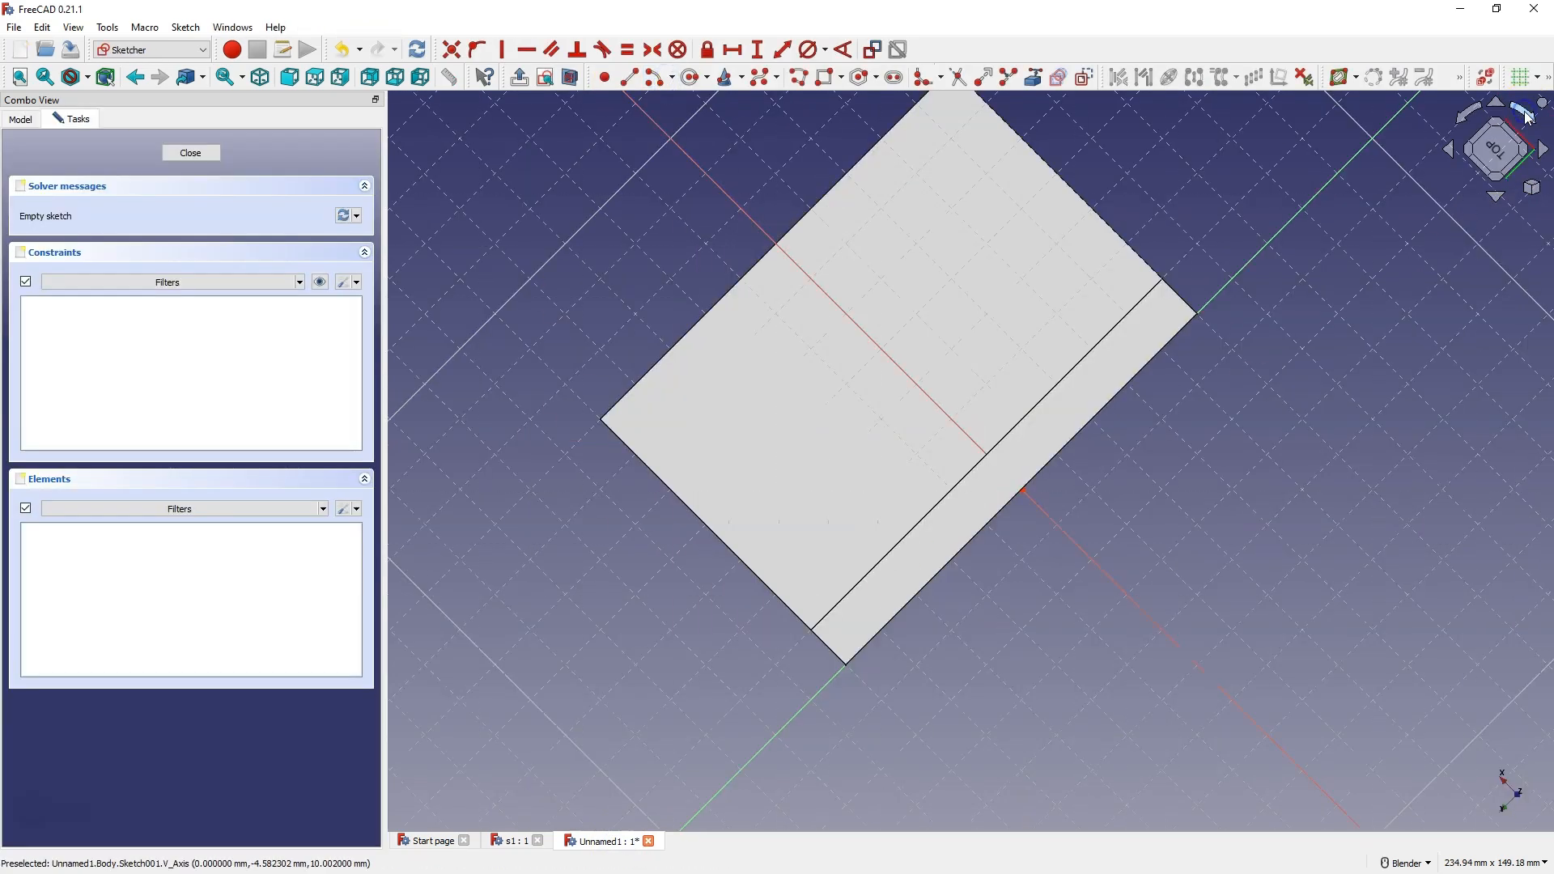
{"action": "left_click", "coordinate": [1528, 117]}
{"action": "left_click", "coordinate": [1530, 118]}
{"action": "left_click", "coordinate": [1531, 118]}
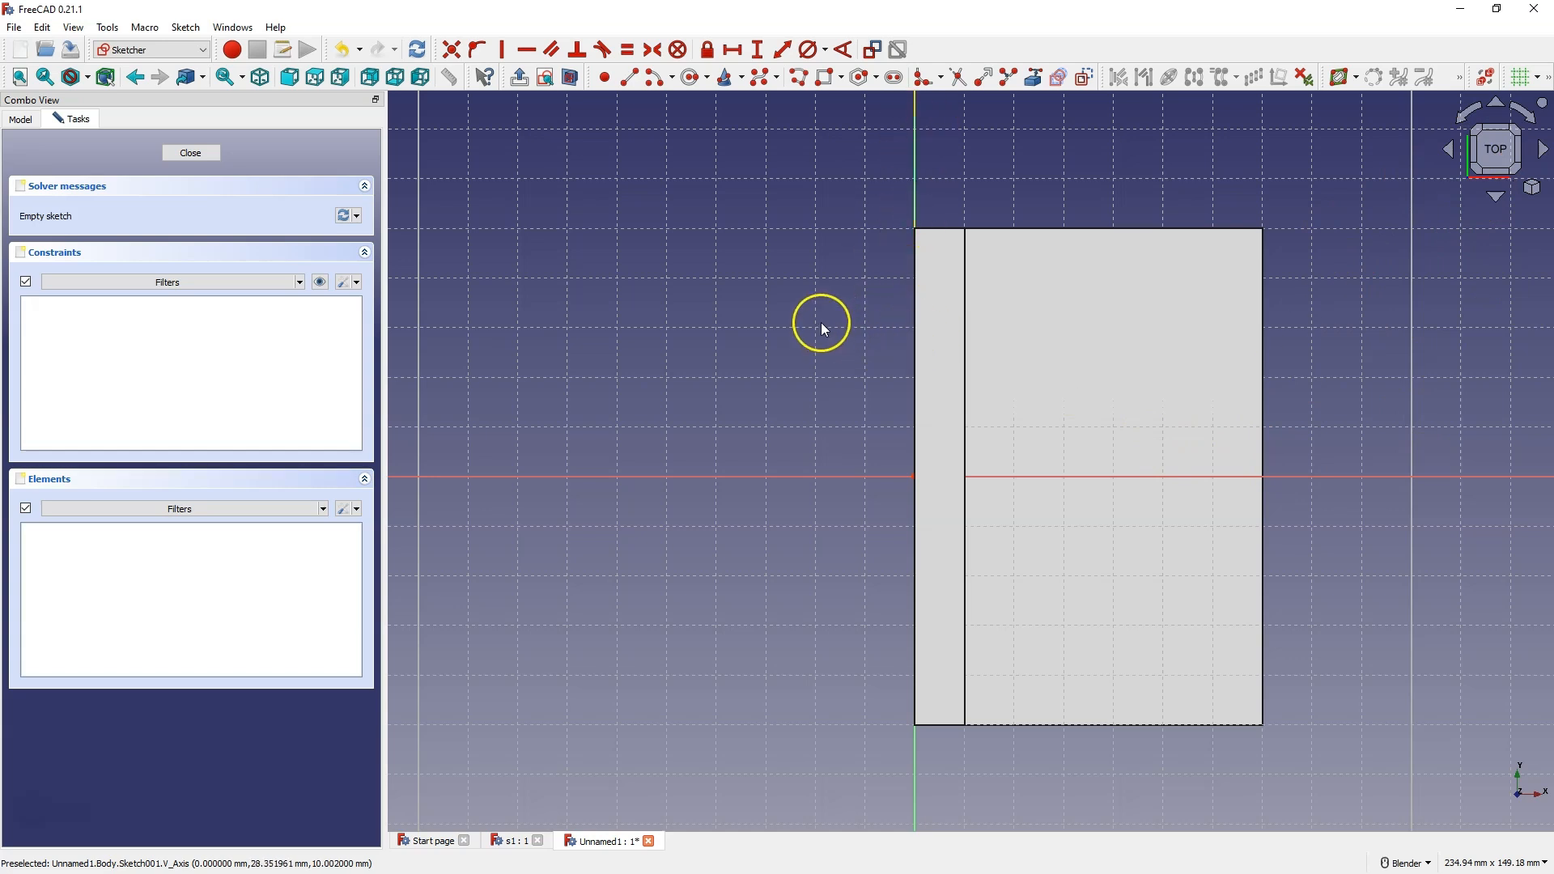
Sketch two circles on the horizontal leg, one near each end, with the upper one about 8 mm in diameter
{"action": "left_click", "coordinate": [689, 76]}
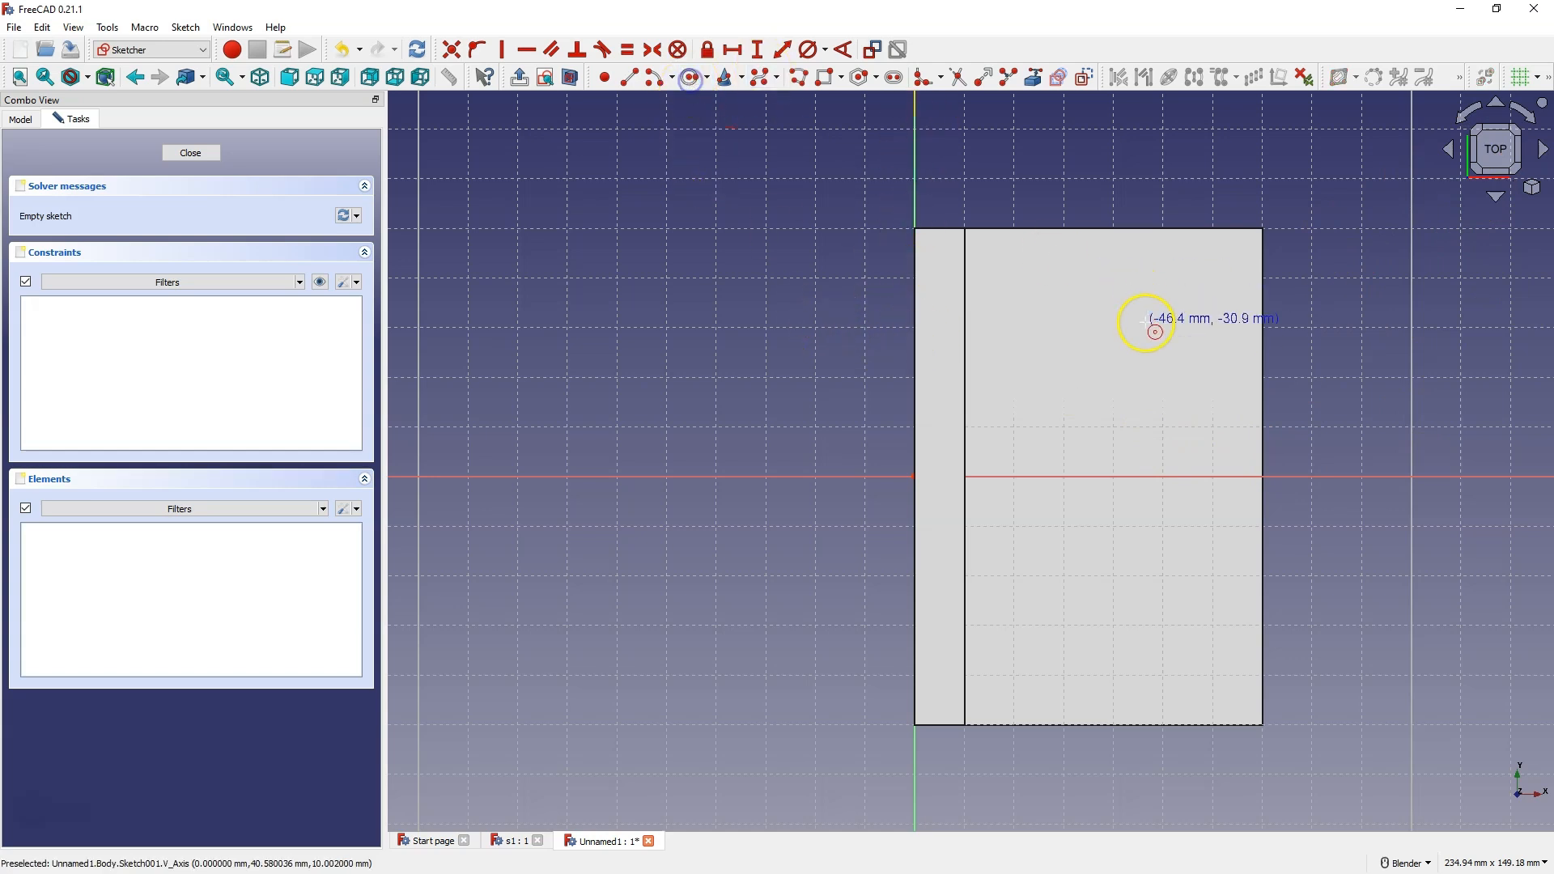
{"action": "left_click", "coordinate": [1152, 302]}
{"action": "left_click", "coordinate": [1161, 320]}
{"action": "left_click", "coordinate": [1143, 621]}
{"action": "left_click", "coordinate": [1154, 634]}
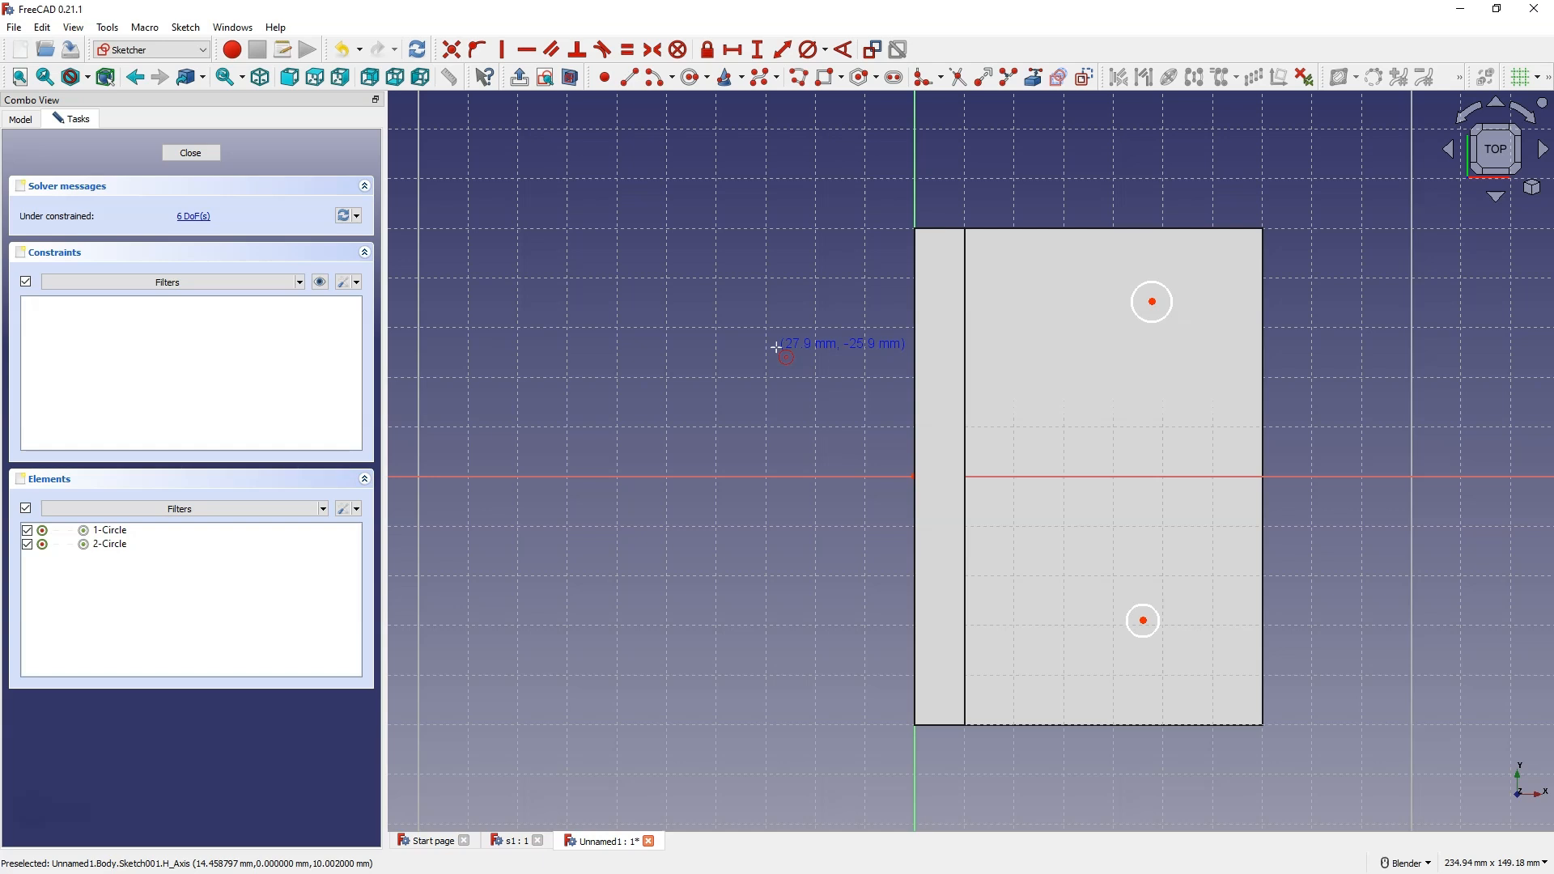
{"action": "left_click", "coordinate": [882, 187]}
Set the upper circle's diameter to 10 mm and constrain both circles to equal size
{"action": "left_click", "coordinate": [807, 49]}
{"action": "left_click", "coordinate": [1150, 292]}
{"action": "type", "text": "10"}
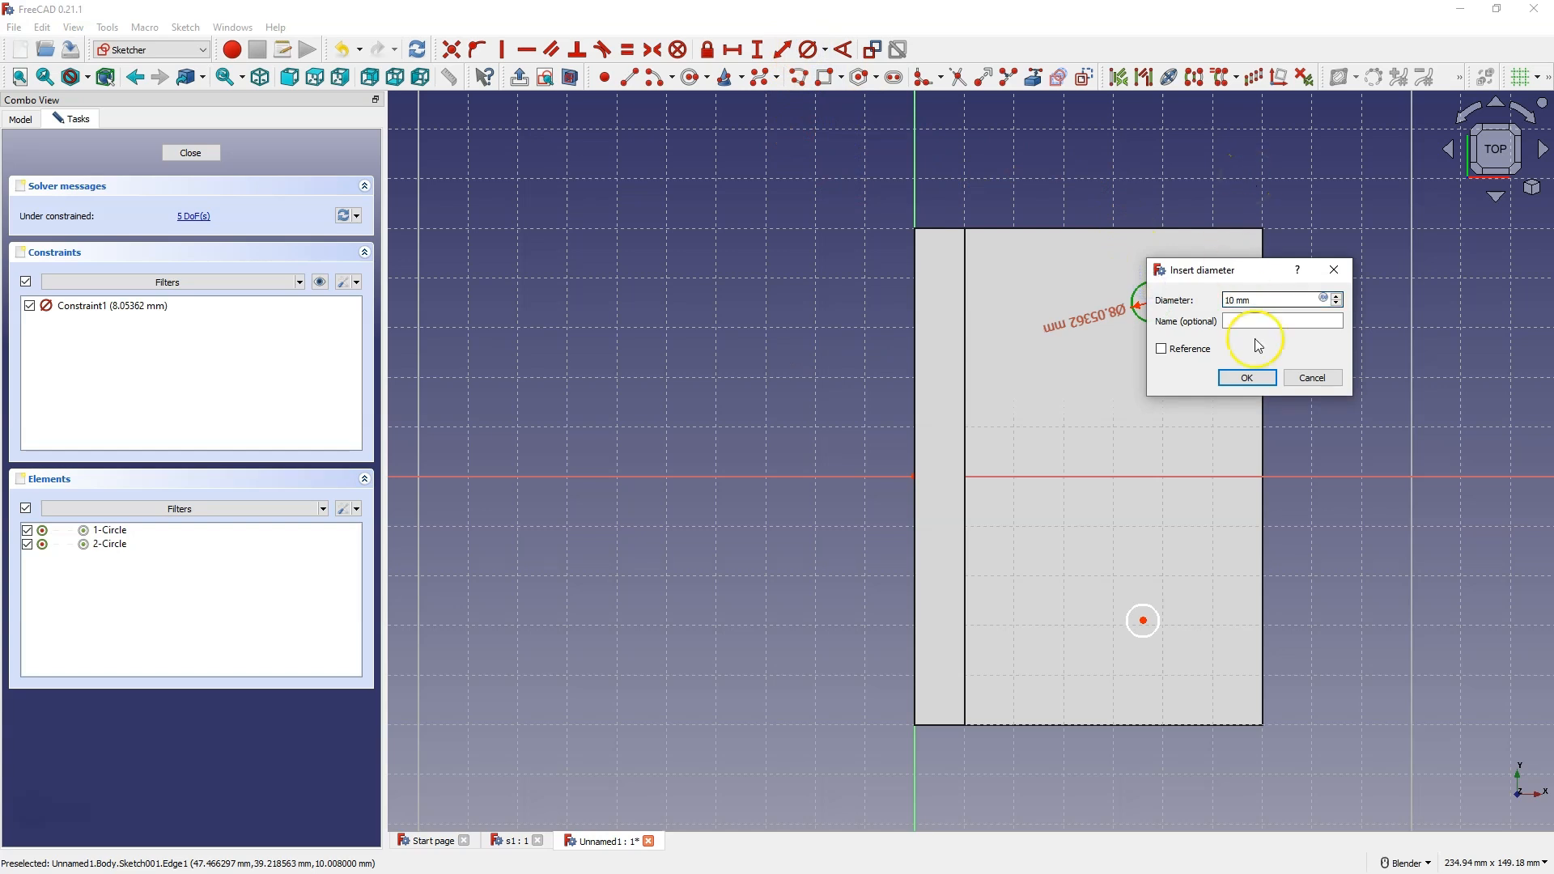
{"action": "left_click", "coordinate": [1247, 377]}
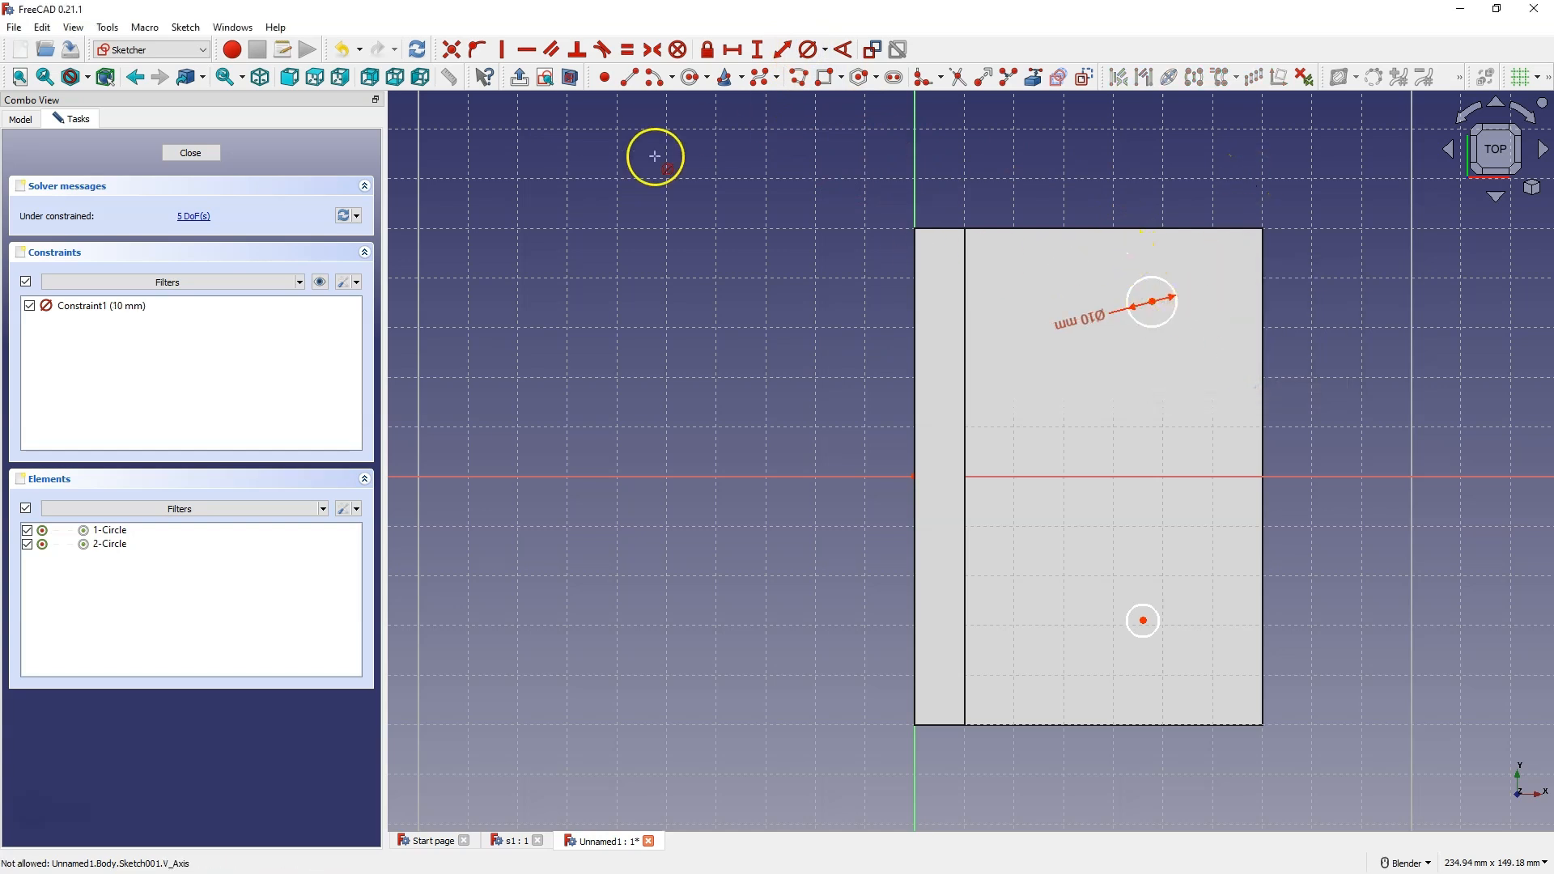
{"action": "left_click", "coordinate": [1150, 277]}
{"action": "left_click", "coordinate": [1133, 615]}
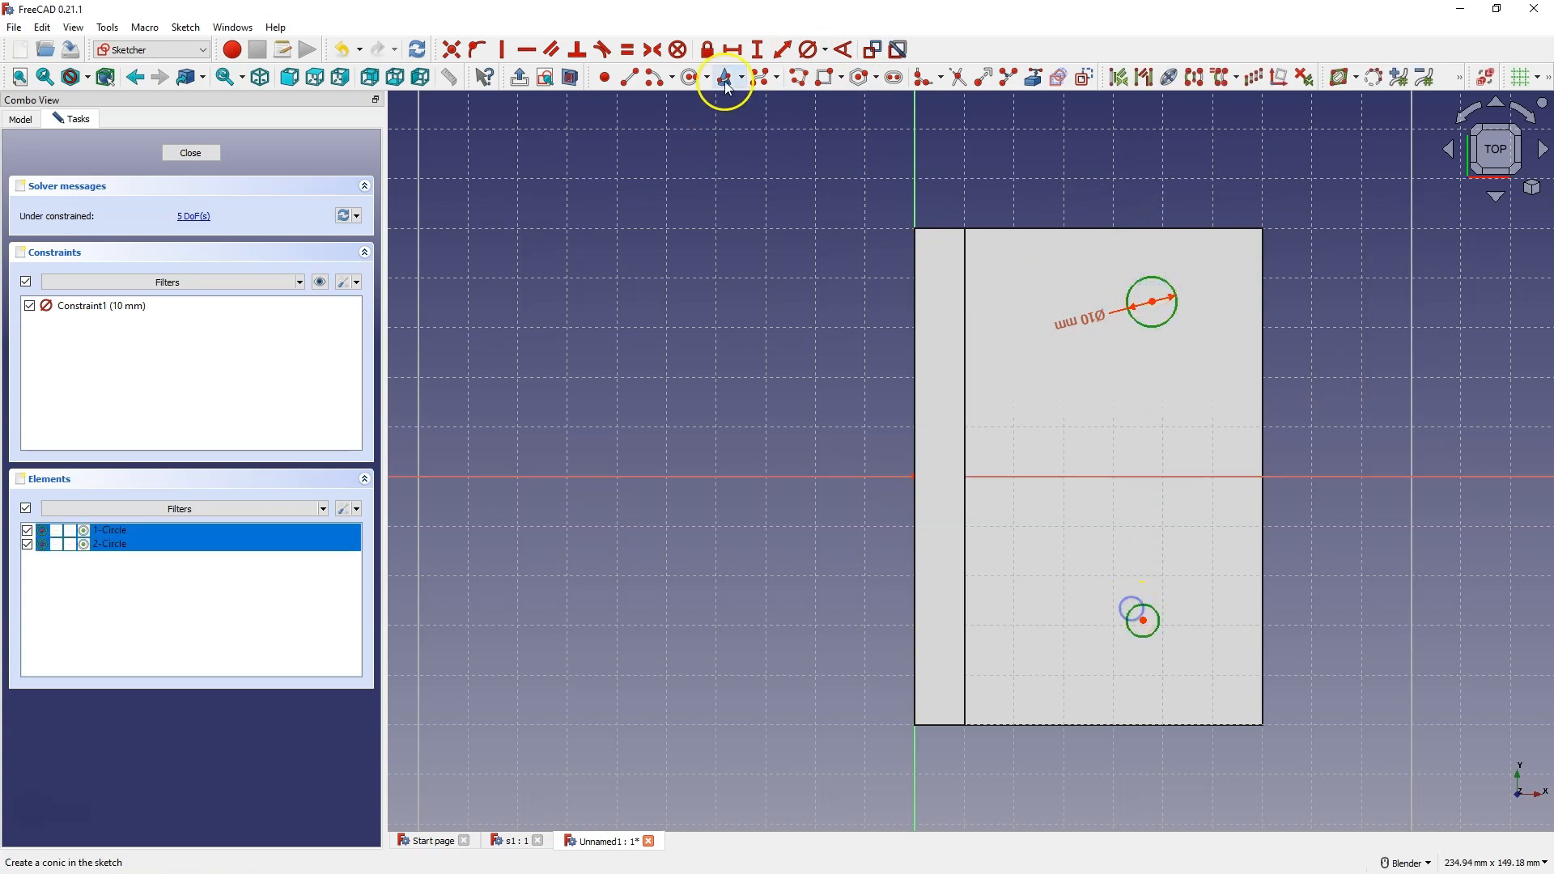
{"action": "left_click", "coordinate": [625, 53]}
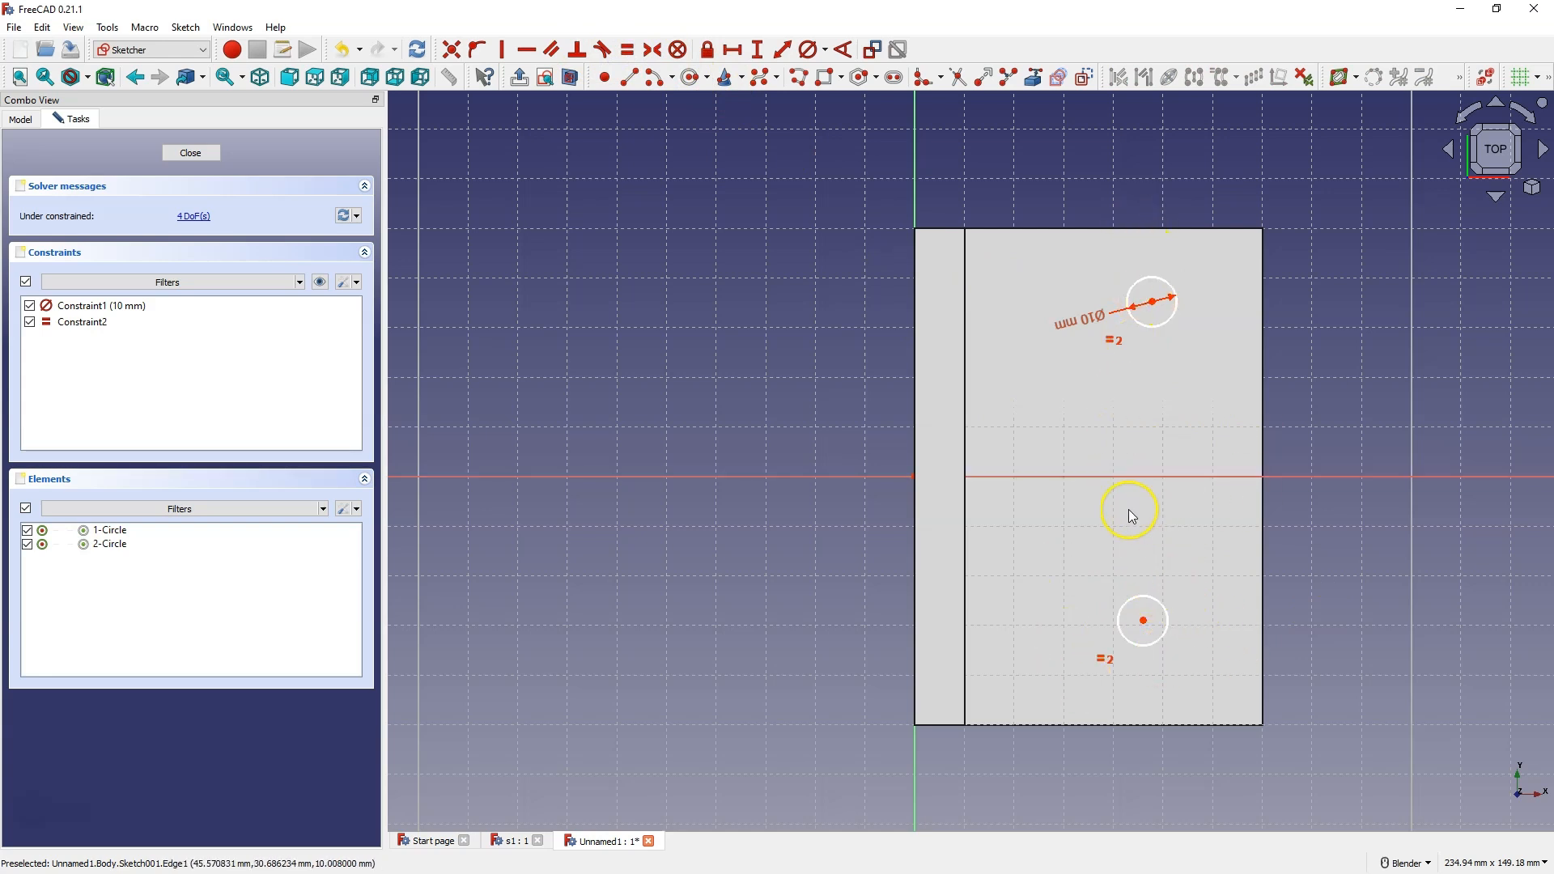
Constrain the two circle centres symmetric about the sketch's horizontal axis
{"action": "left_click", "coordinate": [1153, 302]}
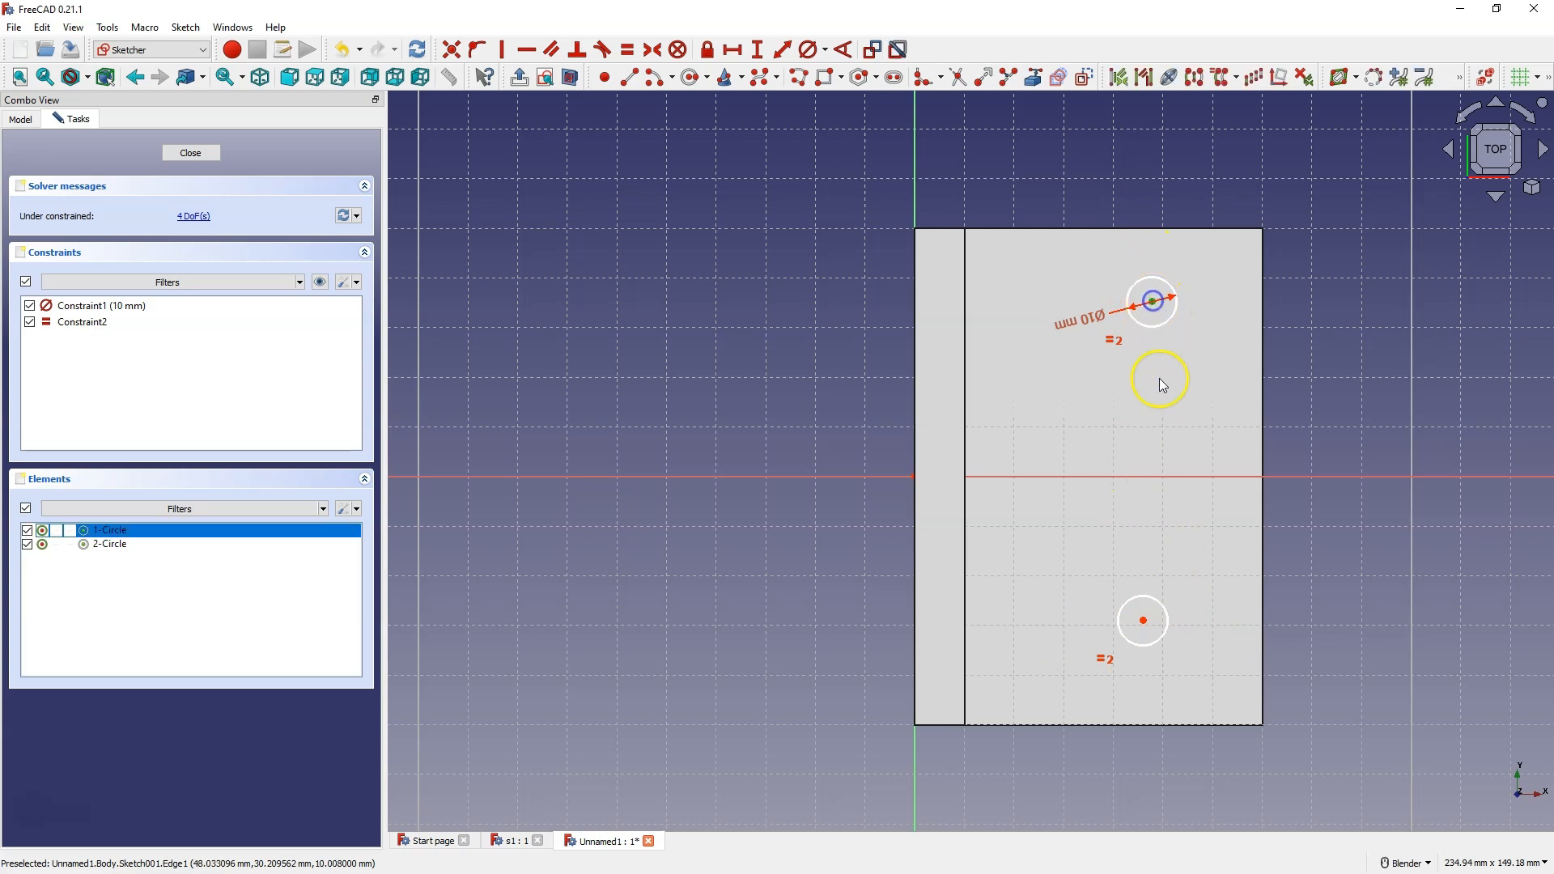
{"action": "left_click", "coordinate": [1147, 625]}
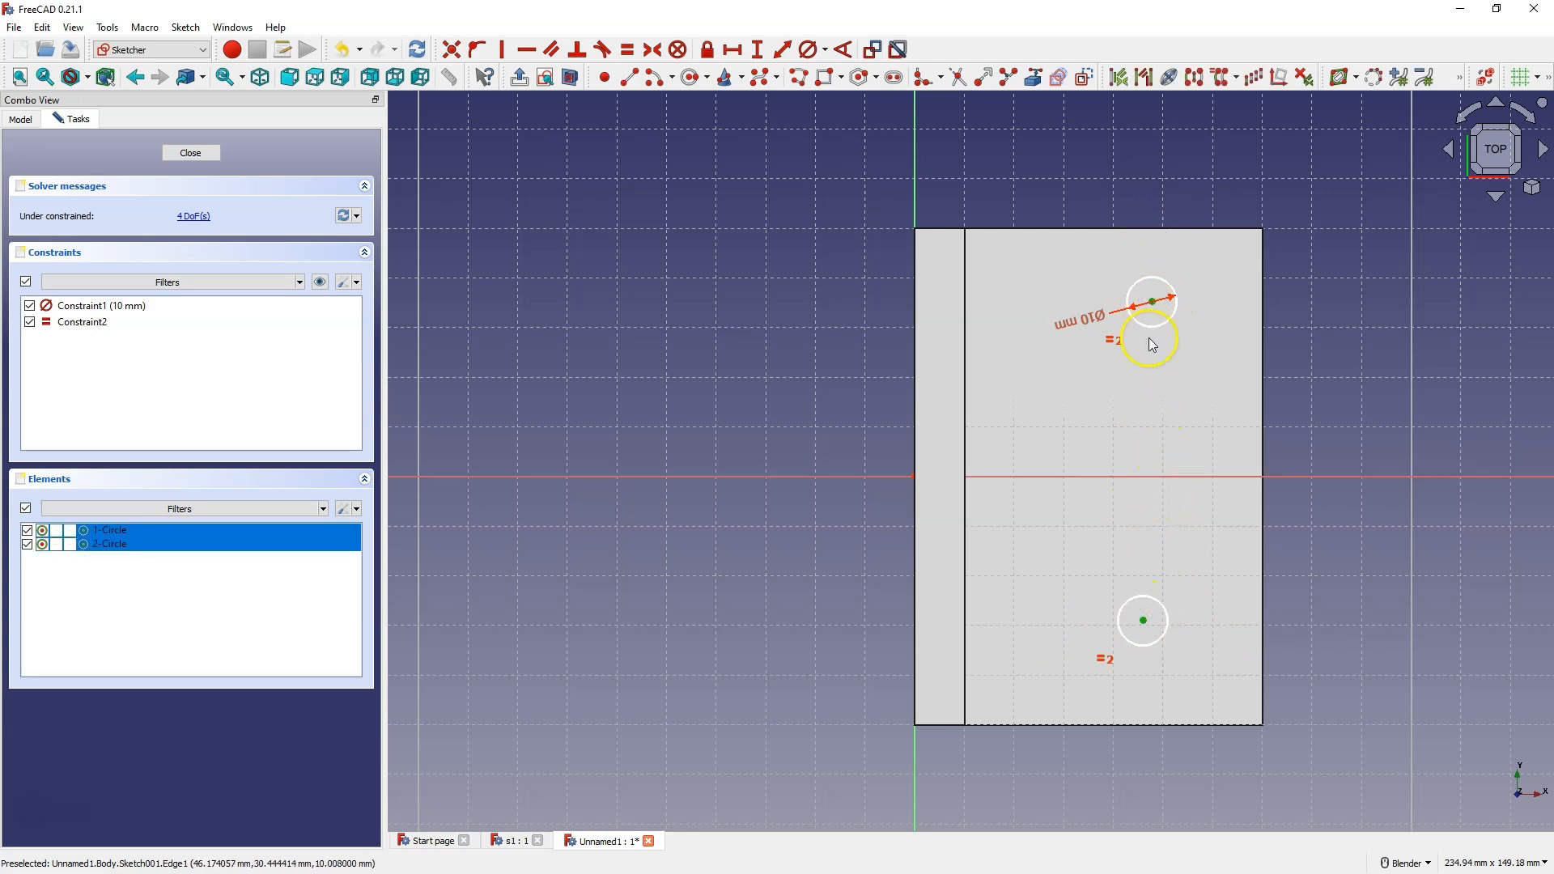
{"action": "left_click", "coordinate": [1181, 476]}
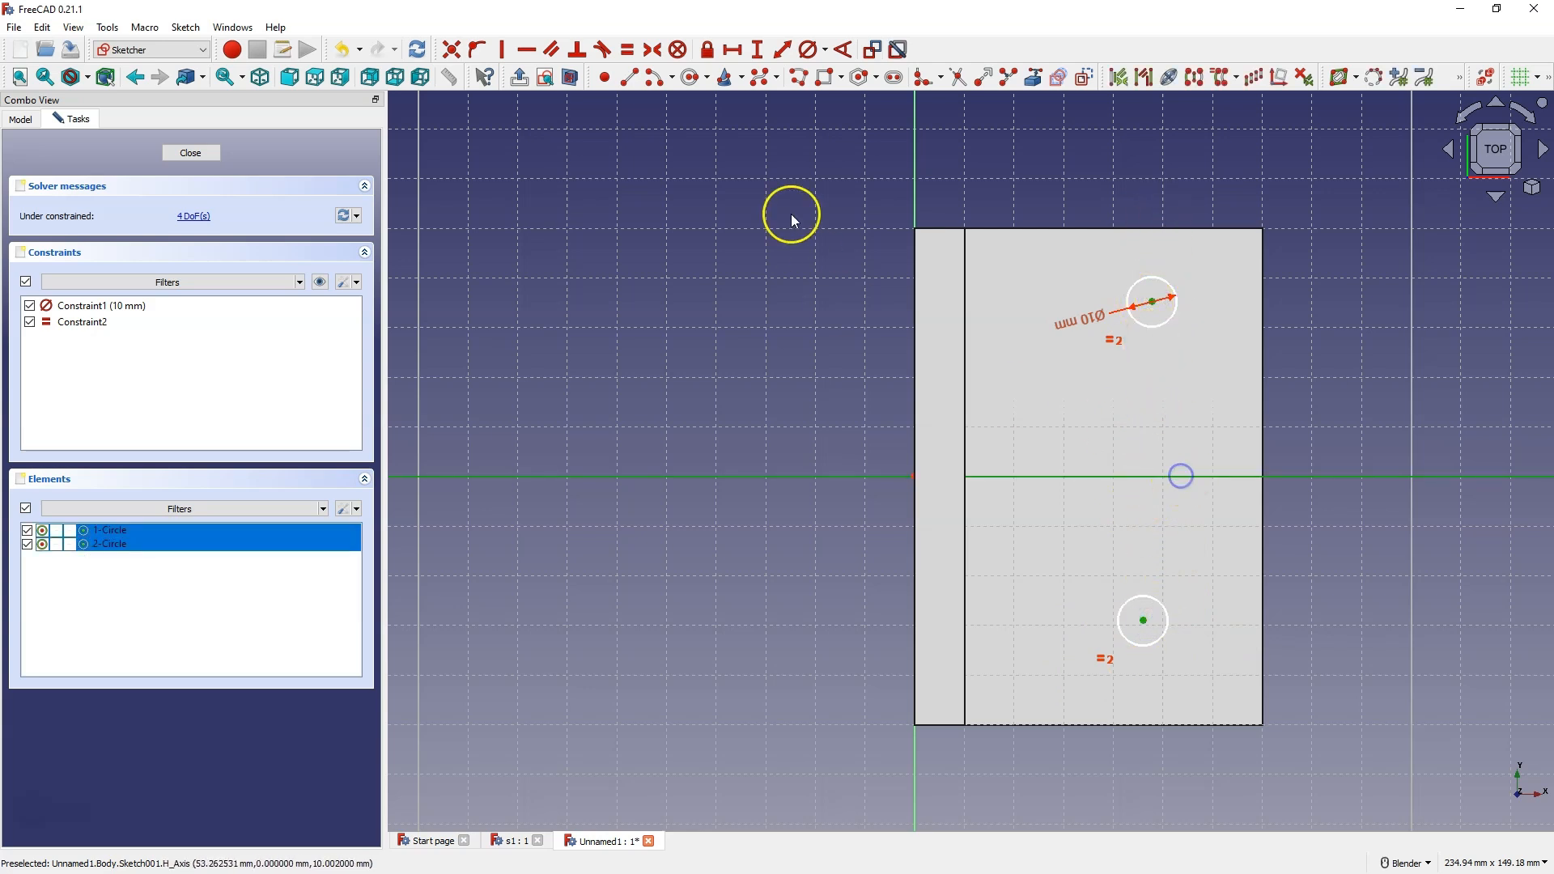
{"action": "left_click", "coordinate": [652, 49]}
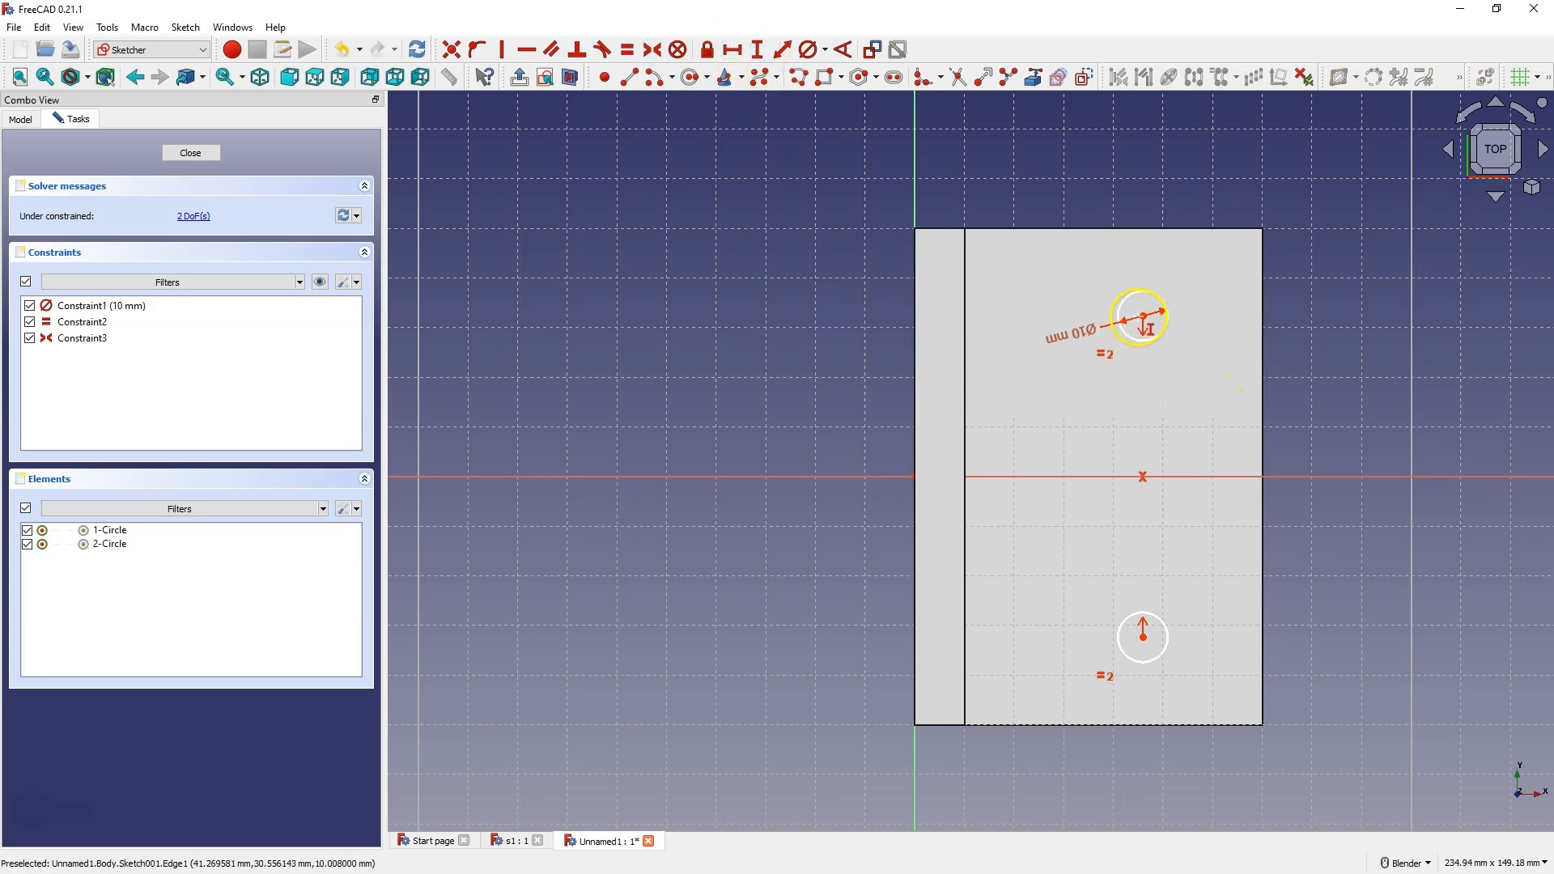
Add a vertical distance dimension of 60 mm between the two circle centres
{"action": "left_click", "coordinate": [1146, 328]}
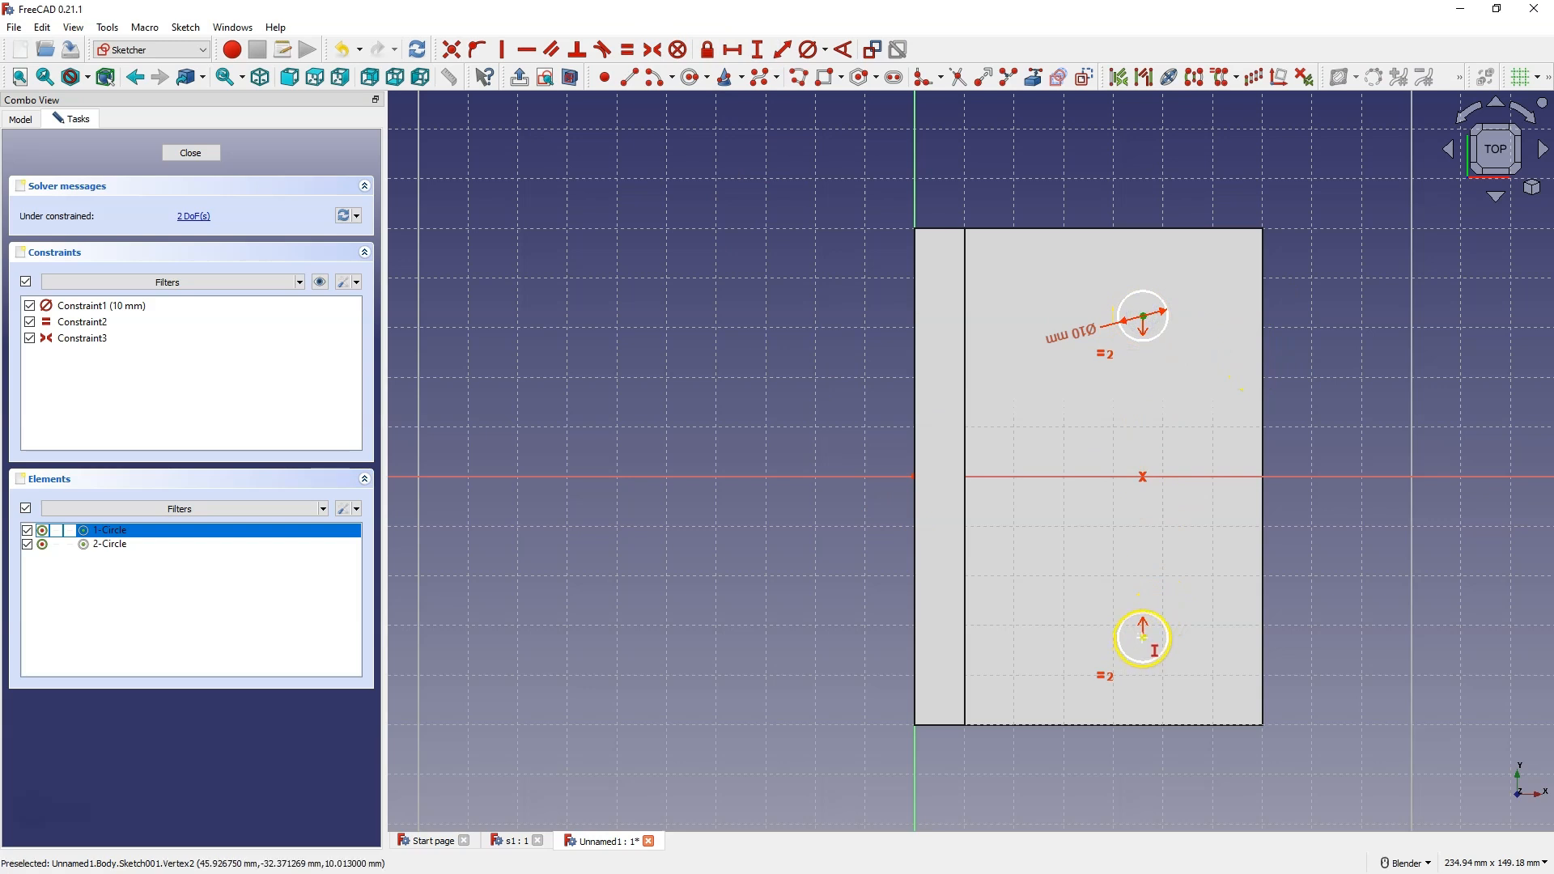
{"action": "left_click", "coordinate": [1139, 639]}
{"action": "type", "text": "60"}
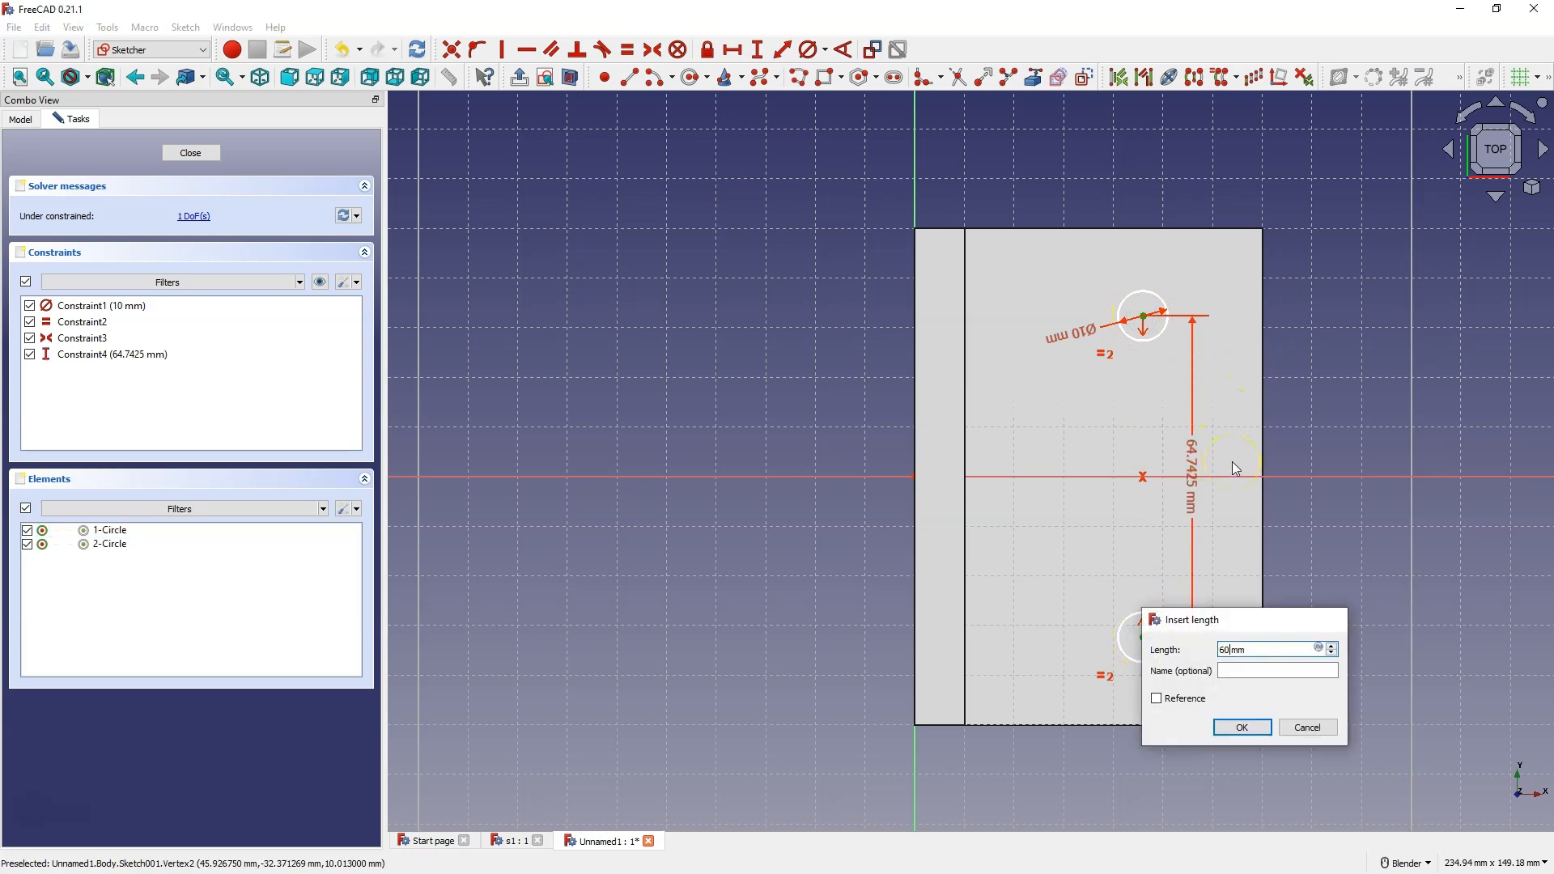
{"action": "key", "text": "Return"}
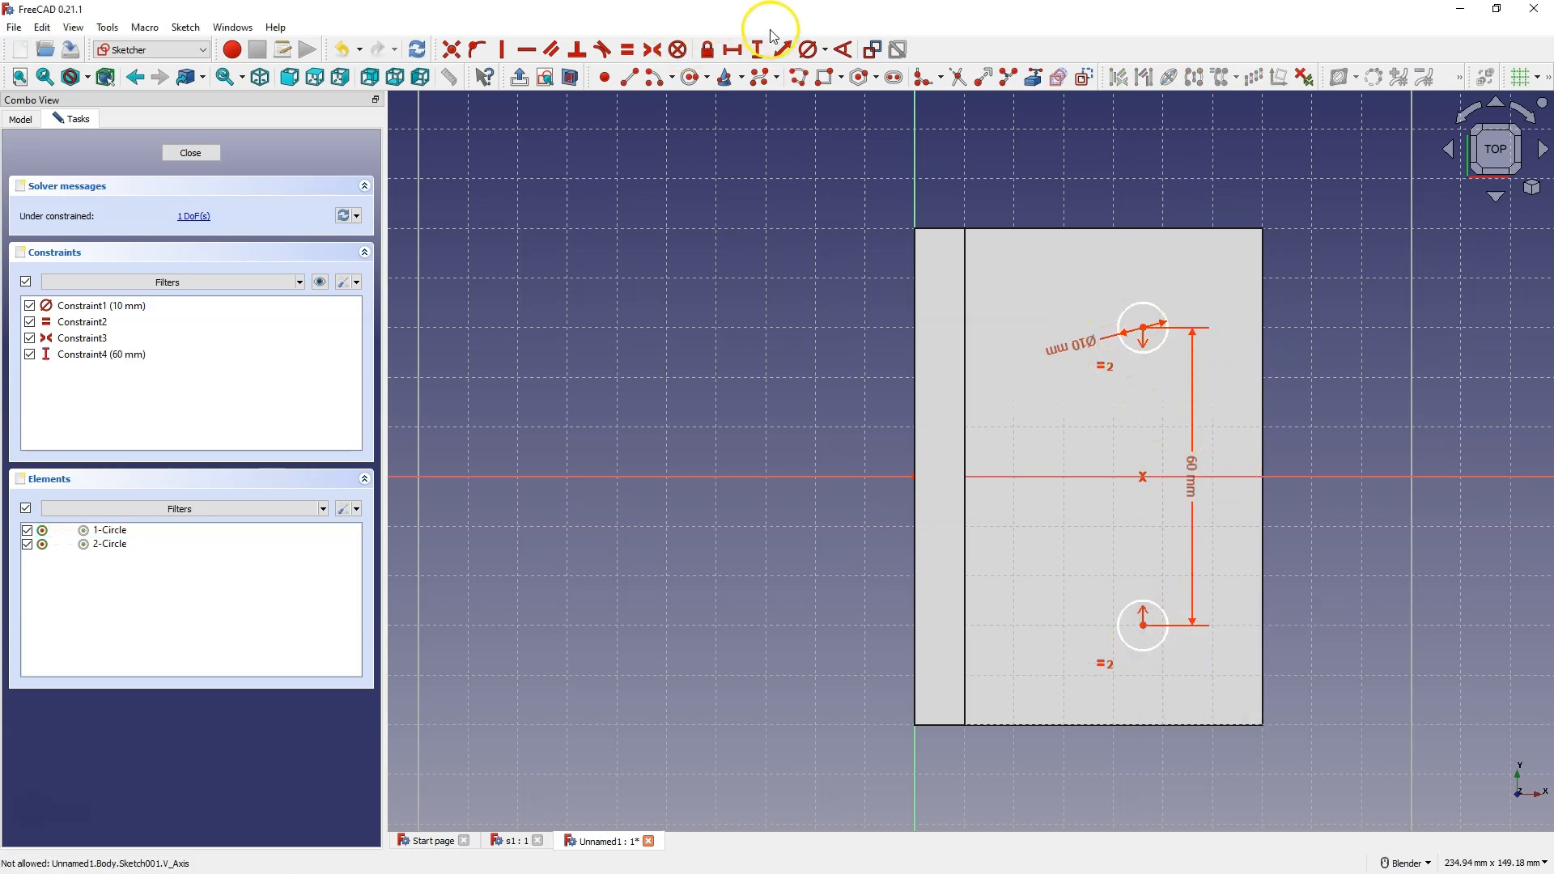
Dimension the horizontal distance from the origin to the upper circle's centre to 50 mm and close the sketch
{"action": "left_click", "coordinate": [735, 51]}
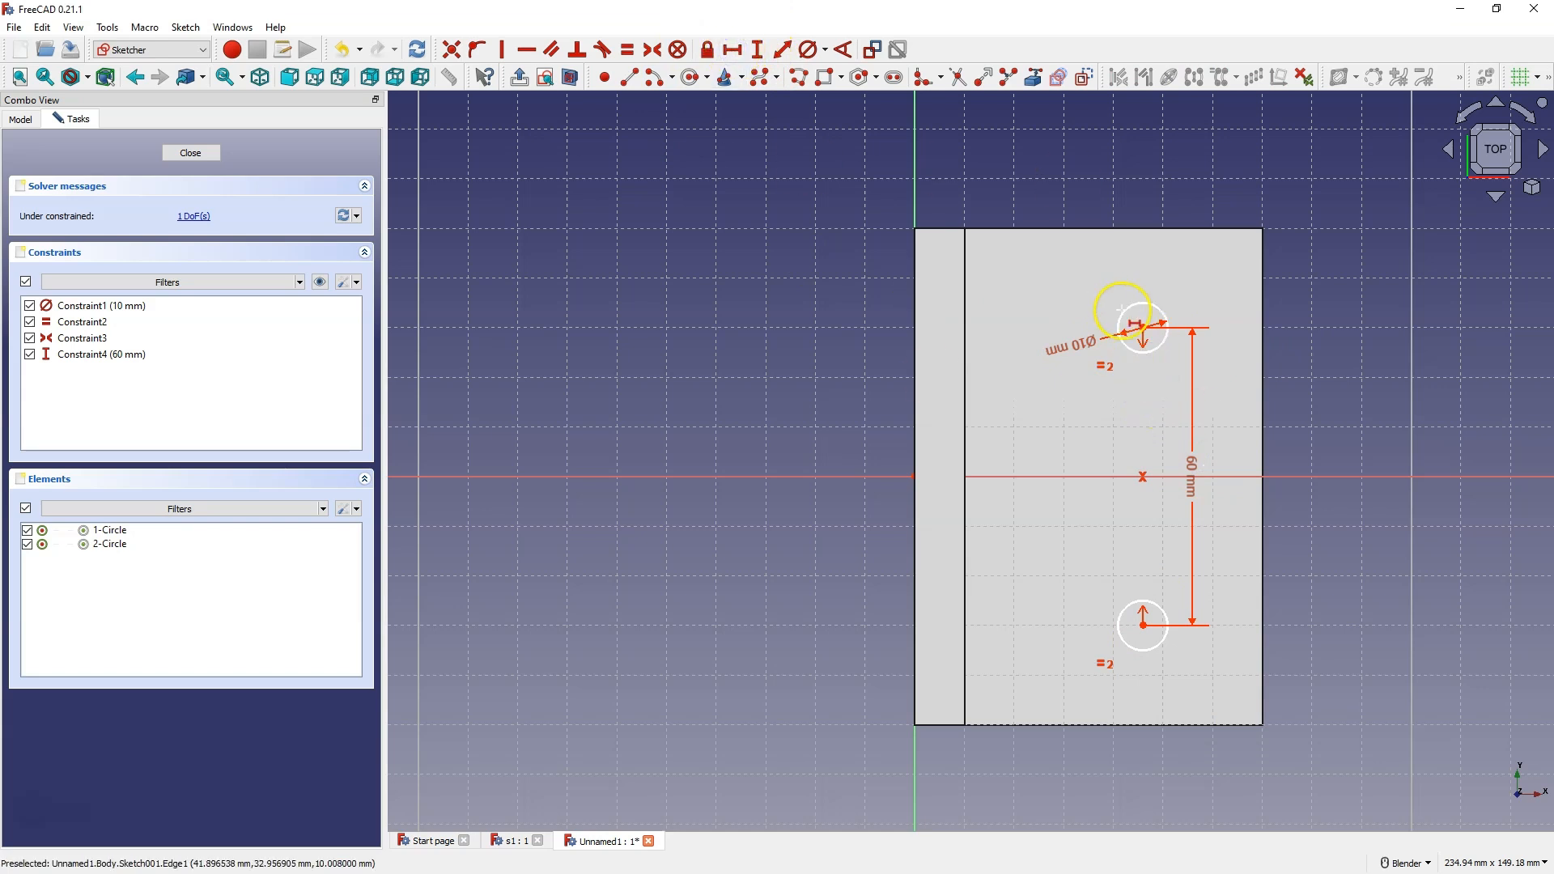
{"action": "left_click", "coordinate": [1145, 330]}
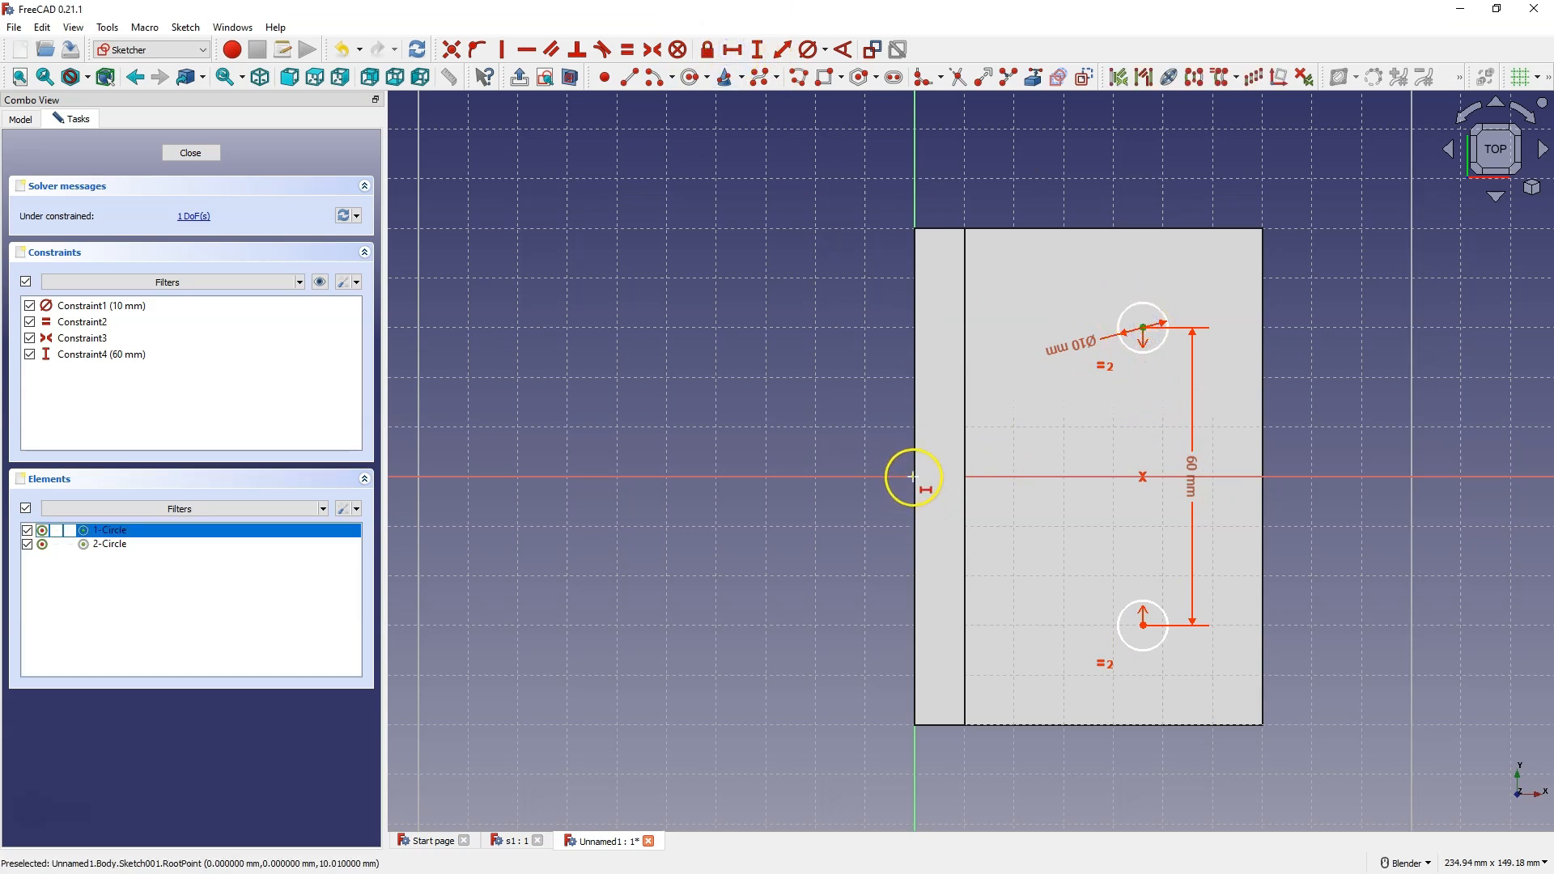
{"action": "left_click", "coordinate": [915, 479]}
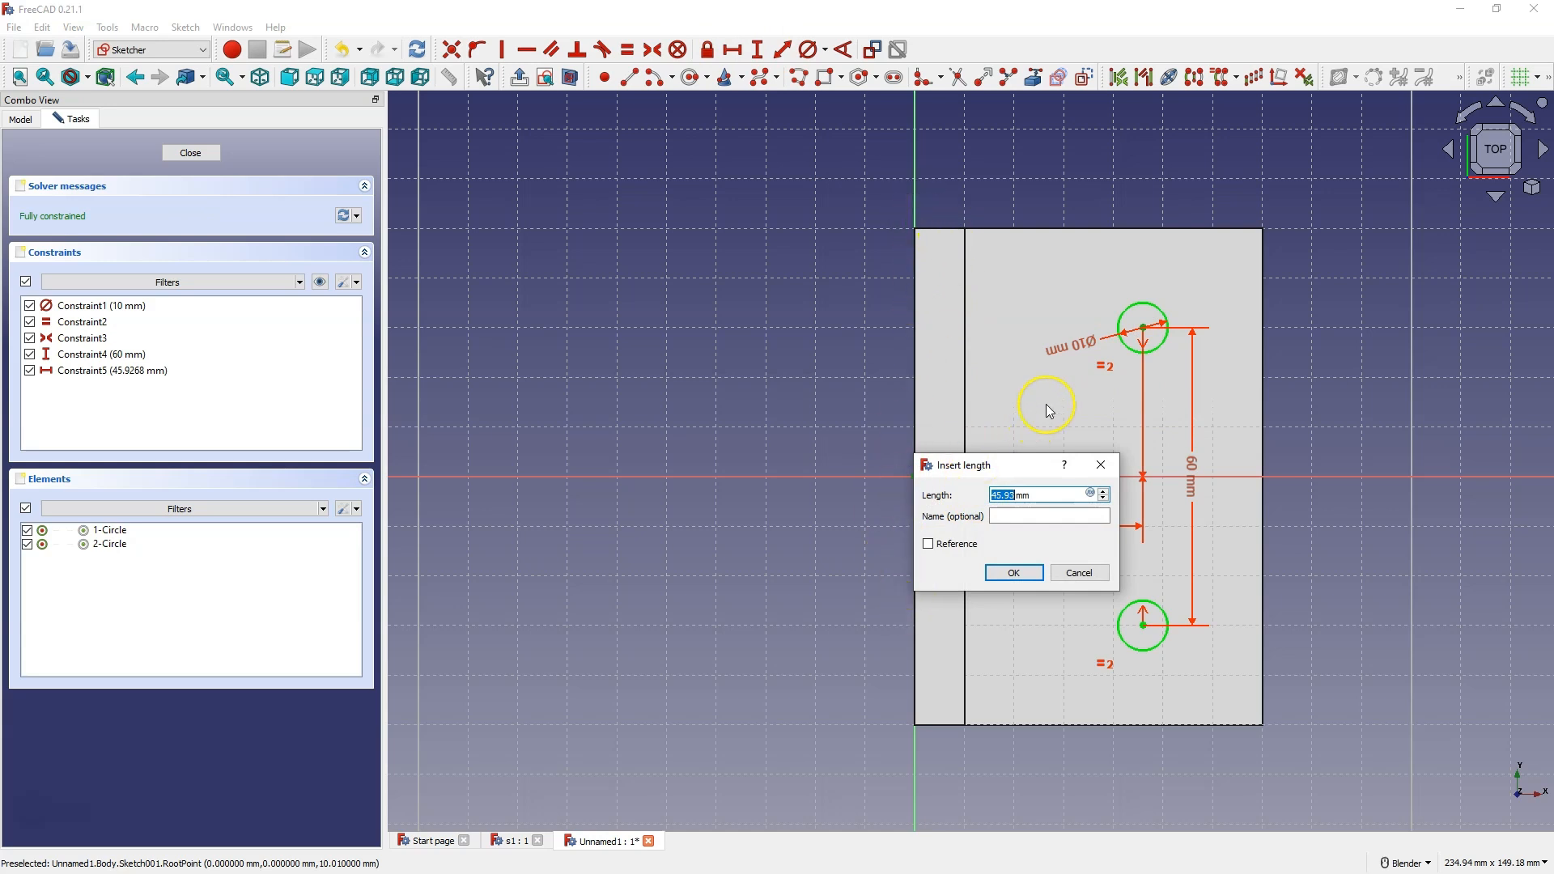
{"action": "type", "text": "50"}
{"action": "key", "text": "Return"}
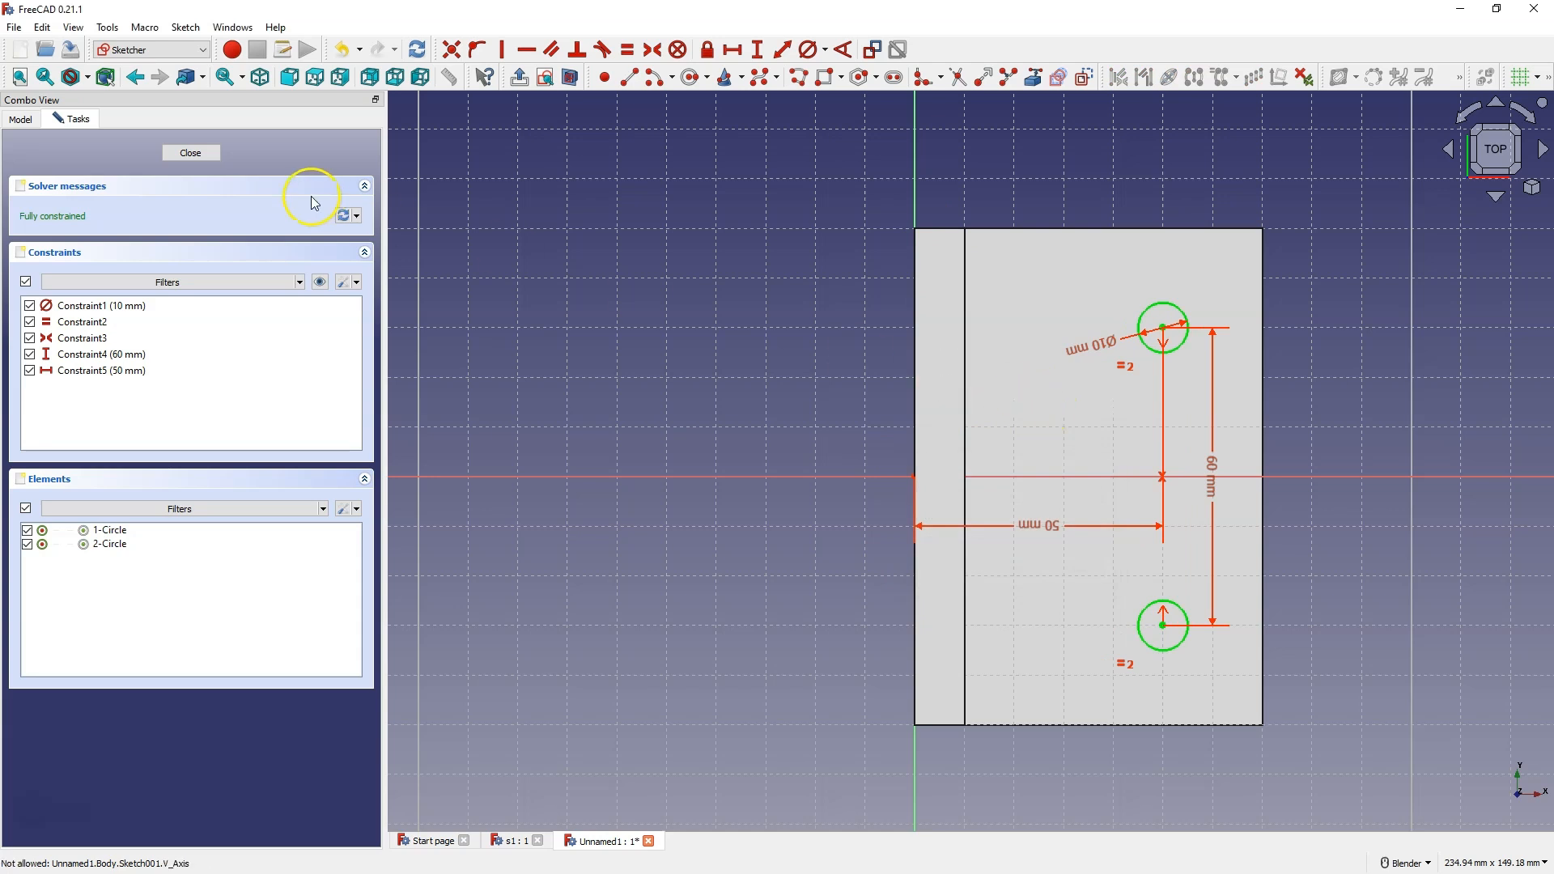
{"action": "left_click", "coordinate": [190, 153]}
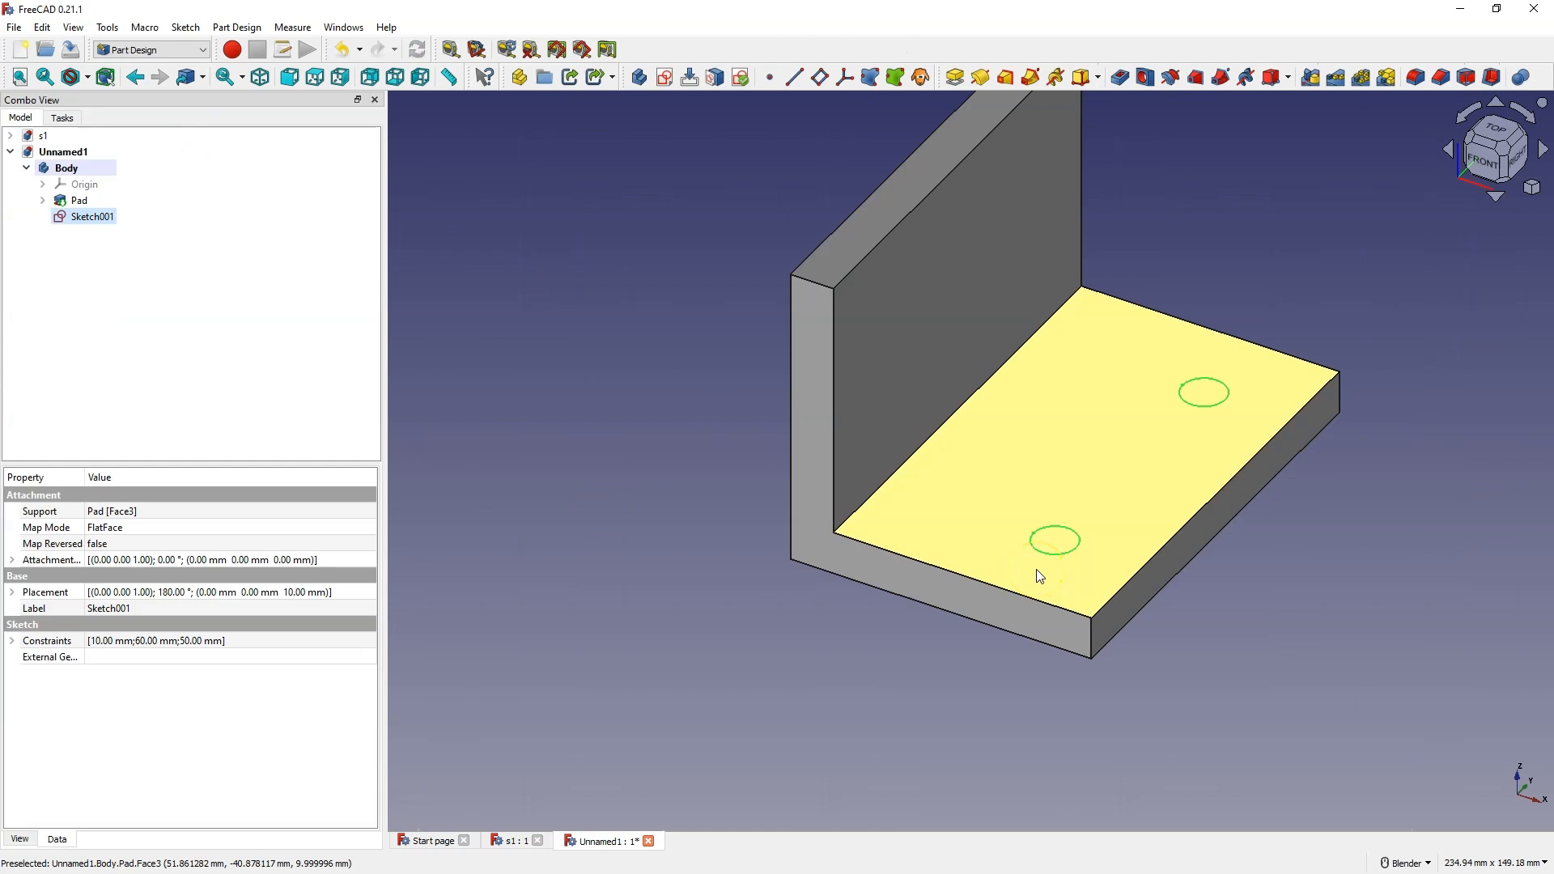
{"action": "left_click", "coordinate": [1120, 77]}
{"action": "middle_click_drag", "start_coordinate": [1173, 219], "coordinate": [1209, 290]}
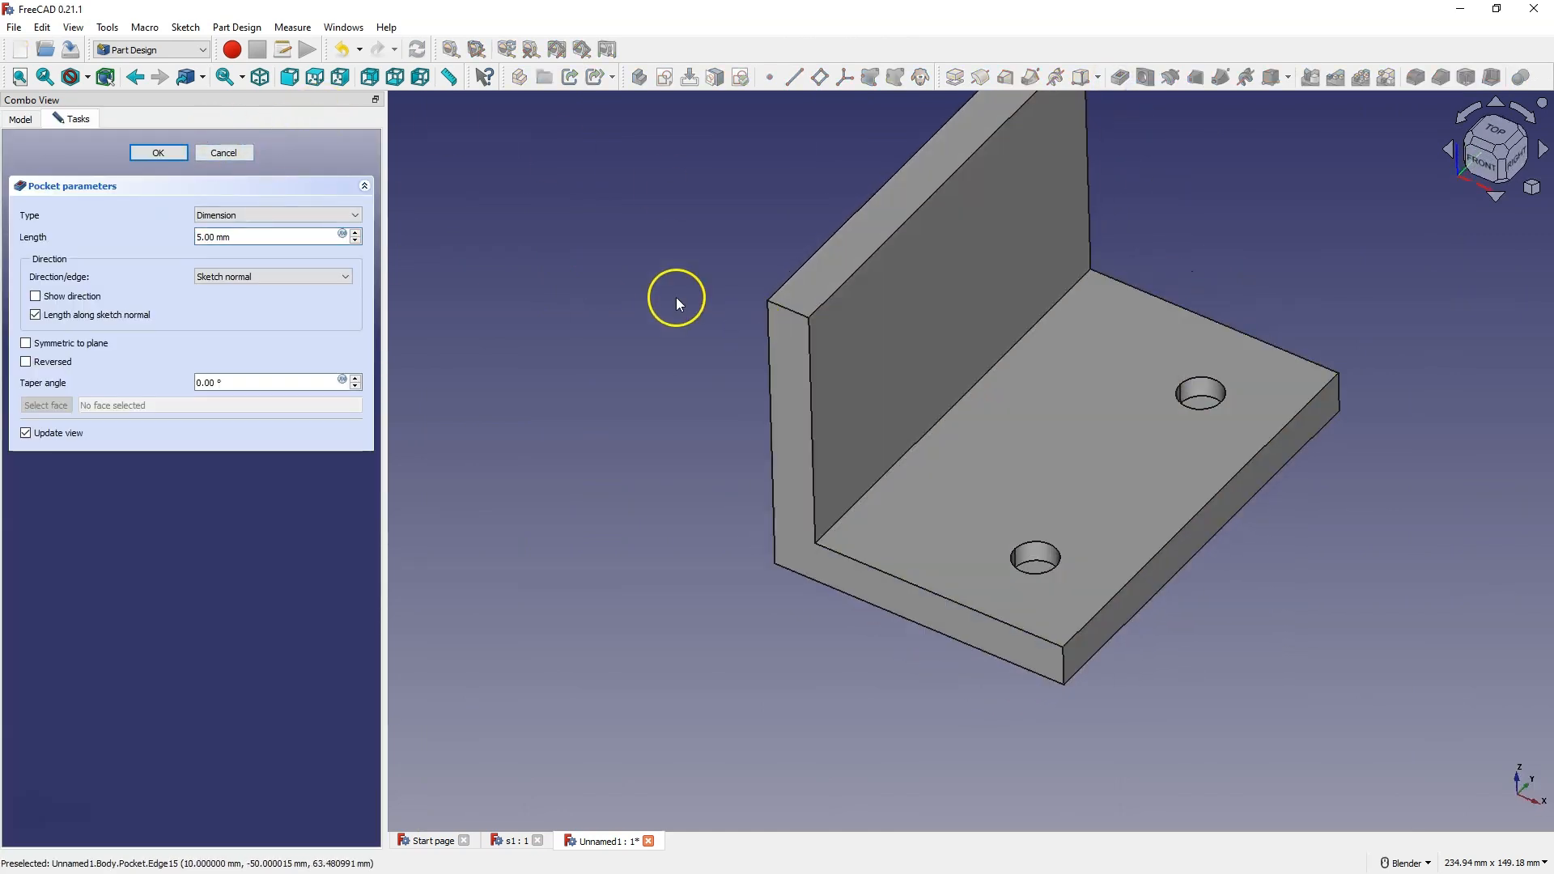
{"action": "left_click", "coordinate": [235, 152]}
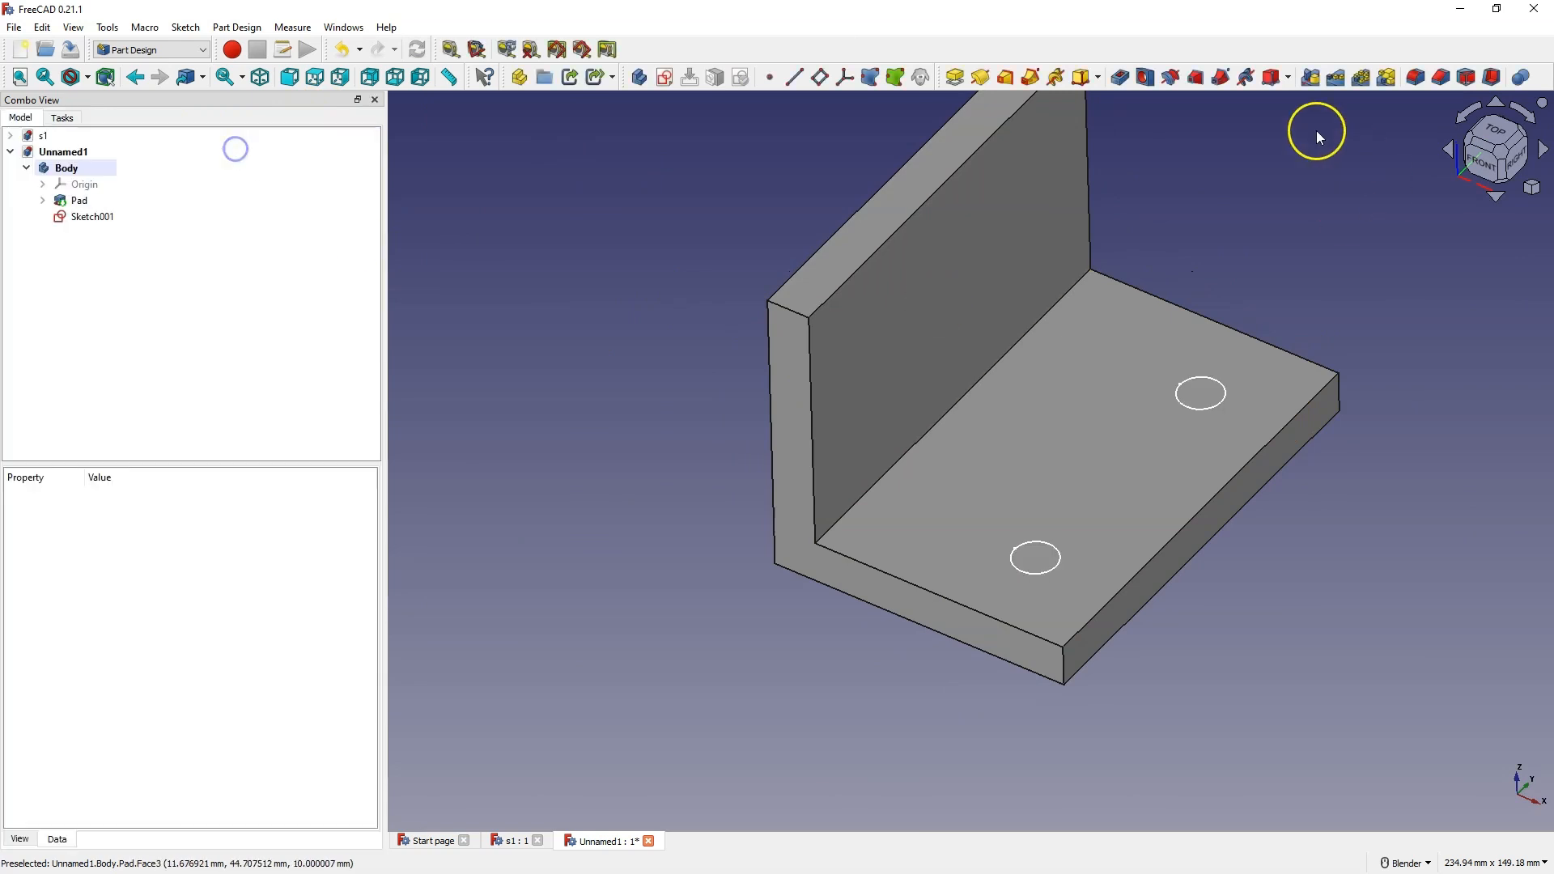
Start a Hole feature from the two-circle sketch with the ISO metric regular profile and size M10
{"action": "left_click", "coordinate": [100, 221]}
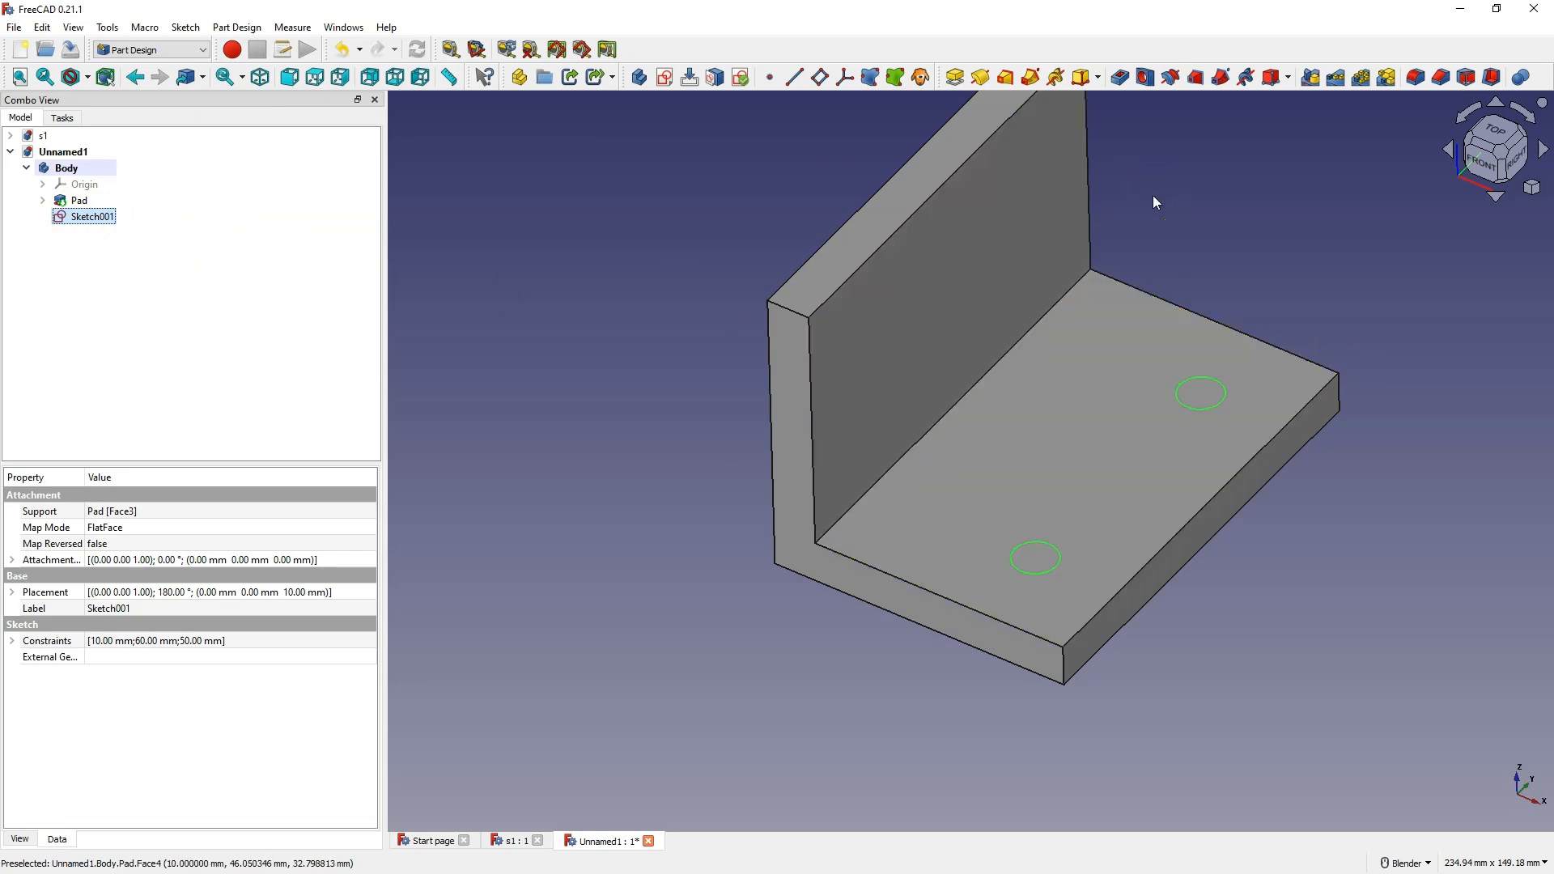
{"action": "left_click", "coordinate": [1148, 81]}
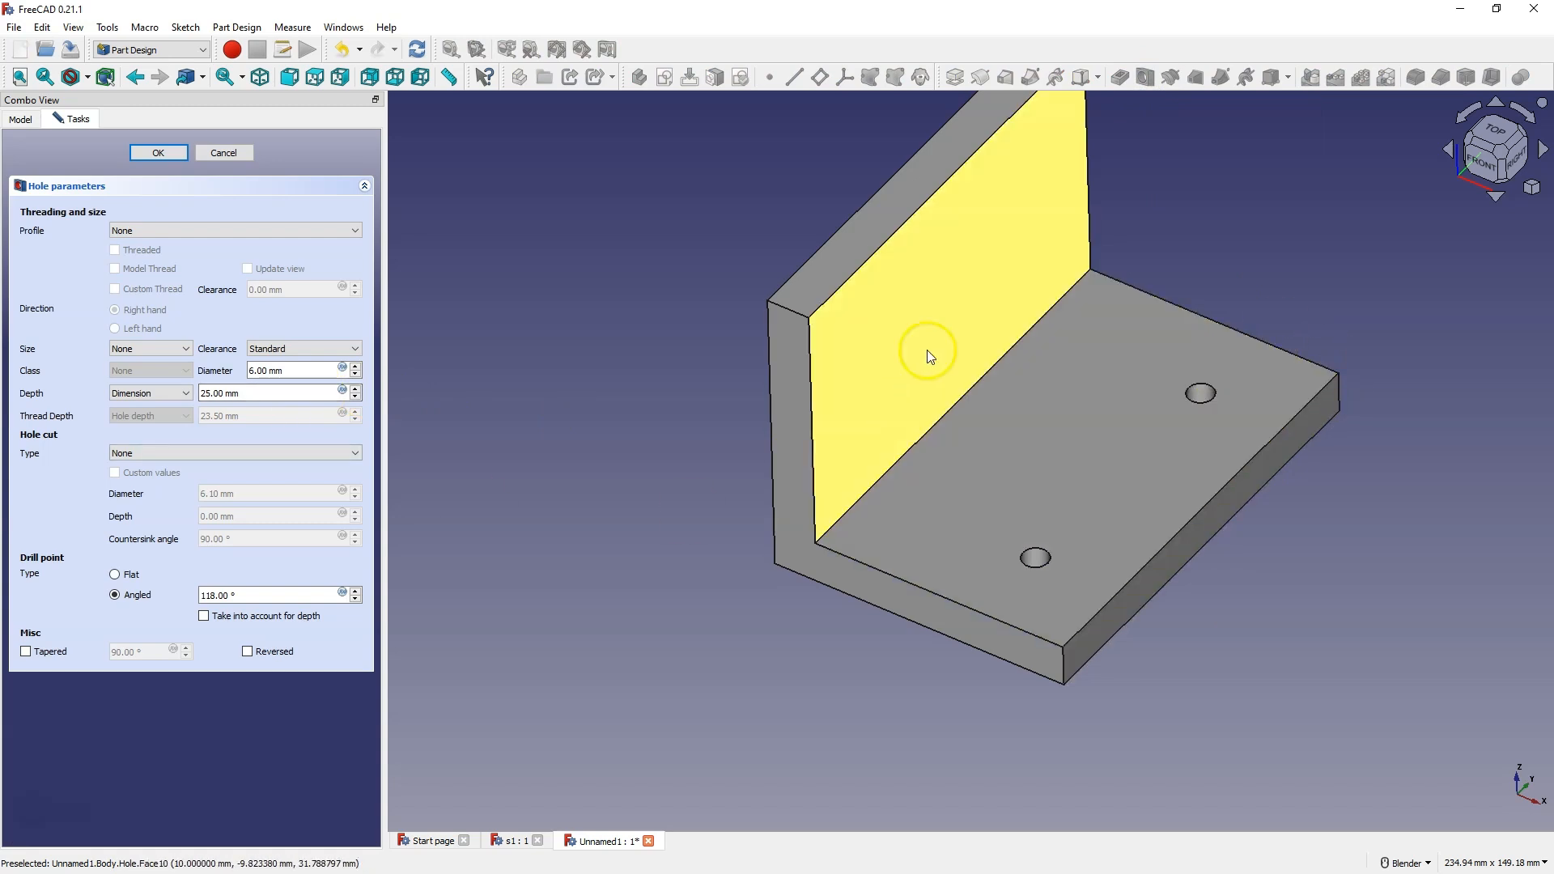
{"action": "left_click", "coordinate": [139, 230]}
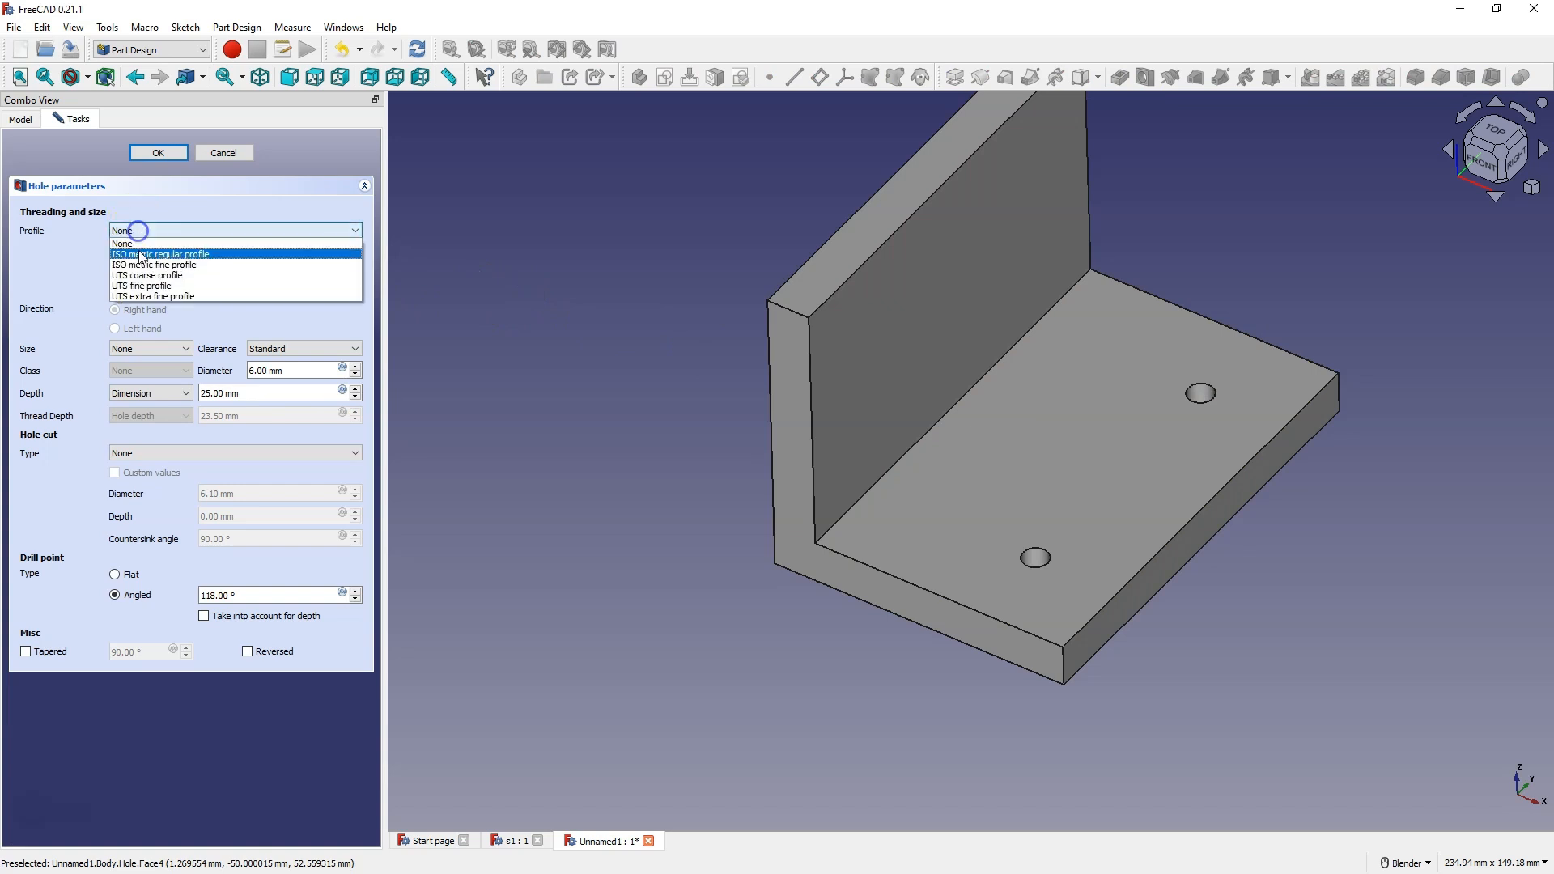
{"action": "left_click", "coordinate": [142, 255]}
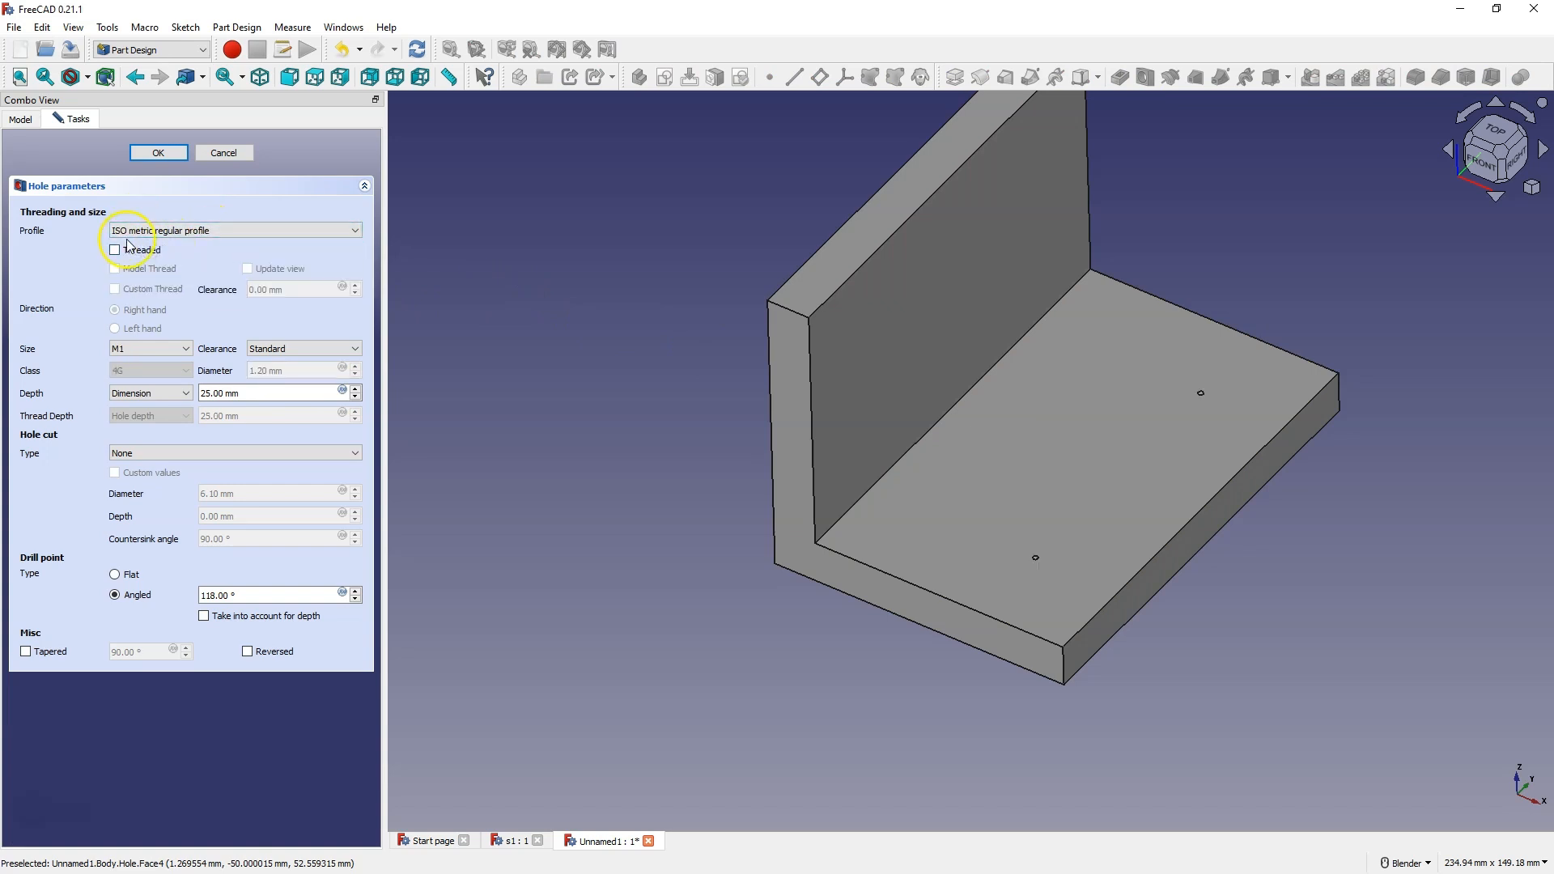
{"action": "left_click", "coordinate": [145, 349]}
{"action": "left_click", "coordinate": [146, 349]}
{"action": "left_click", "coordinate": [146, 350]}
{"action": "scroll", "coordinate": [143, 371], "scroll_direction": "down", "scroll_amount": 2}
{"action": "scroll", "coordinate": [140, 437], "scroll_direction": "down", "scroll_amount": 3}
{"action": "left_click", "coordinate": [128, 426]}
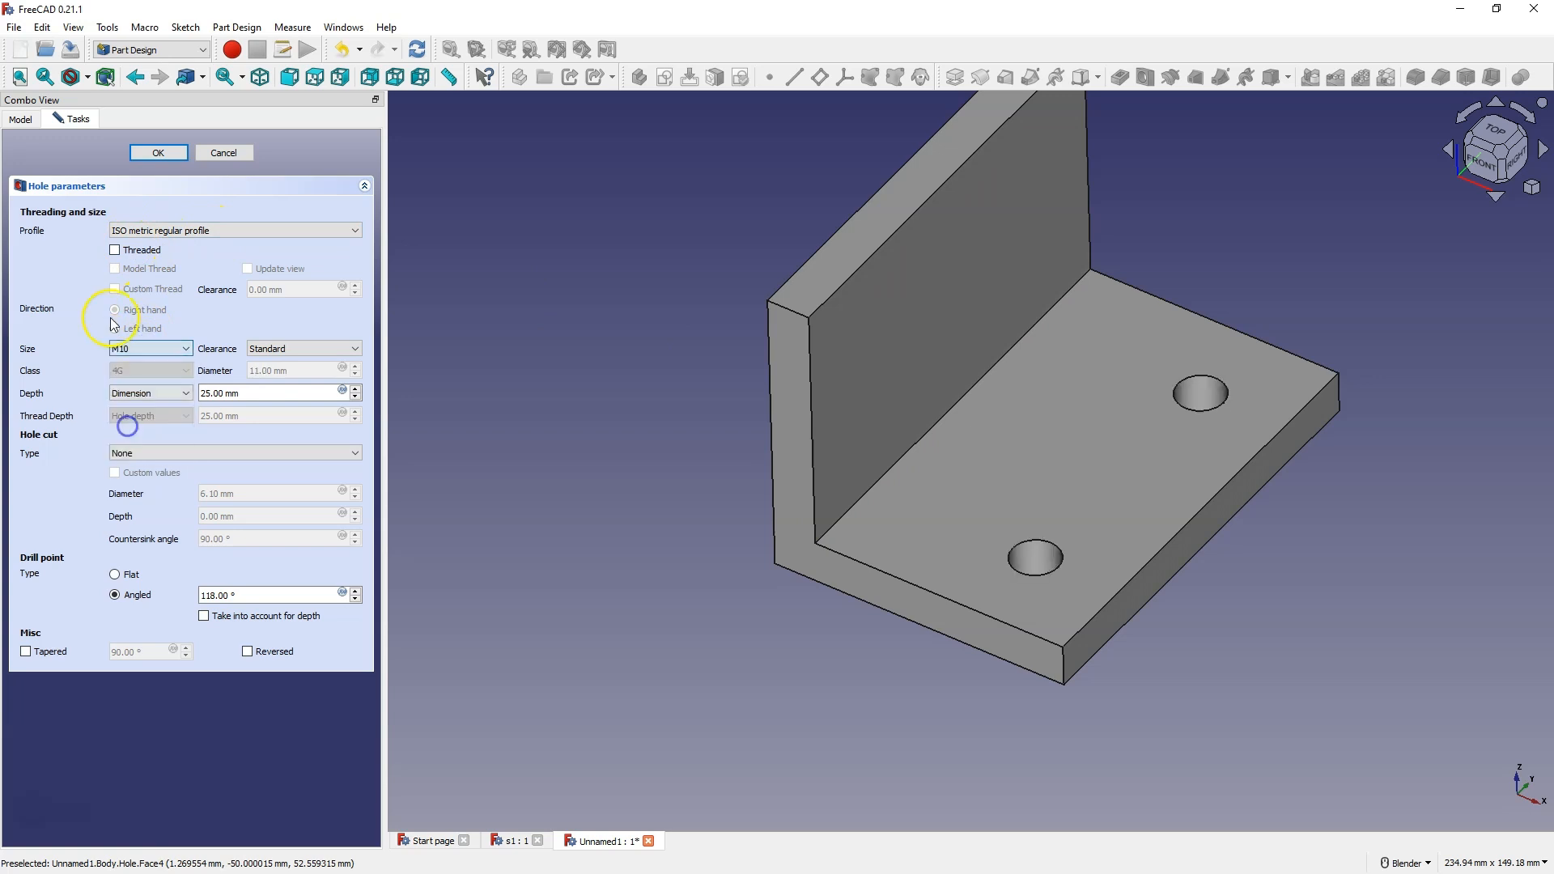
Keep the holes unthreaded, set the hole cut type to Countersink and accept the Hole feature
{"action": "left_click", "coordinate": [116, 251]}
{"action": "left_click", "coordinate": [116, 250]}
{"action": "left_click", "coordinate": [233, 400]}
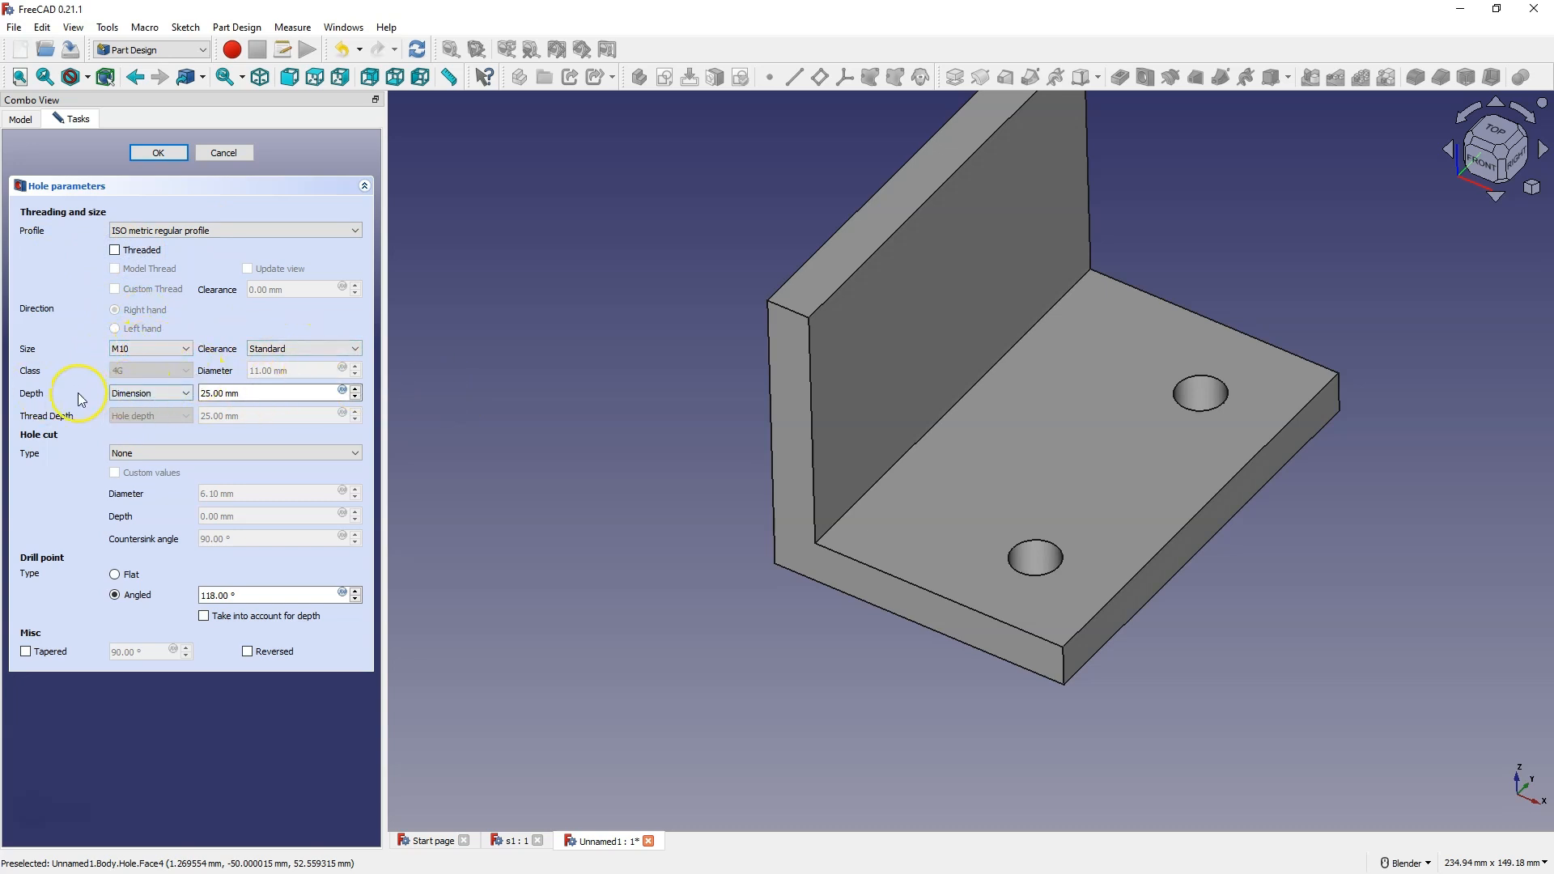
{"action": "left_click", "coordinate": [193, 453]}
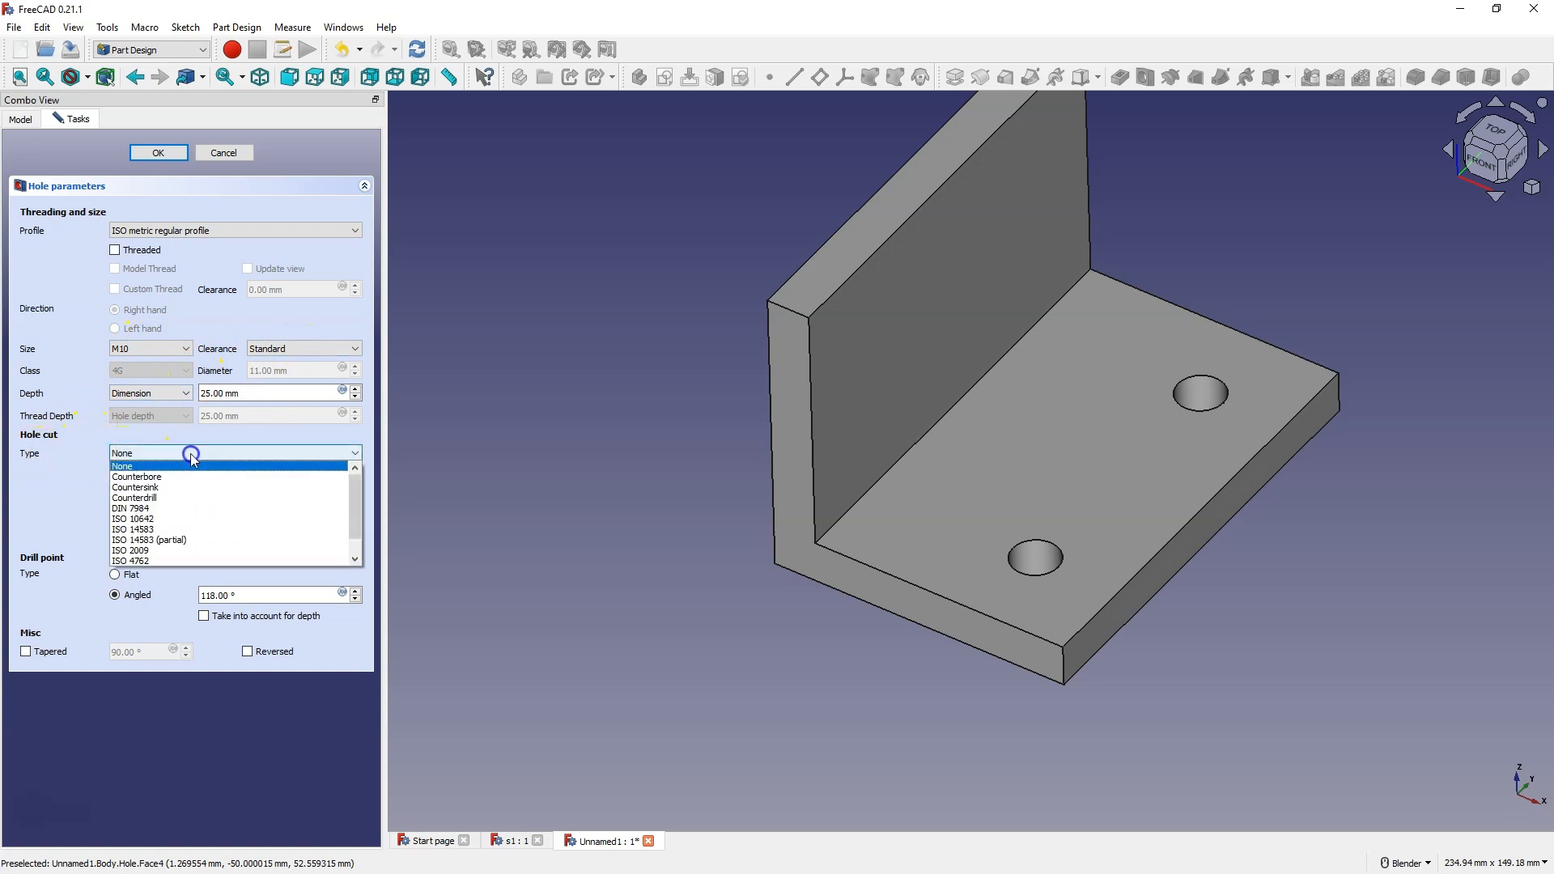
{"action": "left_click", "coordinate": [168, 492]}
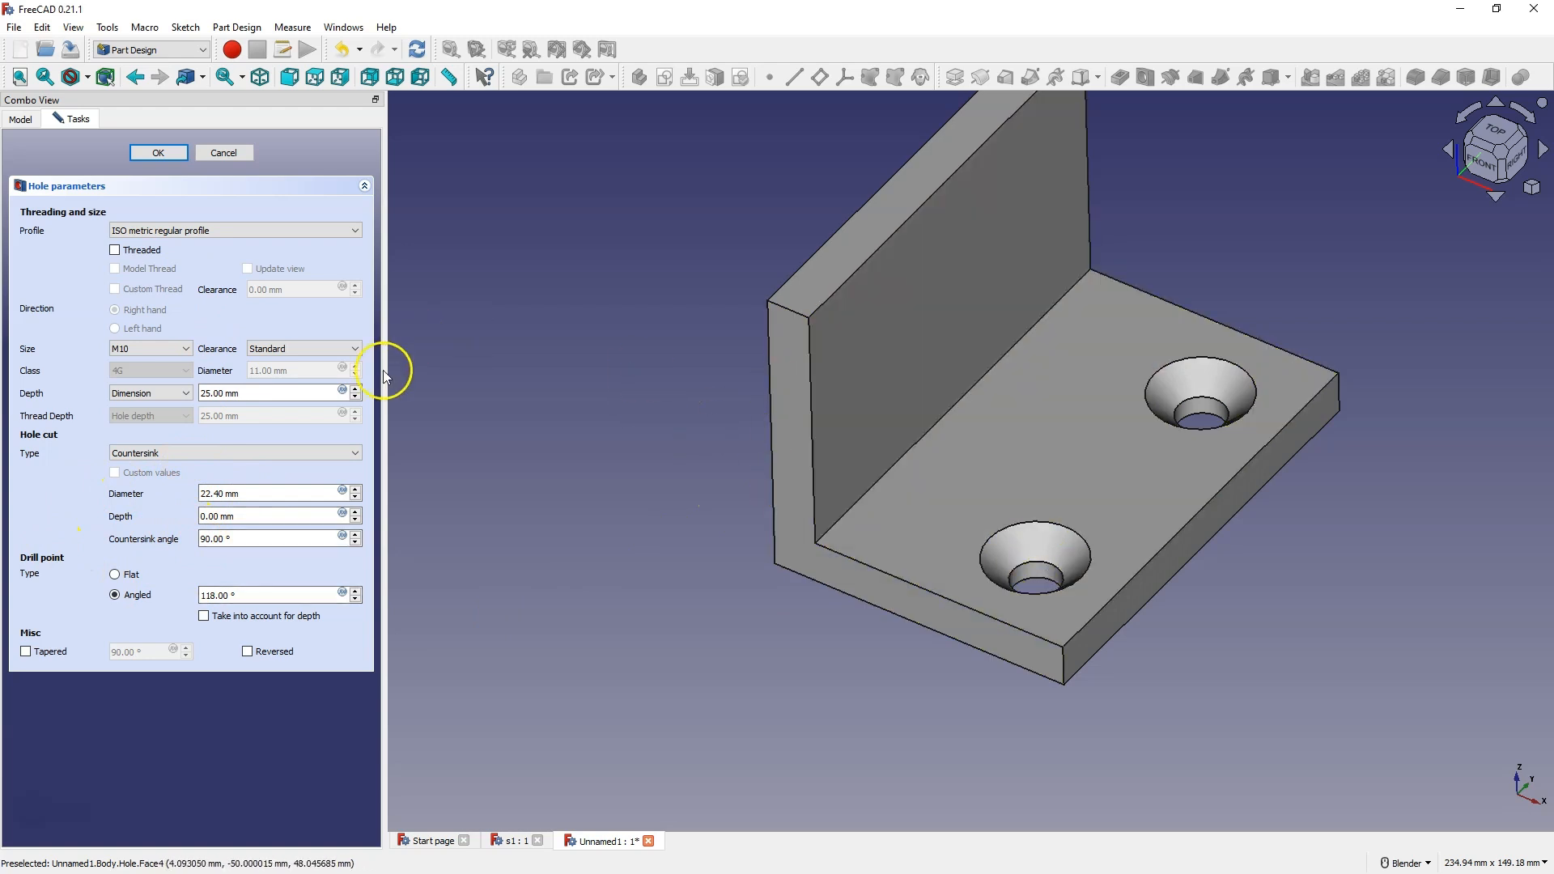
{"action": "left_click", "coordinate": [170, 155]}
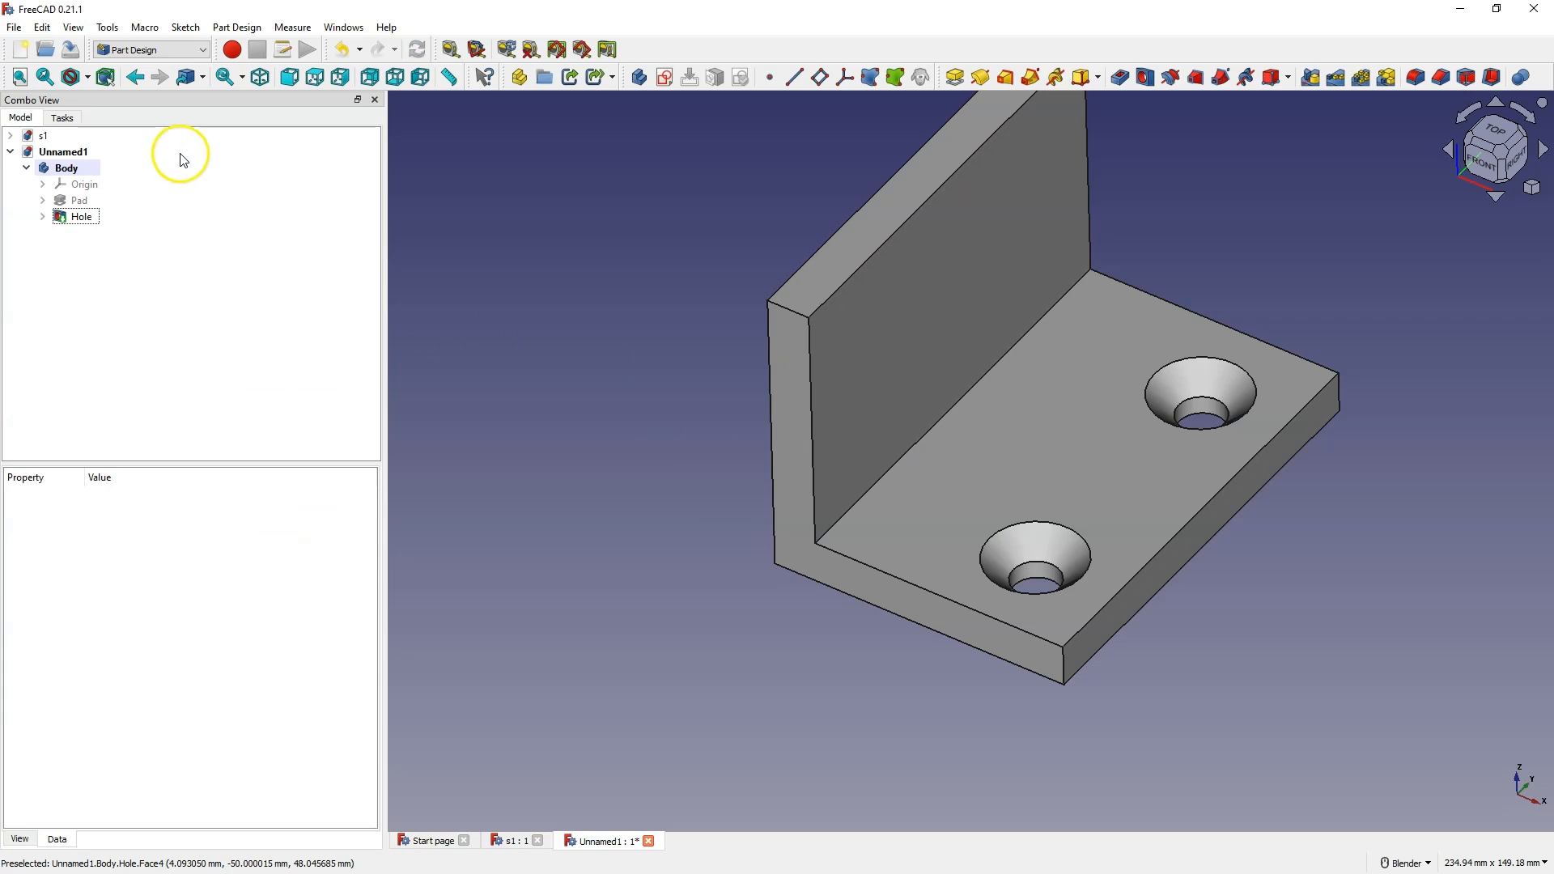
Examine the rib and cylindrical barrel behind the upright flange of the finished part in document s1, and return to the new bracket
{"action": "scroll", "coordinate": [641, 372], "scroll_direction": "down", "scroll_amount": 2}
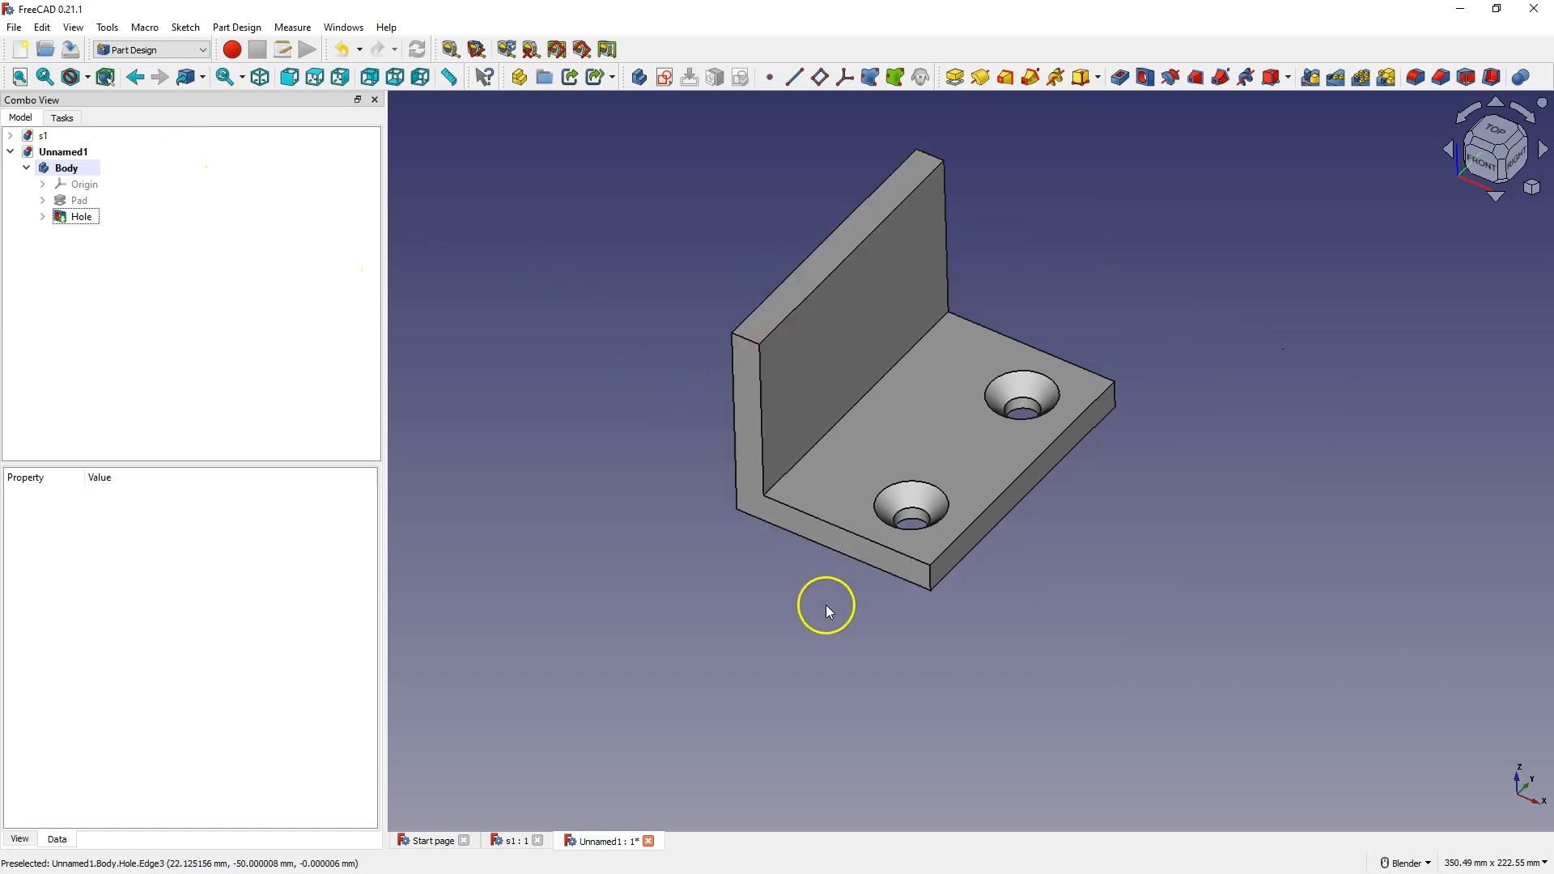
{"action": "left_click", "coordinate": [530, 838]}
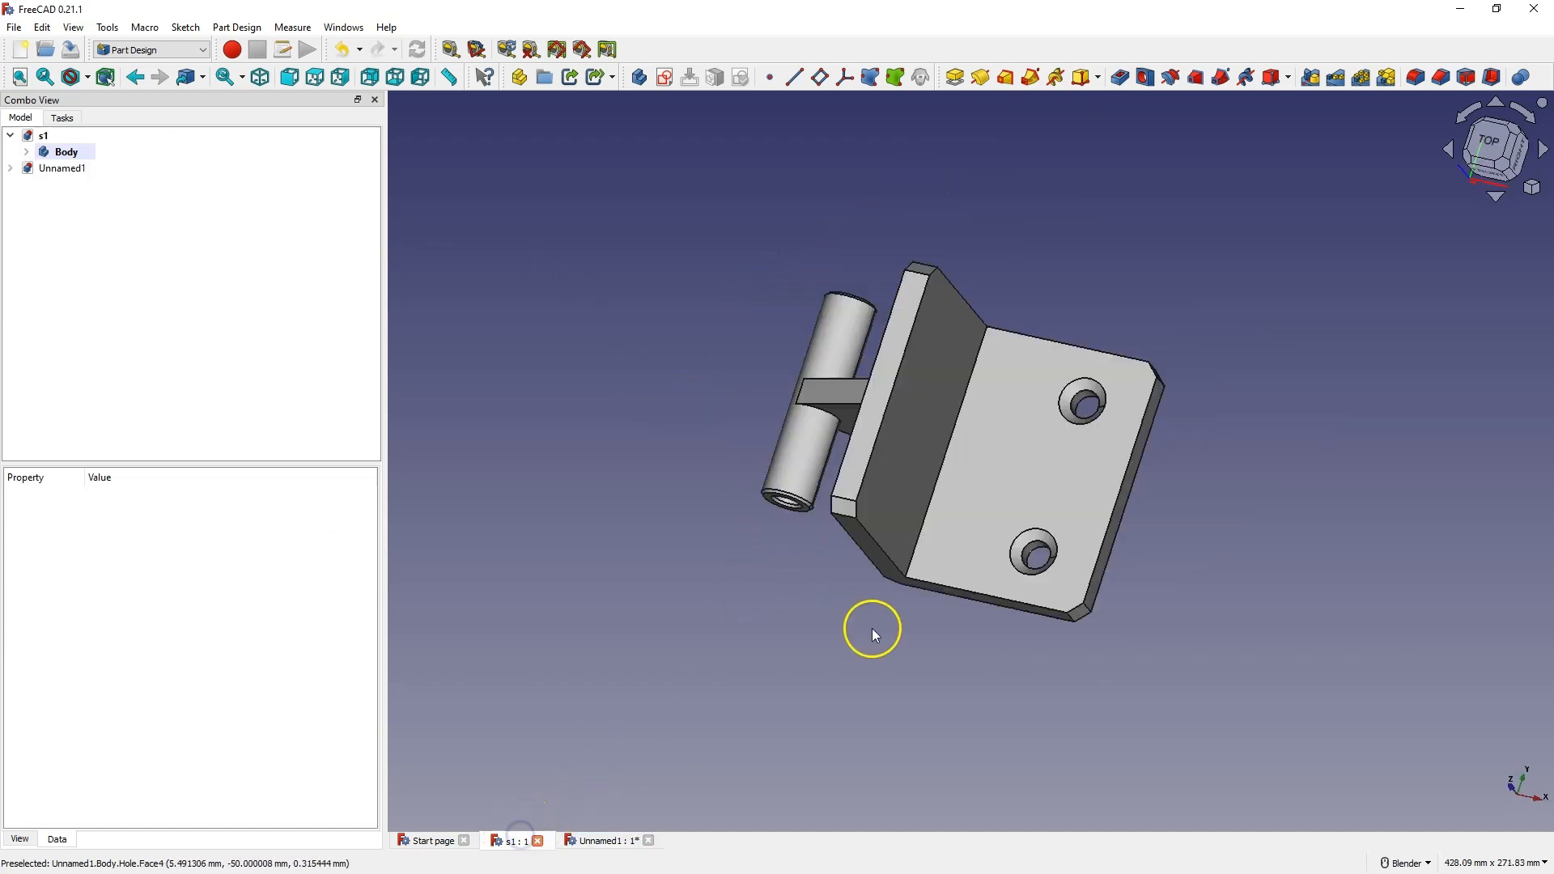
{"action": "middle_click_drag", "start_coordinate": [872, 628], "coordinate": [809, 683]}
{"action": "middle_click_drag", "start_coordinate": [794, 615], "coordinate": [809, 566]}
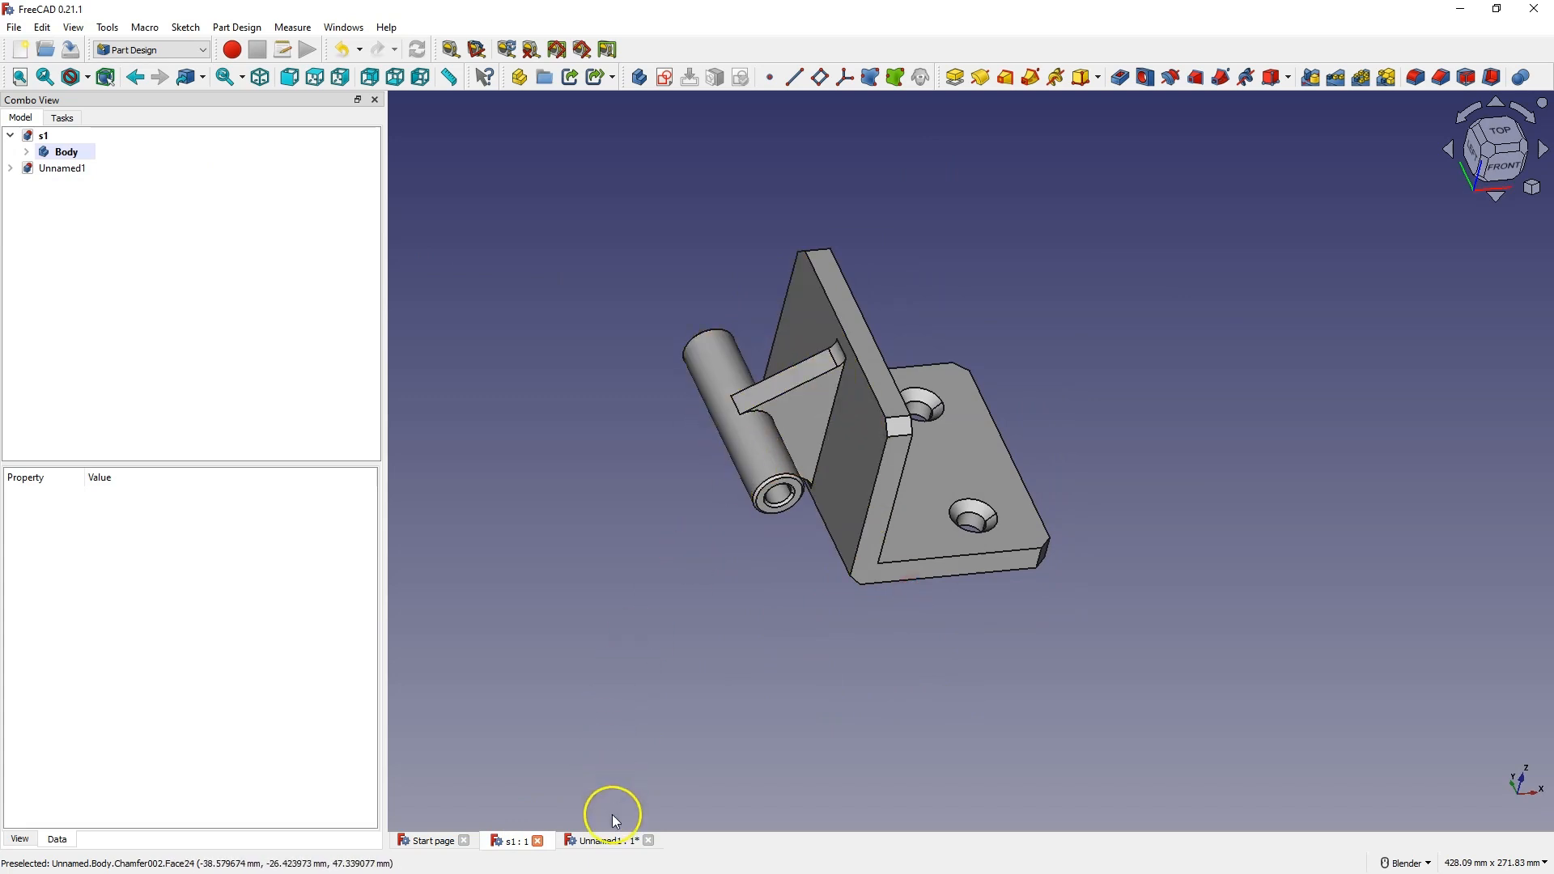
{"action": "left_click", "coordinate": [606, 840]}
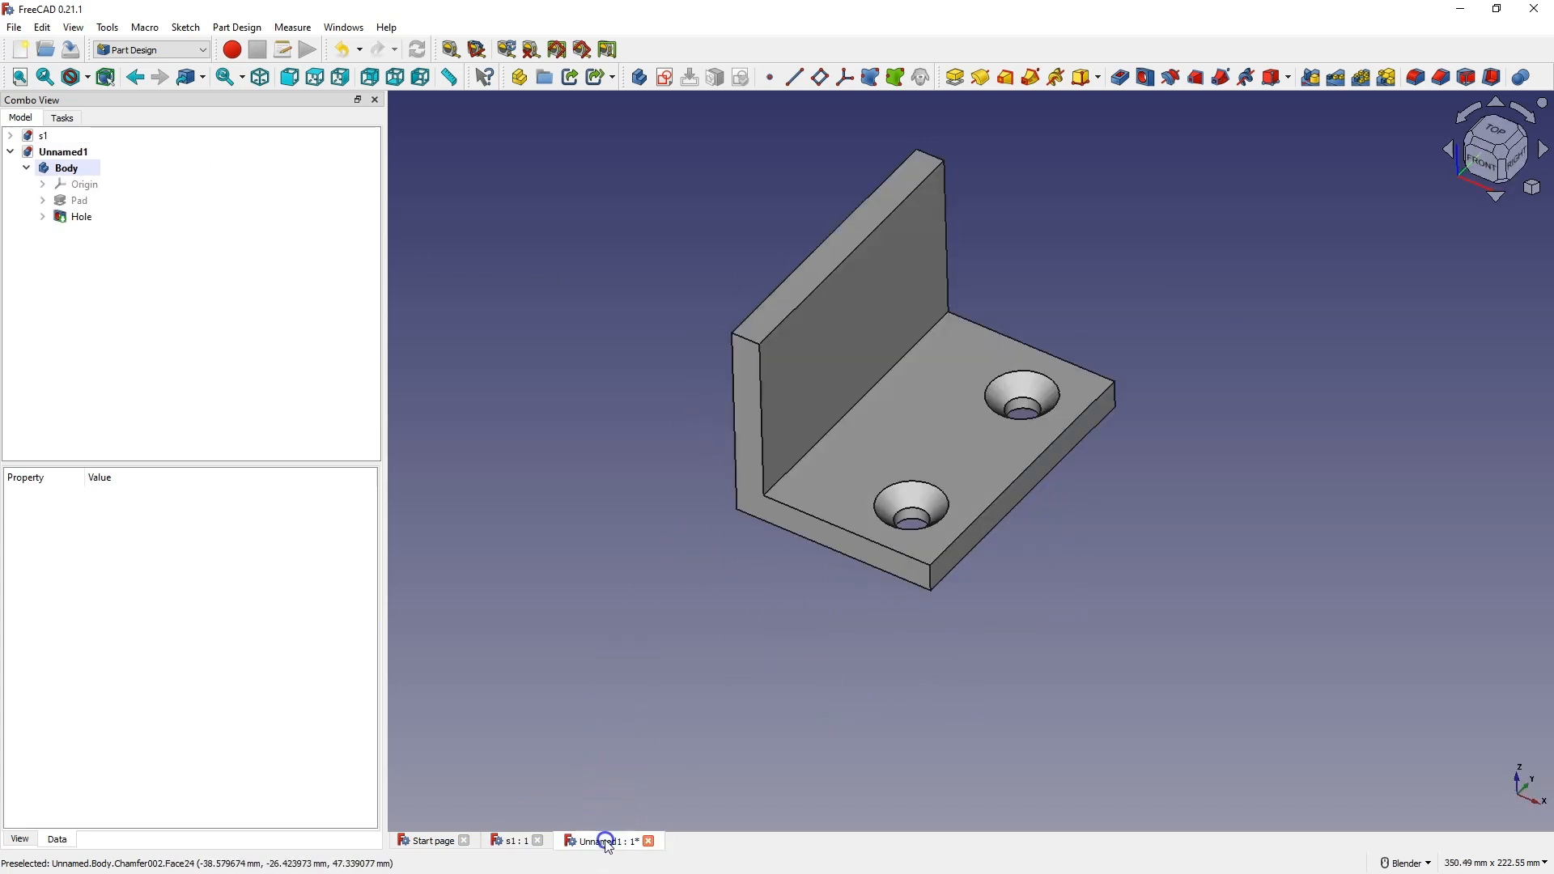
Create a sketch on the XZ-plane and check the rib of the finished part in document s1 for reference
{"action": "left_click", "coordinate": [663, 81]}
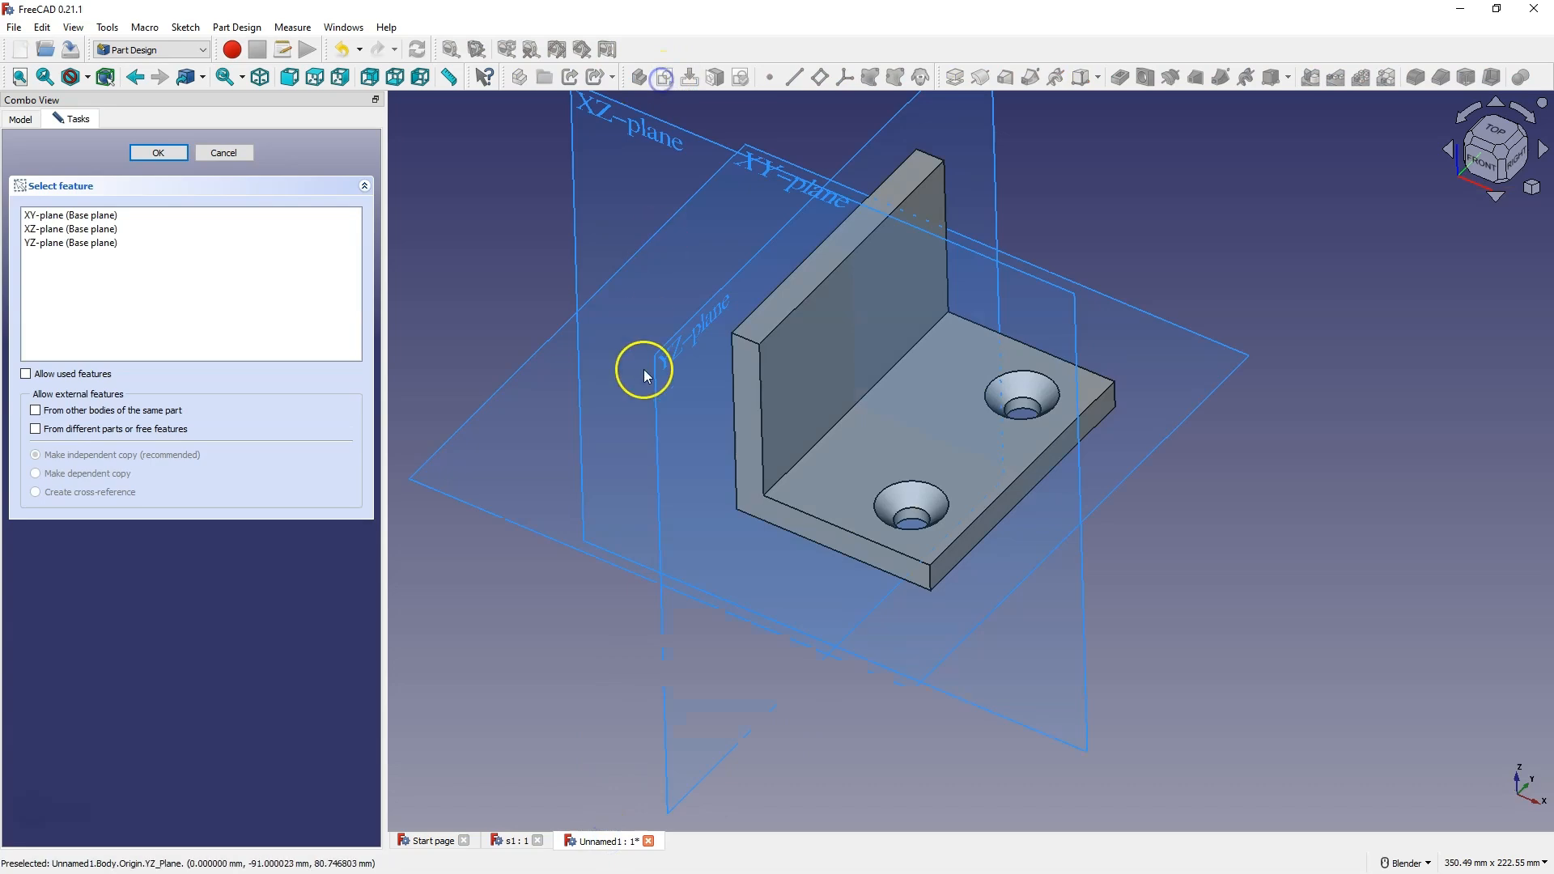
{"action": "left_click", "coordinate": [640, 124]}
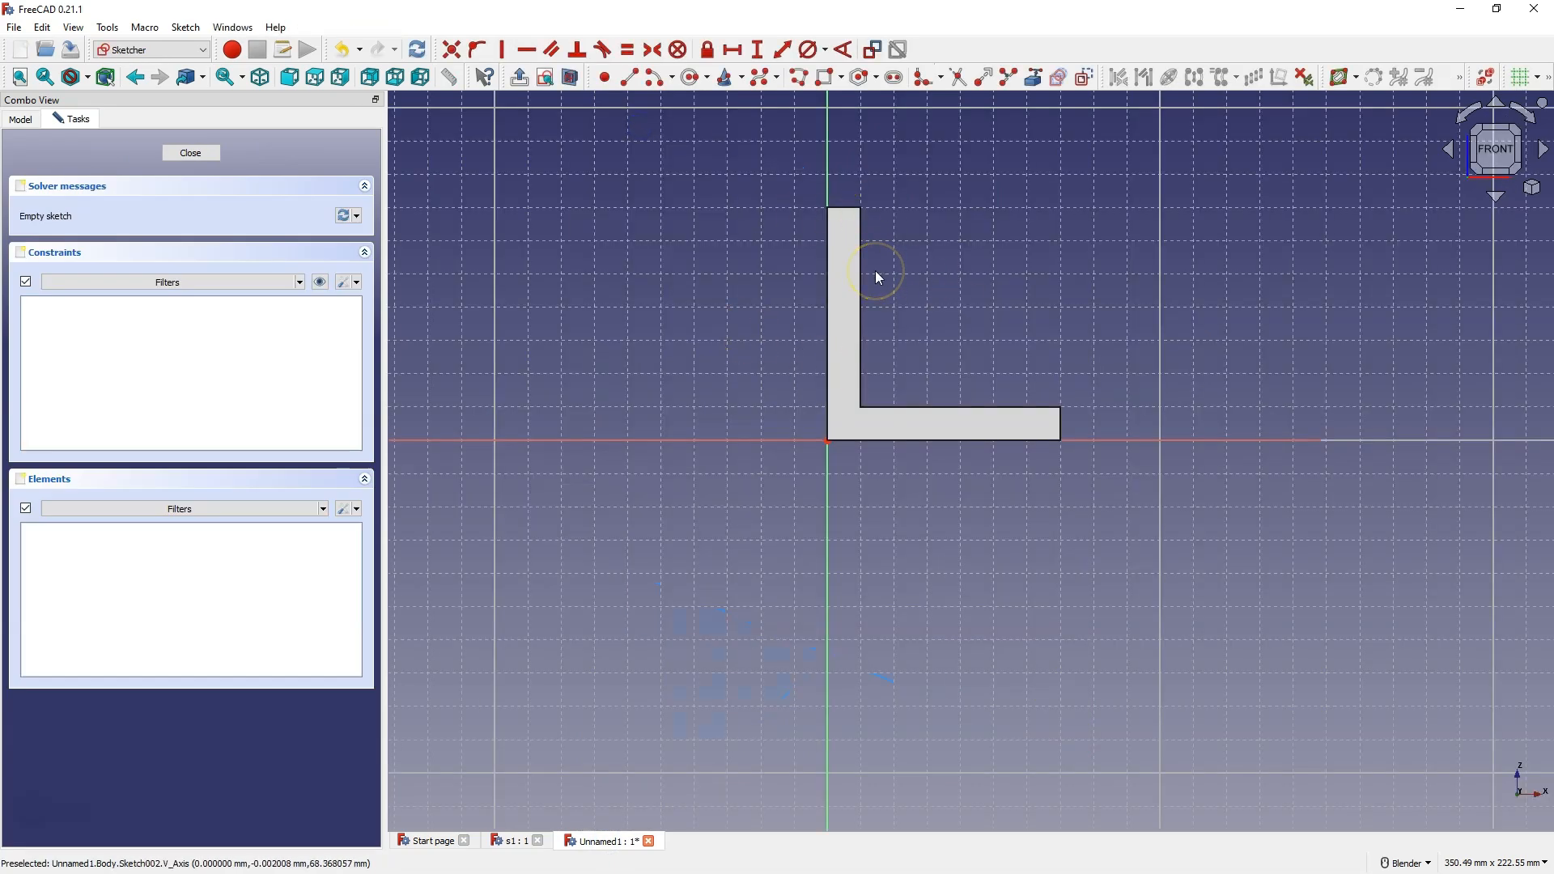
{"action": "left_click", "coordinate": [515, 842]}
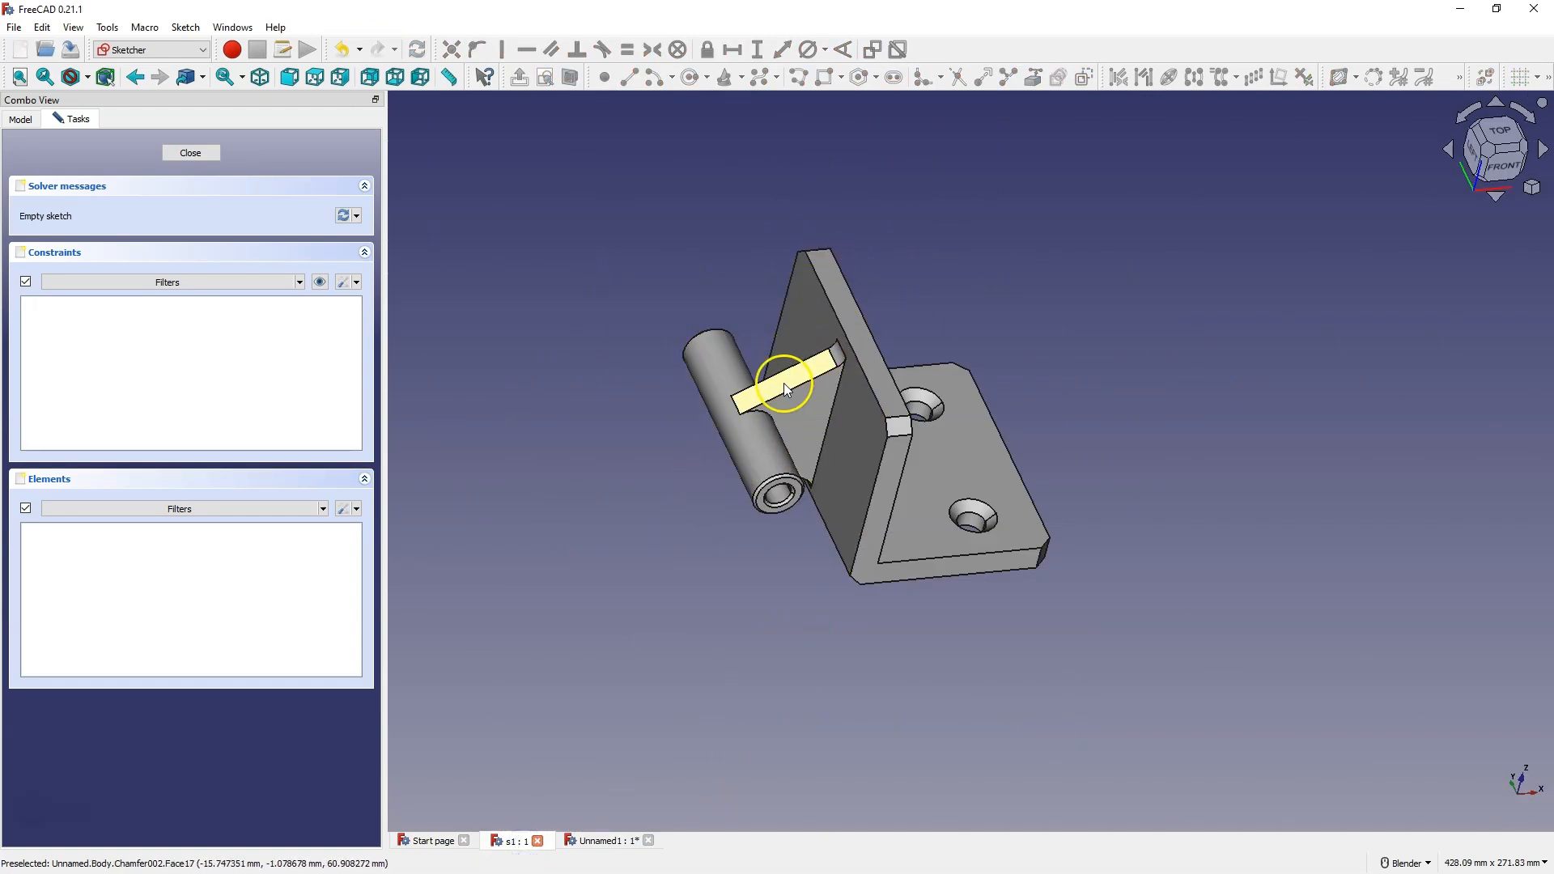
{"action": "left_click", "coordinate": [613, 844]}
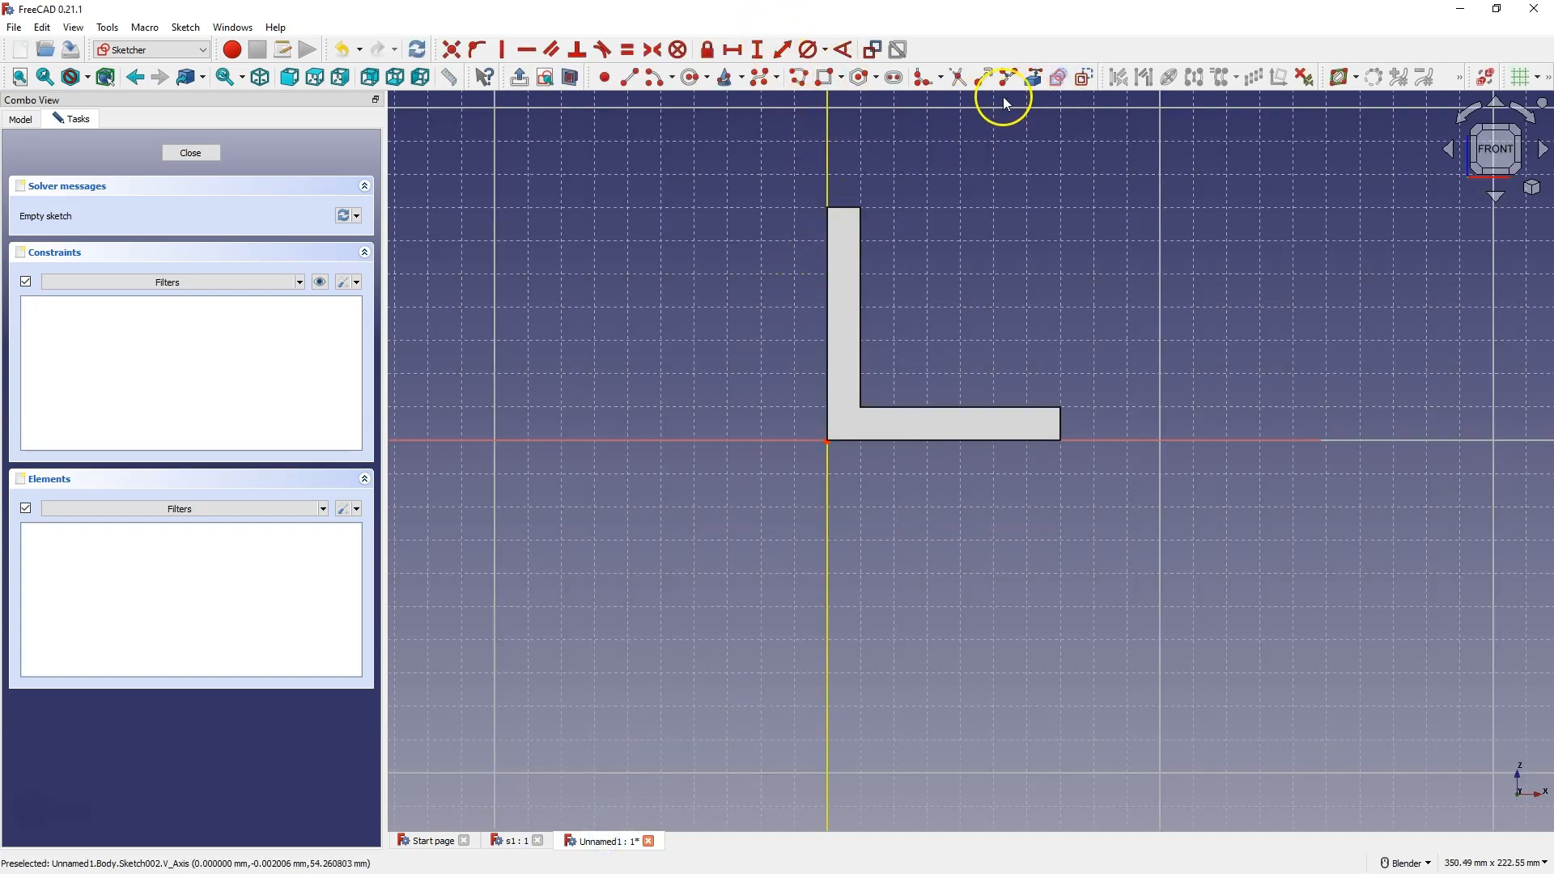
Bring the outer vertical edge of the upright flange into the sketch as external geometry
{"action": "left_click", "coordinate": [1036, 77]}
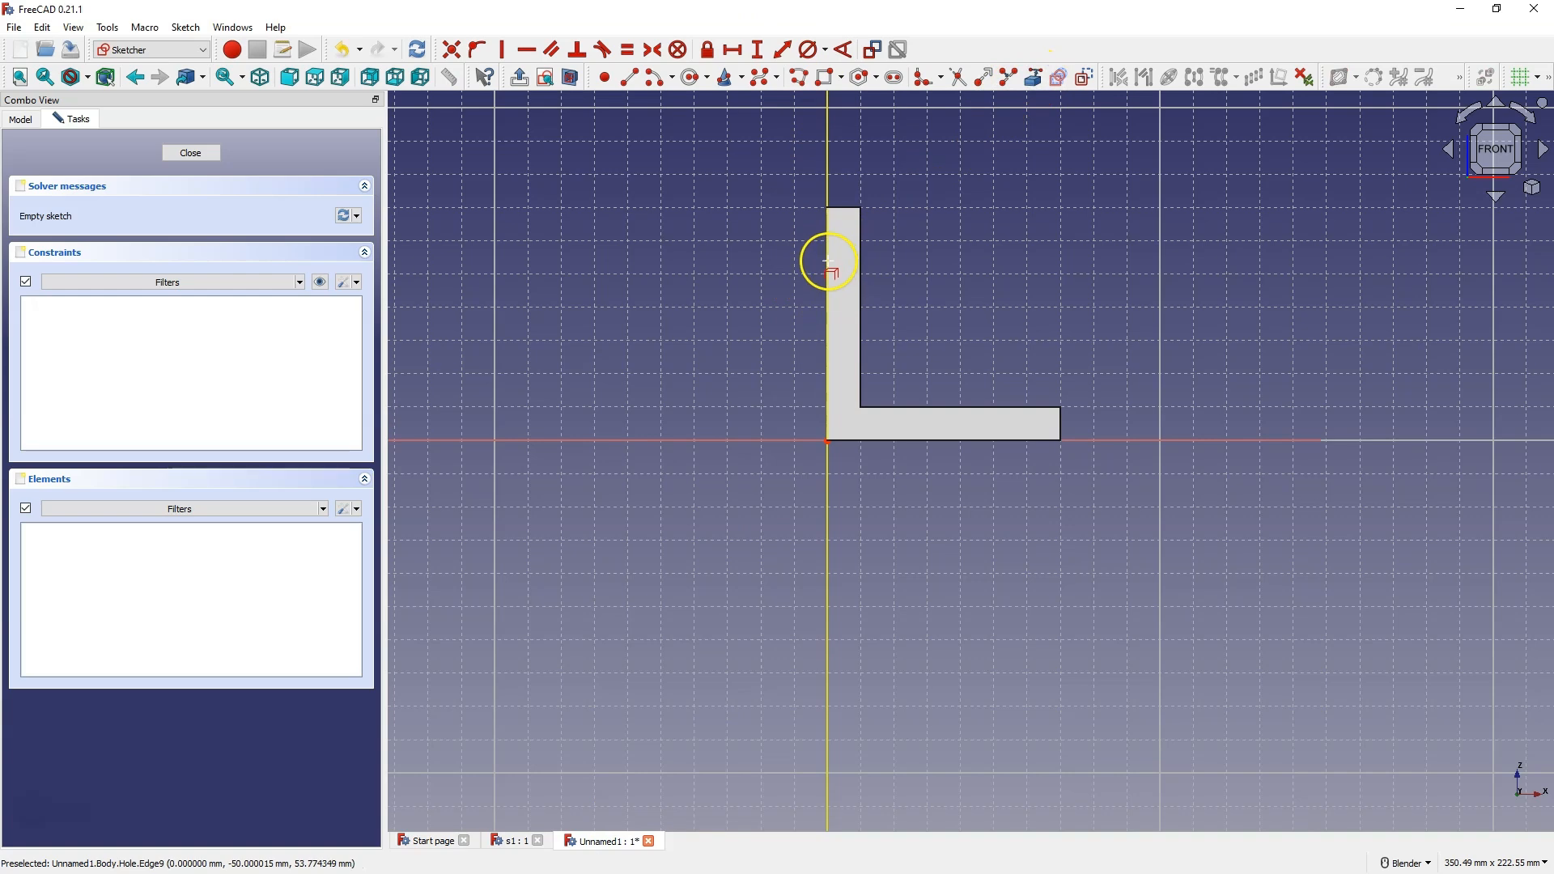
{"action": "left_click", "coordinate": [829, 261]}
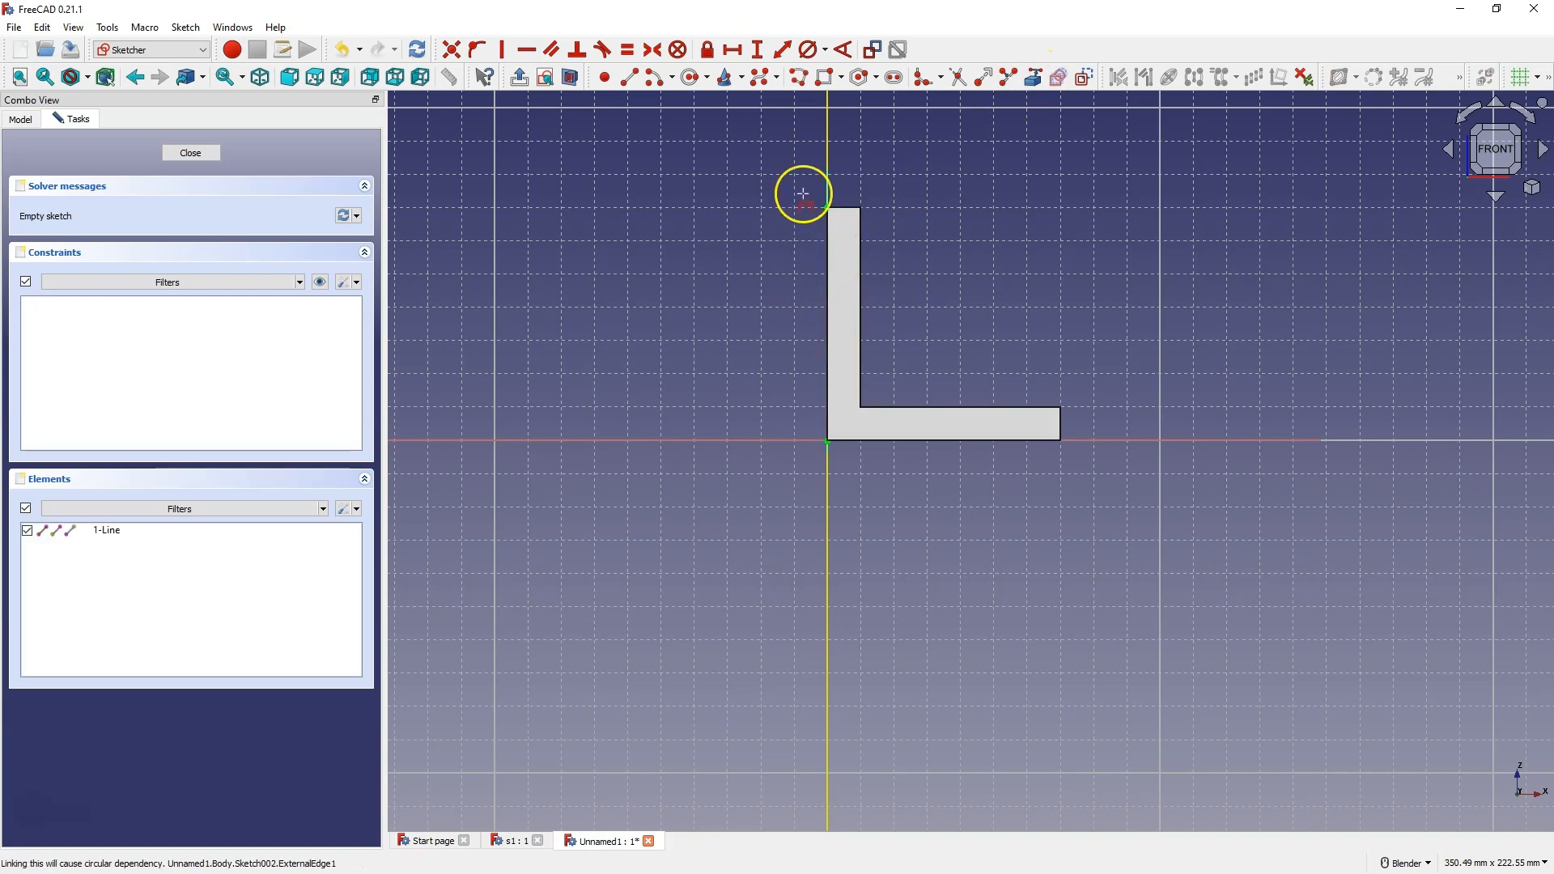
{"action": "middle_click_drag", "start_coordinate": [989, 102], "coordinate": [971, 113], "text": "shift"}
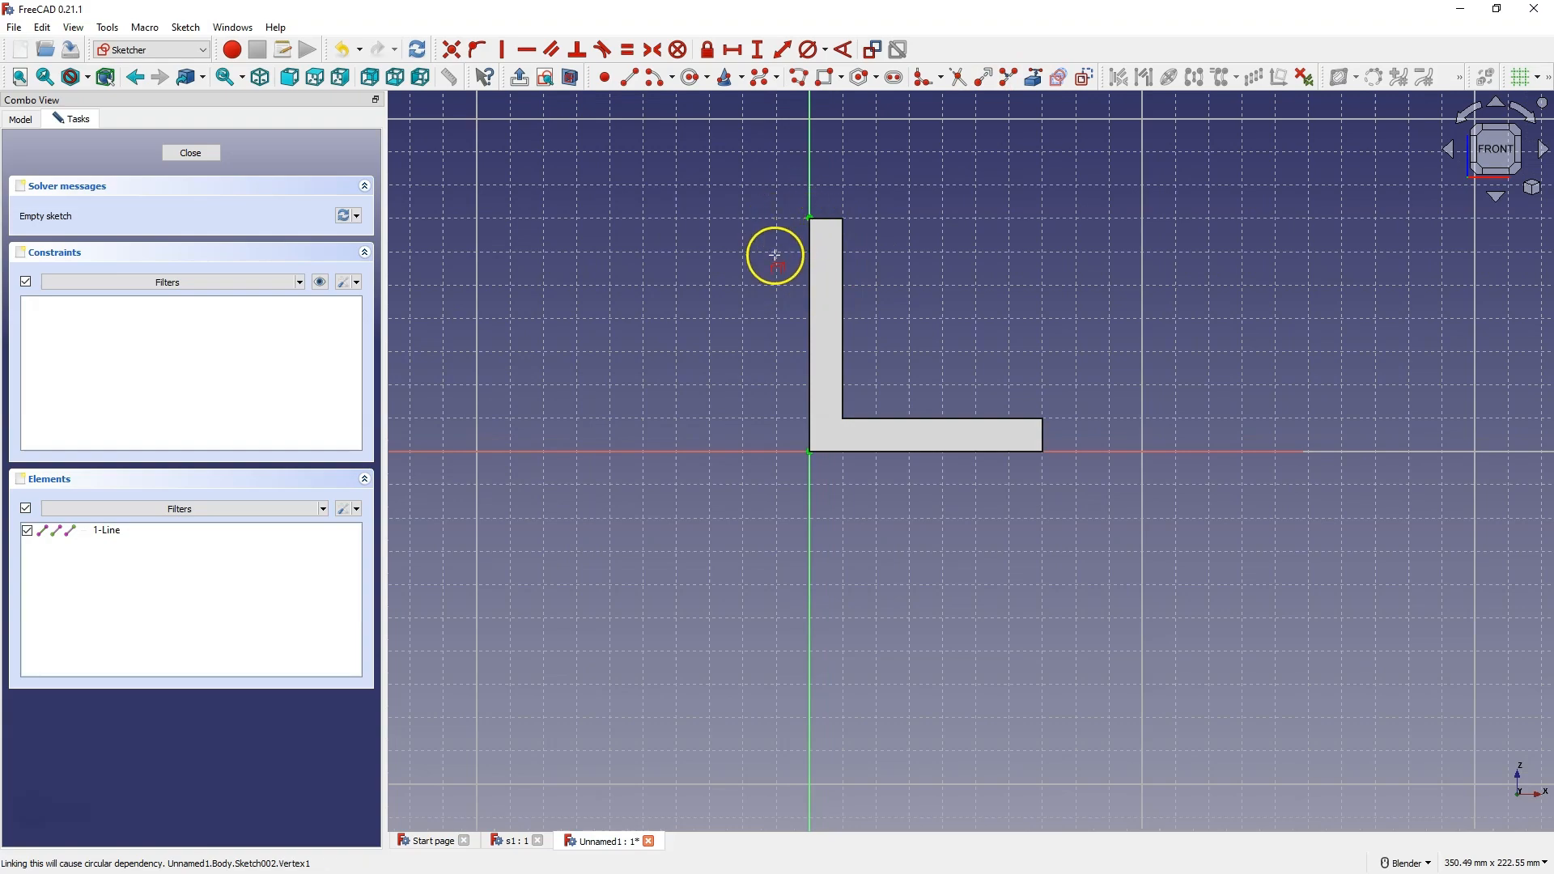
{"action": "middle_click_drag", "start_coordinate": [774, 255], "coordinate": [833, 260]}
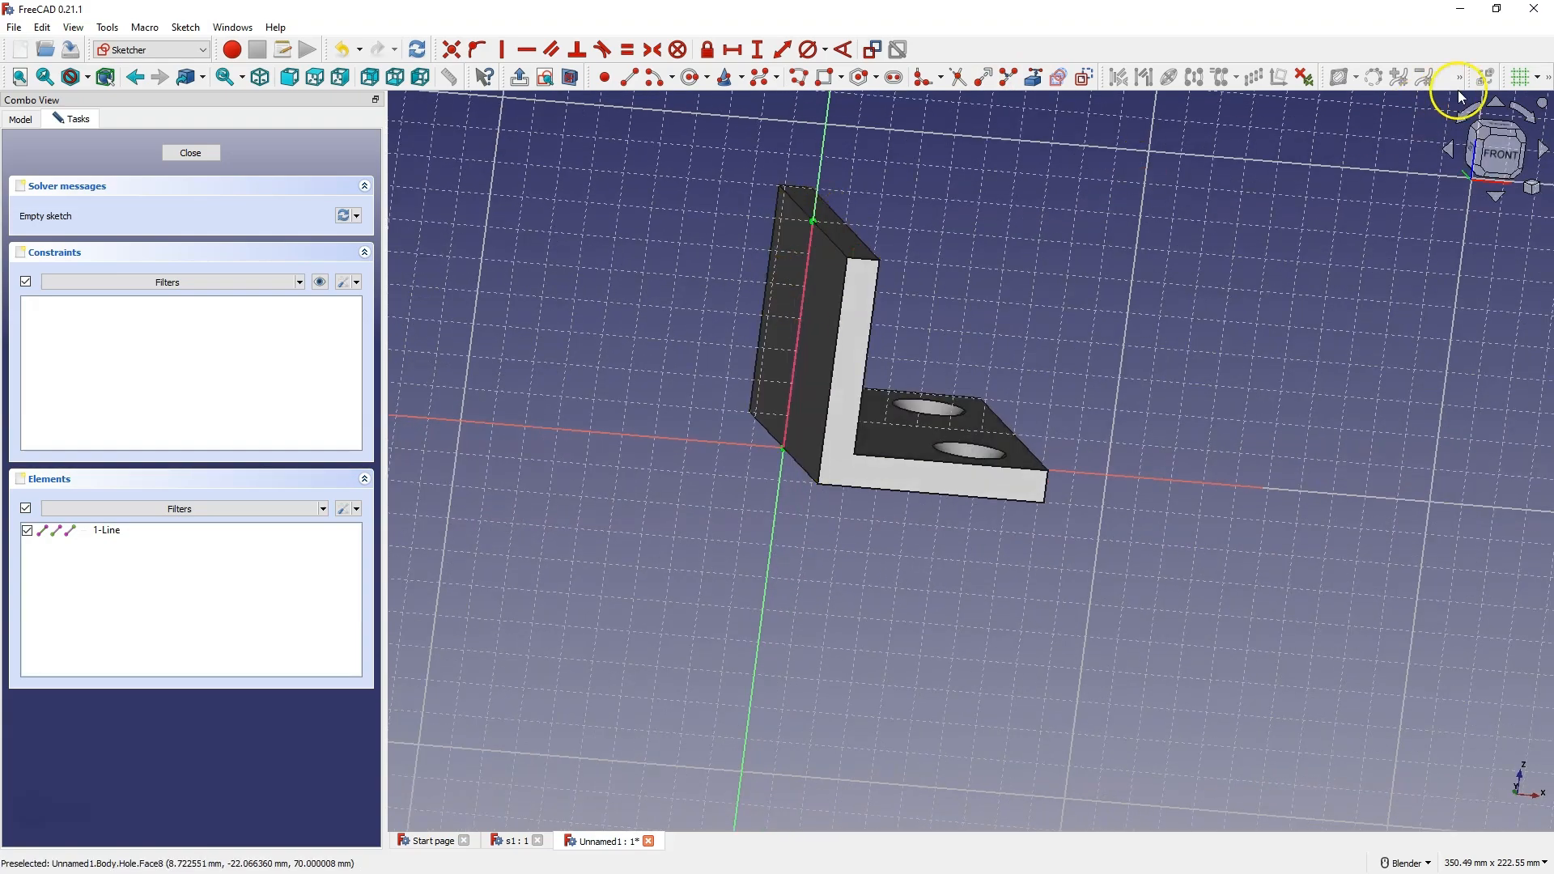
Face the sketch plane squarely and cut the bracket open there with the section view
{"action": "left_click", "coordinate": [545, 77]}
{"action": "left_click", "coordinate": [185, 26]}
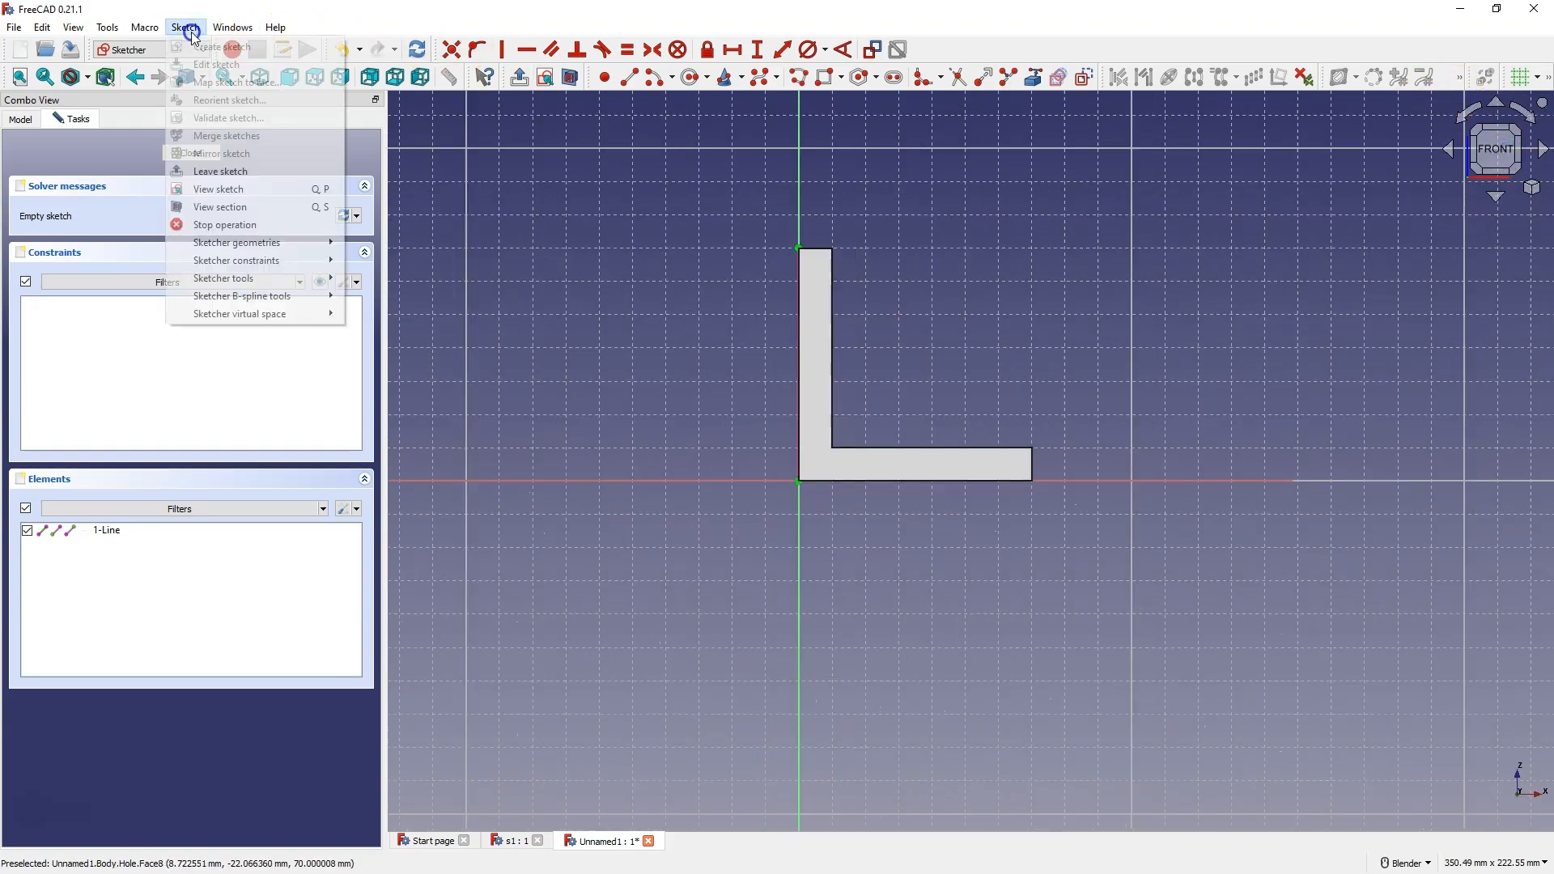
{"action": "left_click", "coordinate": [239, 214]}
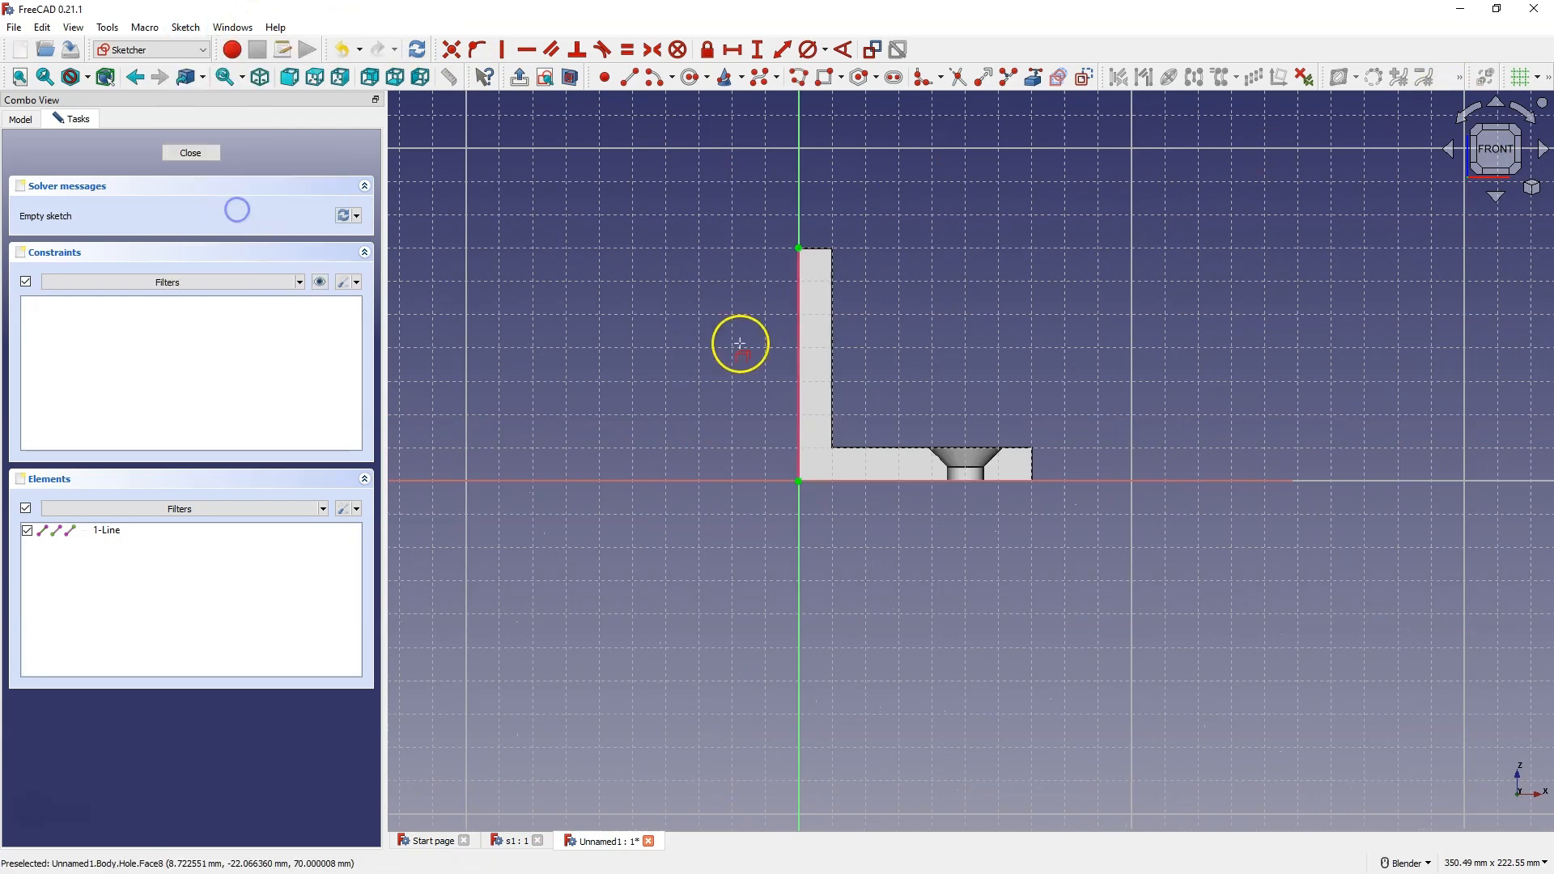
{"action": "scroll", "coordinate": [809, 329], "scroll_direction": "up", "scroll_amount": 4}
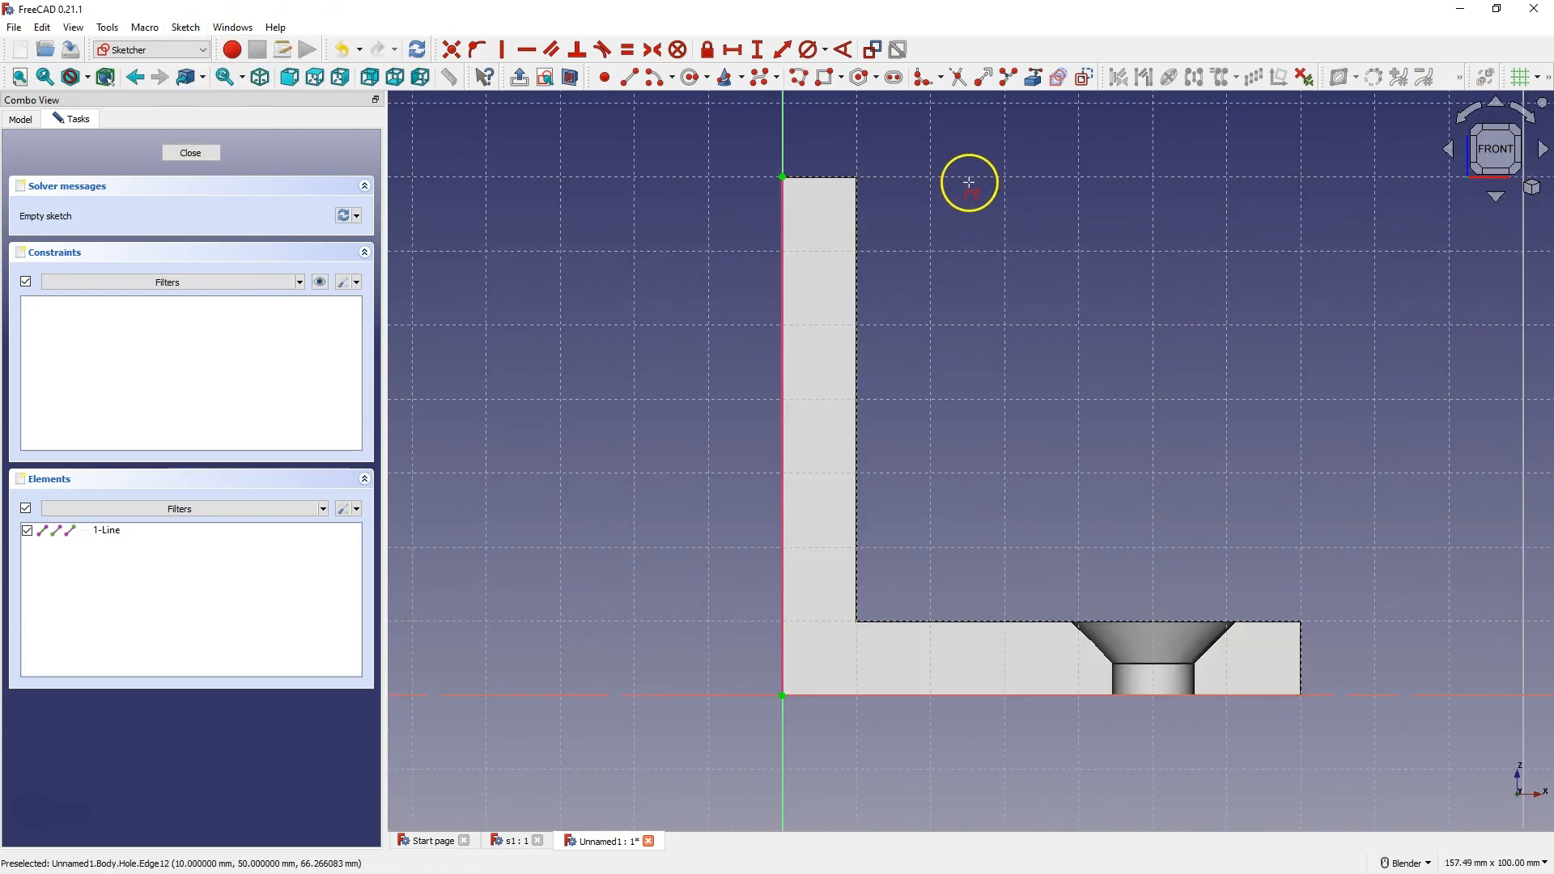
{"action": "scroll", "coordinate": [953, 217], "scroll_direction": "down", "scroll_amount": 2}
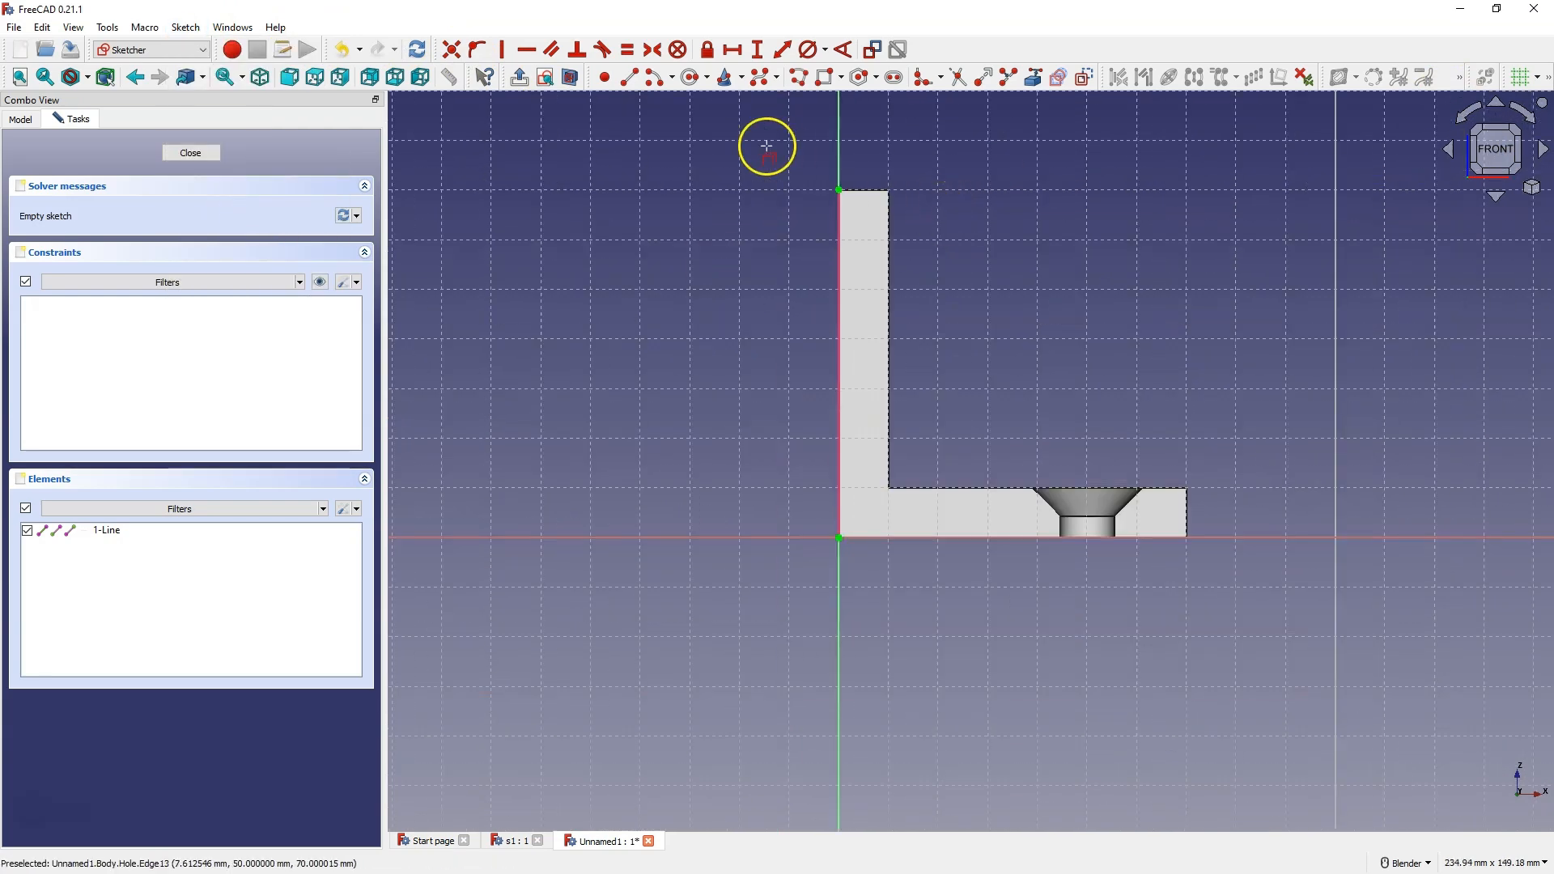
Draw a closed triangle outside the upright flange with the Polyline tool, vertical side on the external edge and lower sloped side about 54 mm long
{"action": "left_click", "coordinate": [797, 77]}
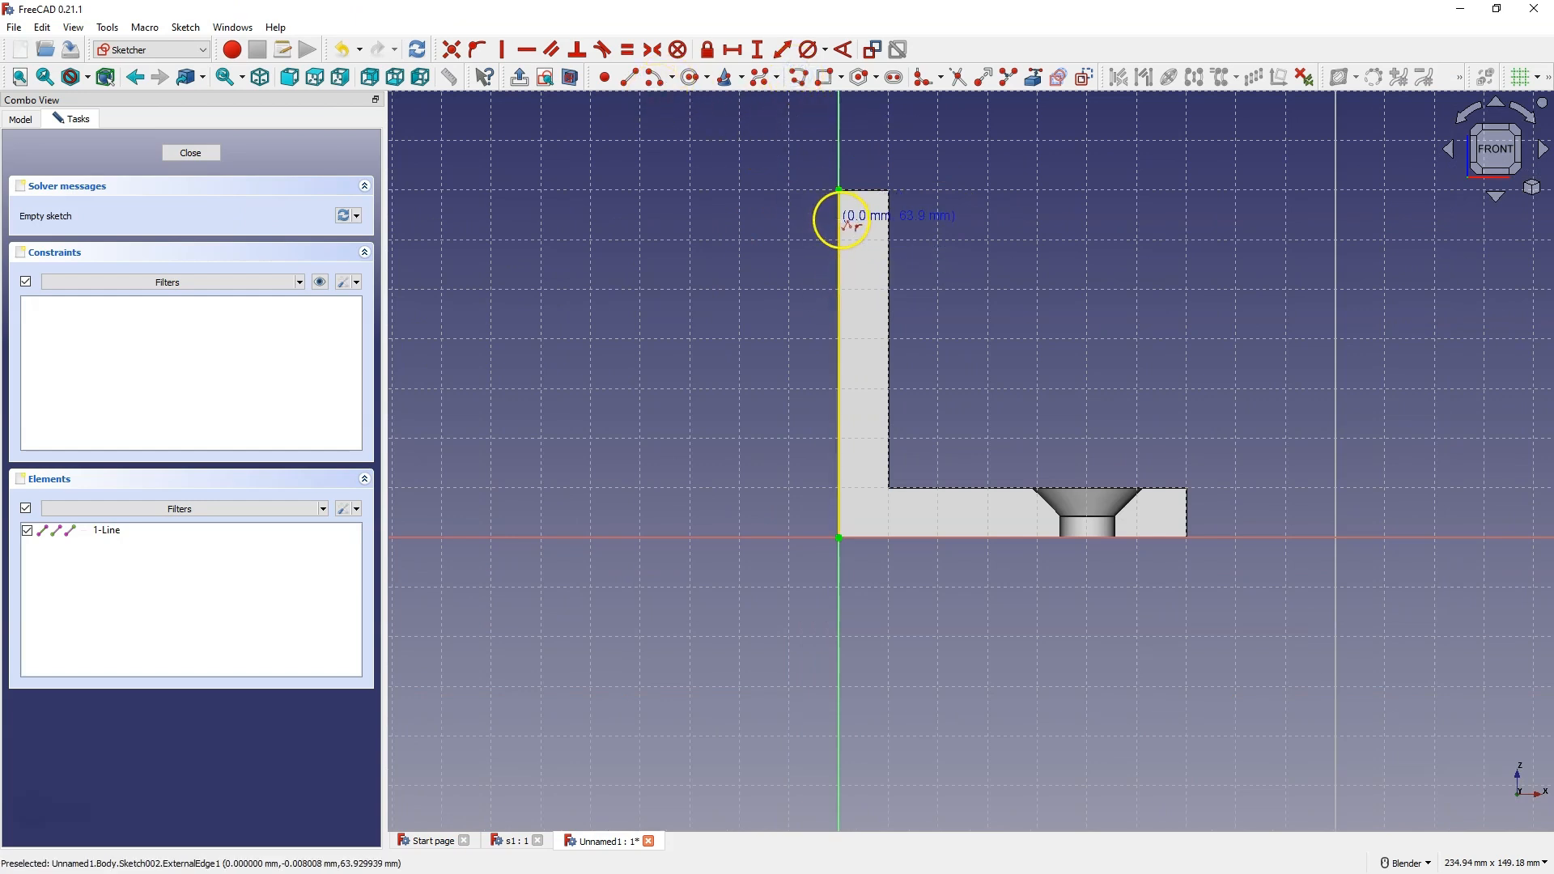
{"action": "left_click", "coordinate": [840, 221]}
{"action": "left_click", "coordinate": [622, 329]}
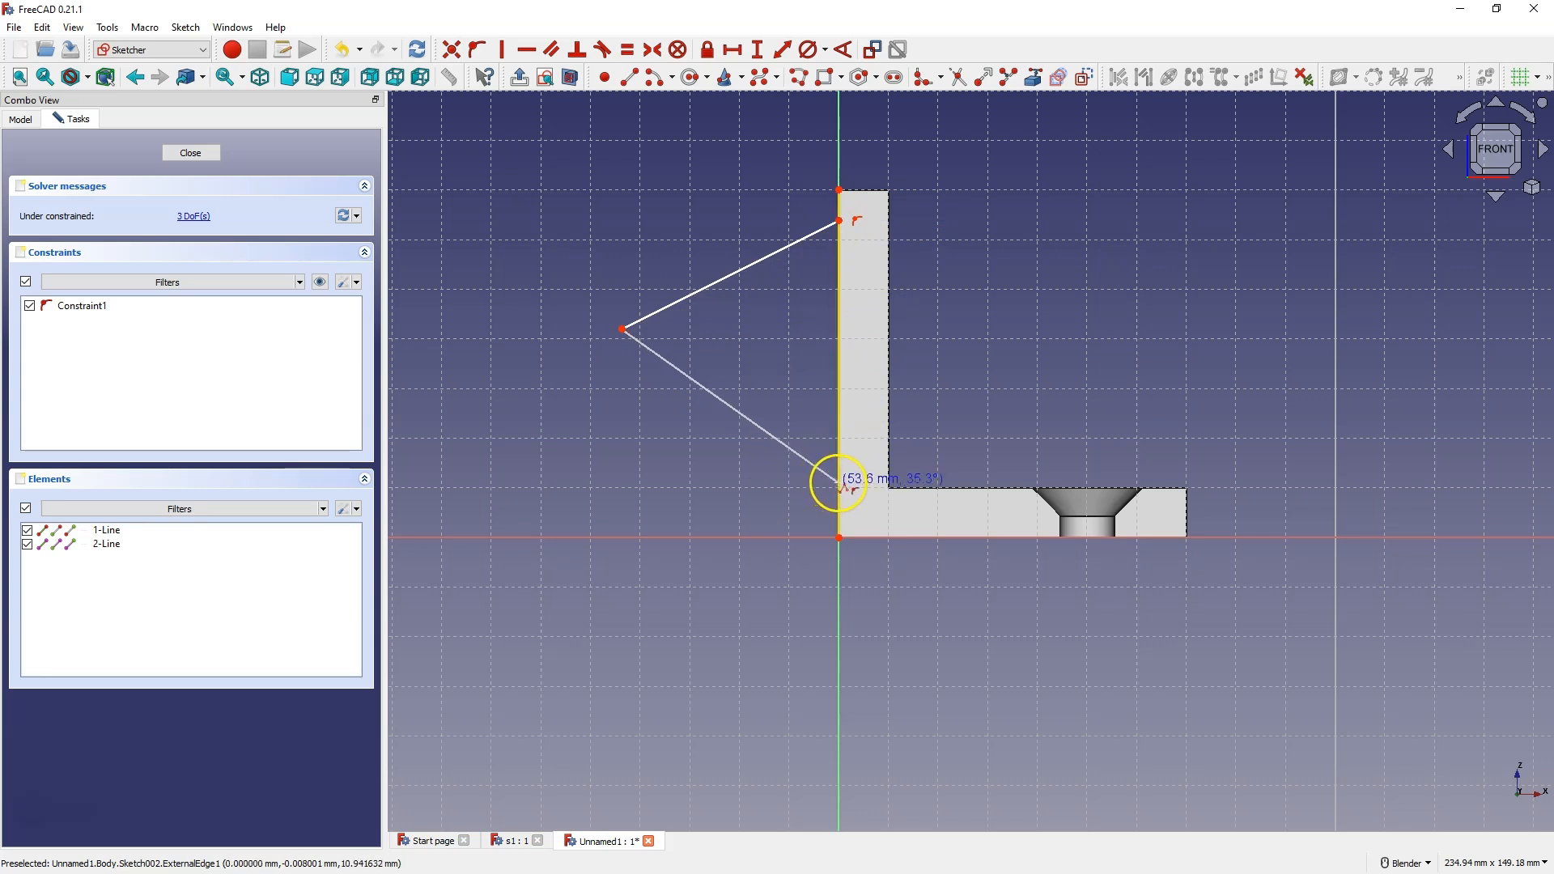
{"action": "left_click", "coordinate": [840, 484]}
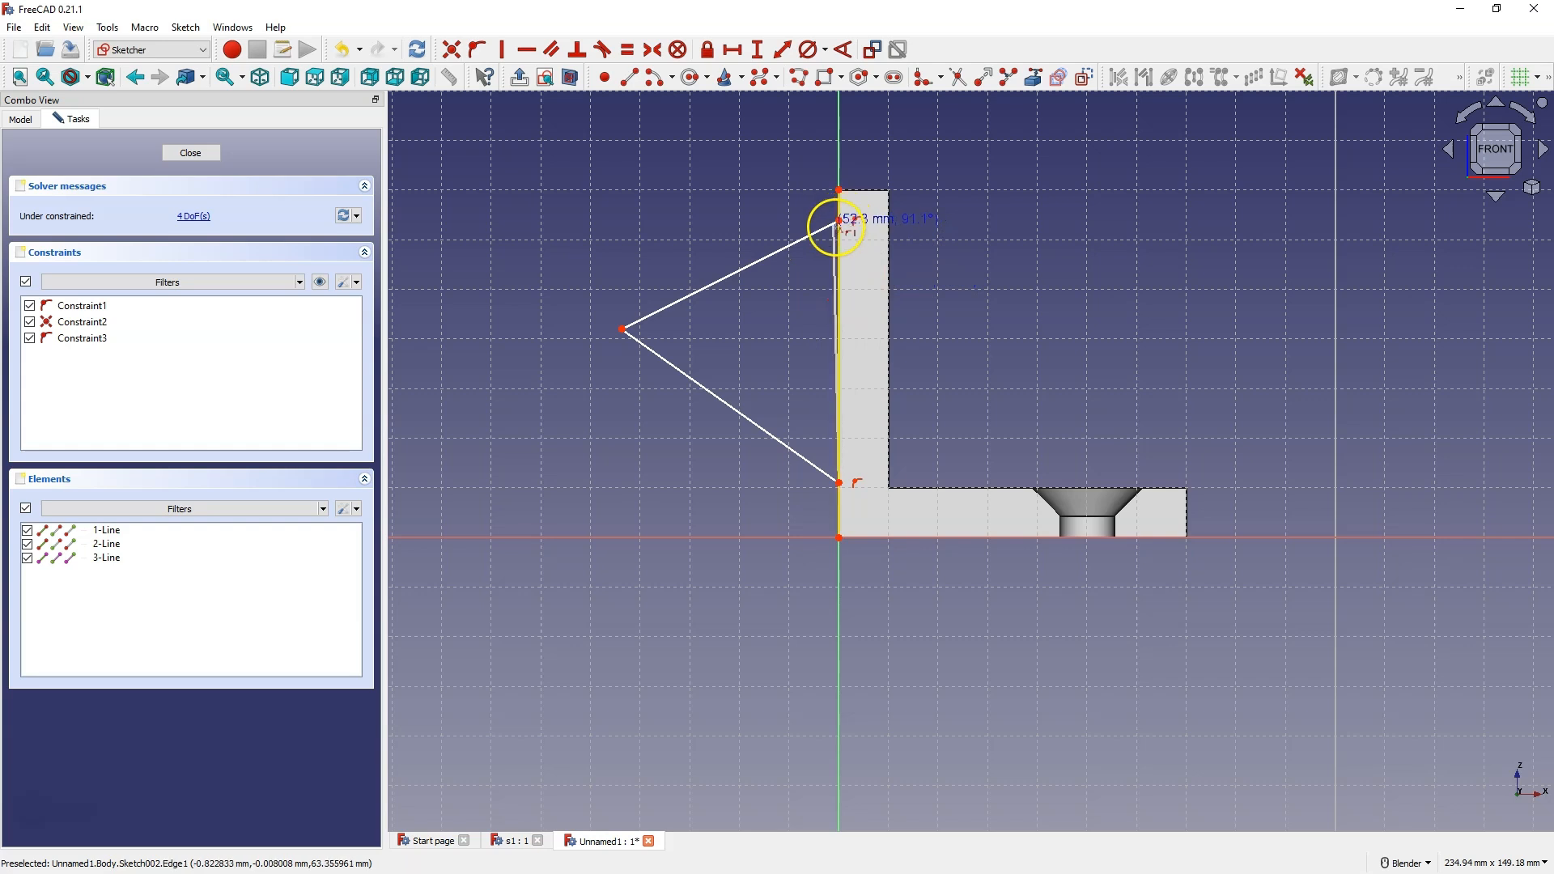
{"action": "left_click", "coordinate": [840, 220]}
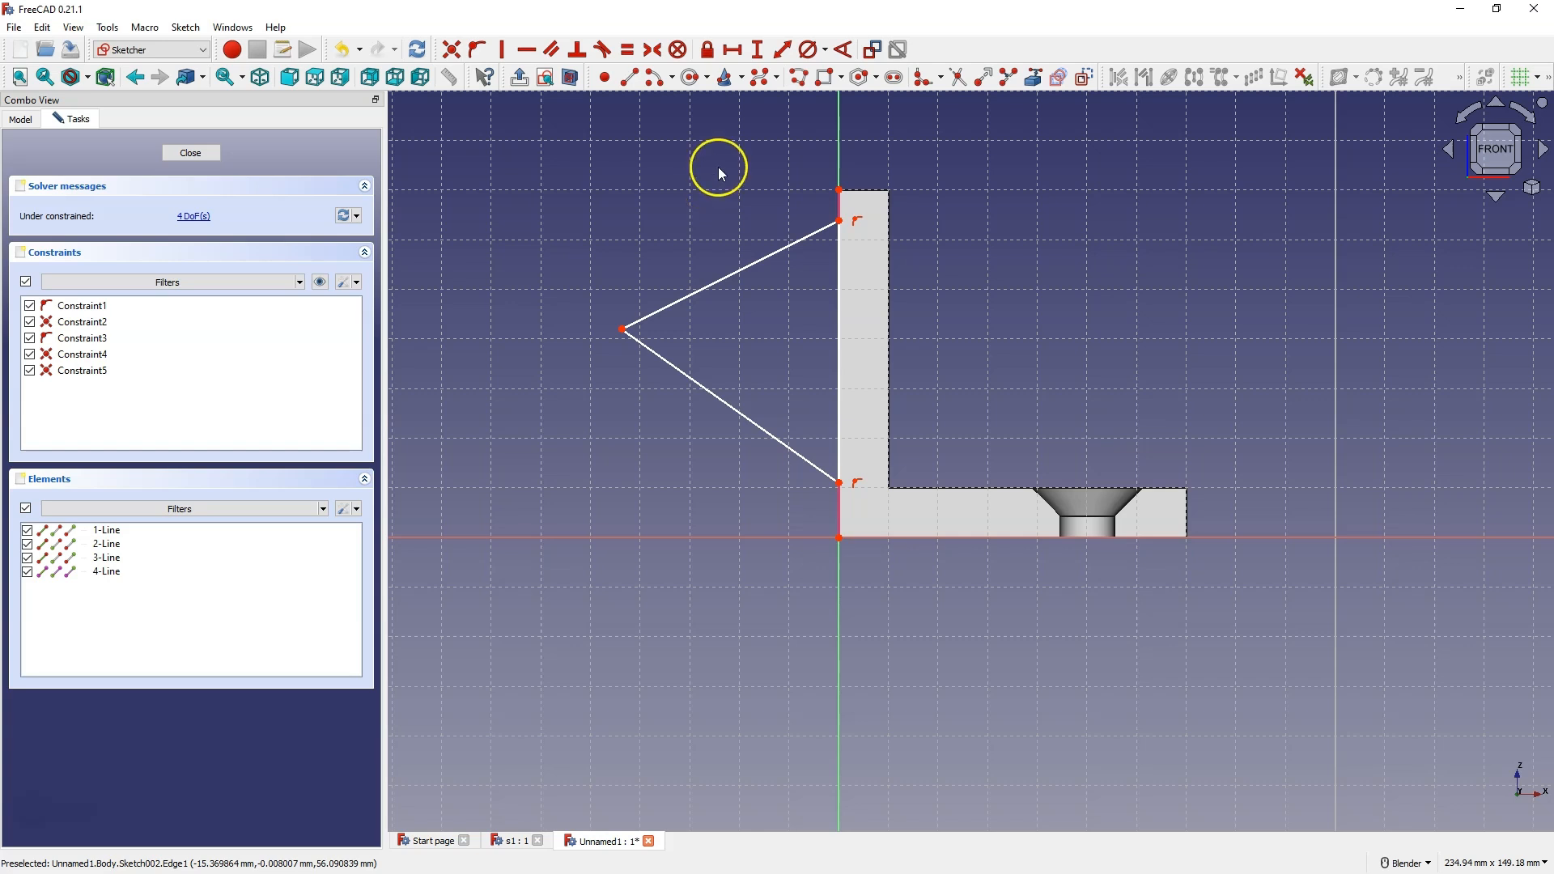
Add a 10 mm vertical distance between the triangle's upper corner and the top end of the external edge
{"action": "left_click", "coordinate": [761, 51]}
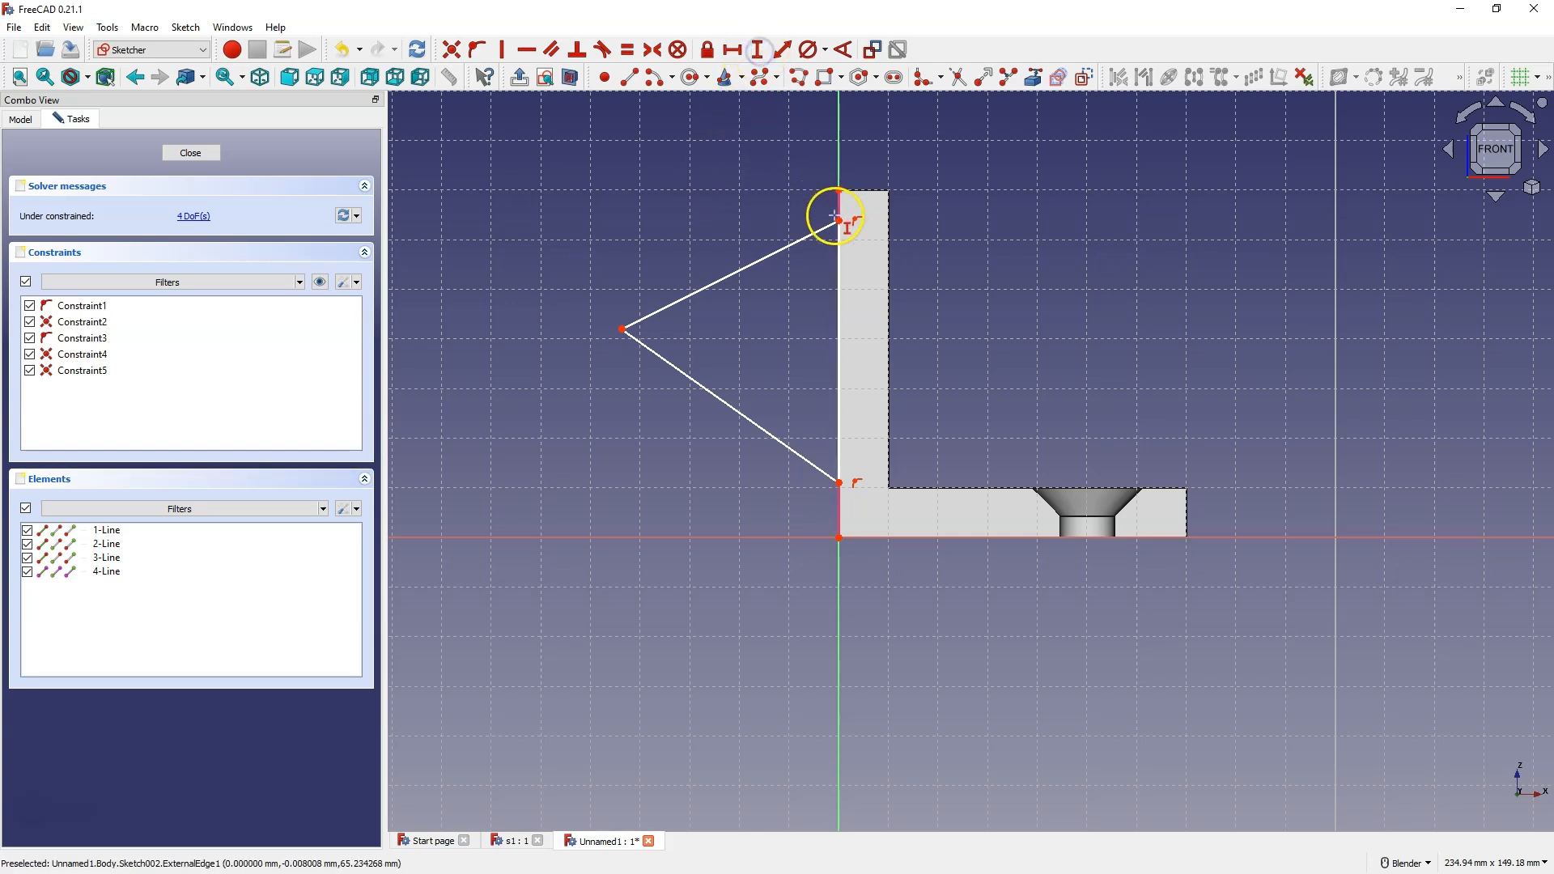
{"action": "left_click", "coordinate": [839, 219]}
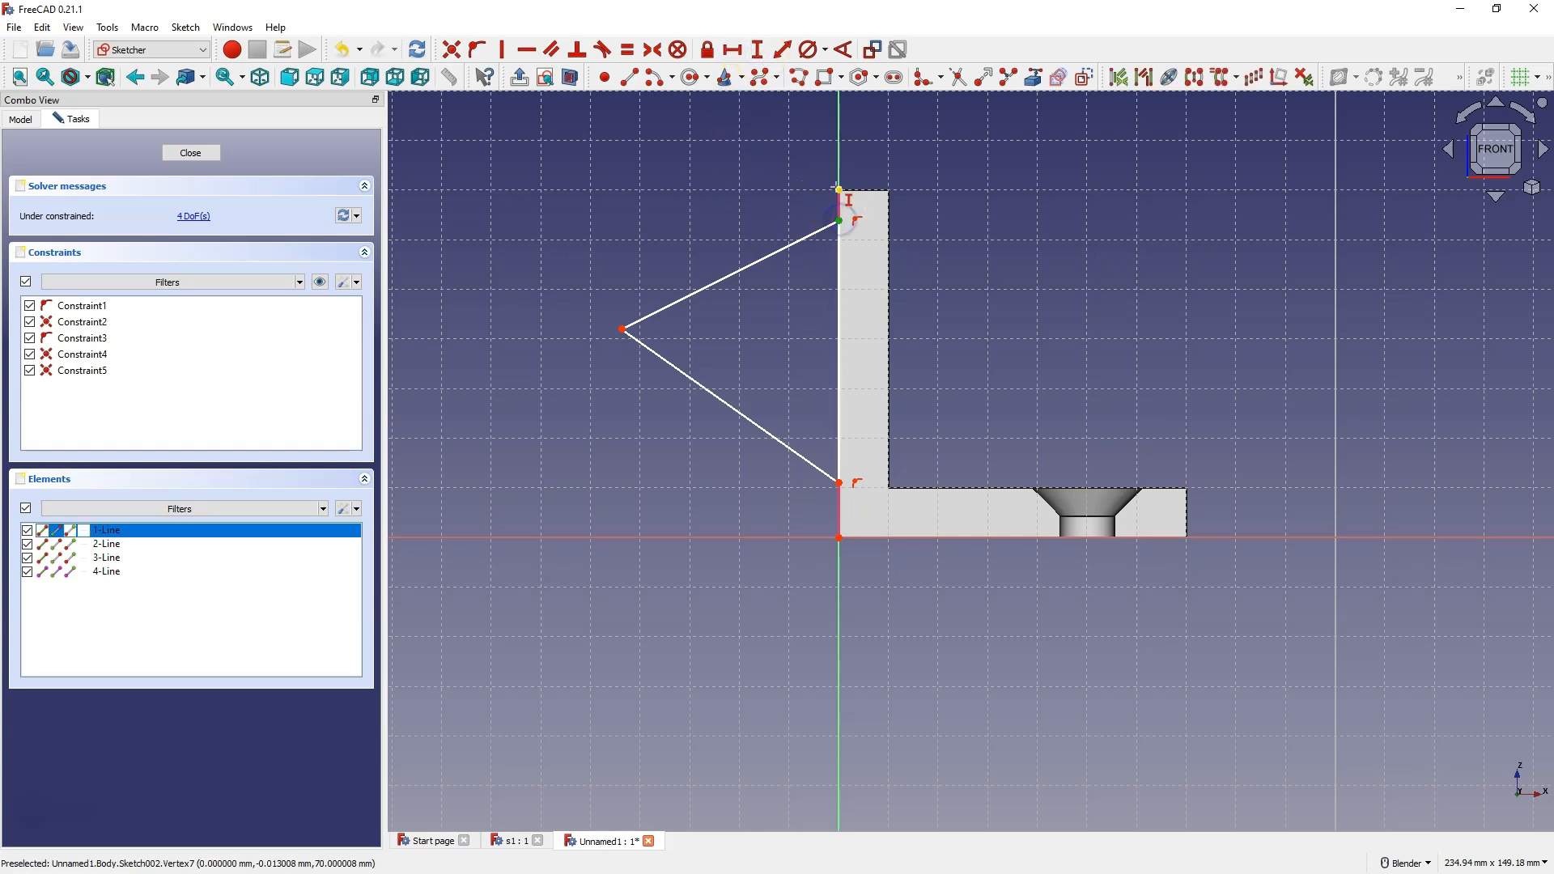
{"action": "left_click", "coordinate": [838, 192]}
{"action": "type", "text": "10"}
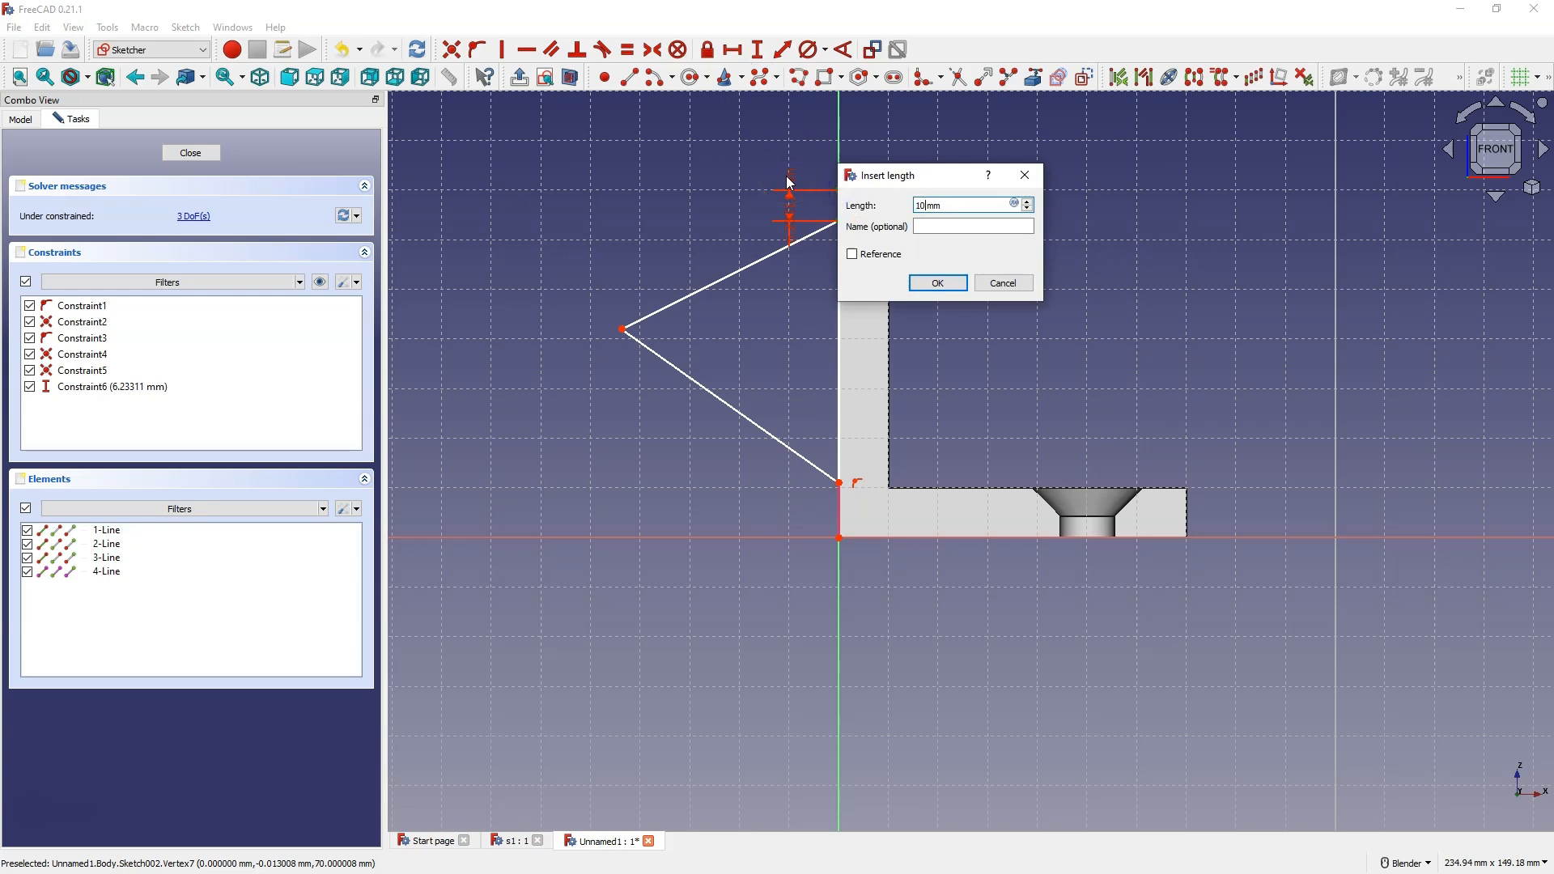
{"action": "key", "text": "Return"}
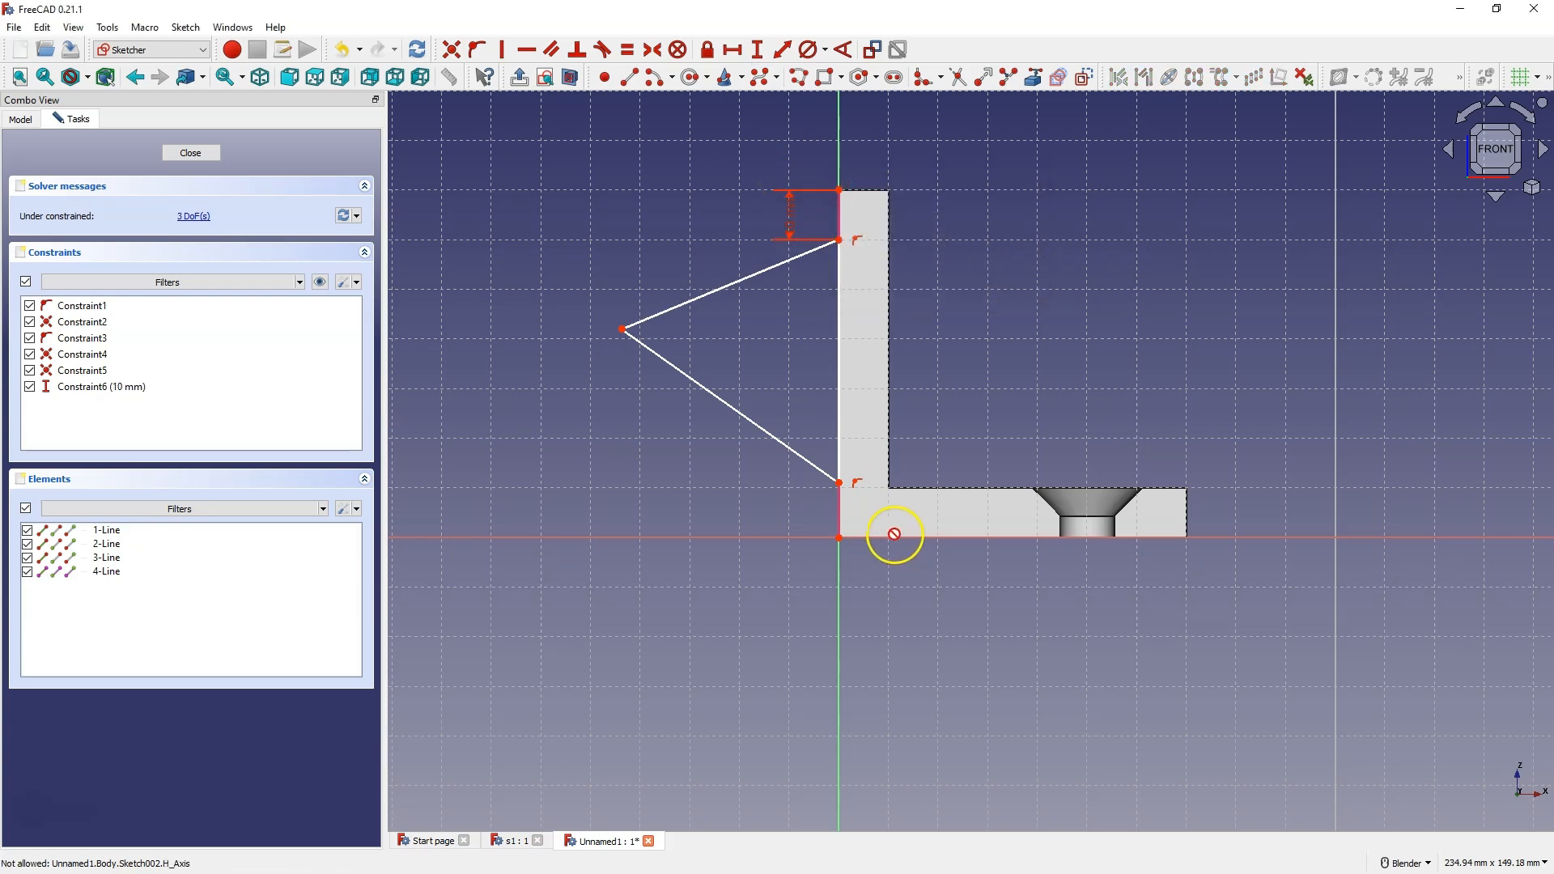
Add a 10 mm vertical distance between the origin and the triangle's lower corner
{"action": "left_click", "coordinate": [837, 538]}
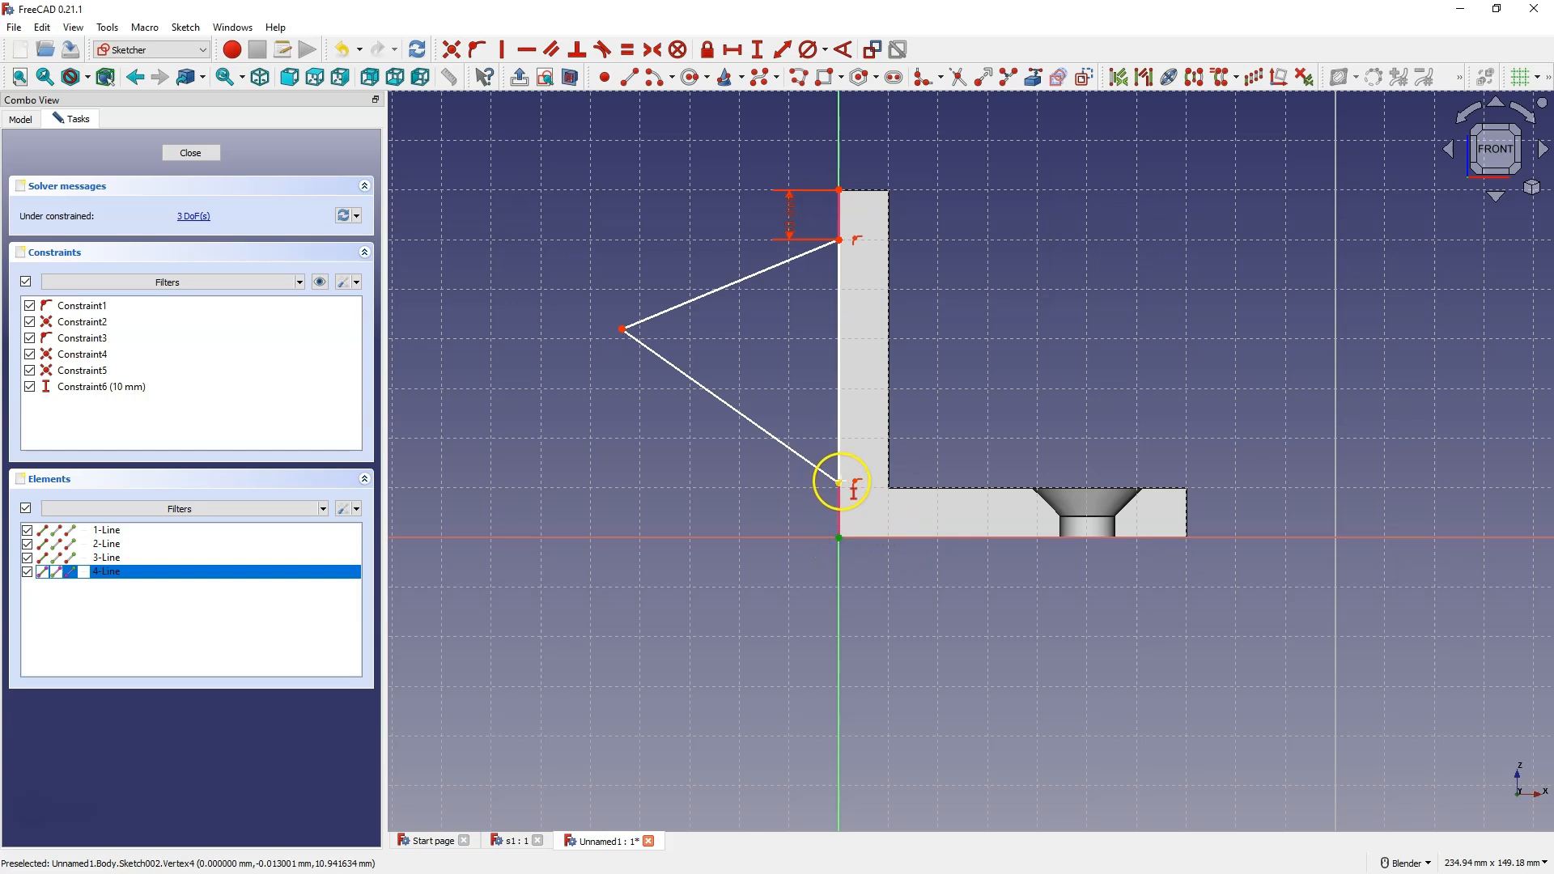
{"action": "left_click", "coordinate": [840, 483]}
{"action": "type", "text": "10"}
{"action": "key", "text": "Return"}
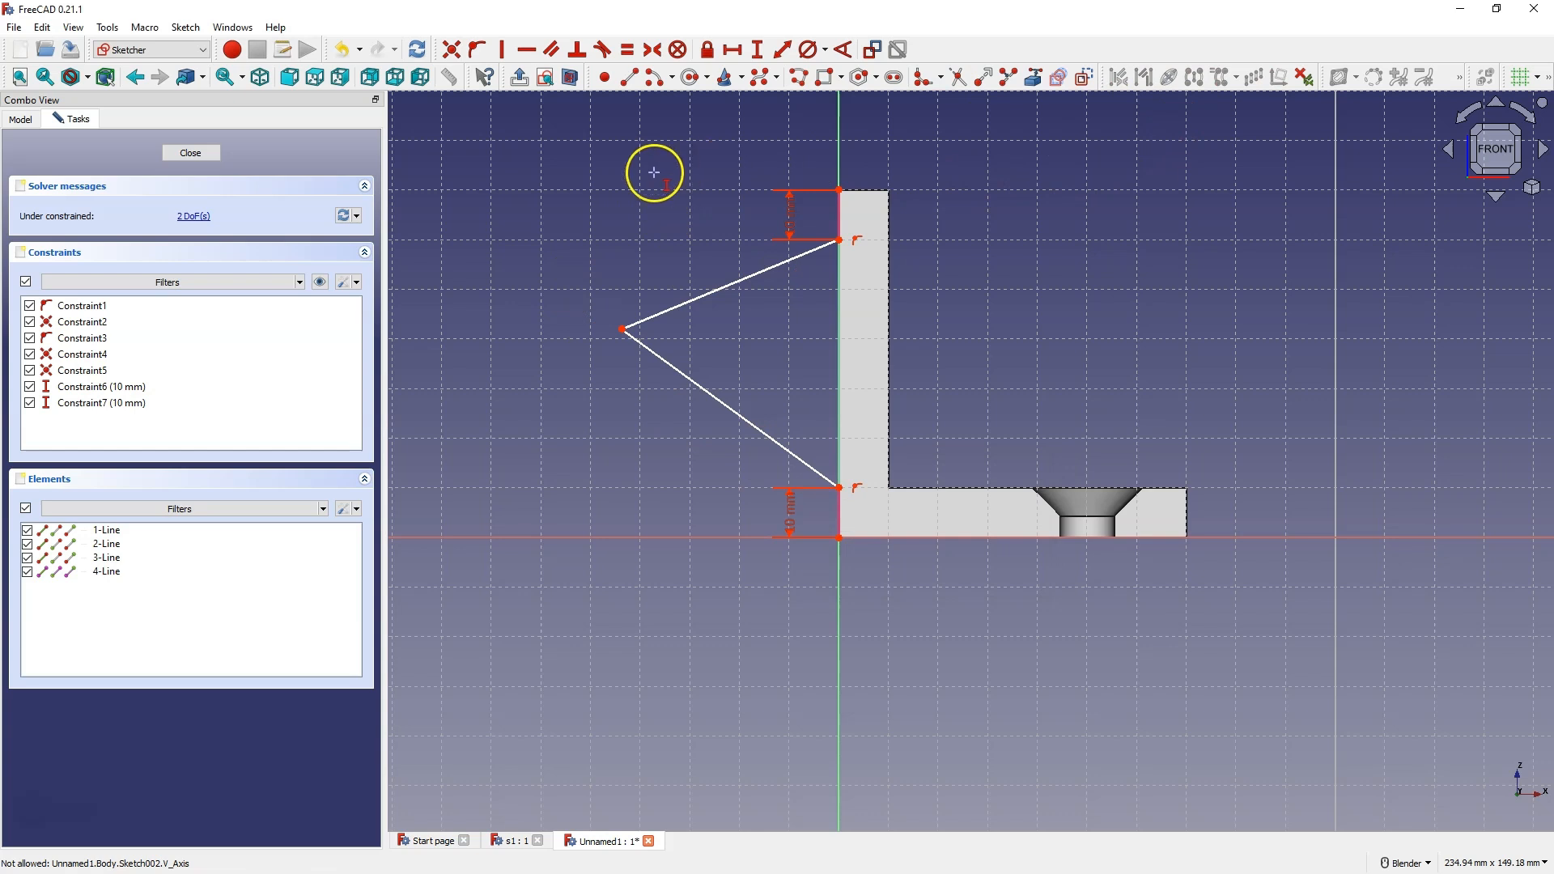
Round the triangle's outer corner with a corner-preserving sketch fillet and constrain the arc's radius to 15 mm
{"action": "left_click", "coordinate": [923, 77]}
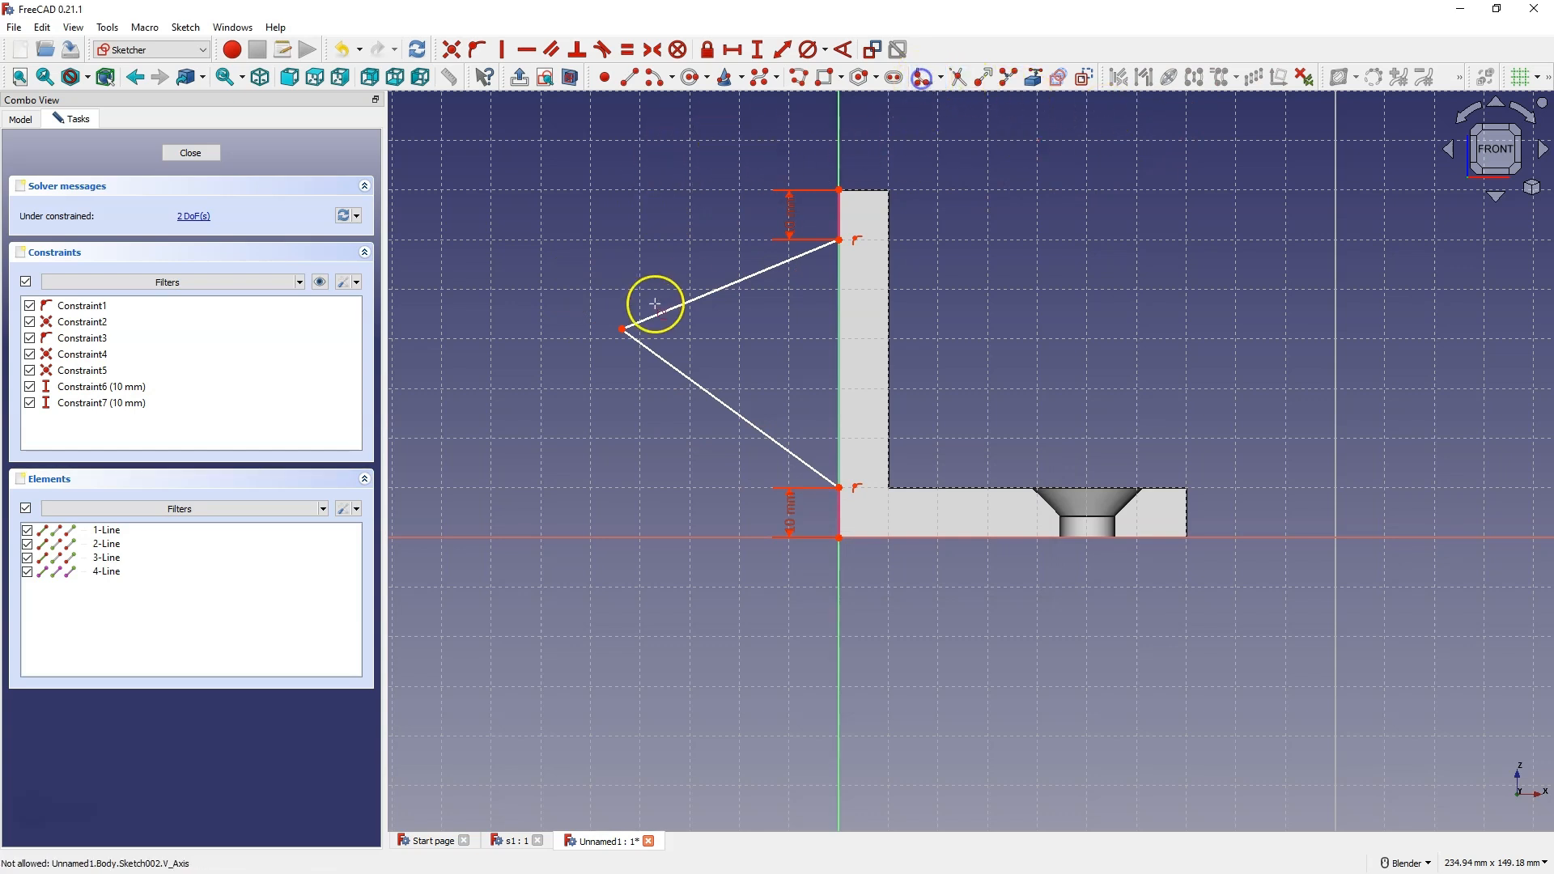
{"action": "left_click", "coordinate": [659, 314]}
{"action": "left_click", "coordinate": [654, 351]}
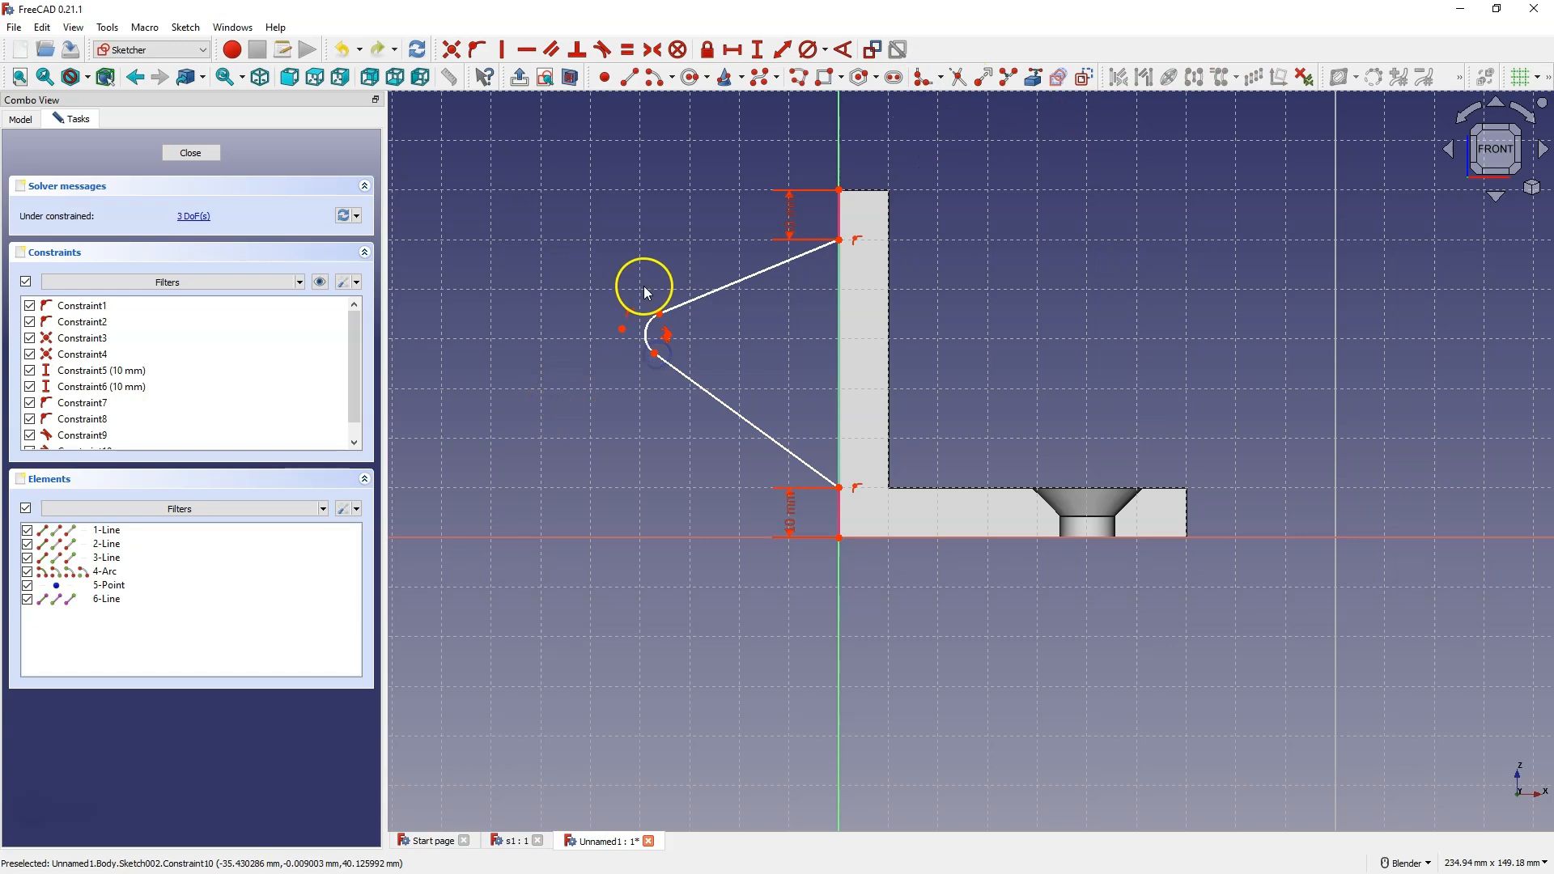
{"action": "left_click", "coordinate": [824, 50]}
{"action": "left_click", "coordinate": [859, 93]}
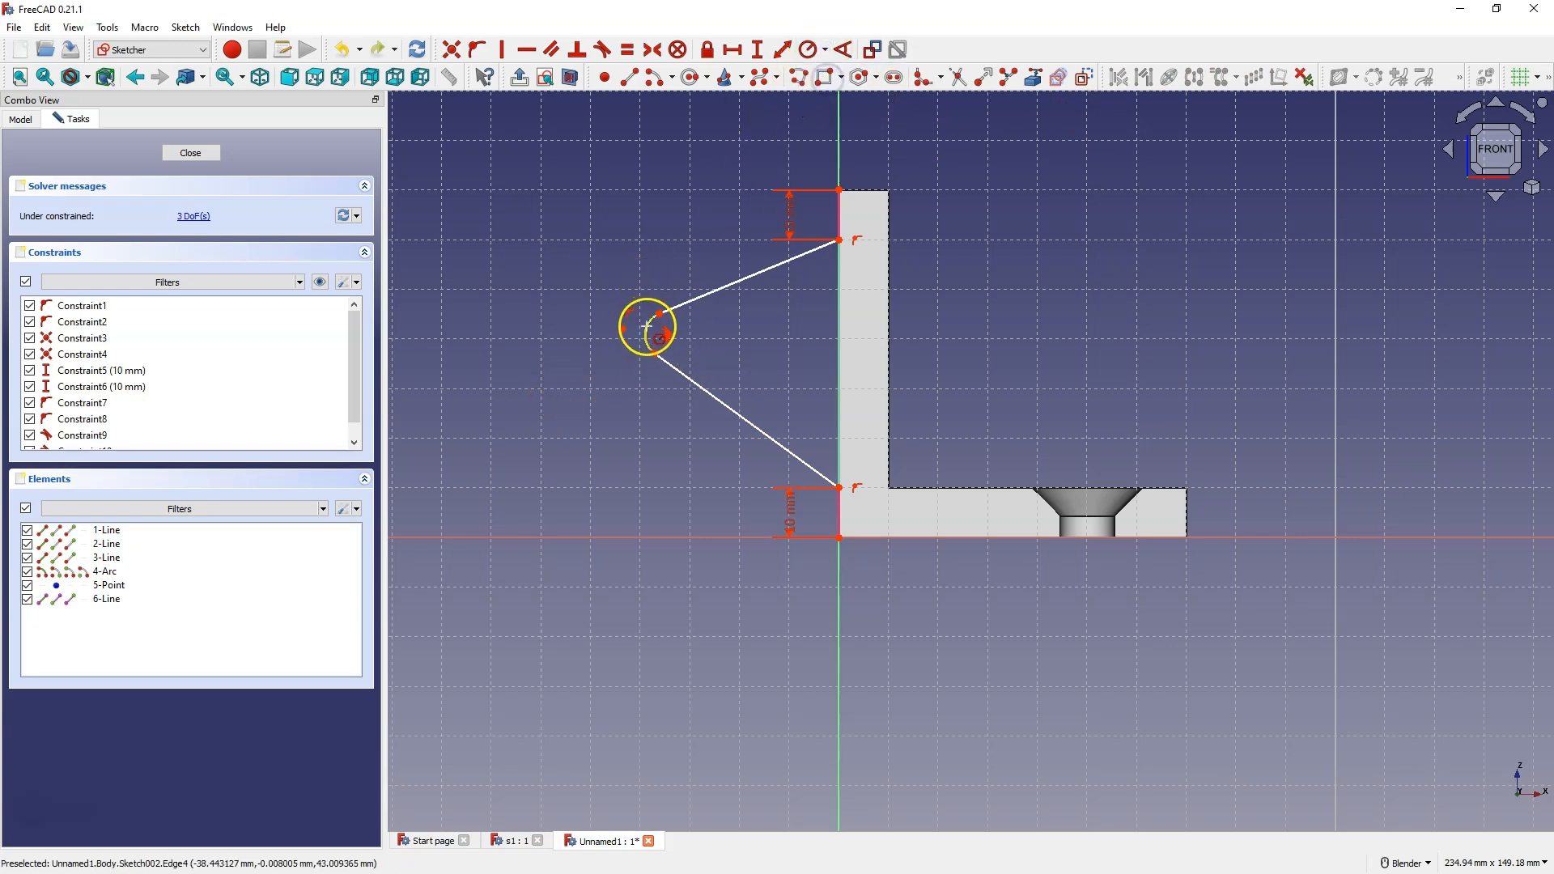
{"action": "left_click", "coordinate": [649, 327]}
{"action": "key", "text": "Return"}
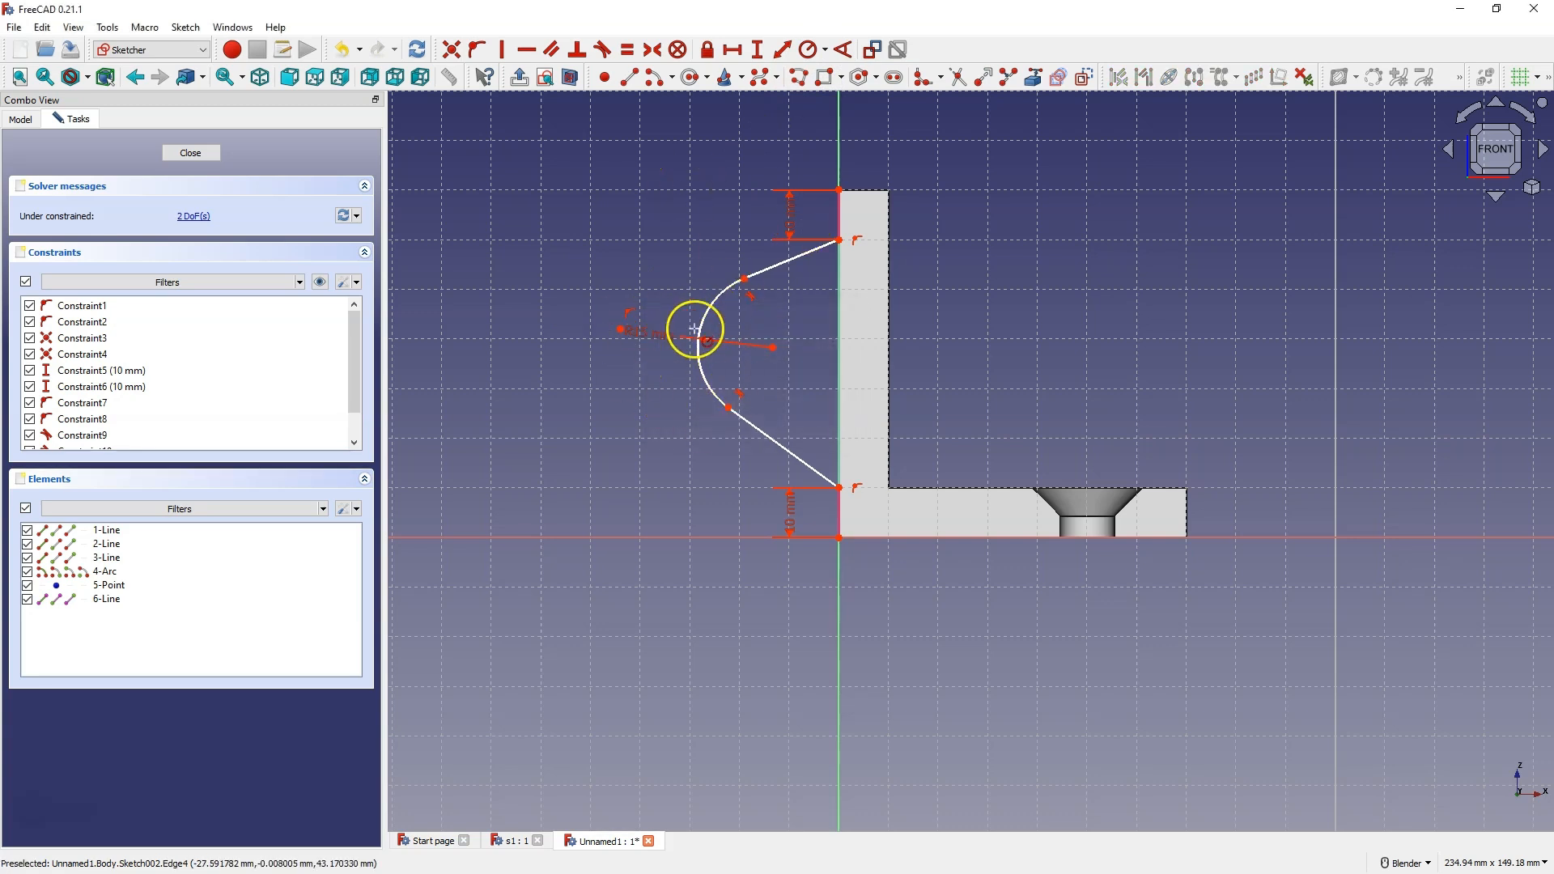
{"action": "right_click", "coordinate": [729, 238]}
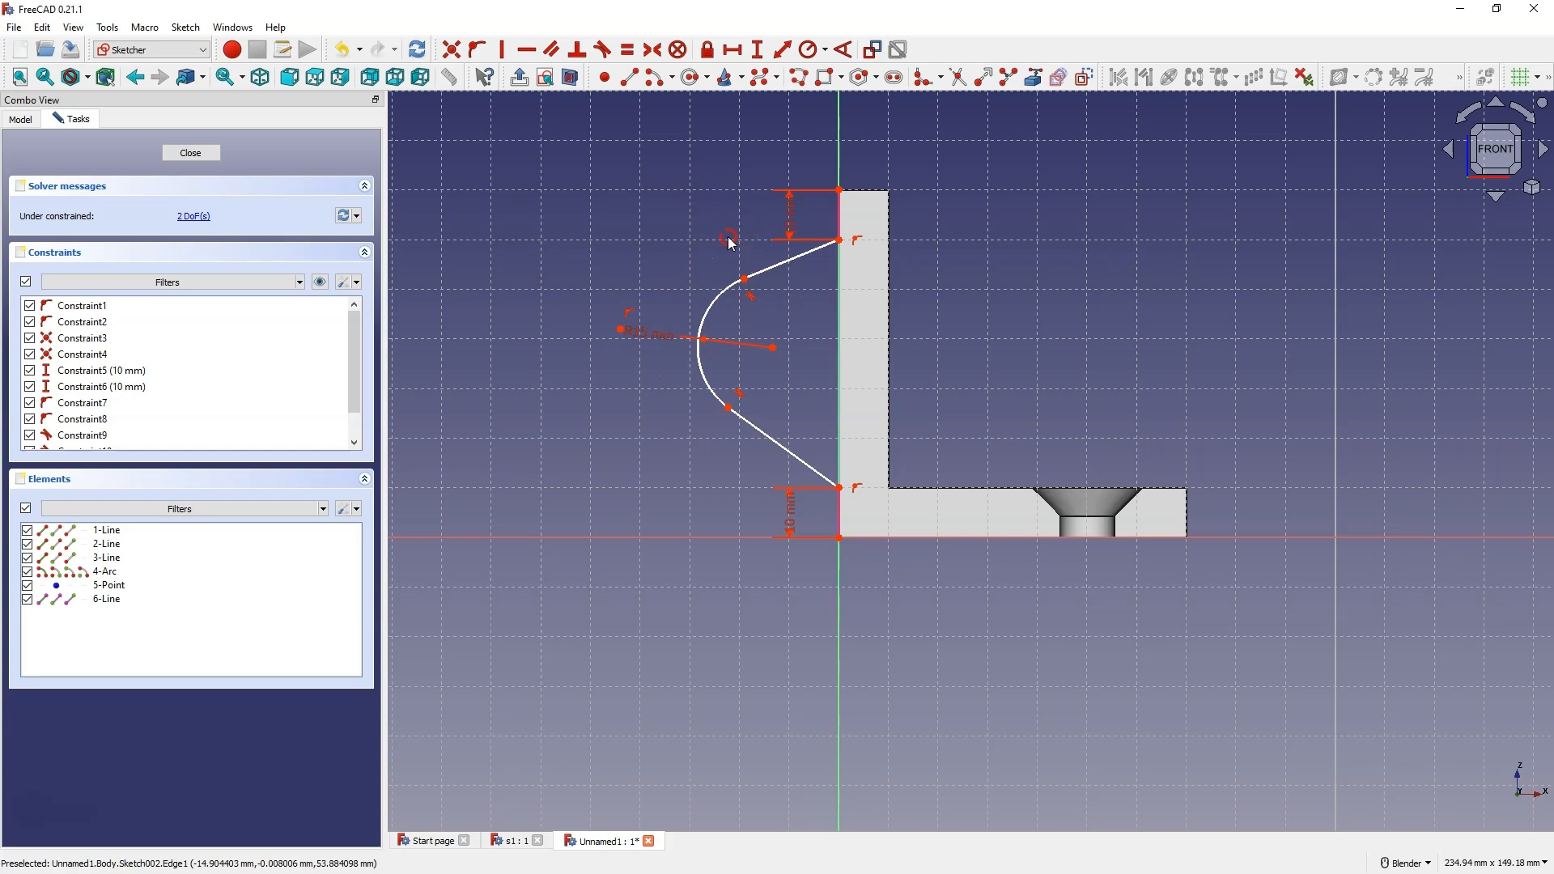
Constrain the angle between the two sloped lines to 60° and shift the preserved corner point to make the profile roughly symmetric
{"action": "left_click", "coordinate": [845, 50]}
{"action": "left_click", "coordinate": [767, 267]}
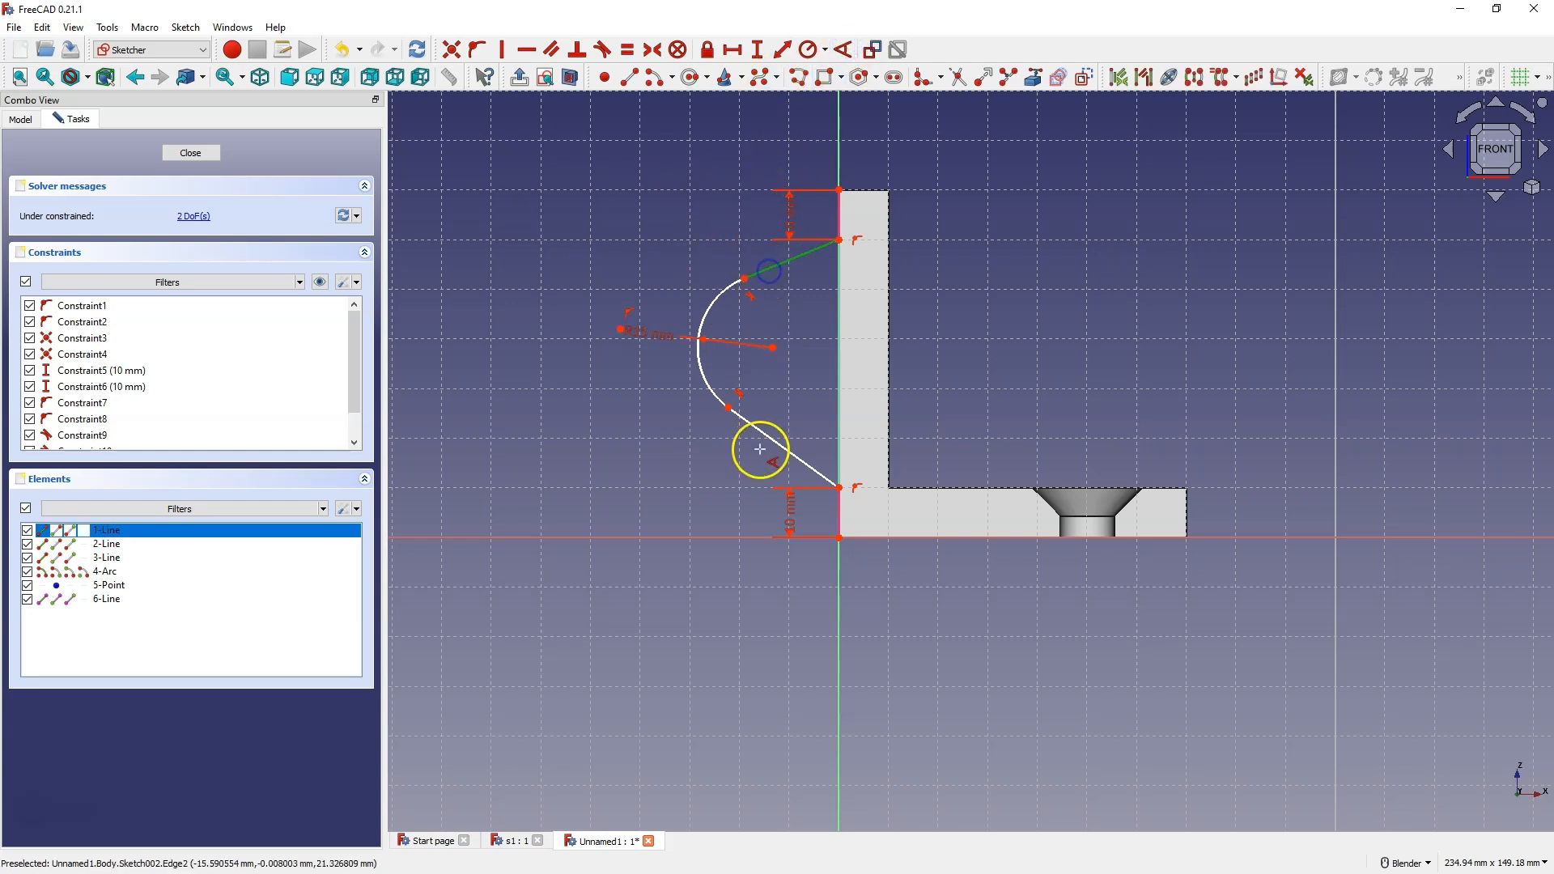
{"action": "left_click", "coordinate": [753, 427]}
{"action": "type", "text": "60"}
{"action": "key", "text": "Return"}
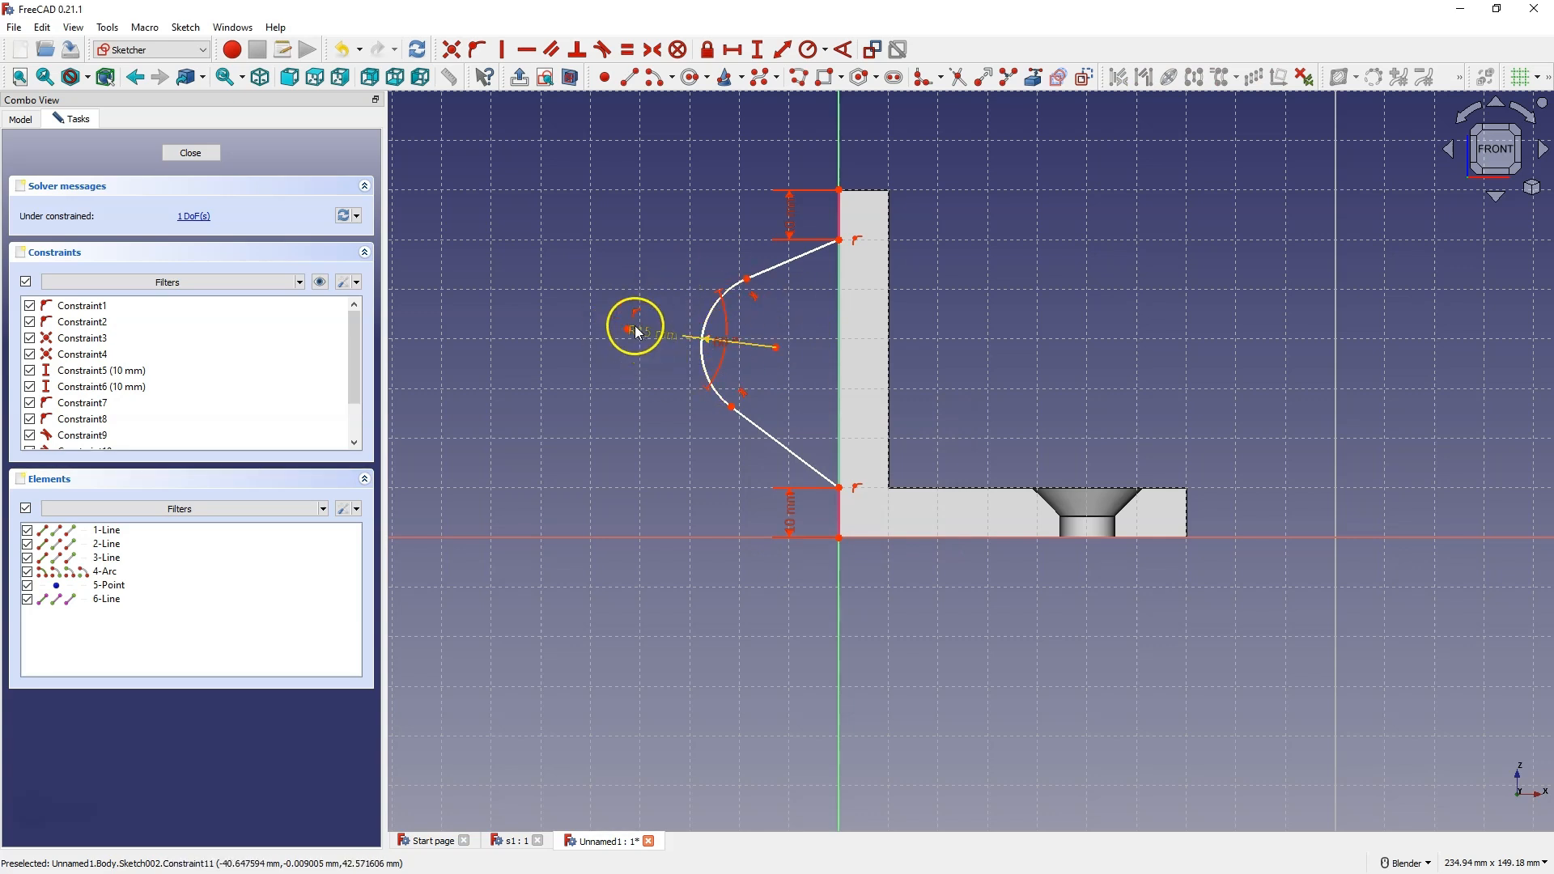
{"action": "left_click_drag", "start_coordinate": [629, 331], "coordinate": [421, 344]}
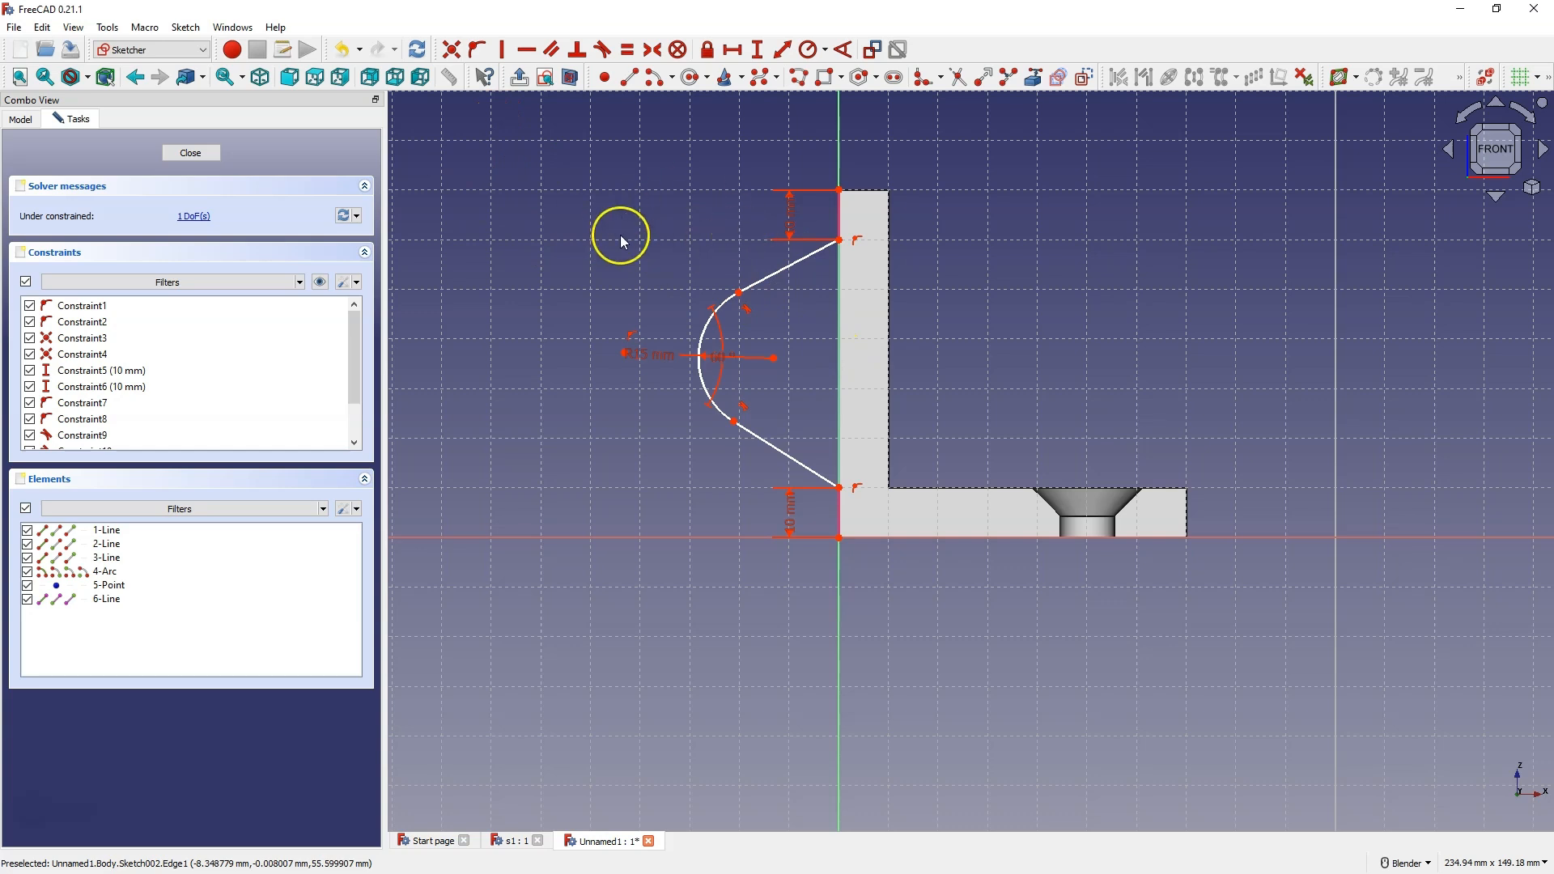
Place a point on the triangle's vertical line and constrain it symmetric between the line's two endpoints
{"action": "left_click", "coordinate": [606, 79]}
{"action": "left_click", "coordinate": [839, 359]}
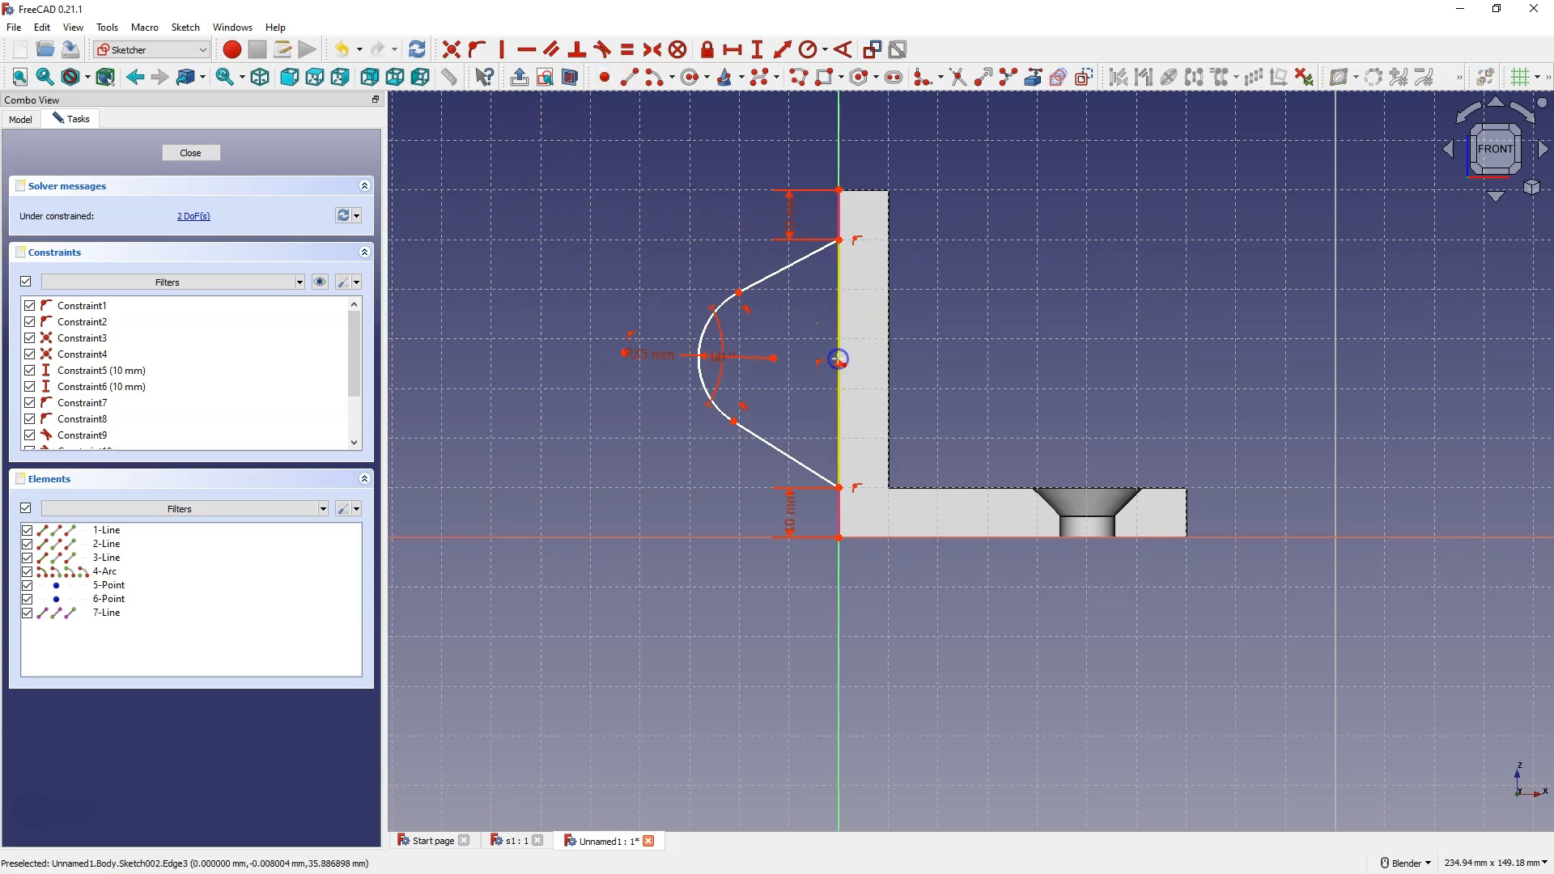
{"action": "right_click", "coordinate": [815, 334]}
{"action": "left_click", "coordinate": [840, 488]}
{"action": "left_click", "coordinate": [840, 241]}
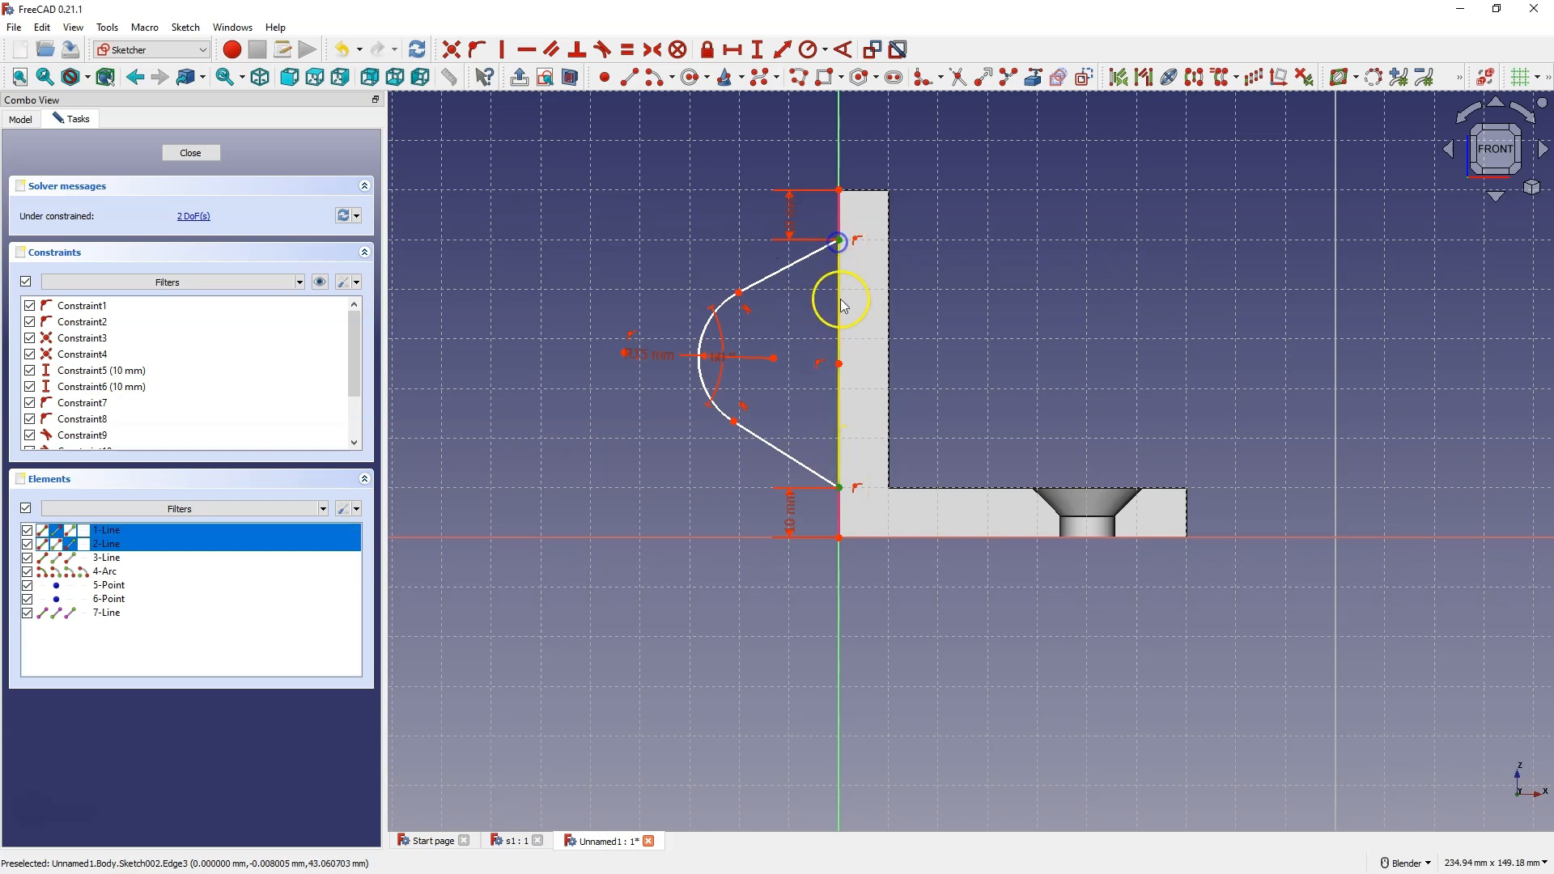
{"action": "left_click", "coordinate": [840, 365]}
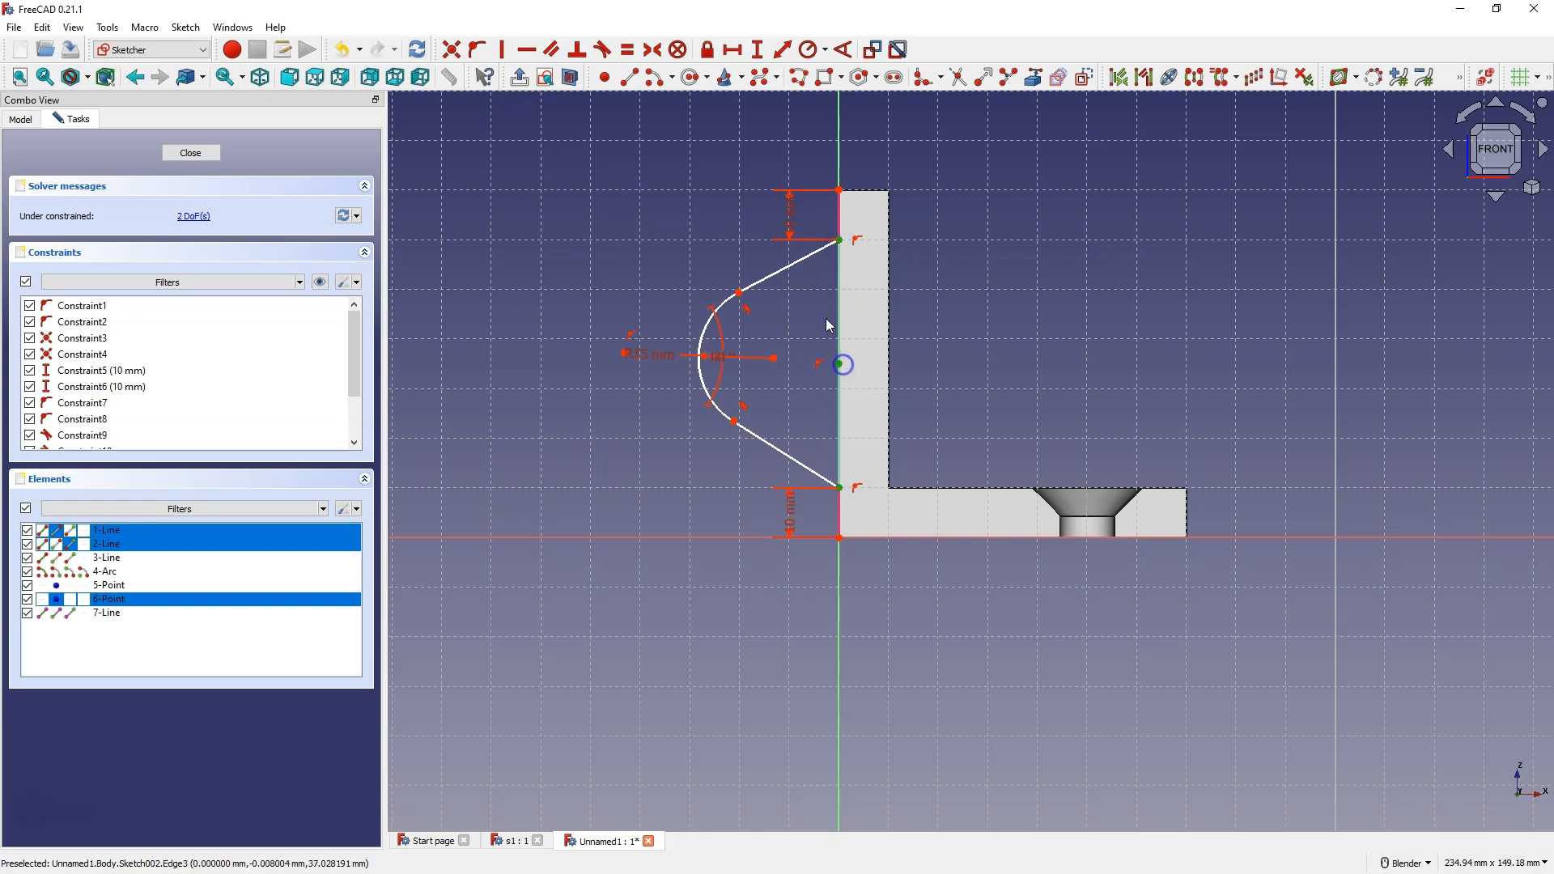
{"action": "left_click", "coordinate": [653, 49]}
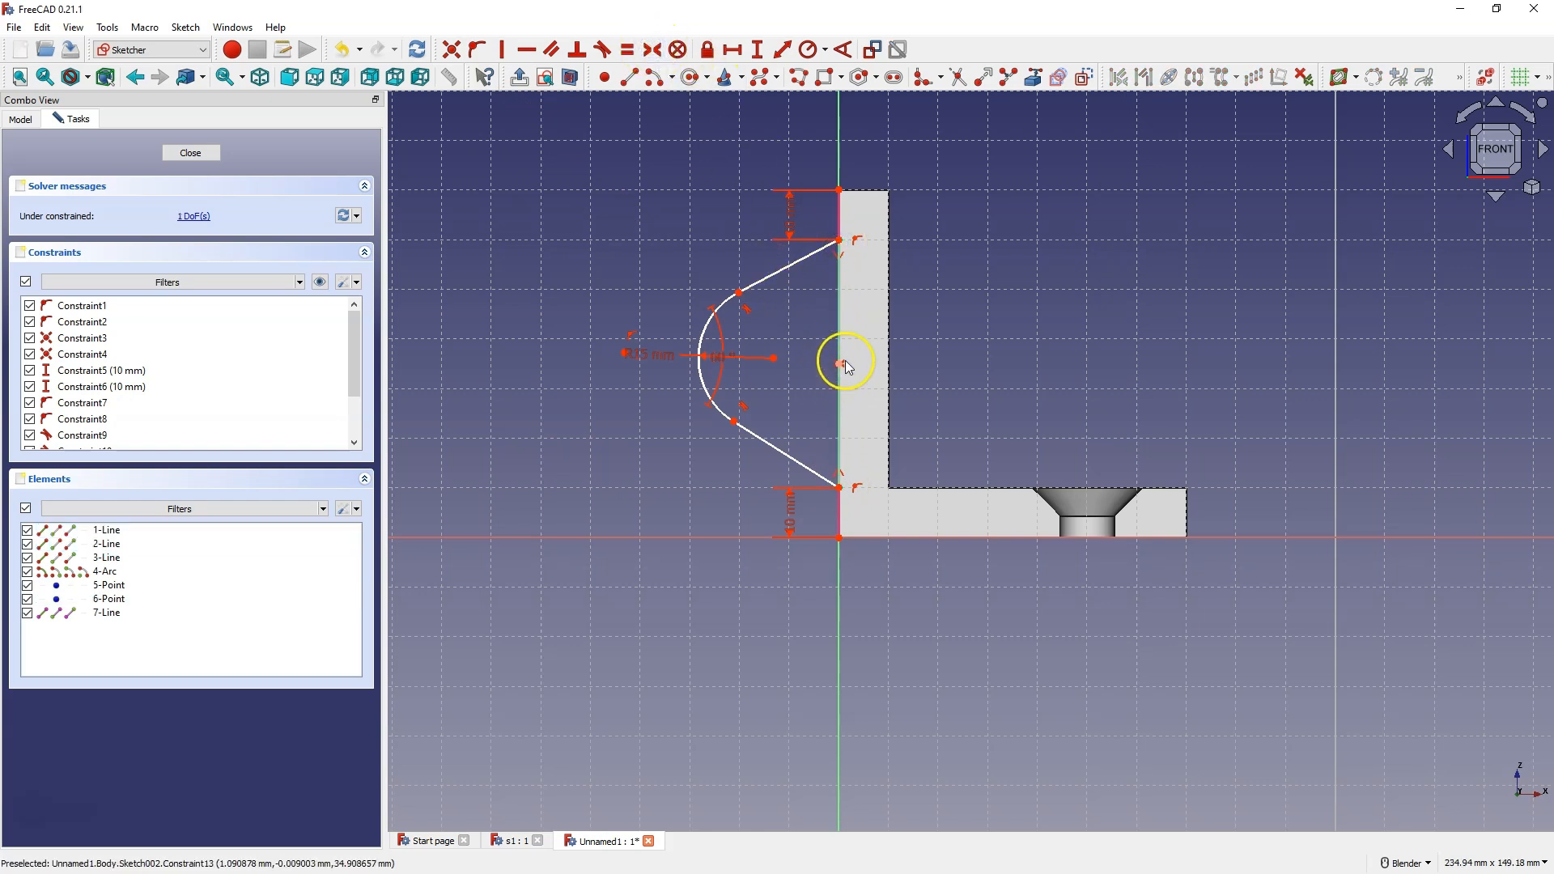
Align the arc's centre horizontally with the midpoint on the vertical line and set the arc's radius to 10 mm
{"action": "left_click", "coordinate": [841, 445]}
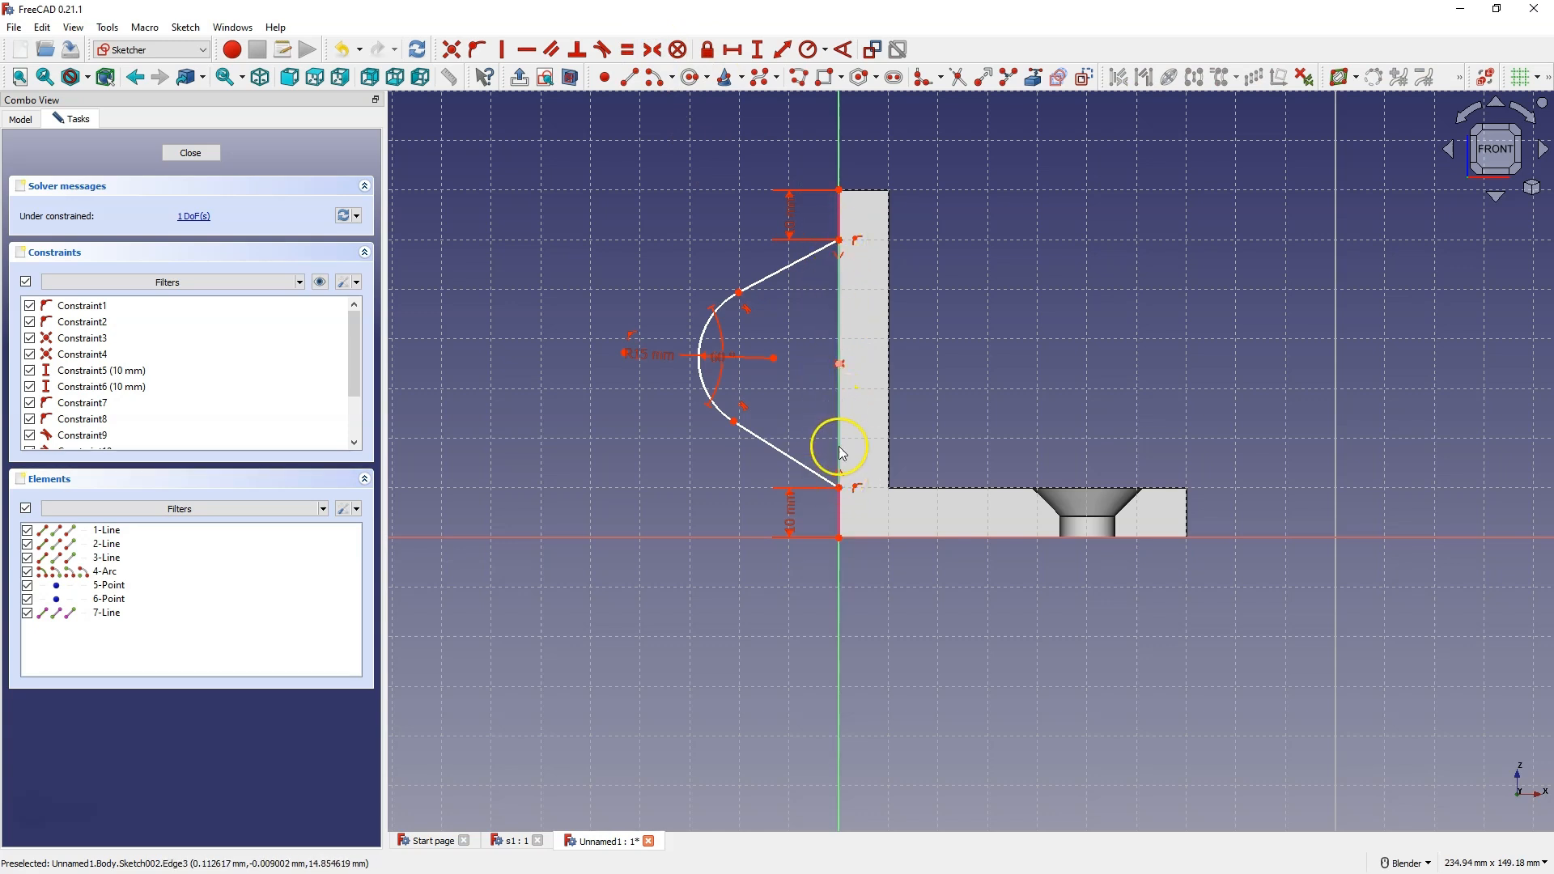
{"action": "left_click", "coordinate": [842, 366]}
{"action": "left_click", "coordinate": [776, 358]}
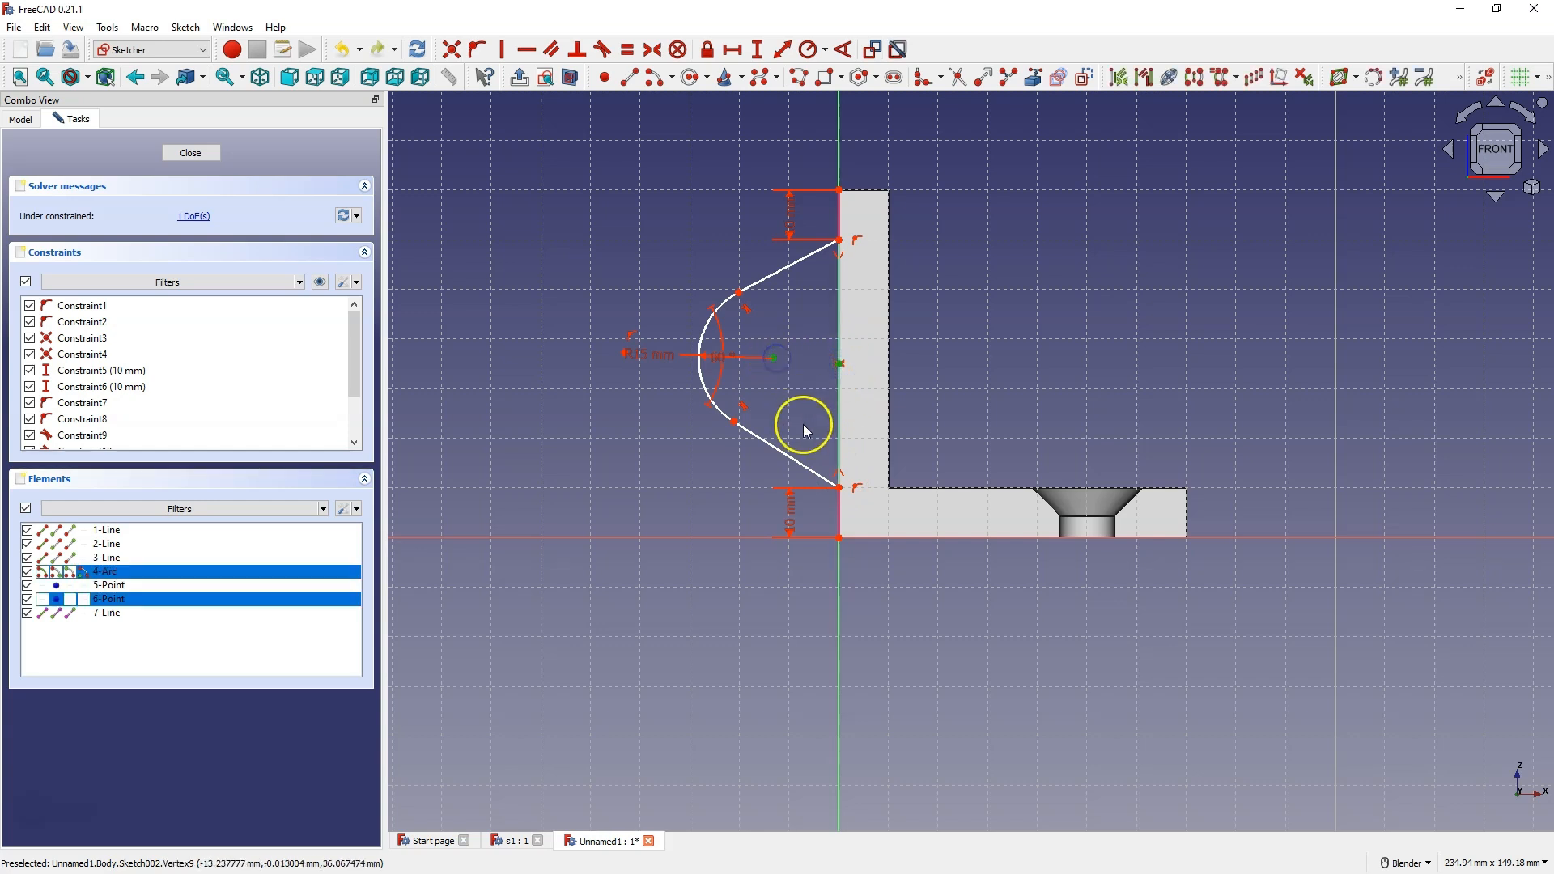
{"action": "left_click", "coordinate": [527, 51]}
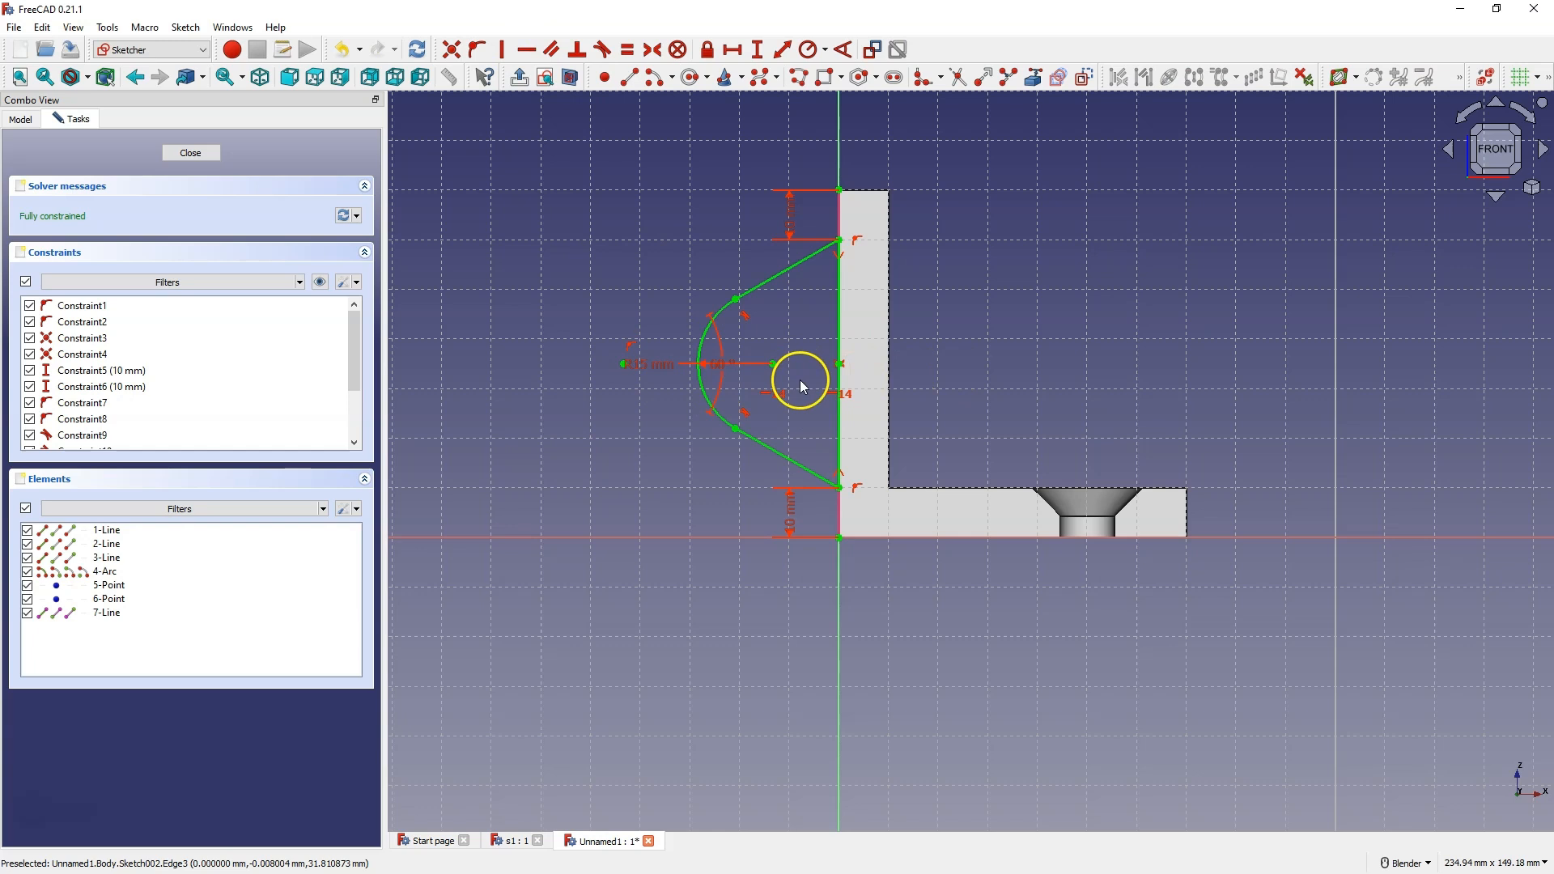
{"action": "double_click", "coordinate": [646, 367]}
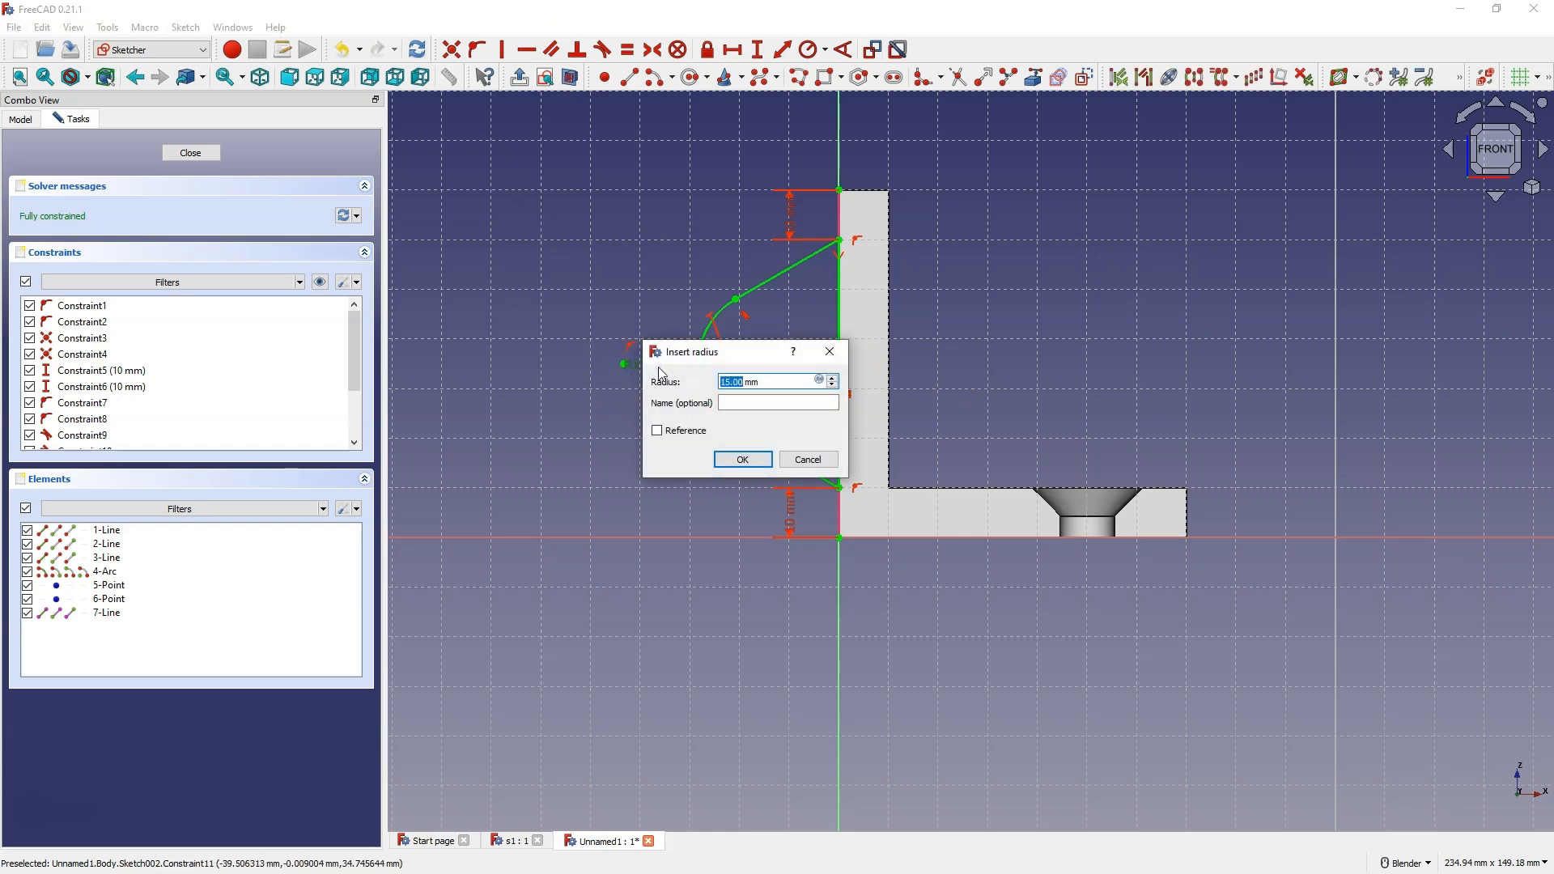
{"action": "key", "text": "Return"}
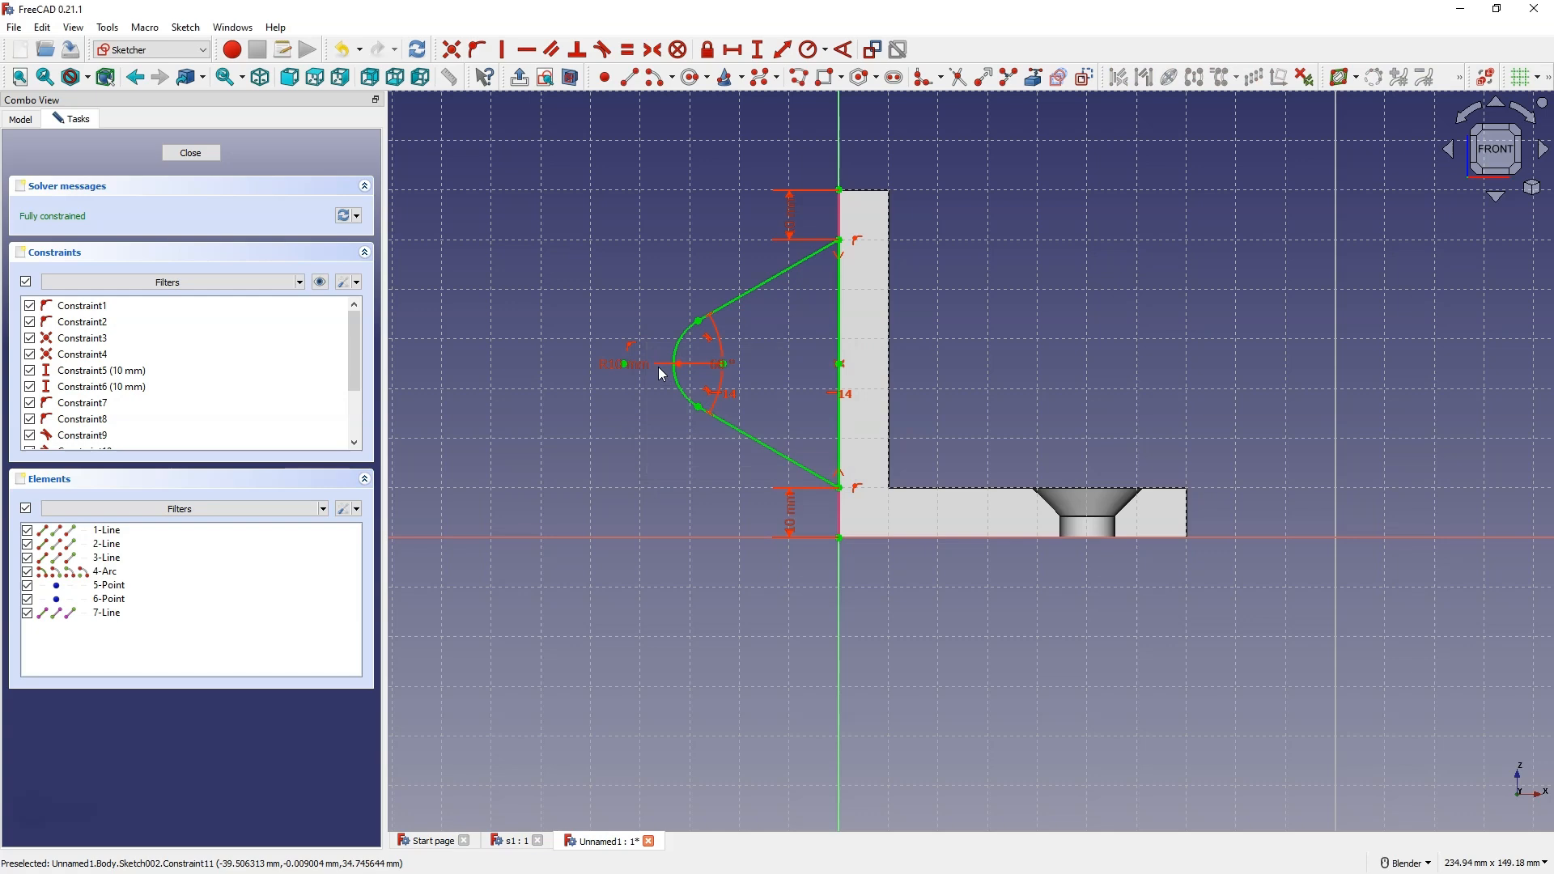
Draw a circle at the arc's centre, constrain its diameter to 10 mm, and close the sketch
{"action": "left_click", "coordinate": [693, 77]}
{"action": "scroll", "coordinate": [723, 366], "scroll_direction": "up", "scroll_amount": 8}
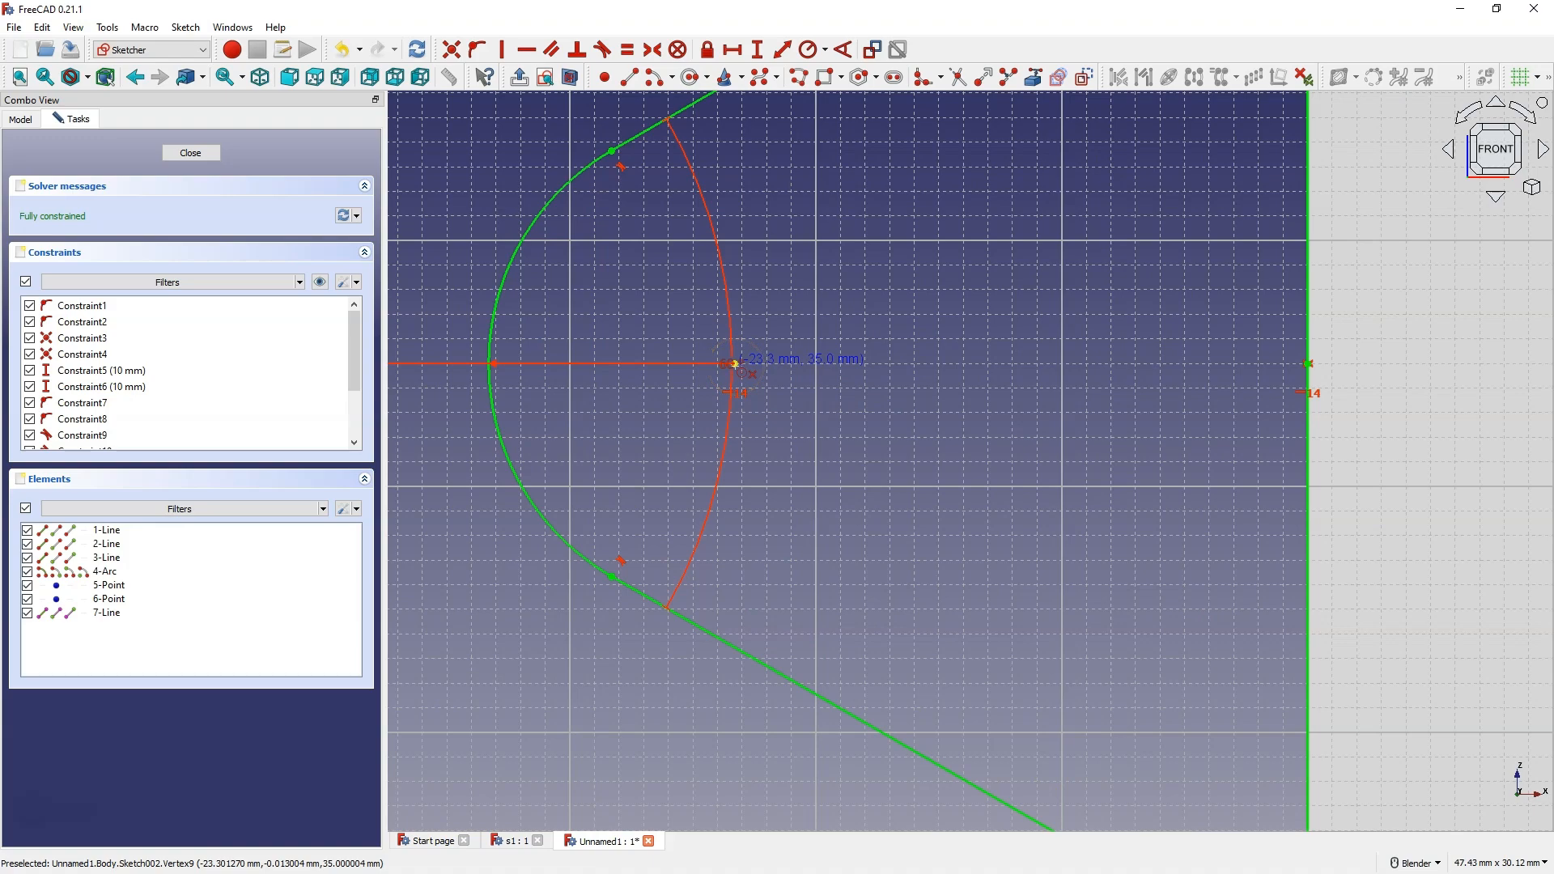
{"action": "left_click", "coordinate": [733, 363]}
{"action": "left_click", "coordinate": [892, 459]}
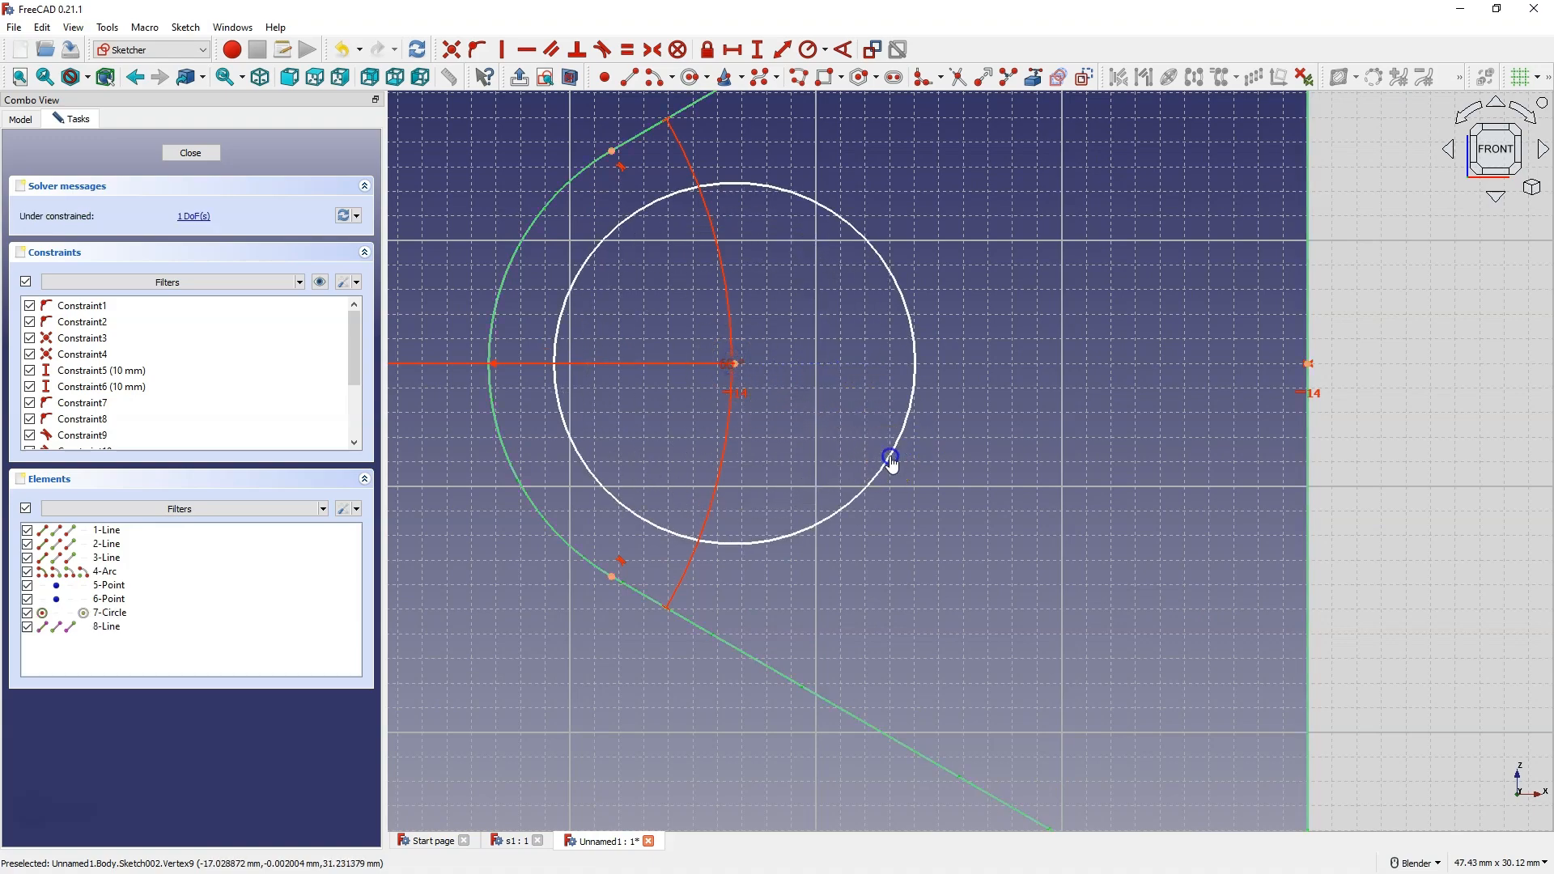
{"action": "scroll", "coordinate": [753, 401], "scroll_direction": "down", "scroll_amount": 2}
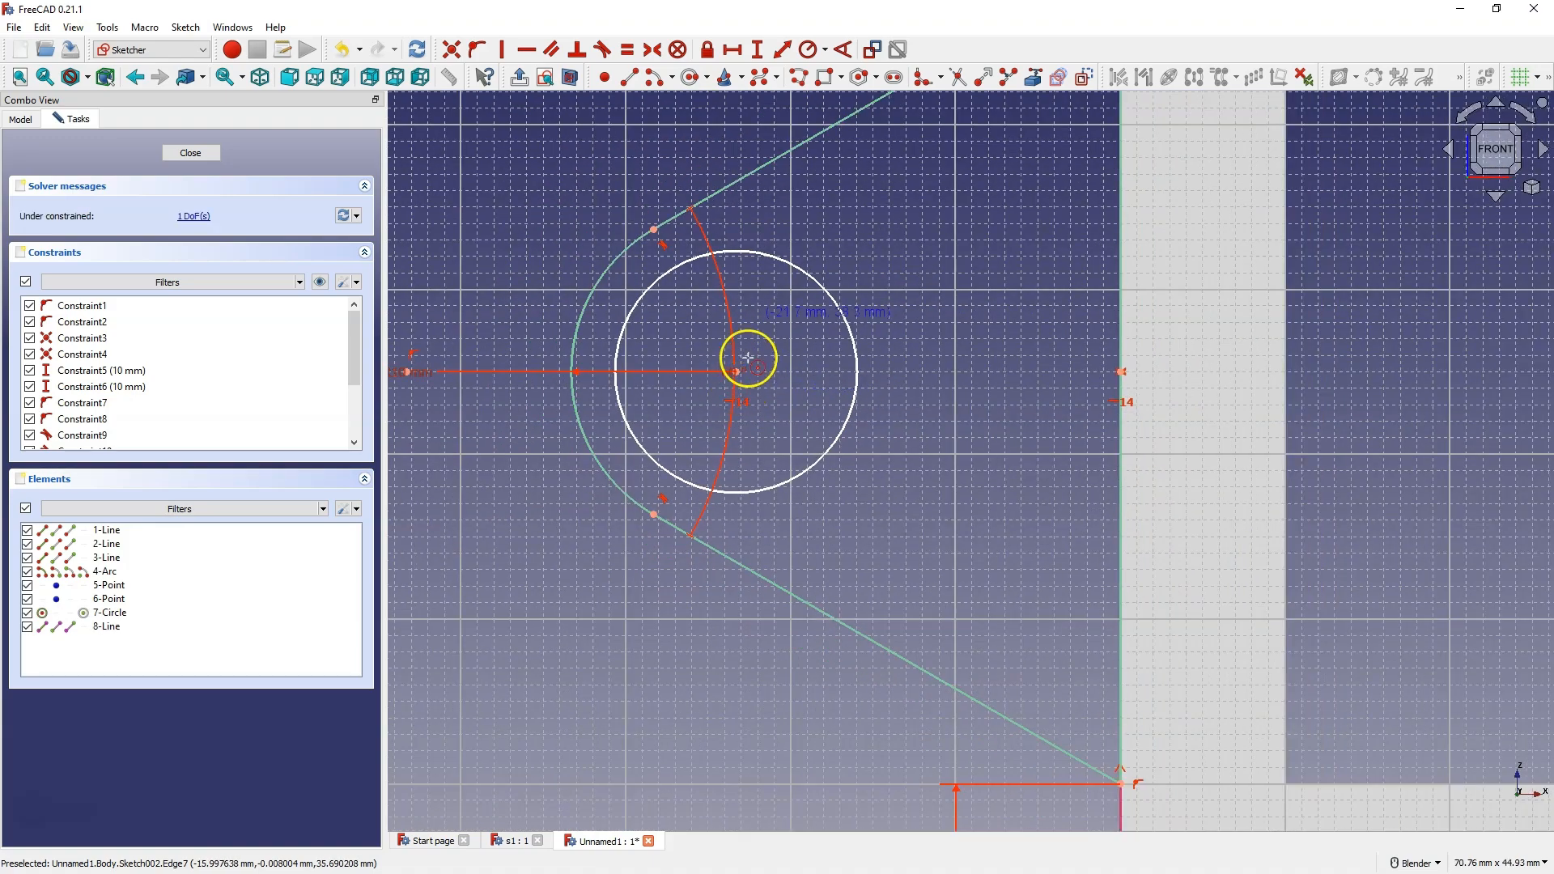
{"action": "left_click", "coordinate": [825, 49]}
{"action": "left_click", "coordinate": [871, 91]}
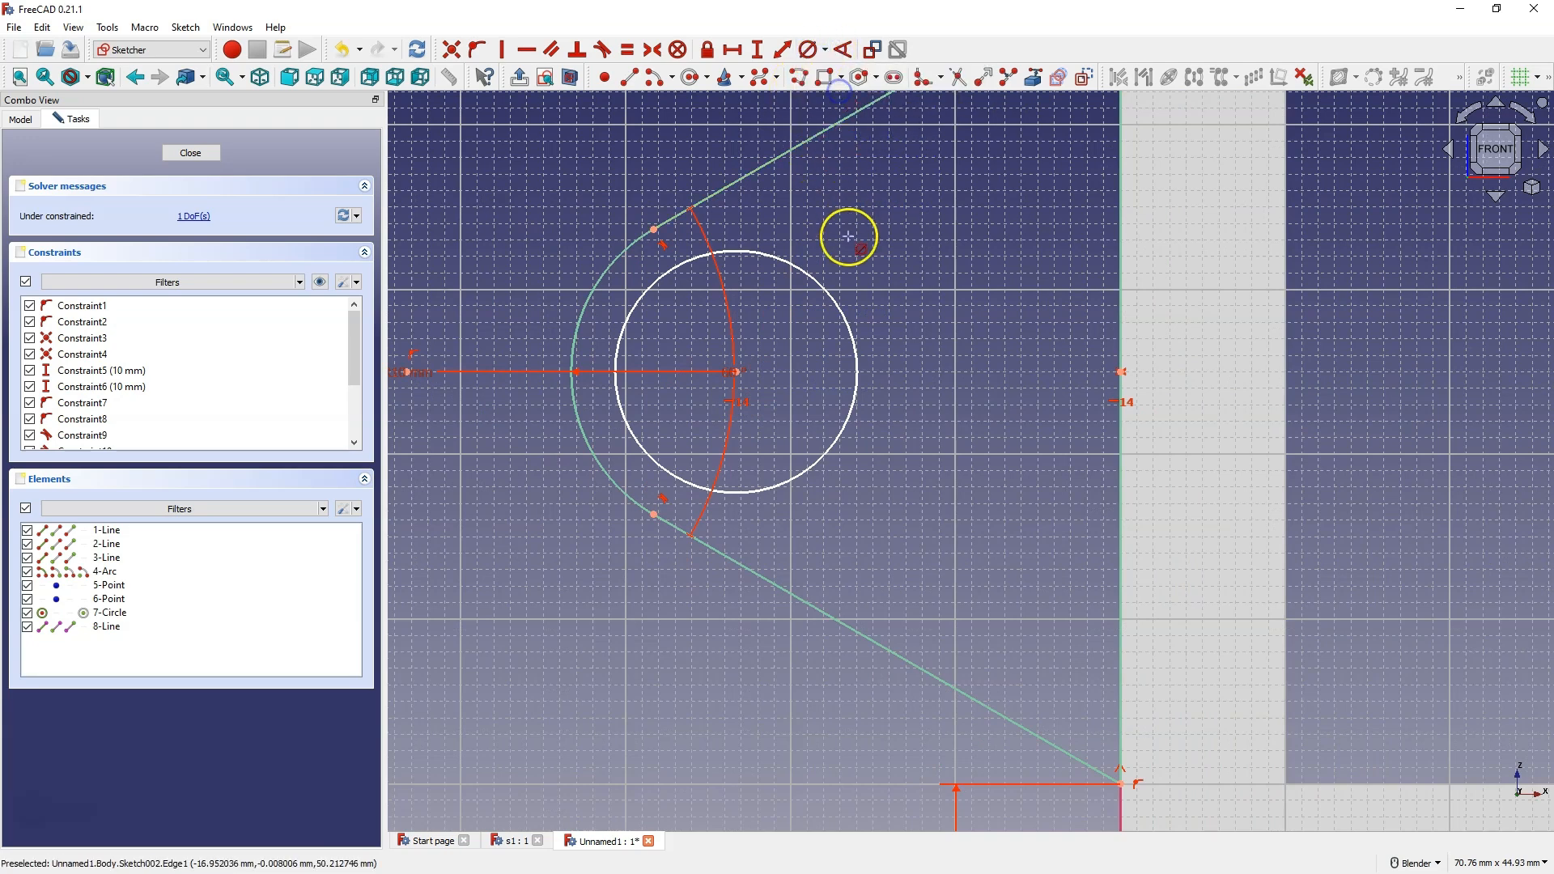
{"action": "left_click", "coordinate": [818, 275]}
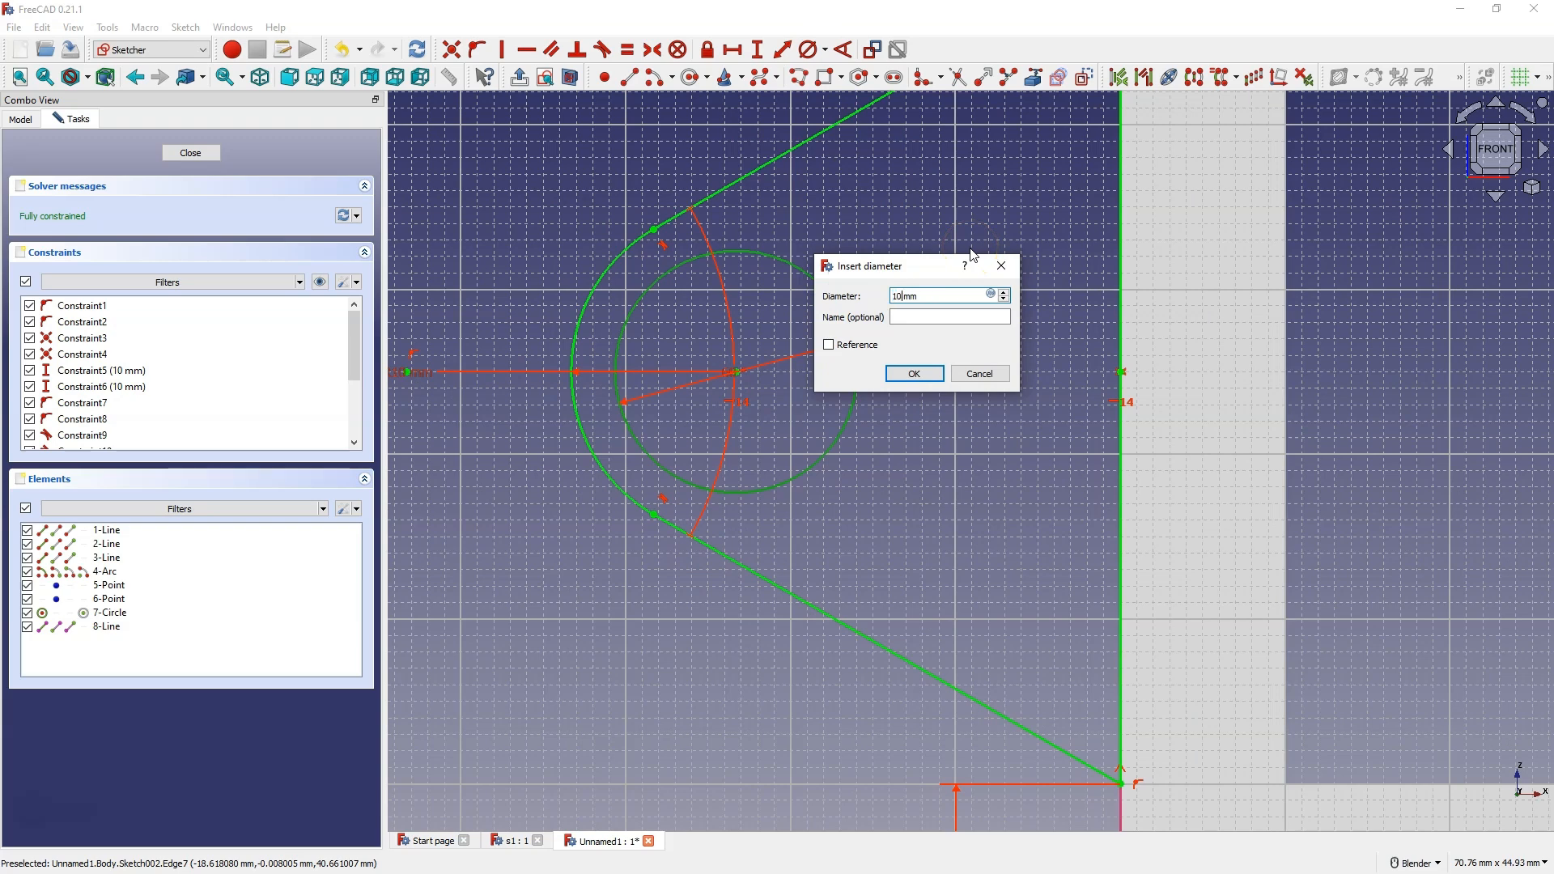
{"action": "key", "text": "Return"}
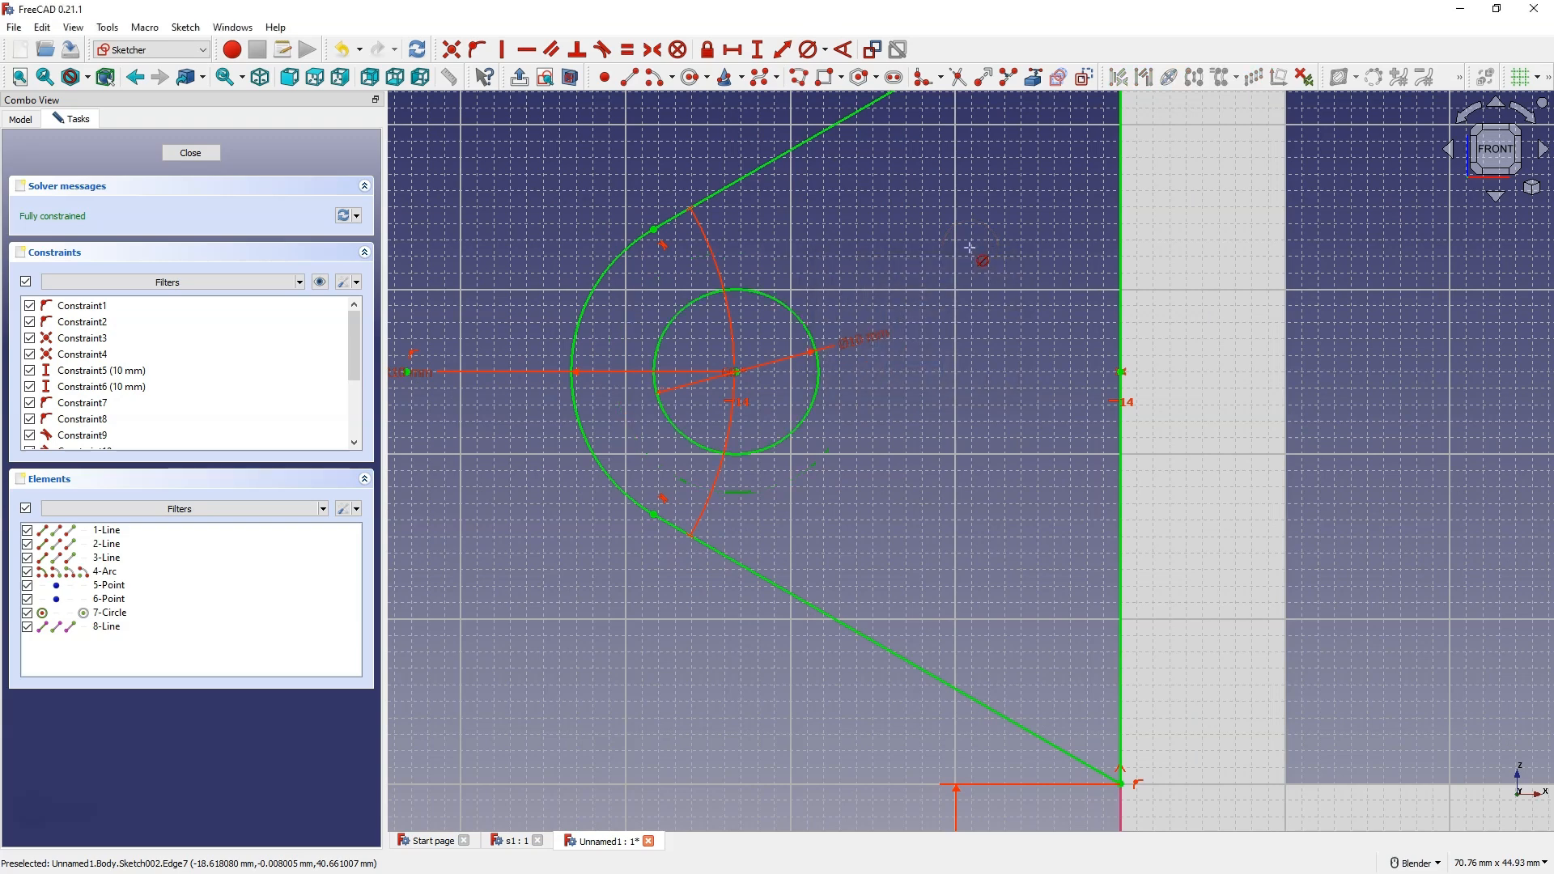
{"action": "scroll", "coordinate": [970, 247], "scroll_direction": "down", "scroll_amount": 8}
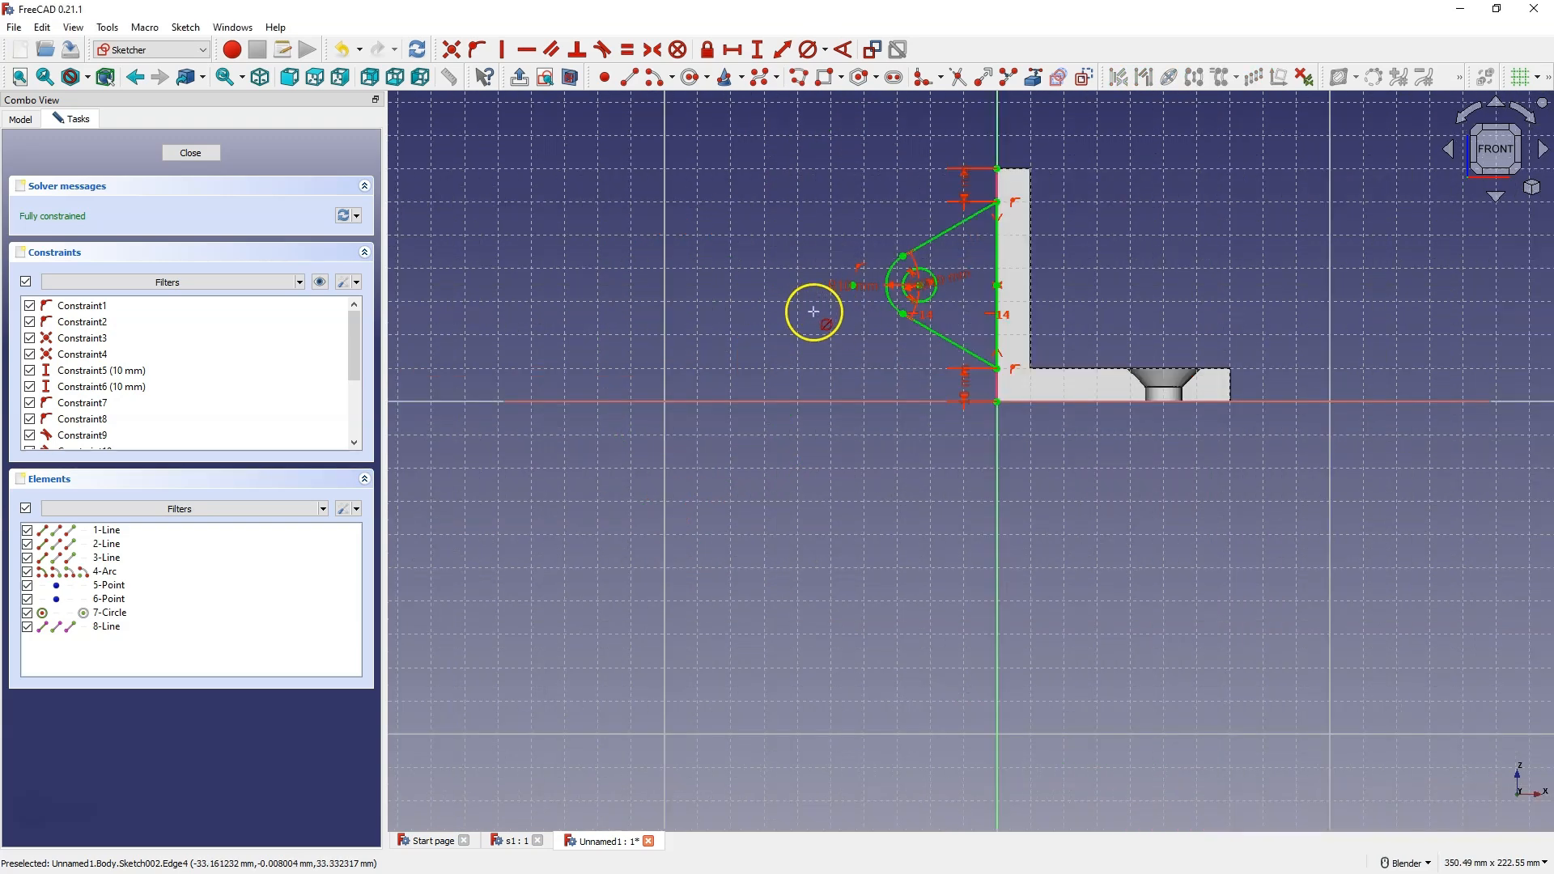
{"action": "left_click", "coordinate": [188, 152]}
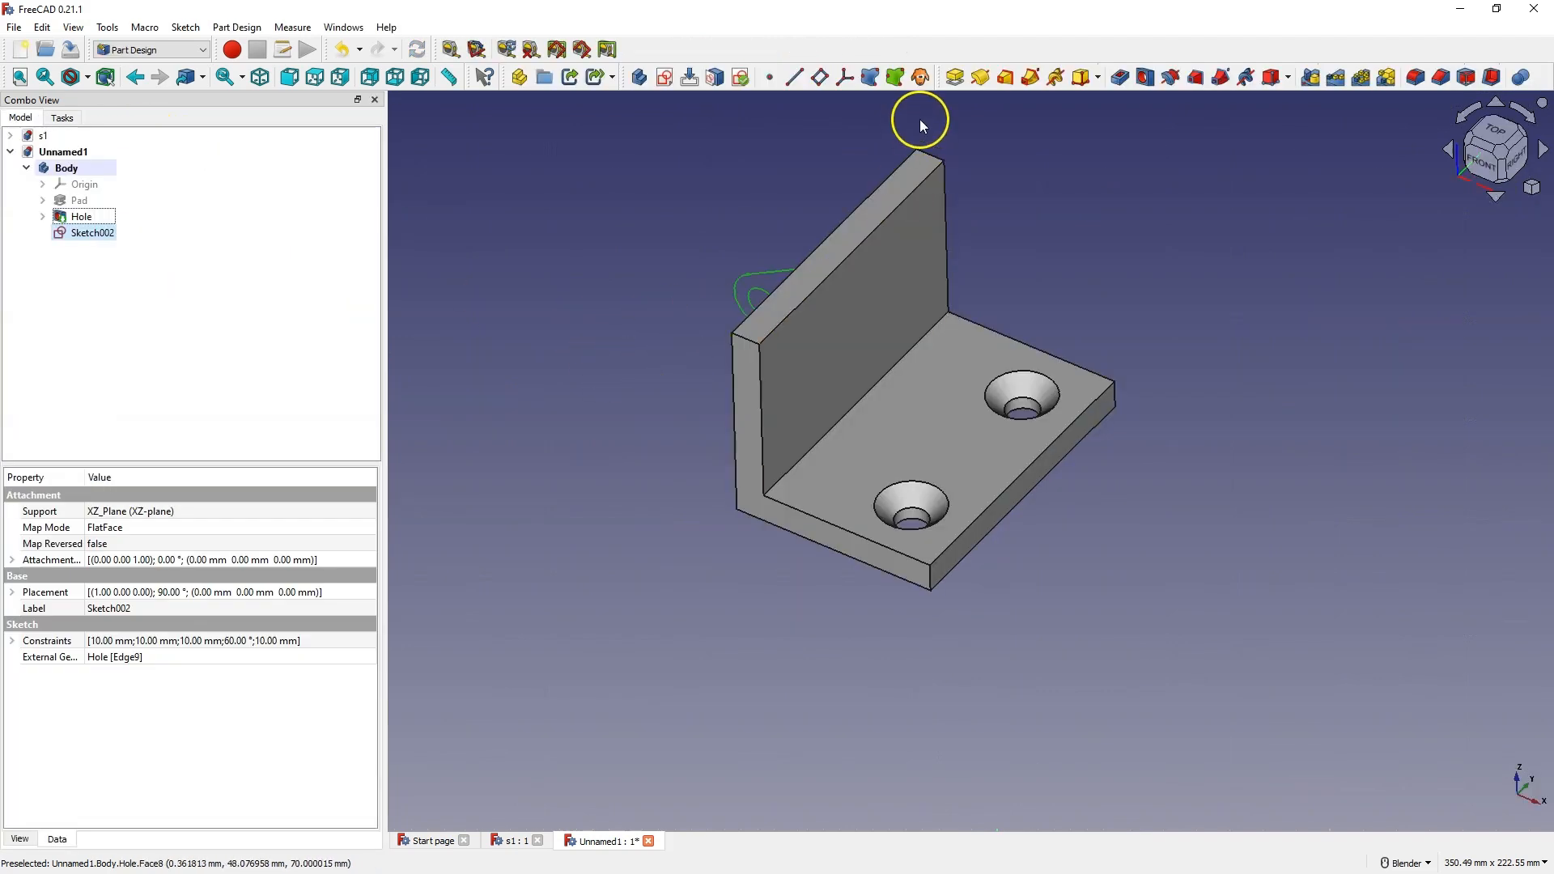
Pad the rib sketch 10 mm, symmetric to the sketch plane
{"action": "middle_click_drag", "start_coordinate": [697, 484], "coordinate": [791, 524]}
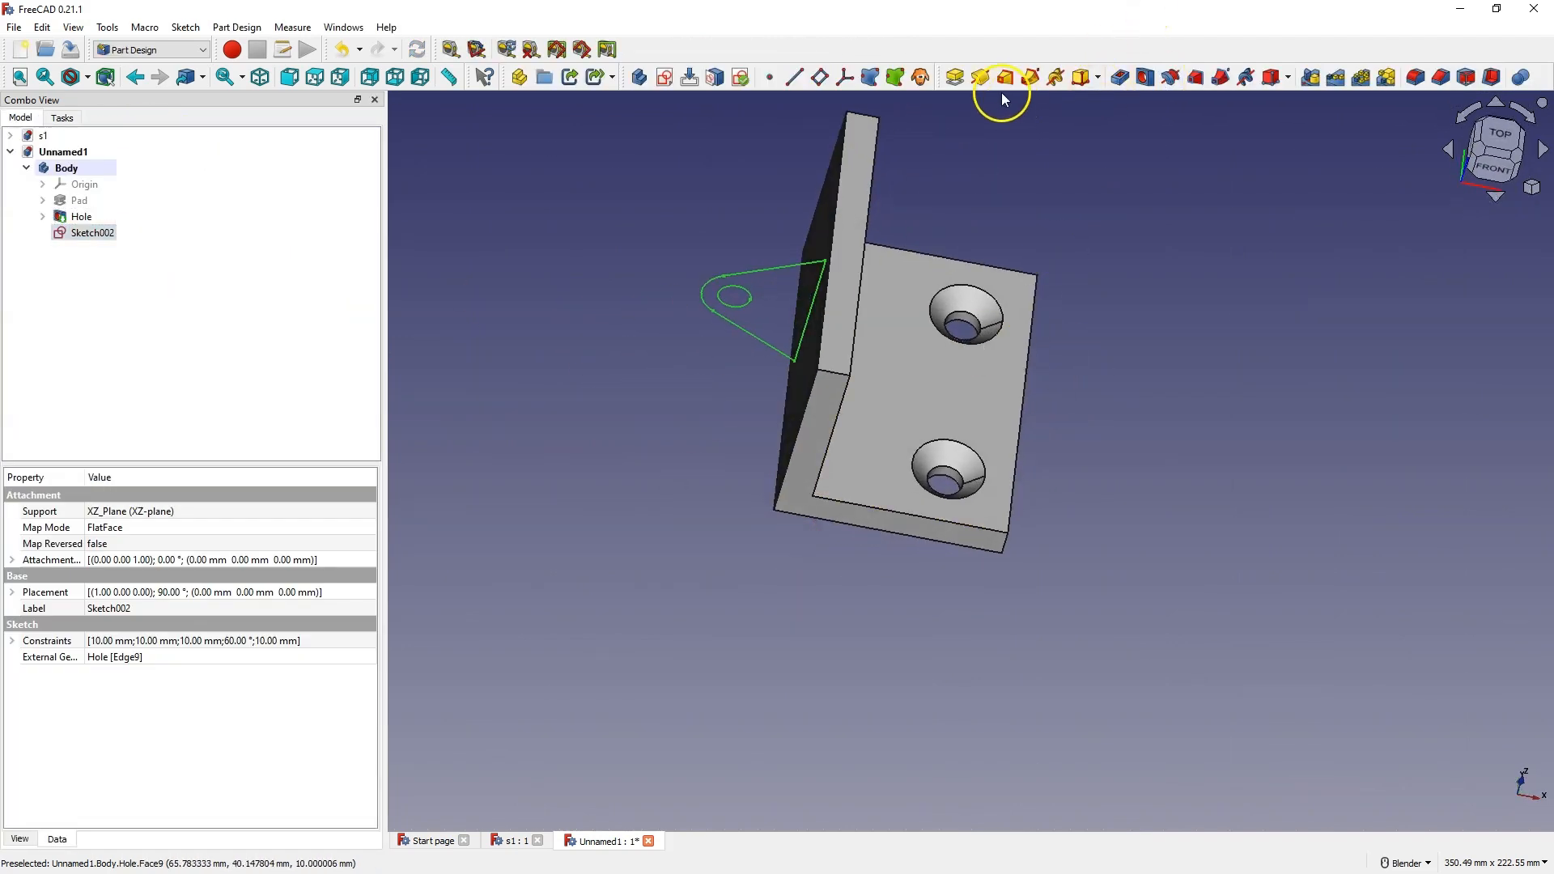
{"action": "left_click", "coordinate": [957, 77]}
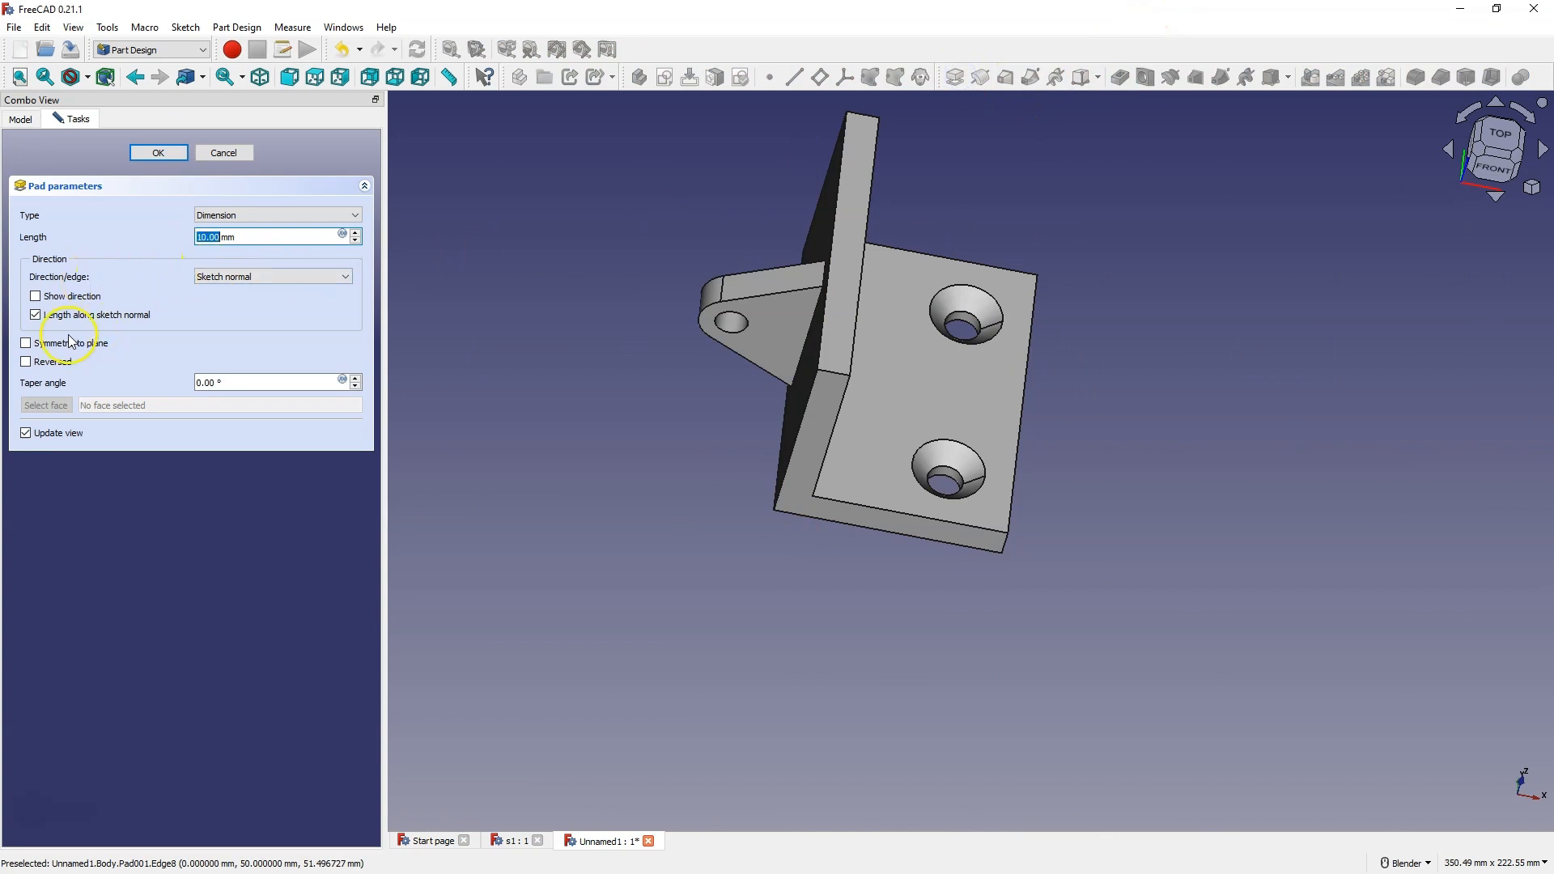
{"action": "left_click", "coordinate": [27, 344]}
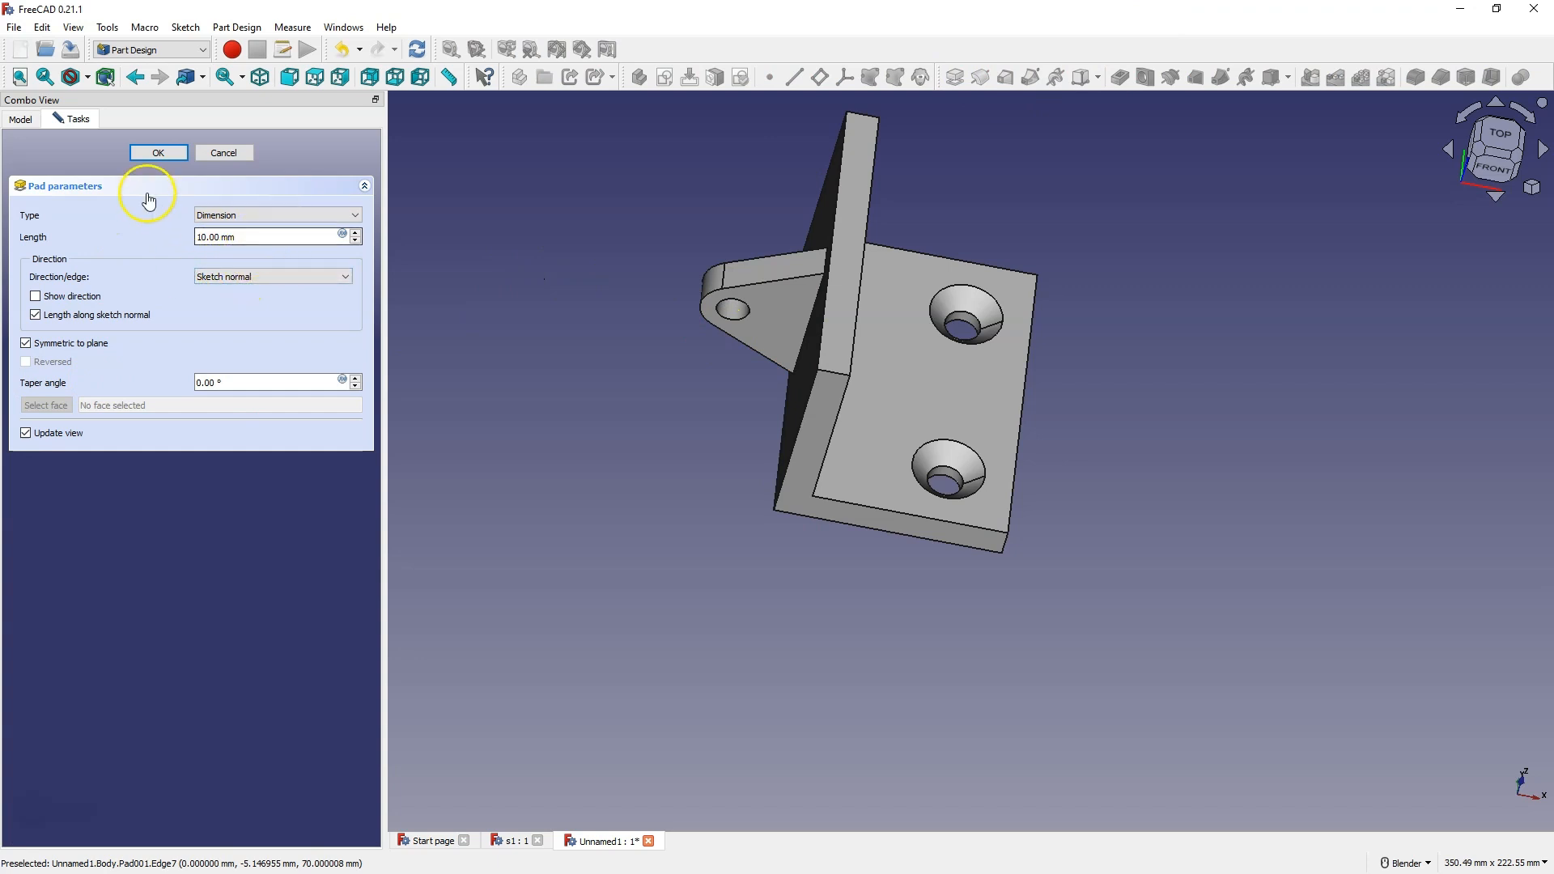
{"action": "left_click", "coordinate": [164, 154]}
{"action": "scroll", "coordinate": [1073, 355], "scroll_direction": "down", "scroll_amount": 3}
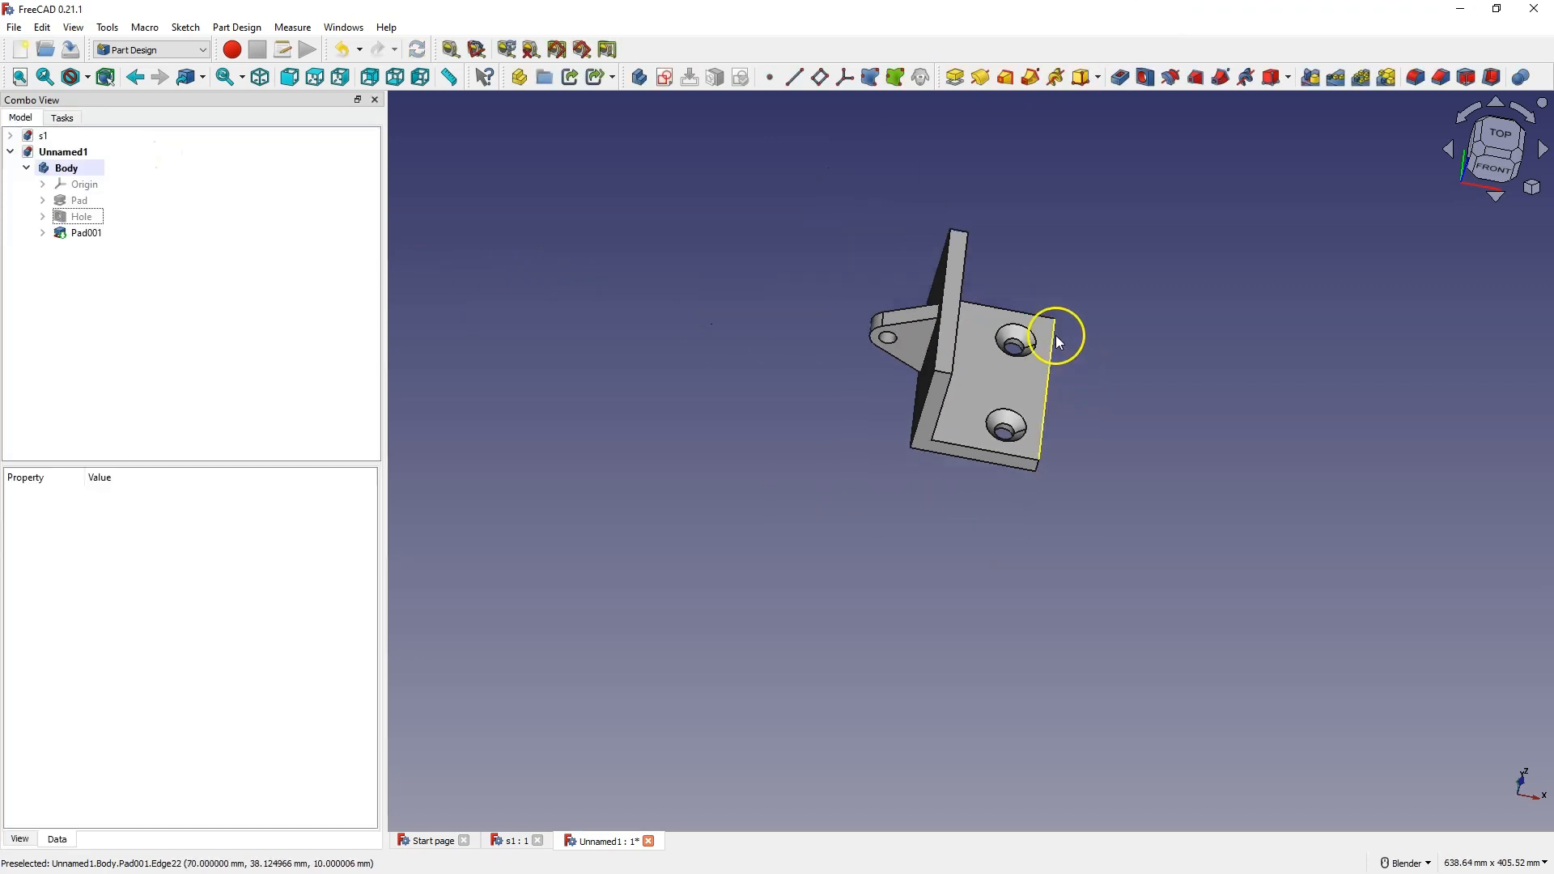
Examine the cylindrical hinge barrel of the finished part in document s1, and return to Unnamed1
{"action": "left_click", "coordinate": [506, 842]}
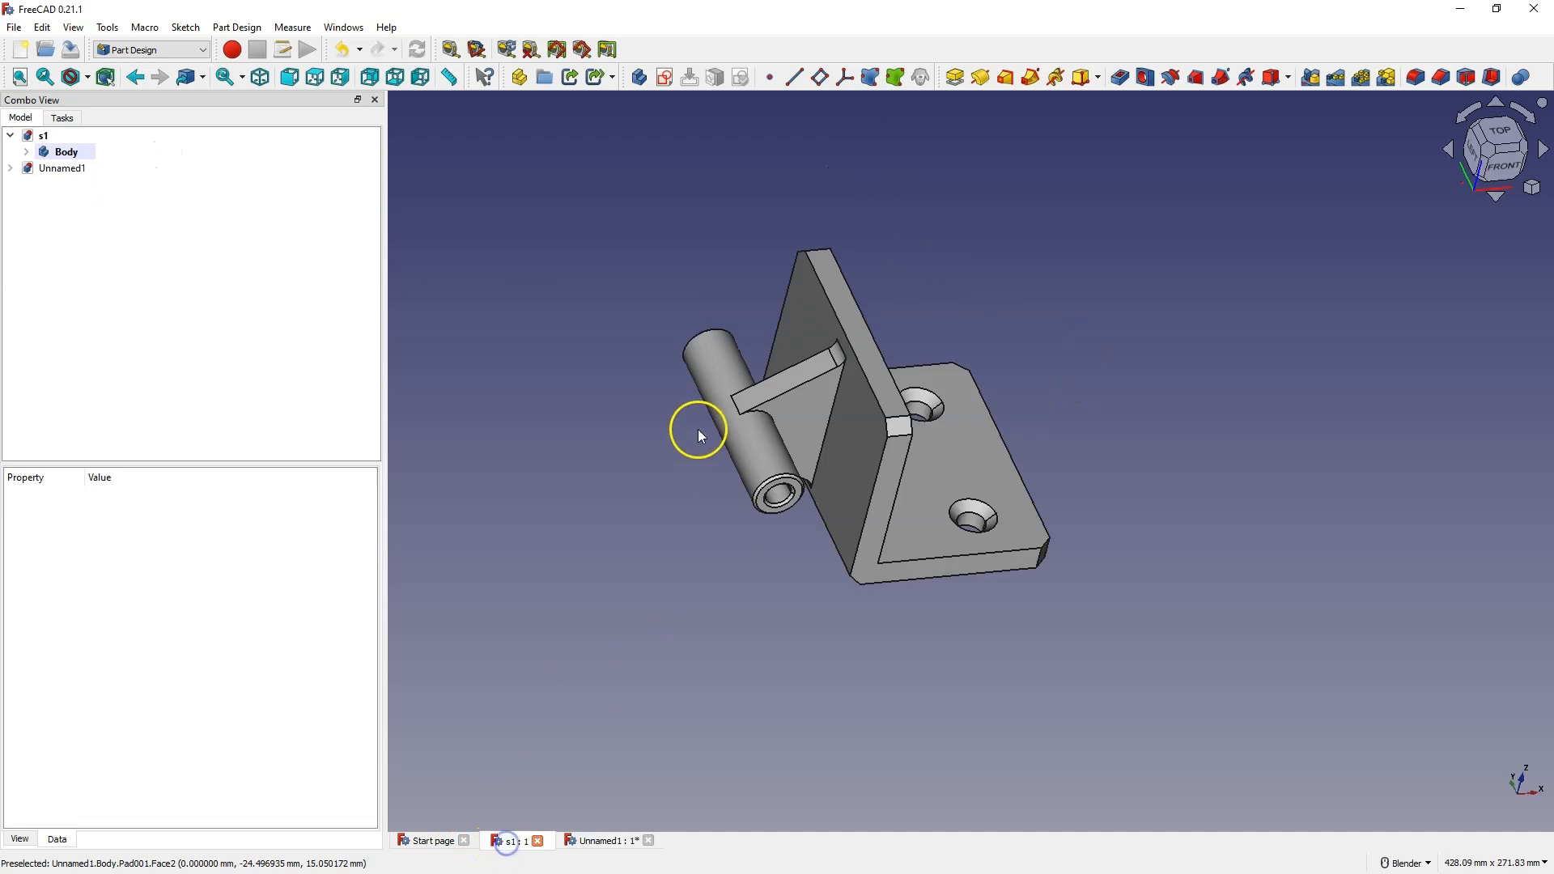
{"action": "left_click", "coordinate": [706, 343]}
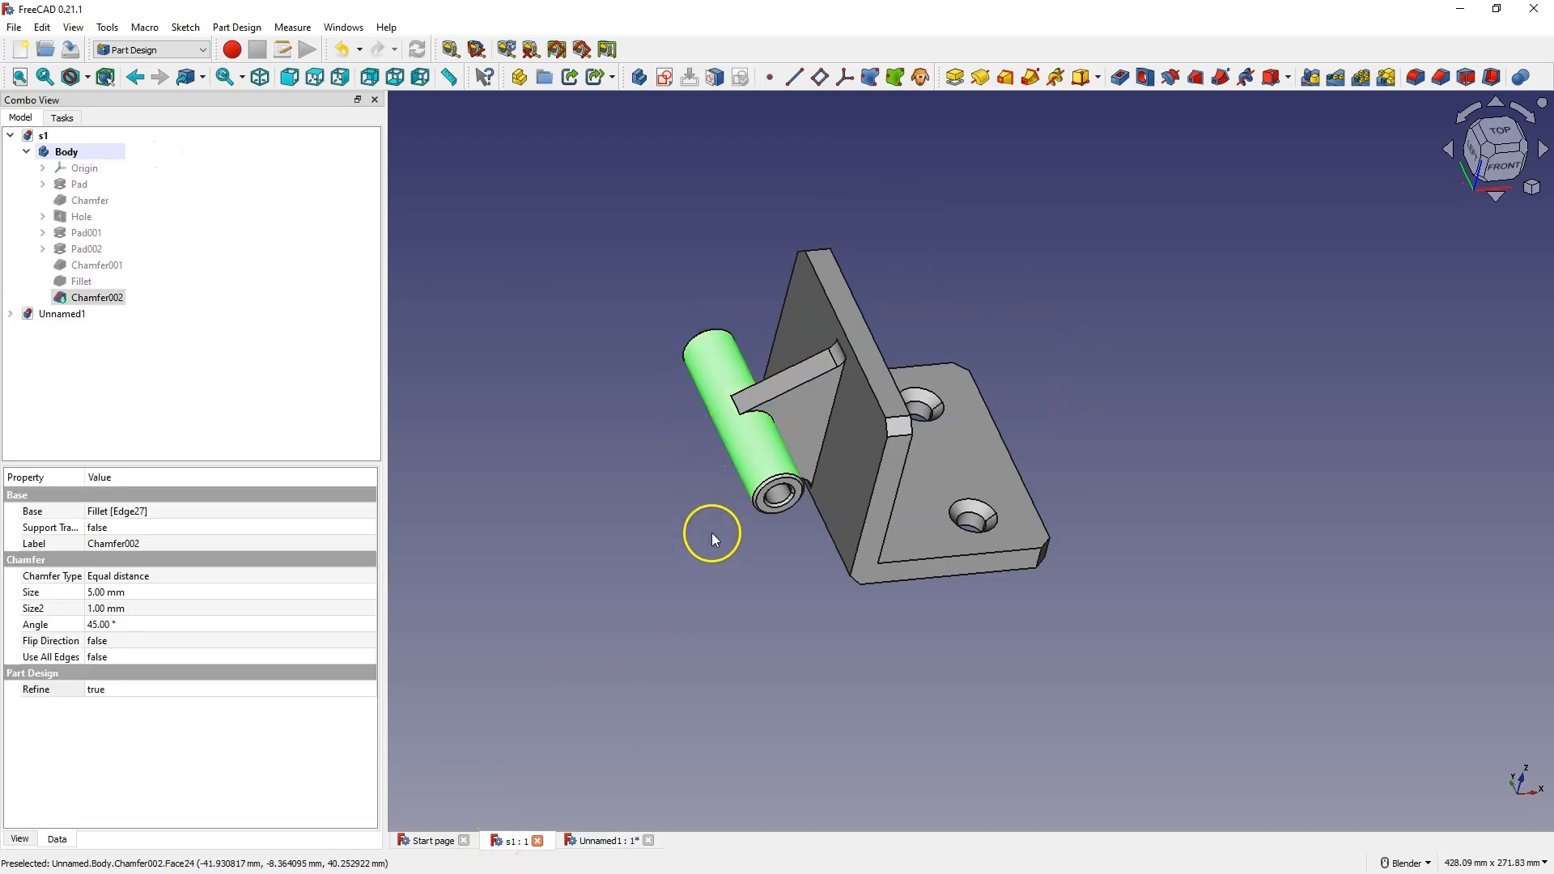
{"action": "left_click", "coordinate": [595, 842]}
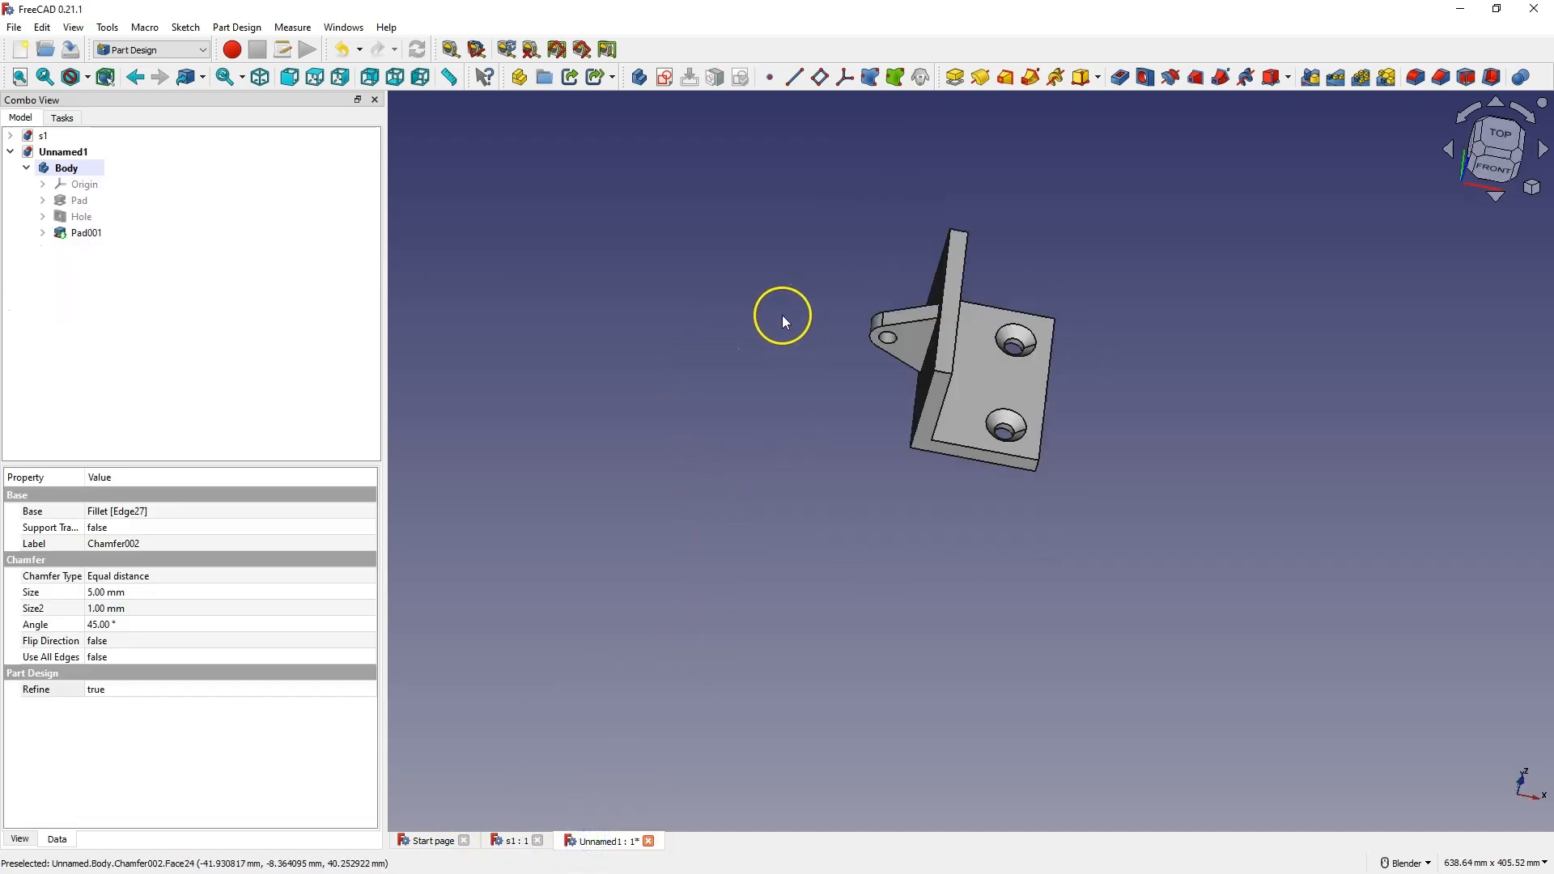
Create a new sketch on the XZ plane of the bracket body
{"action": "left_click", "coordinate": [665, 77]}
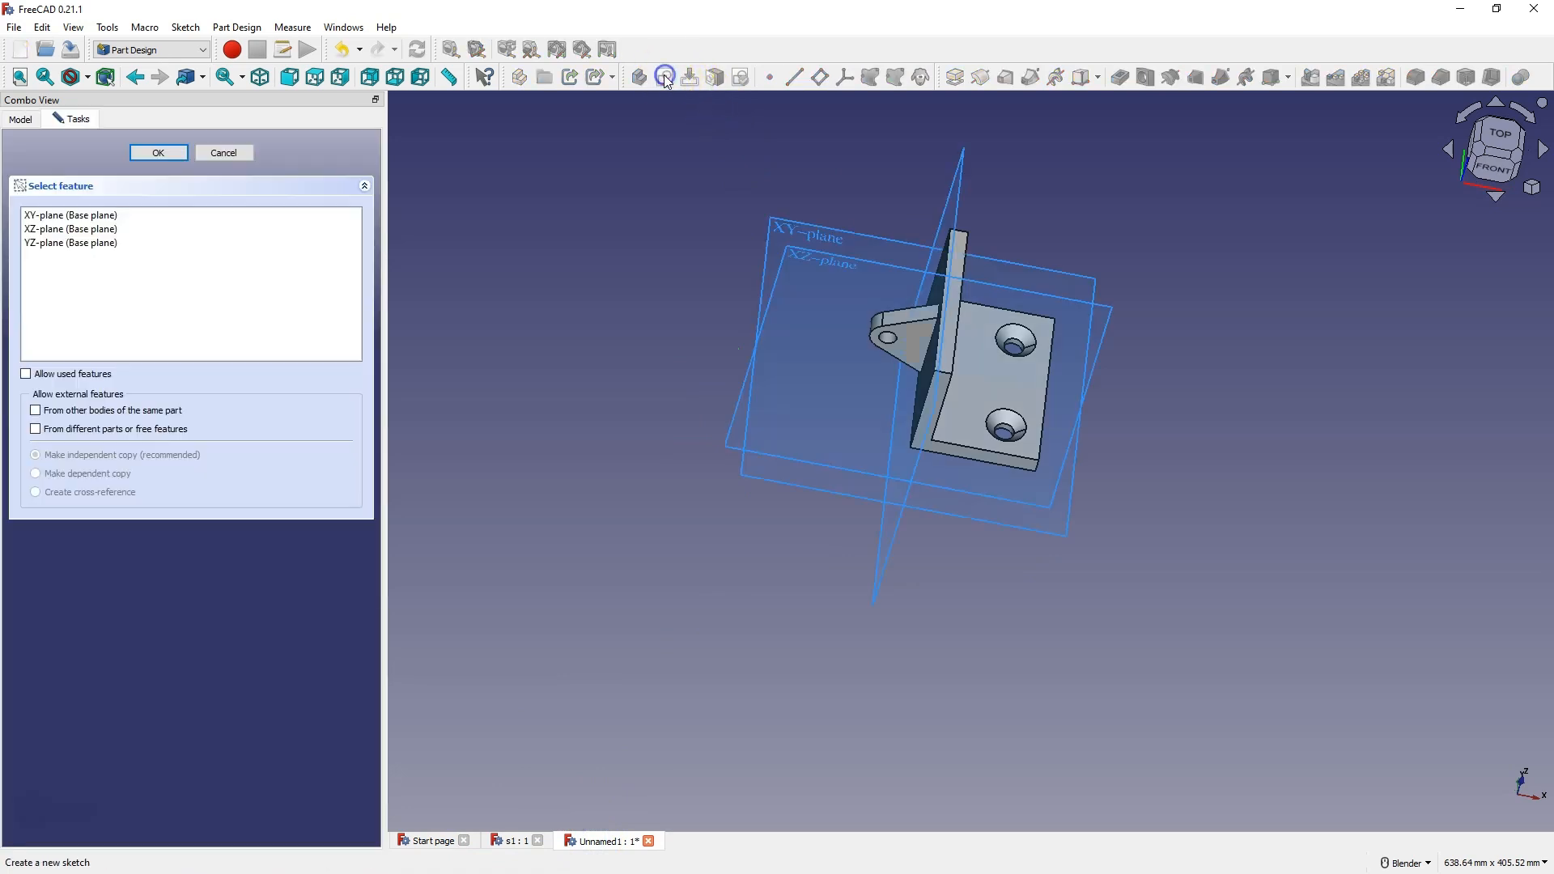
{"action": "middle_click_drag", "start_coordinate": [775, 228], "coordinate": [753, 346]}
{"action": "left_click", "coordinate": [793, 334]}
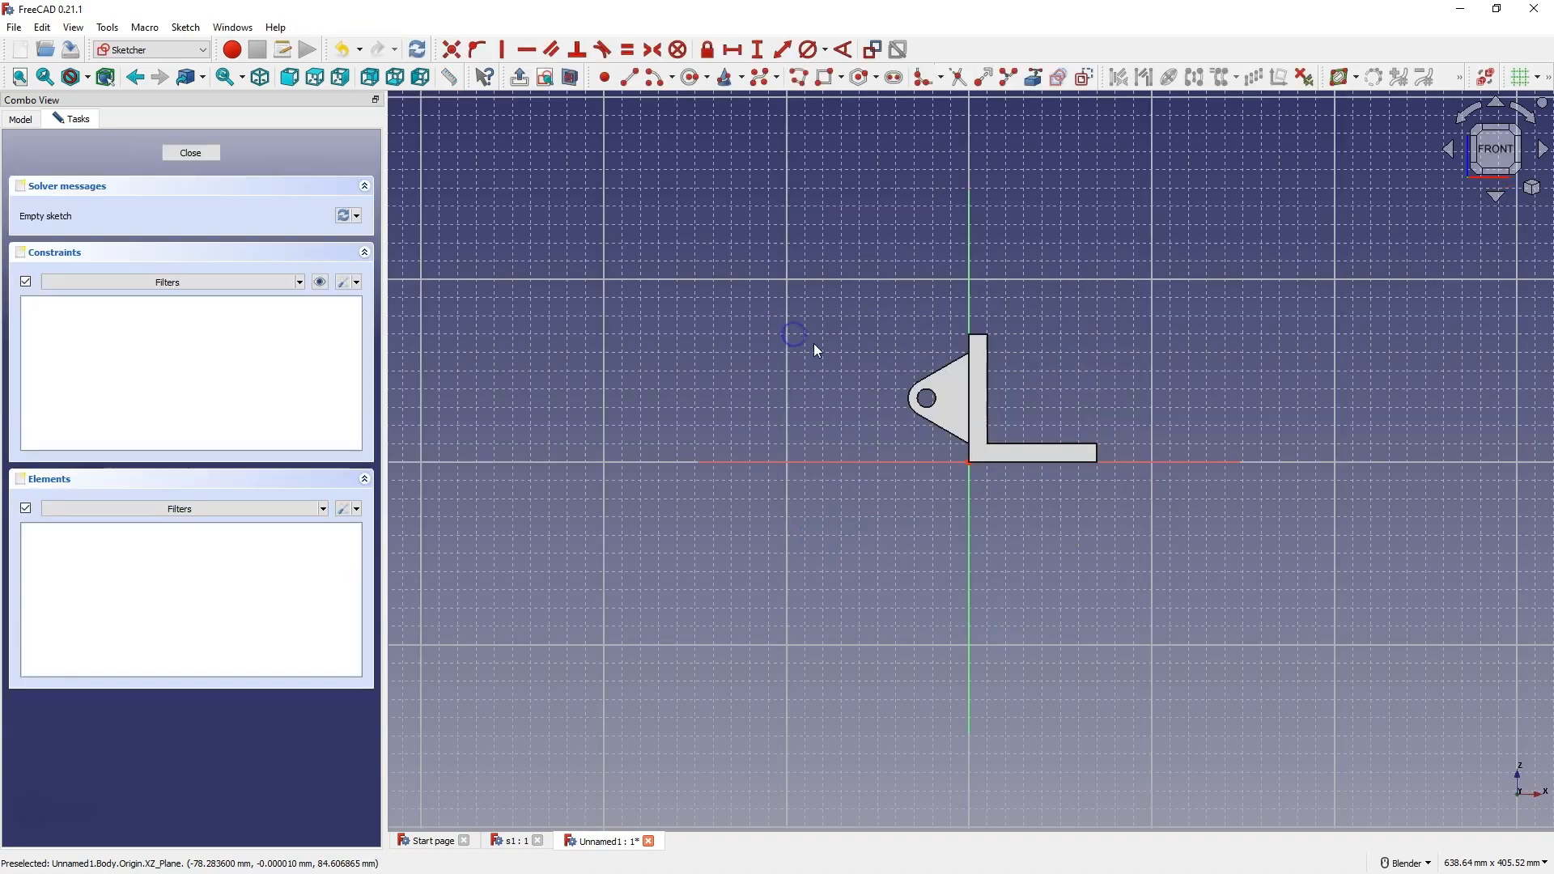
{"action": "scroll", "coordinate": [931, 395], "scroll_direction": "up", "scroll_amount": 6}
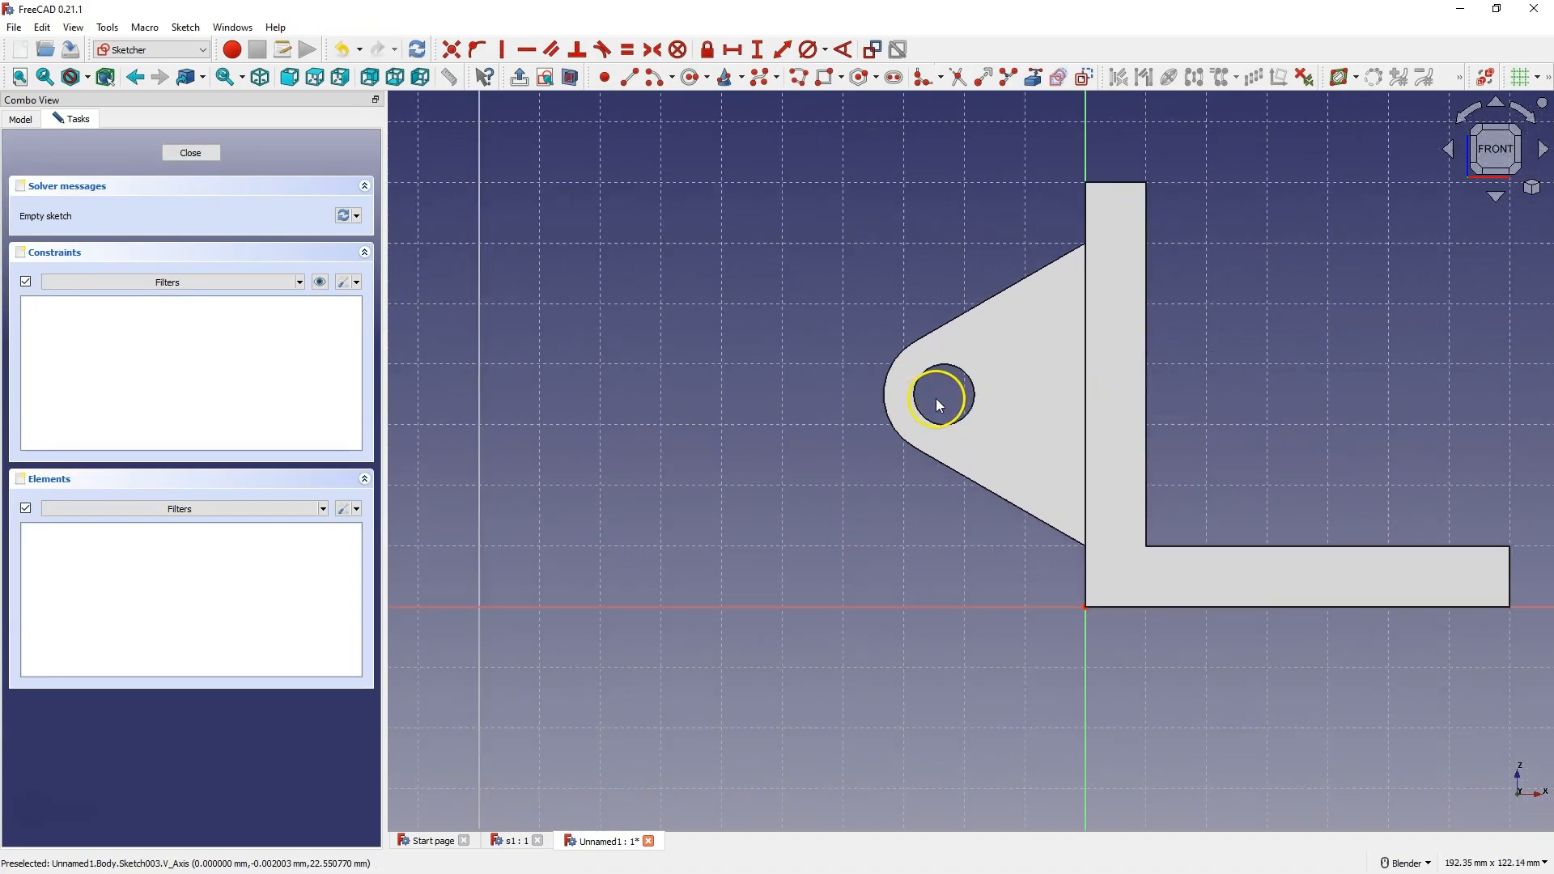
Link the rib's rounded end and hole edge as external geometry and section the model at the sketch plane
{"action": "left_click", "coordinate": [1034, 82]}
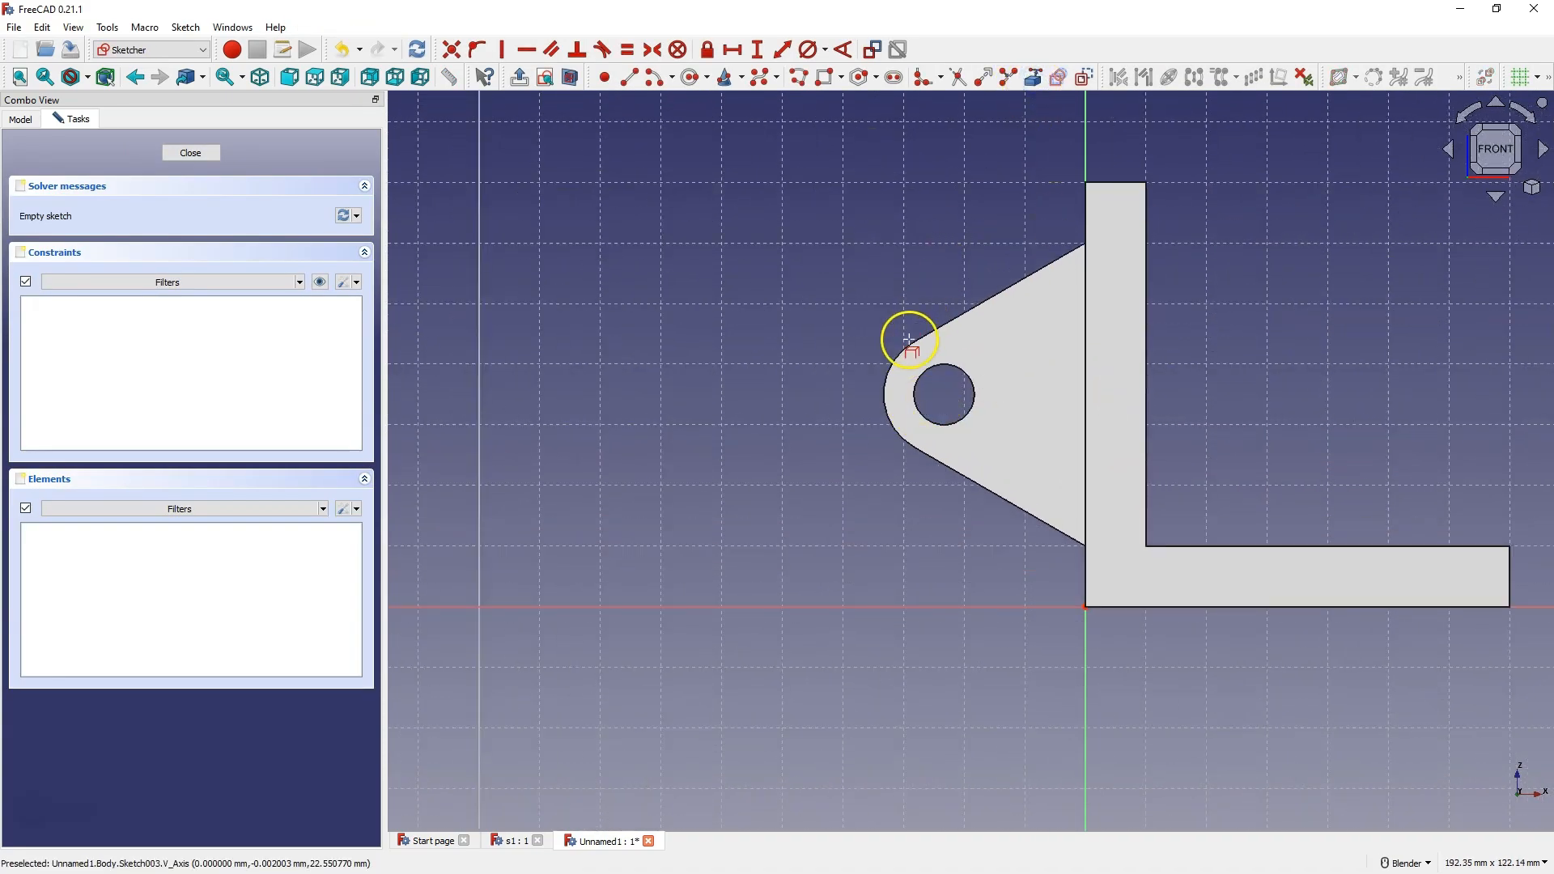
{"action": "left_click", "coordinate": [892, 366]}
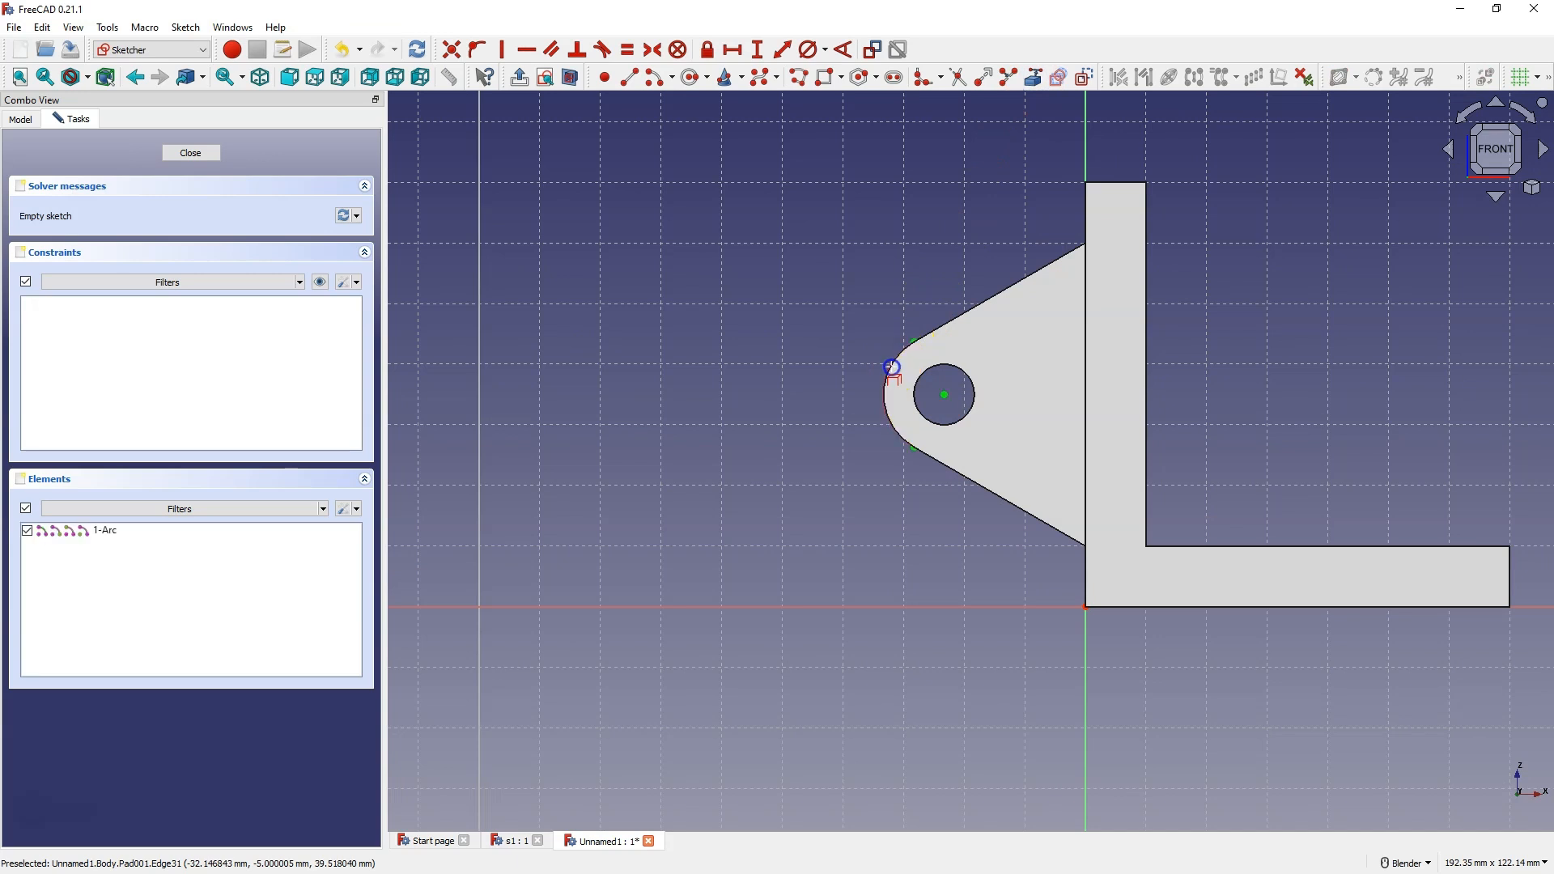
{"action": "left_click", "coordinate": [935, 380]}
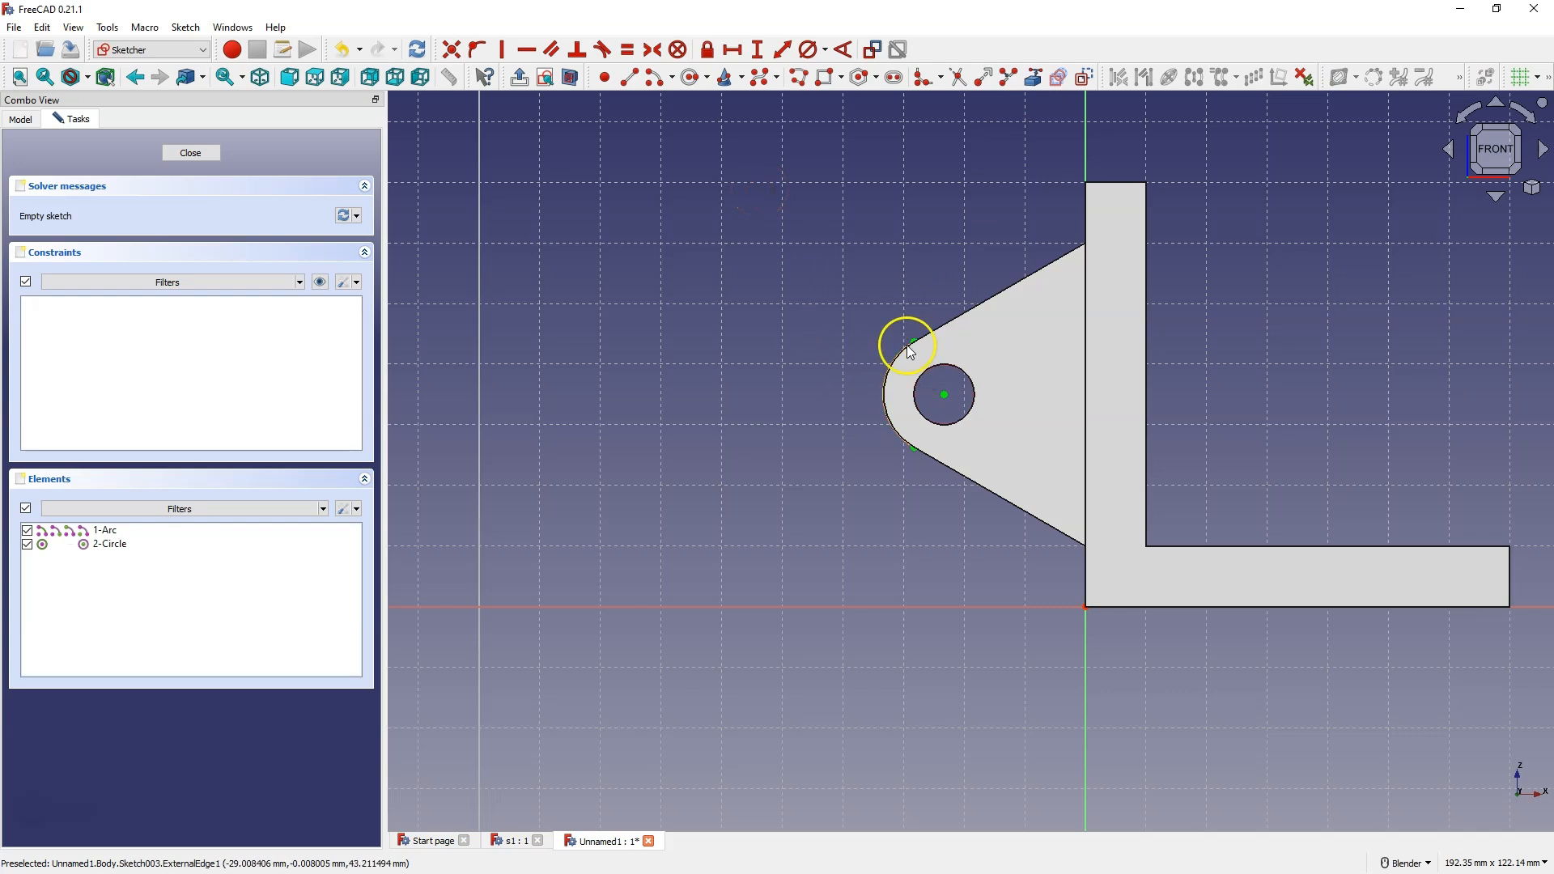
{"action": "left_click", "coordinate": [189, 30]}
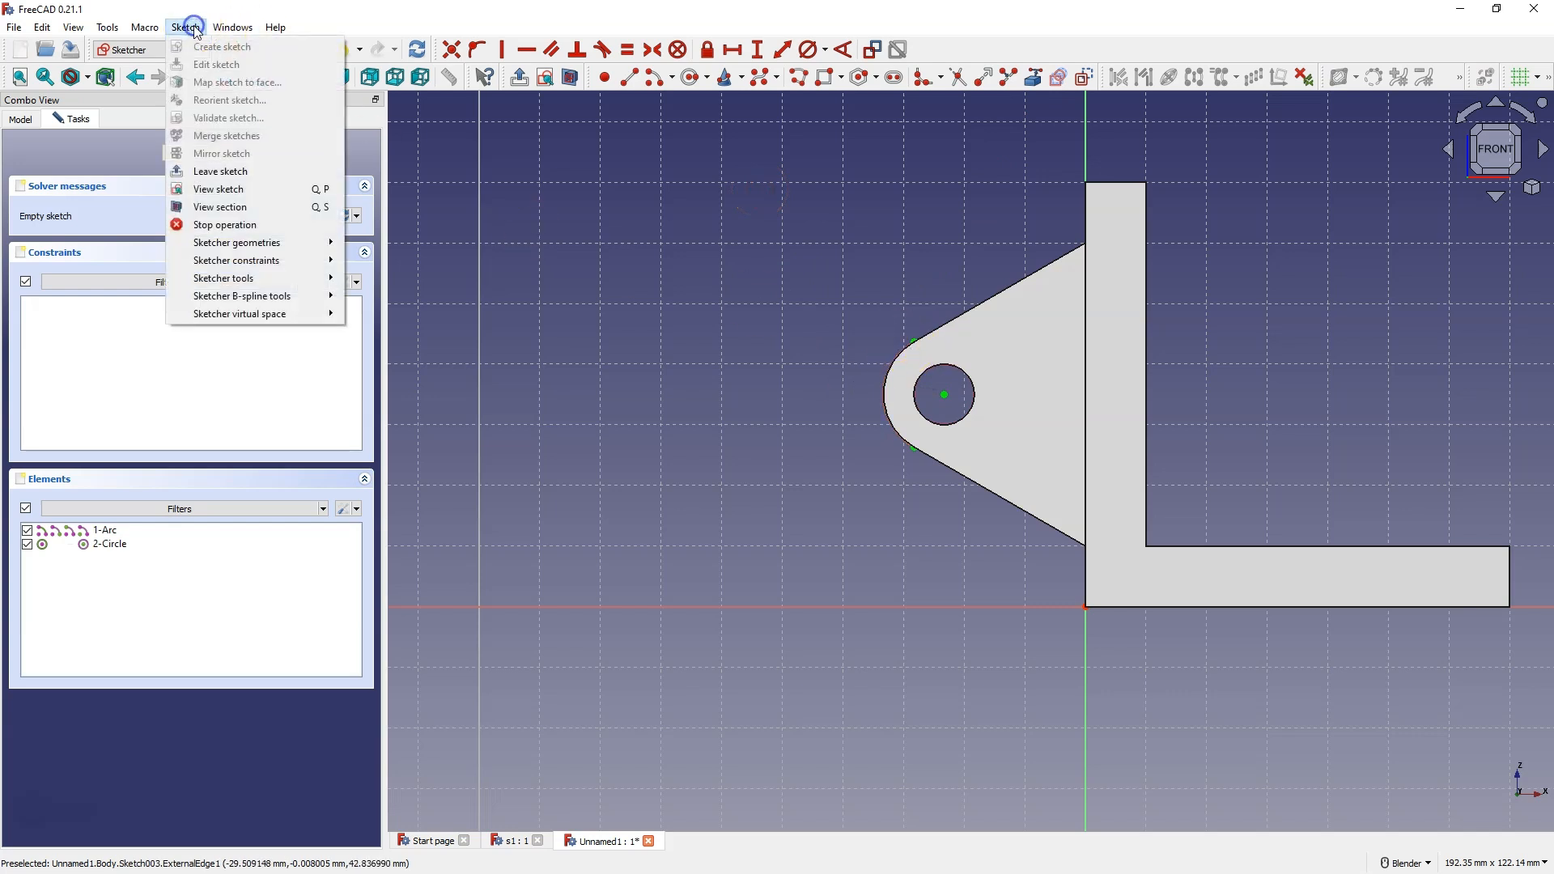
{"action": "left_click", "coordinate": [223, 206]}
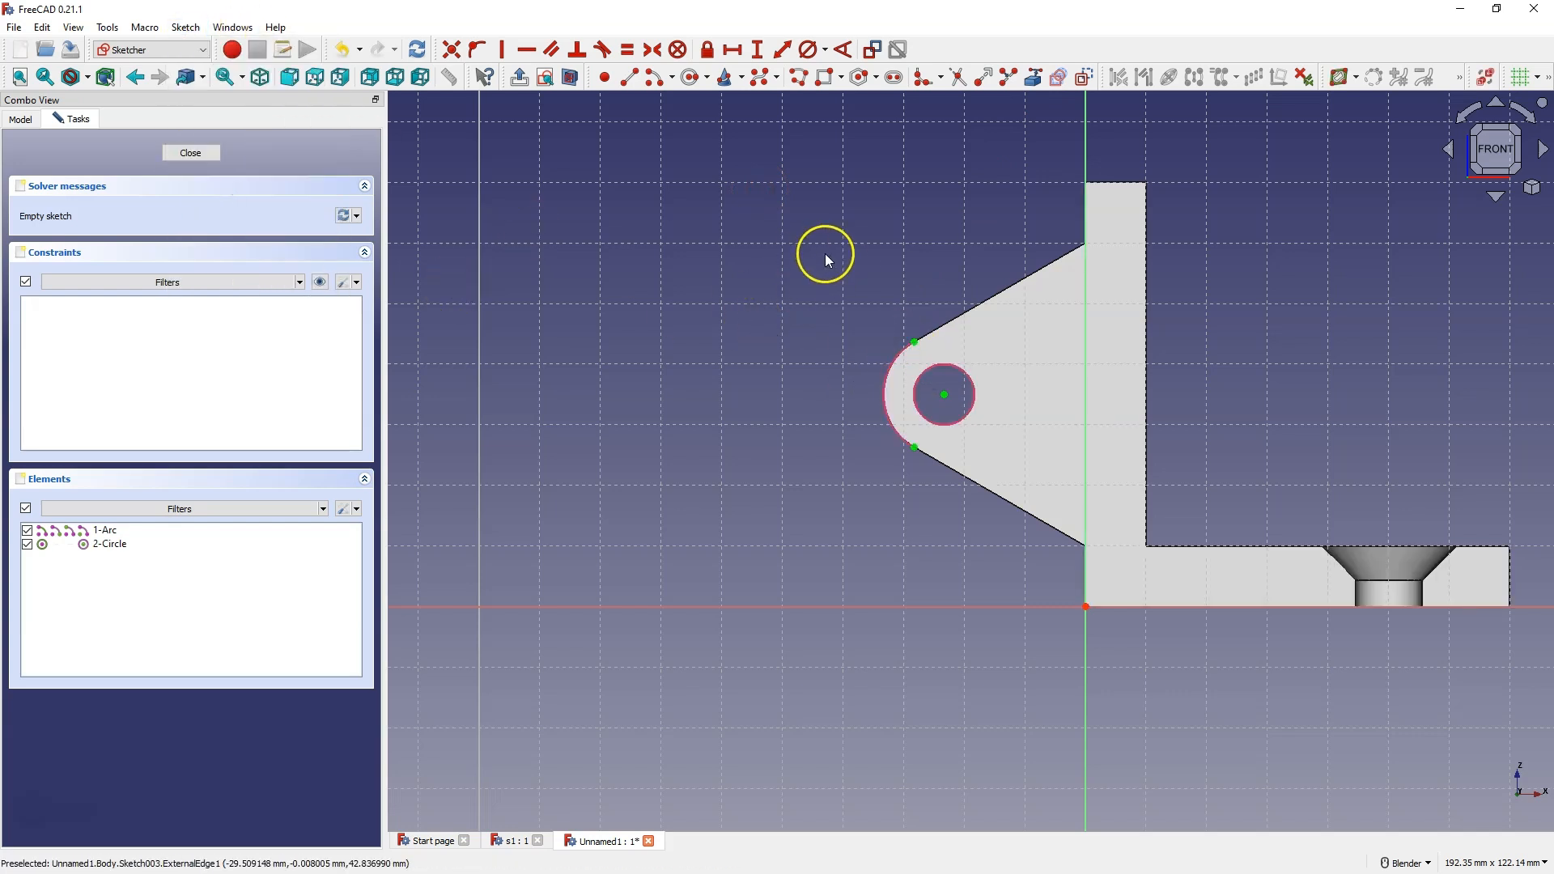
Draw a circle of 10 mm radius centred on the rib's hole and passing through the upper end of the external arc
{"action": "left_click", "coordinate": [687, 76]}
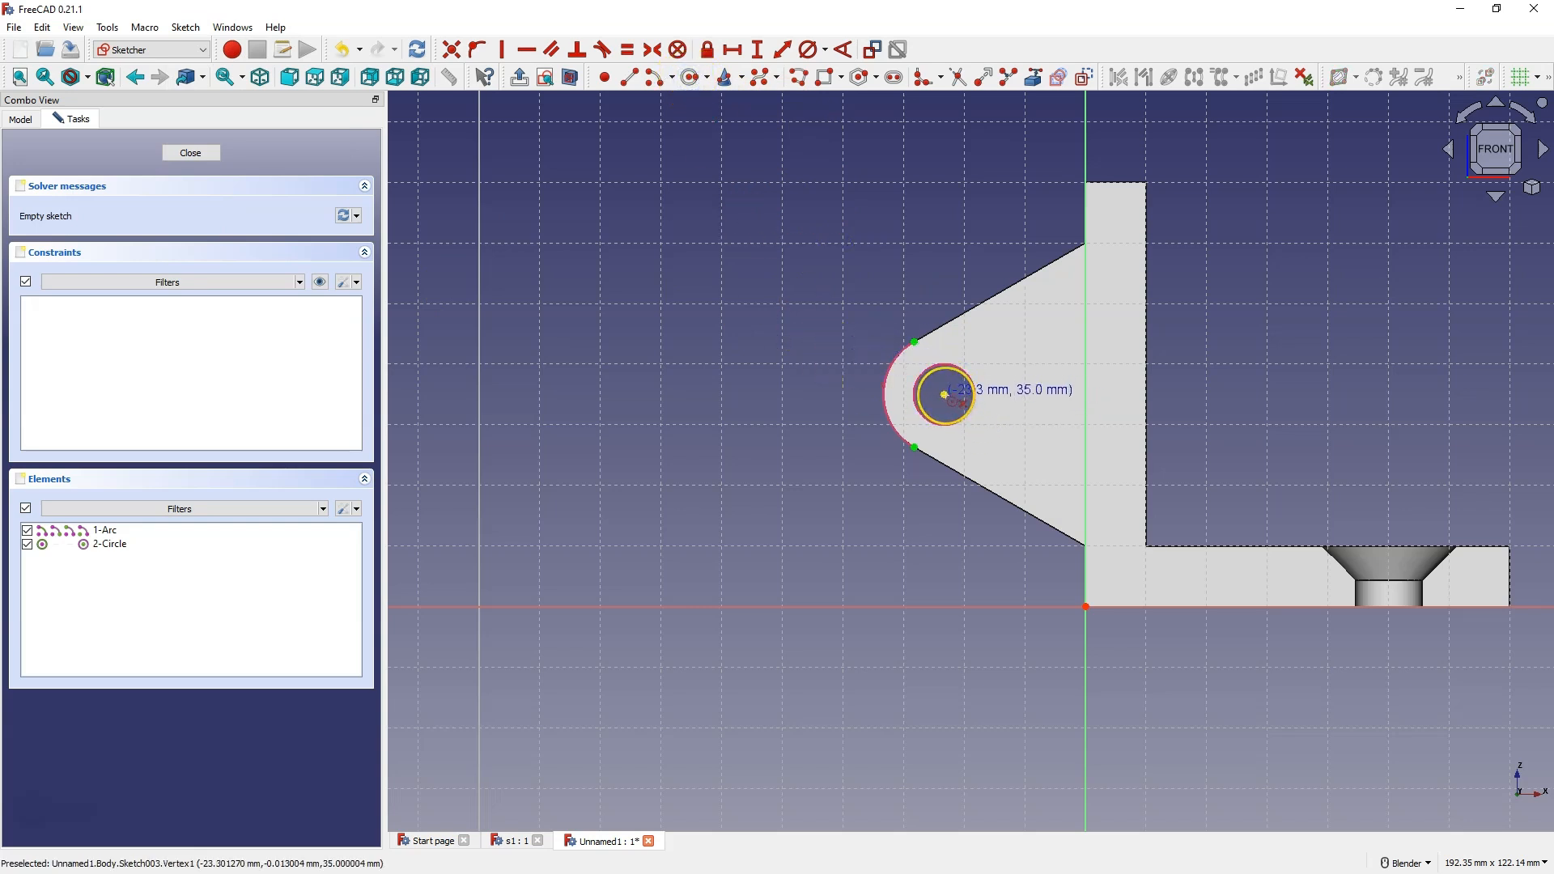
{"action": "left_click", "coordinate": [944, 394]}
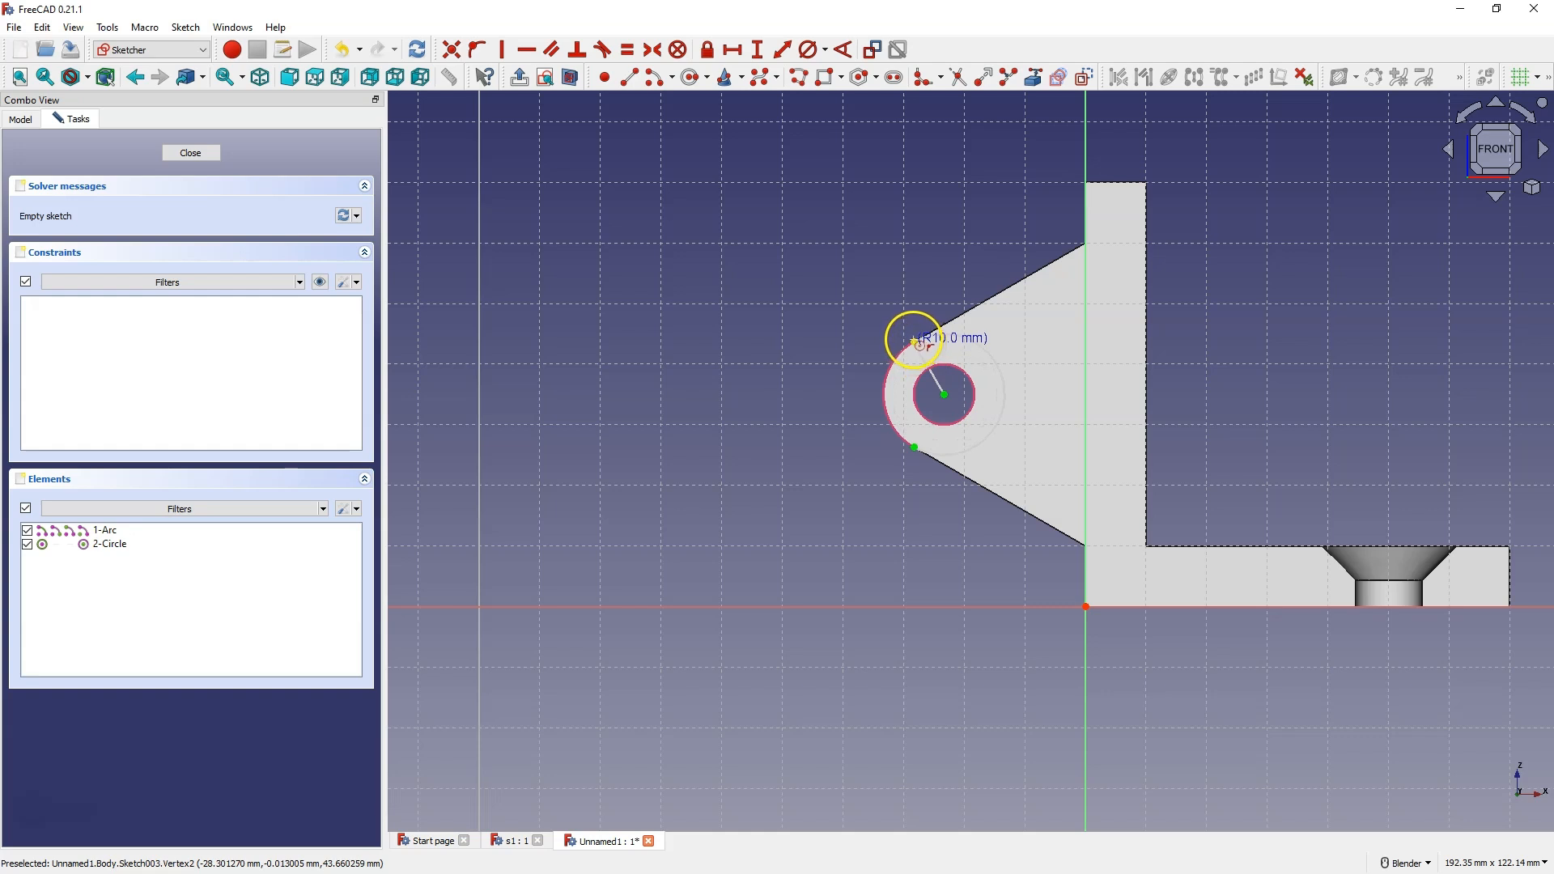
{"action": "left_click", "coordinate": [915, 347]}
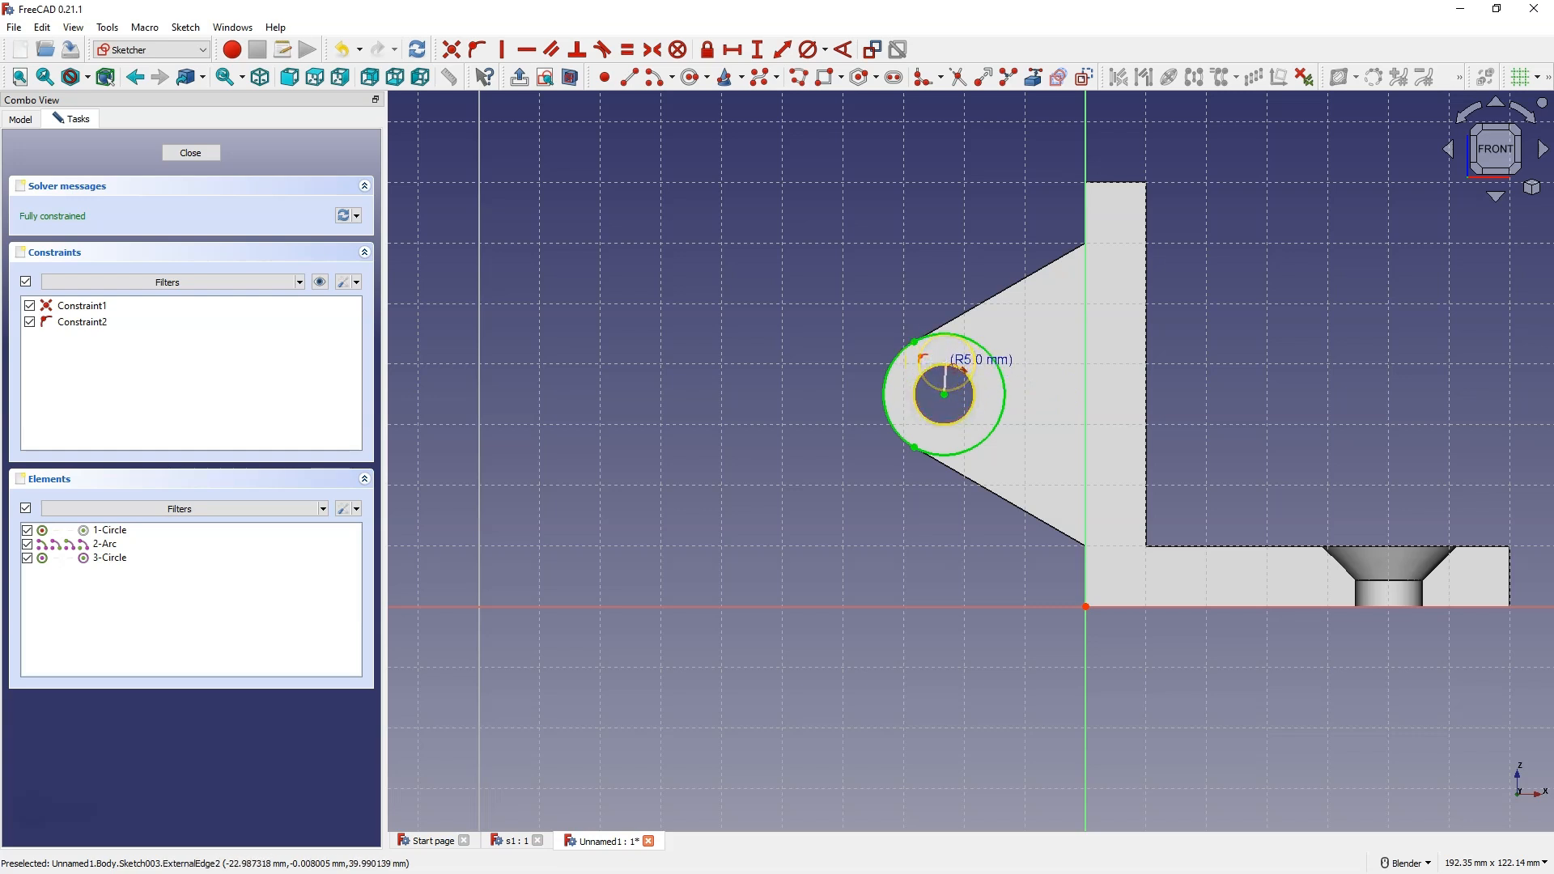
Draw an inner circle centred on the rib's hole, constrain it equal to the external hole edge, and close the sketch
{"action": "left_click", "coordinate": [947, 366]}
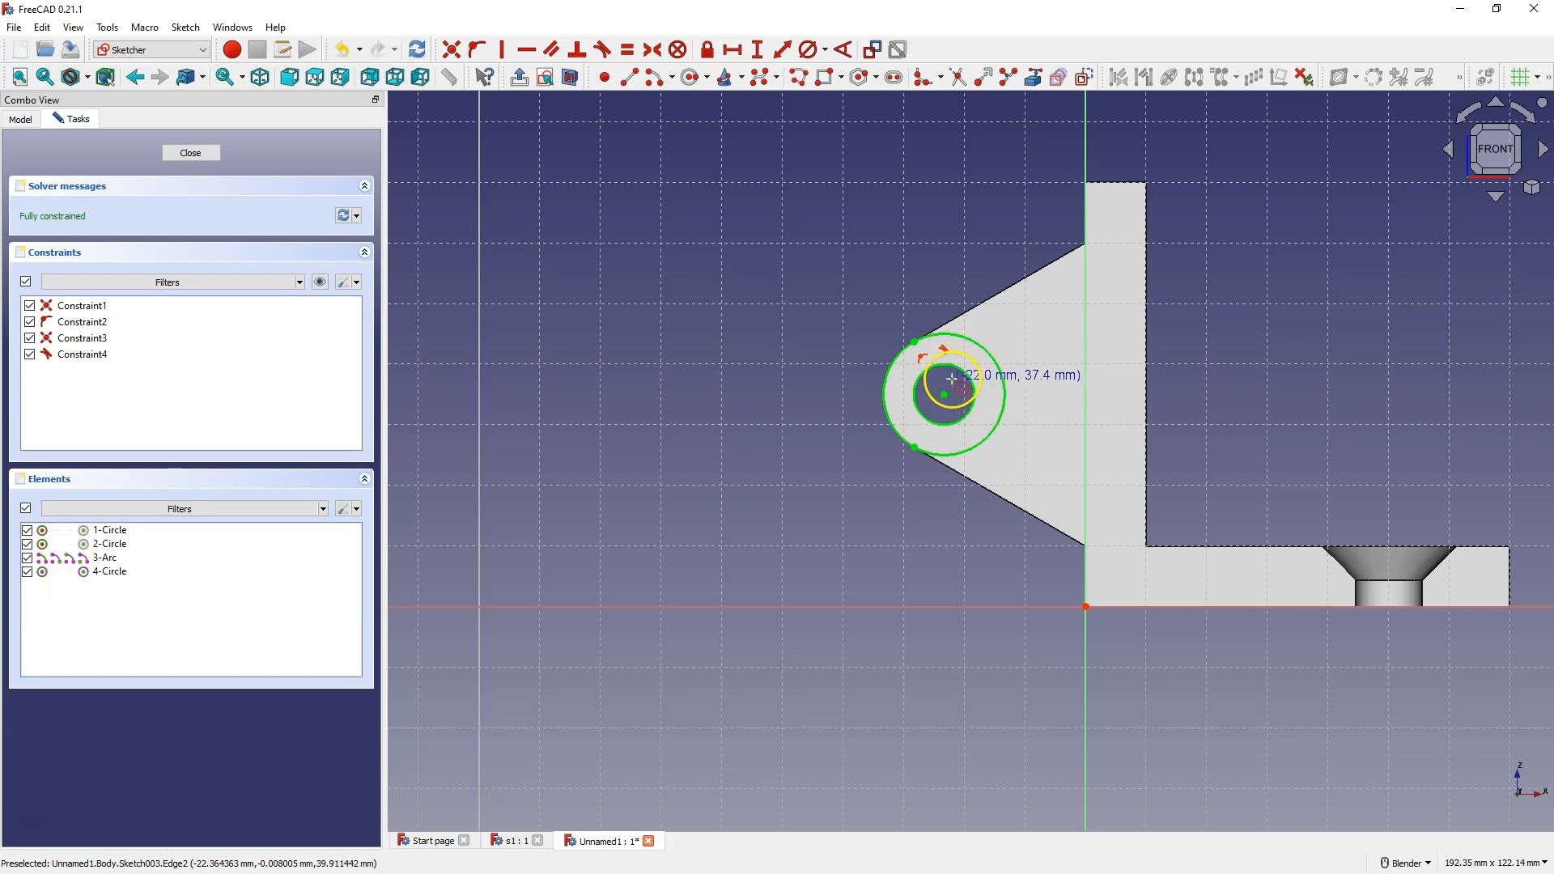
{"action": "key", "text": "Delete"}
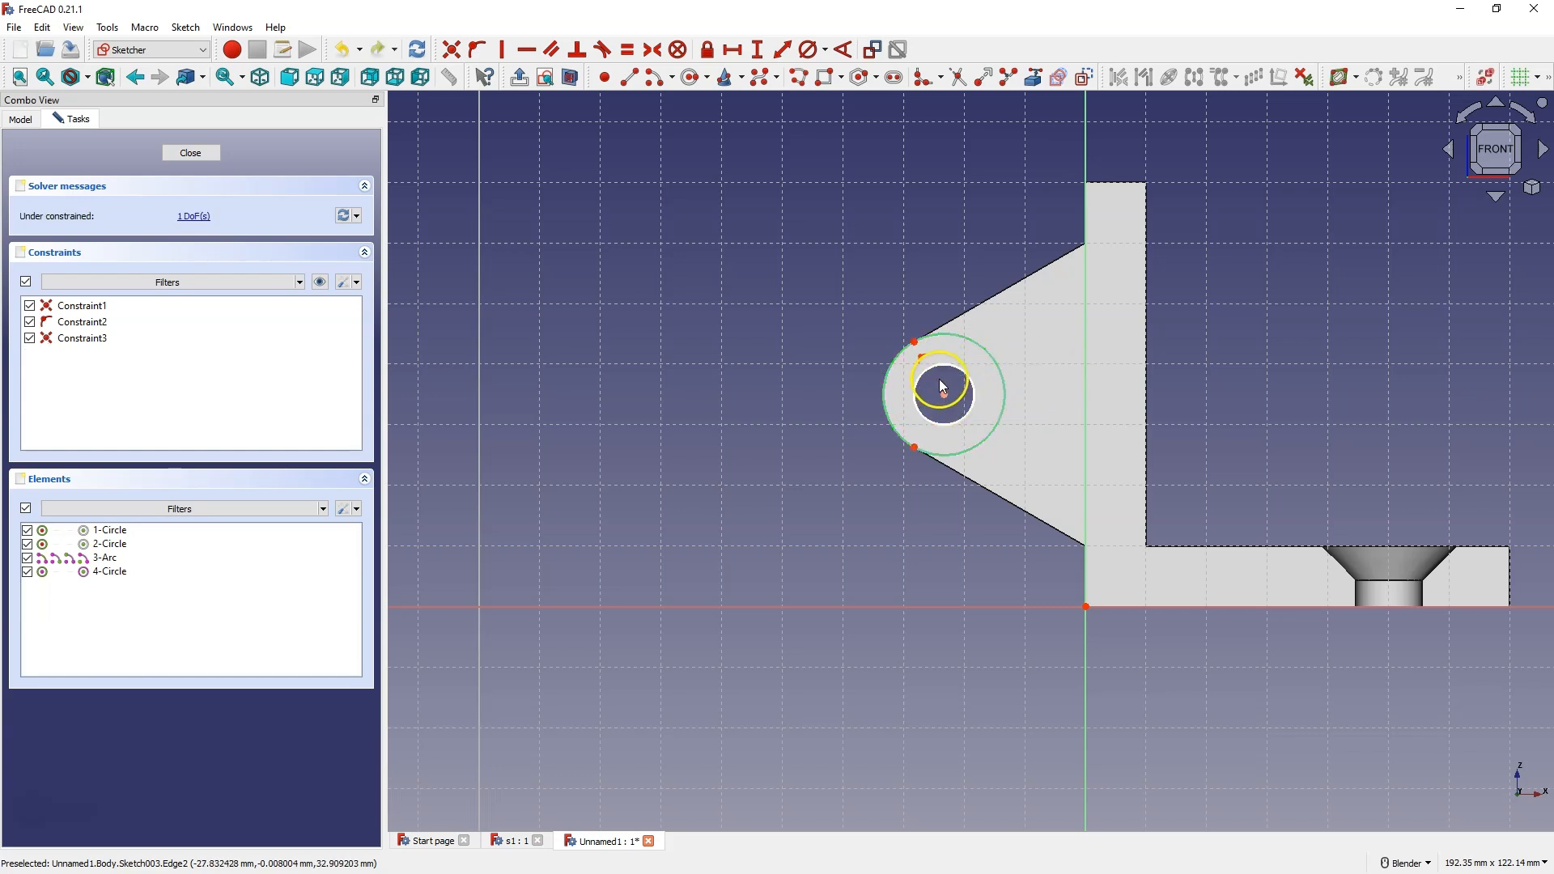
{"action": "left_click_drag", "start_coordinate": [944, 368], "coordinate": [947, 389]}
{"action": "left_click", "coordinate": [954, 389]}
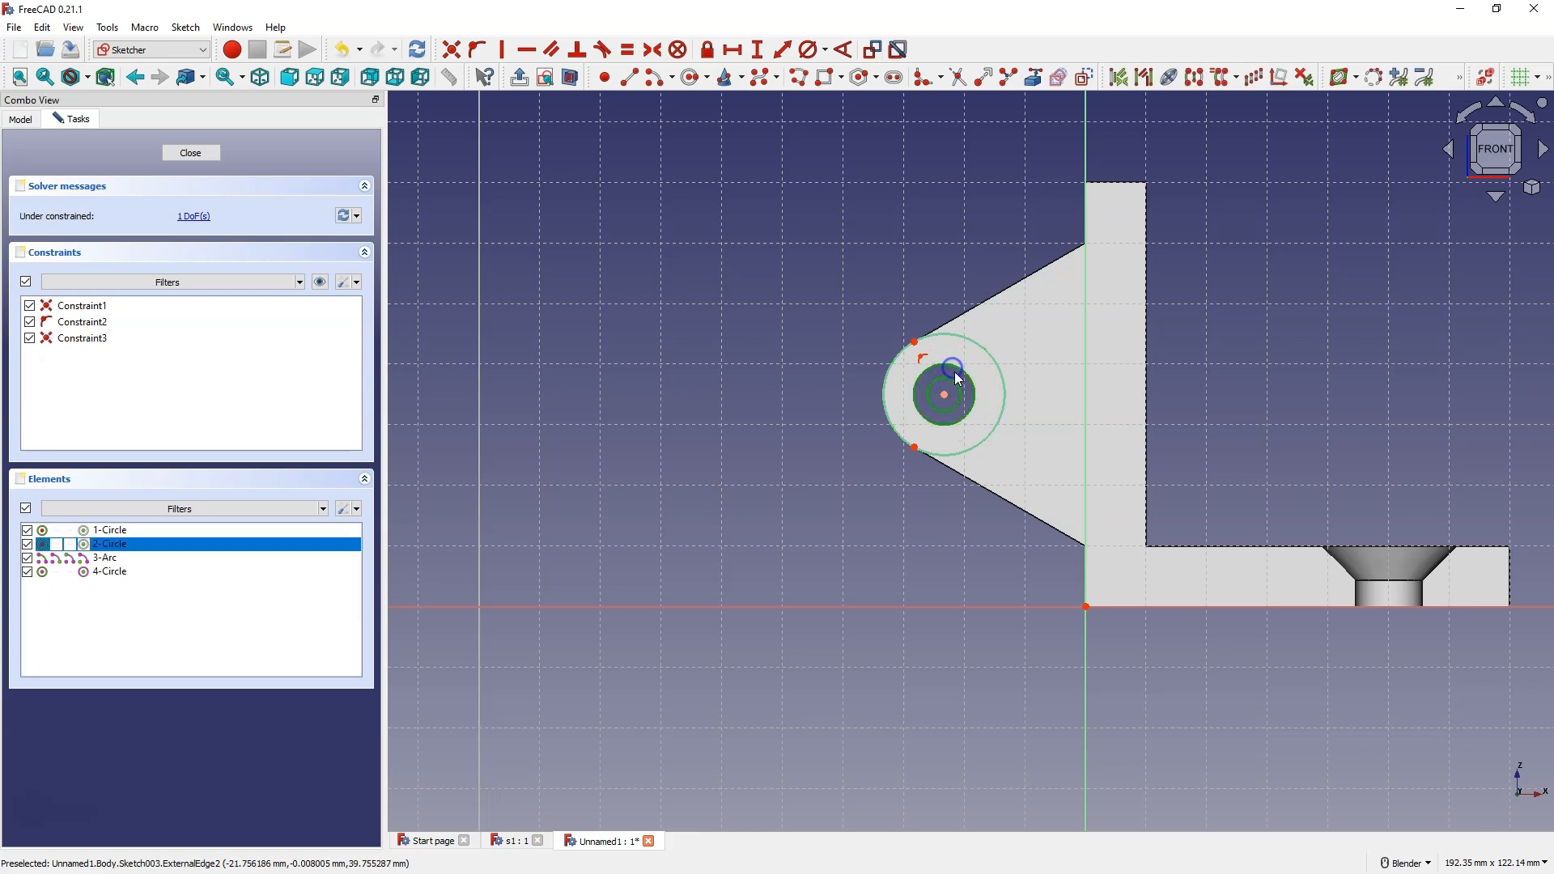
{"action": "left_click", "coordinate": [631, 53]}
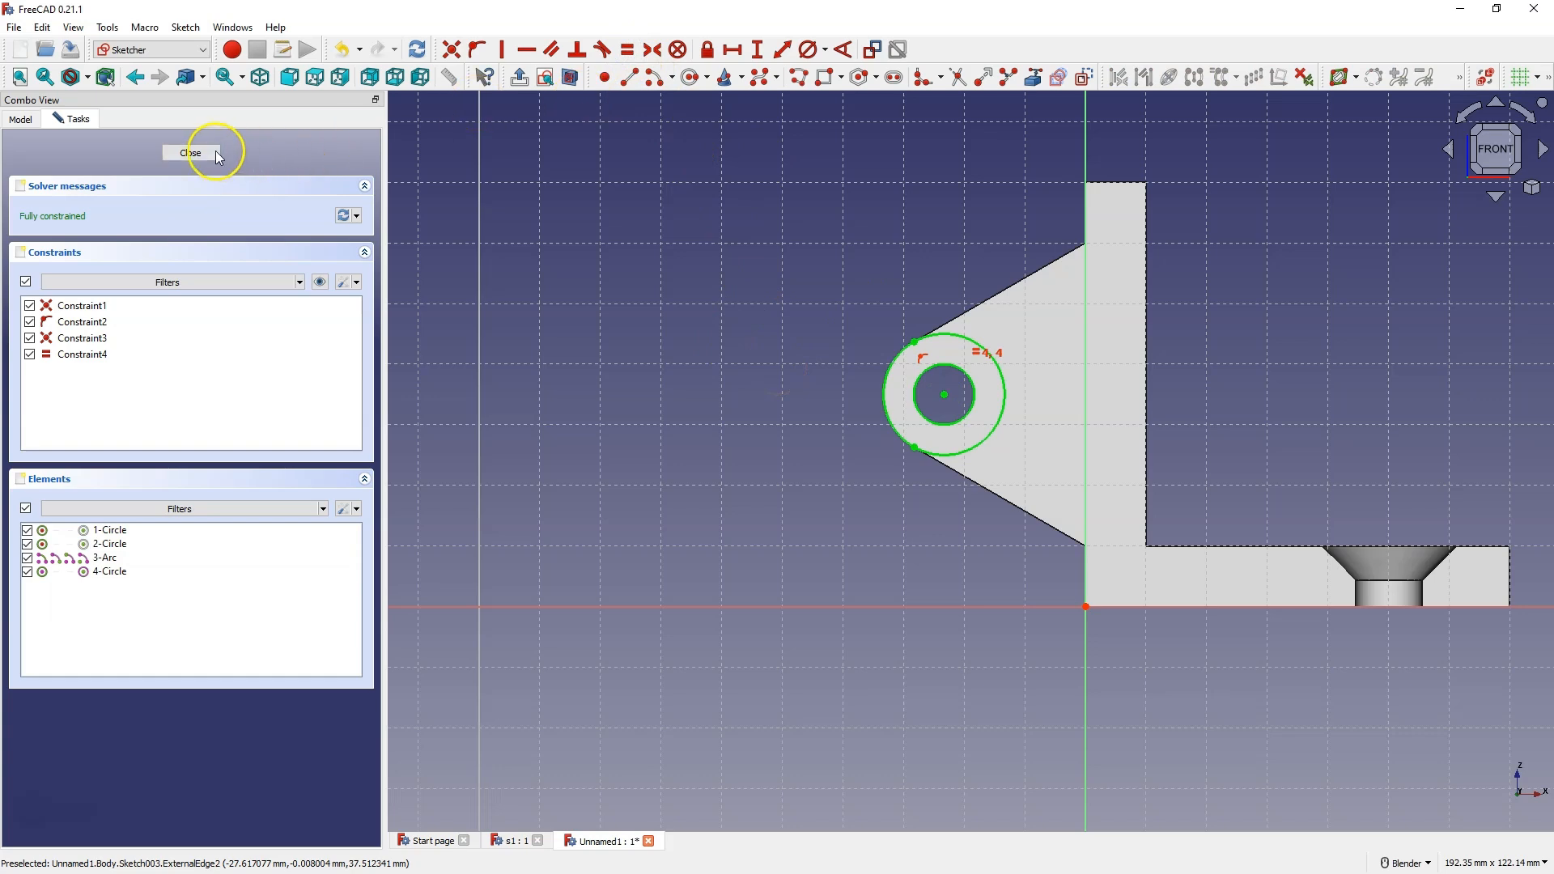
{"action": "left_click", "coordinate": [189, 153]}
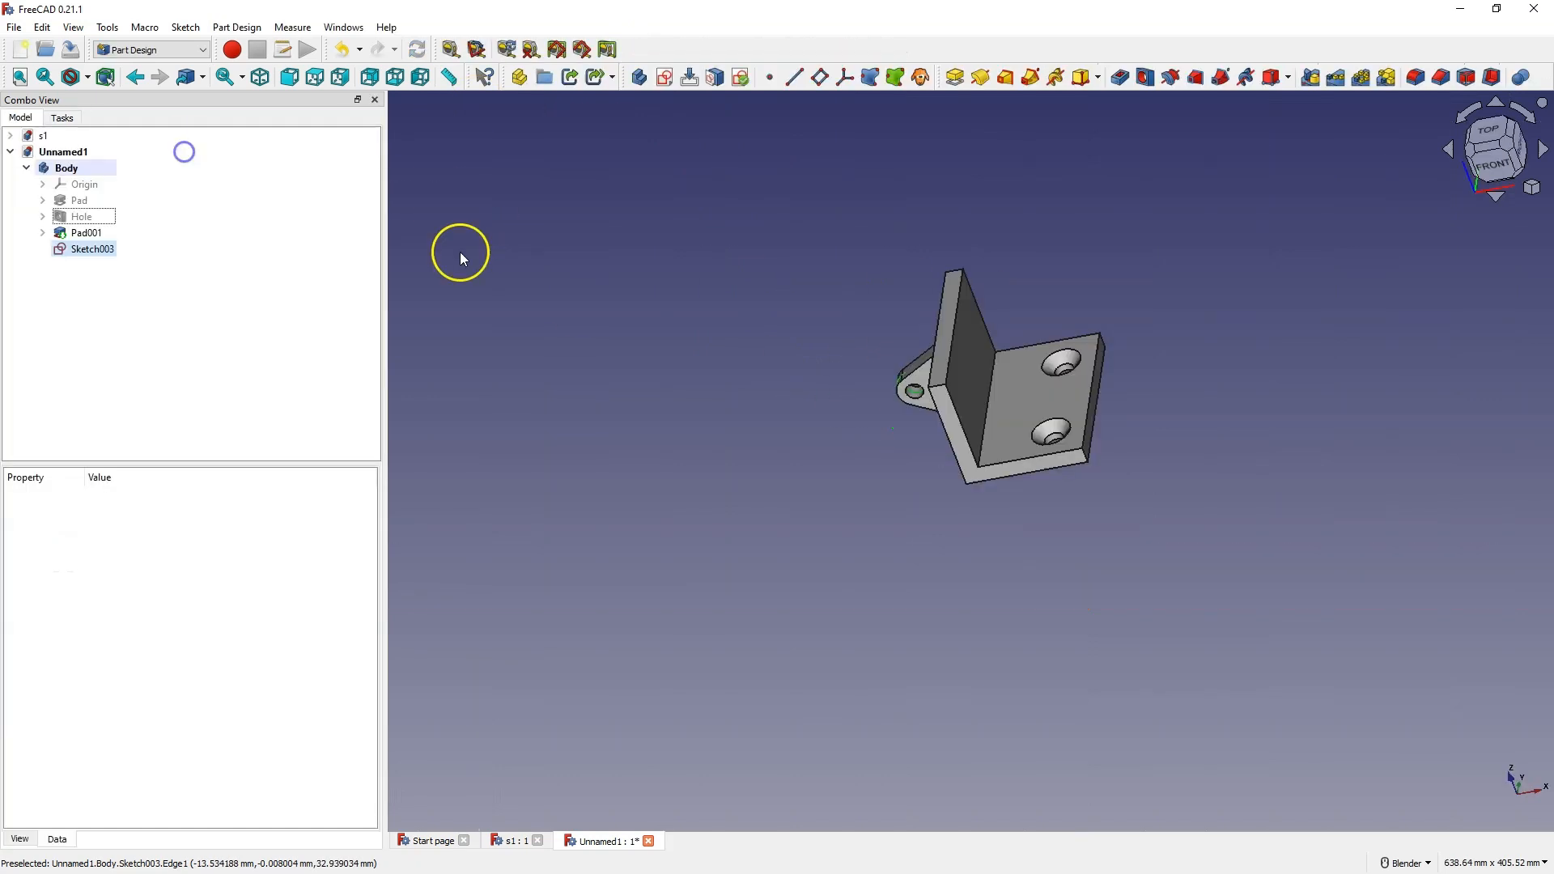
Pad the ring sketch 80 mm symmetric to the sketch plane to form the hollow hinge barrel
{"action": "left_click", "coordinate": [955, 77]}
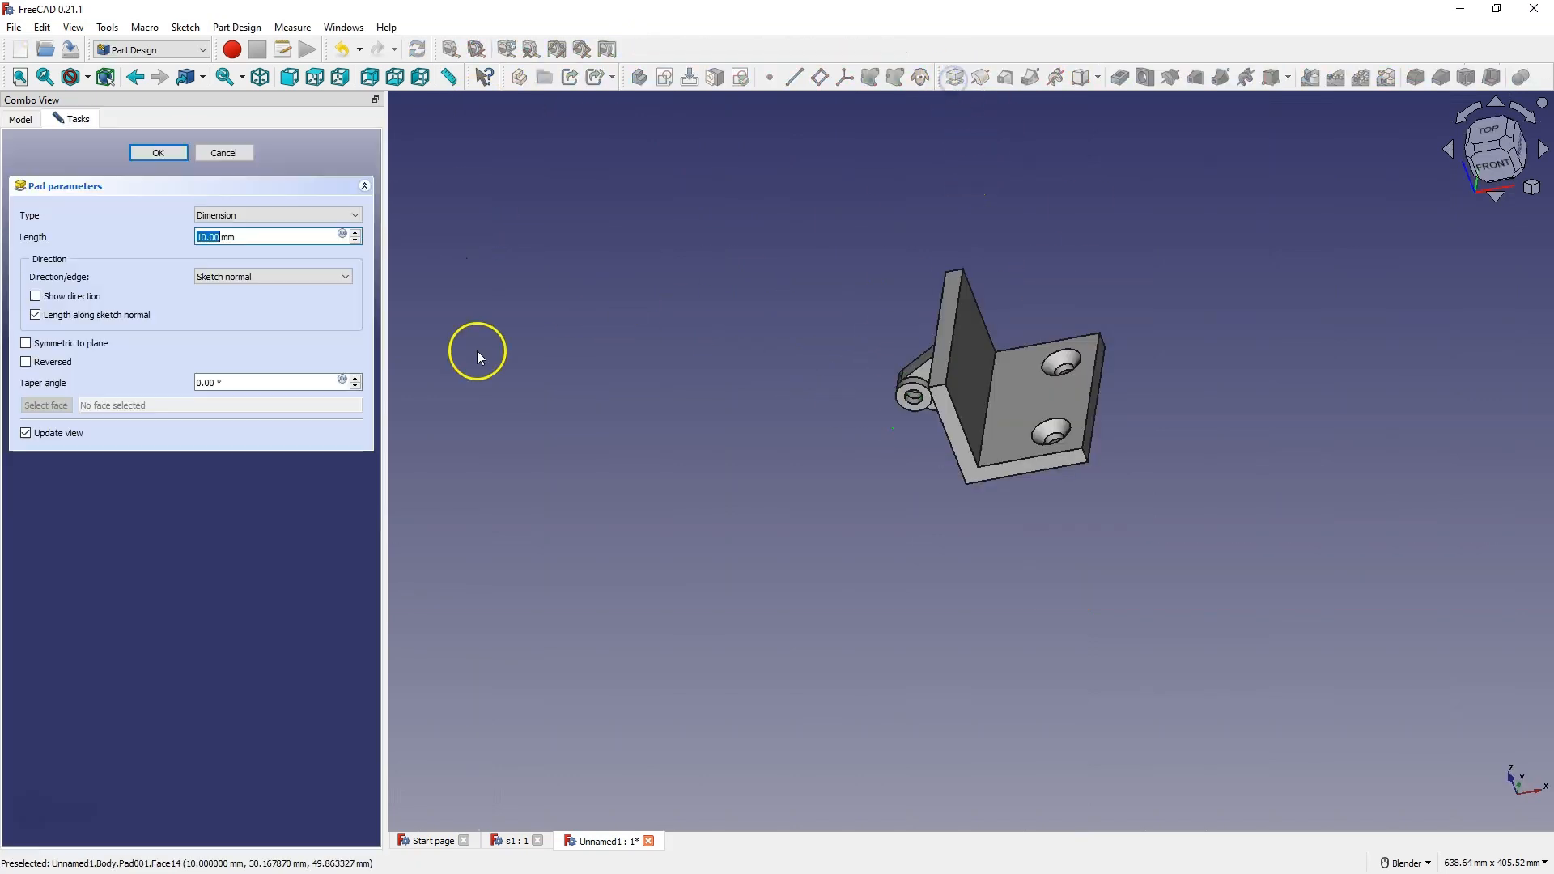
{"action": "left_click", "coordinate": [27, 343]}
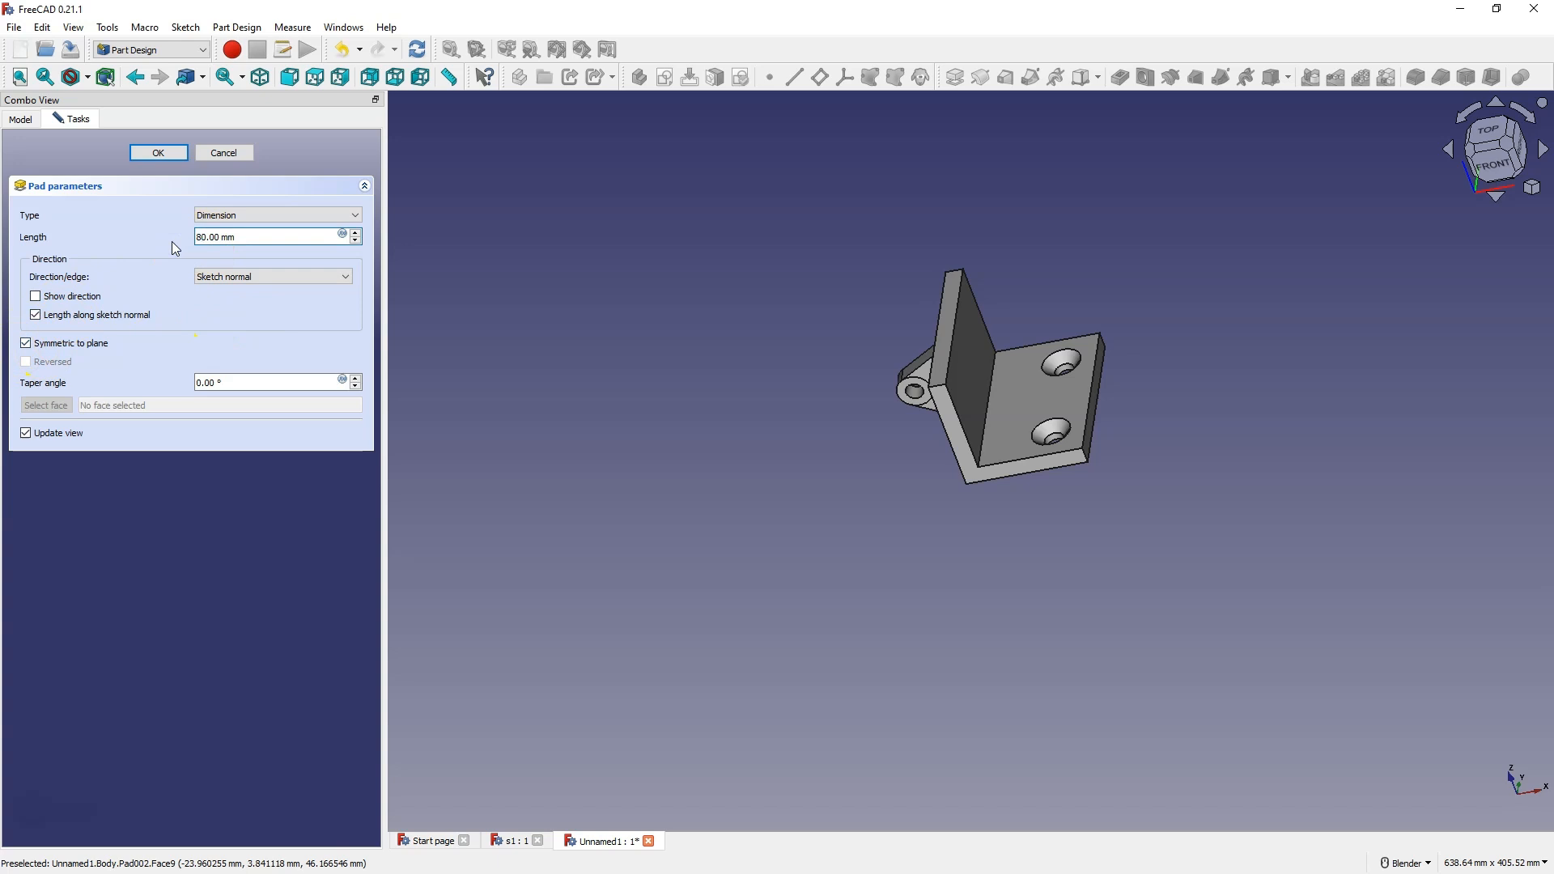
{"action": "left_click", "coordinate": [200, 238]}
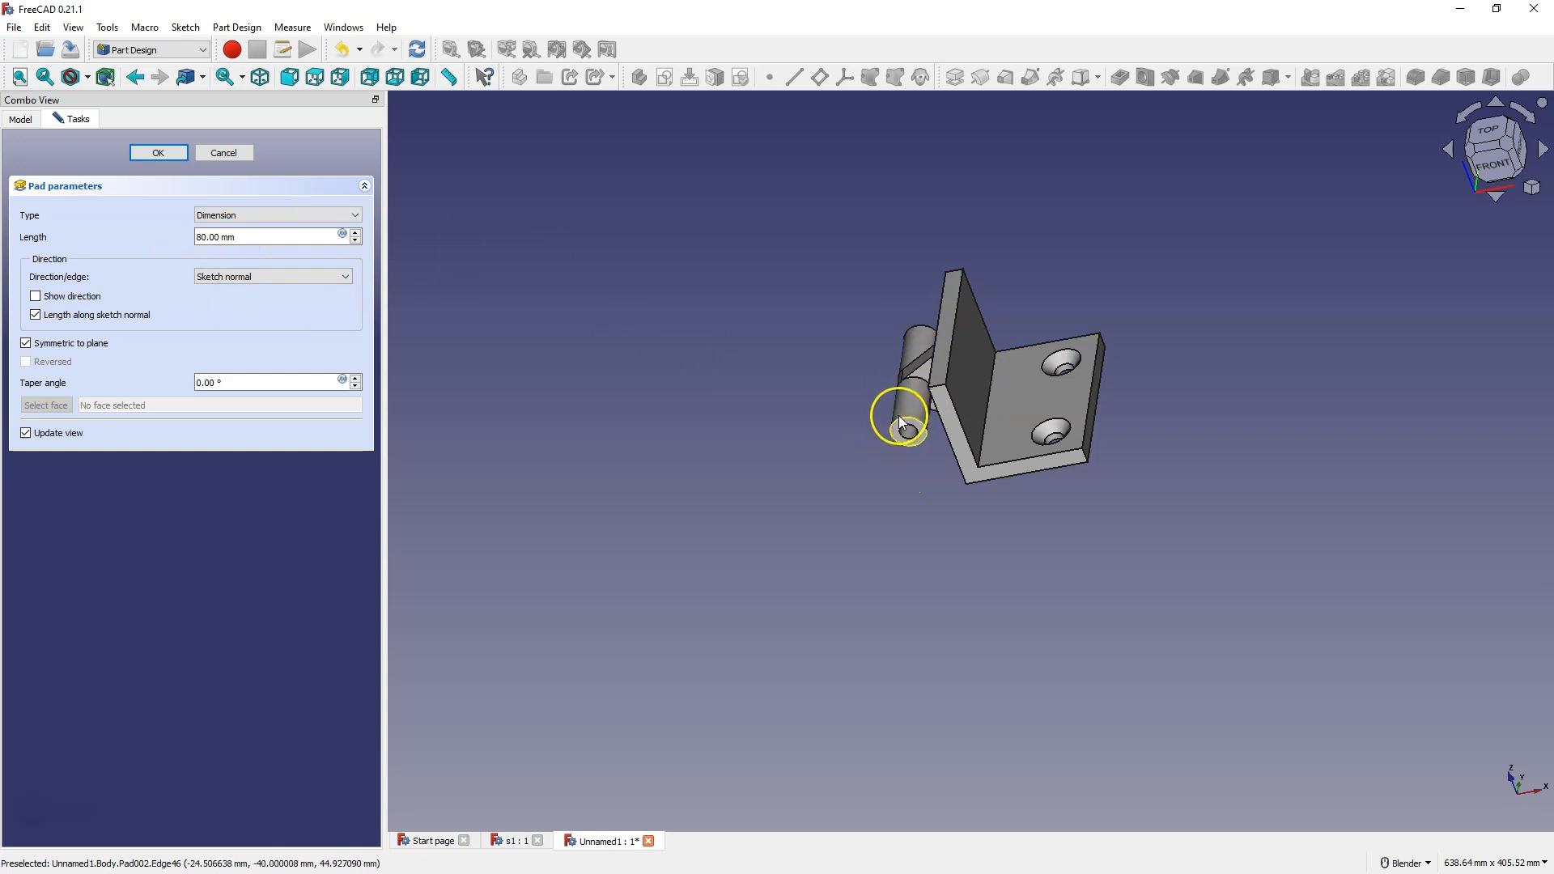
{"action": "middle_click_drag", "start_coordinate": [993, 284], "coordinate": [956, 389]}
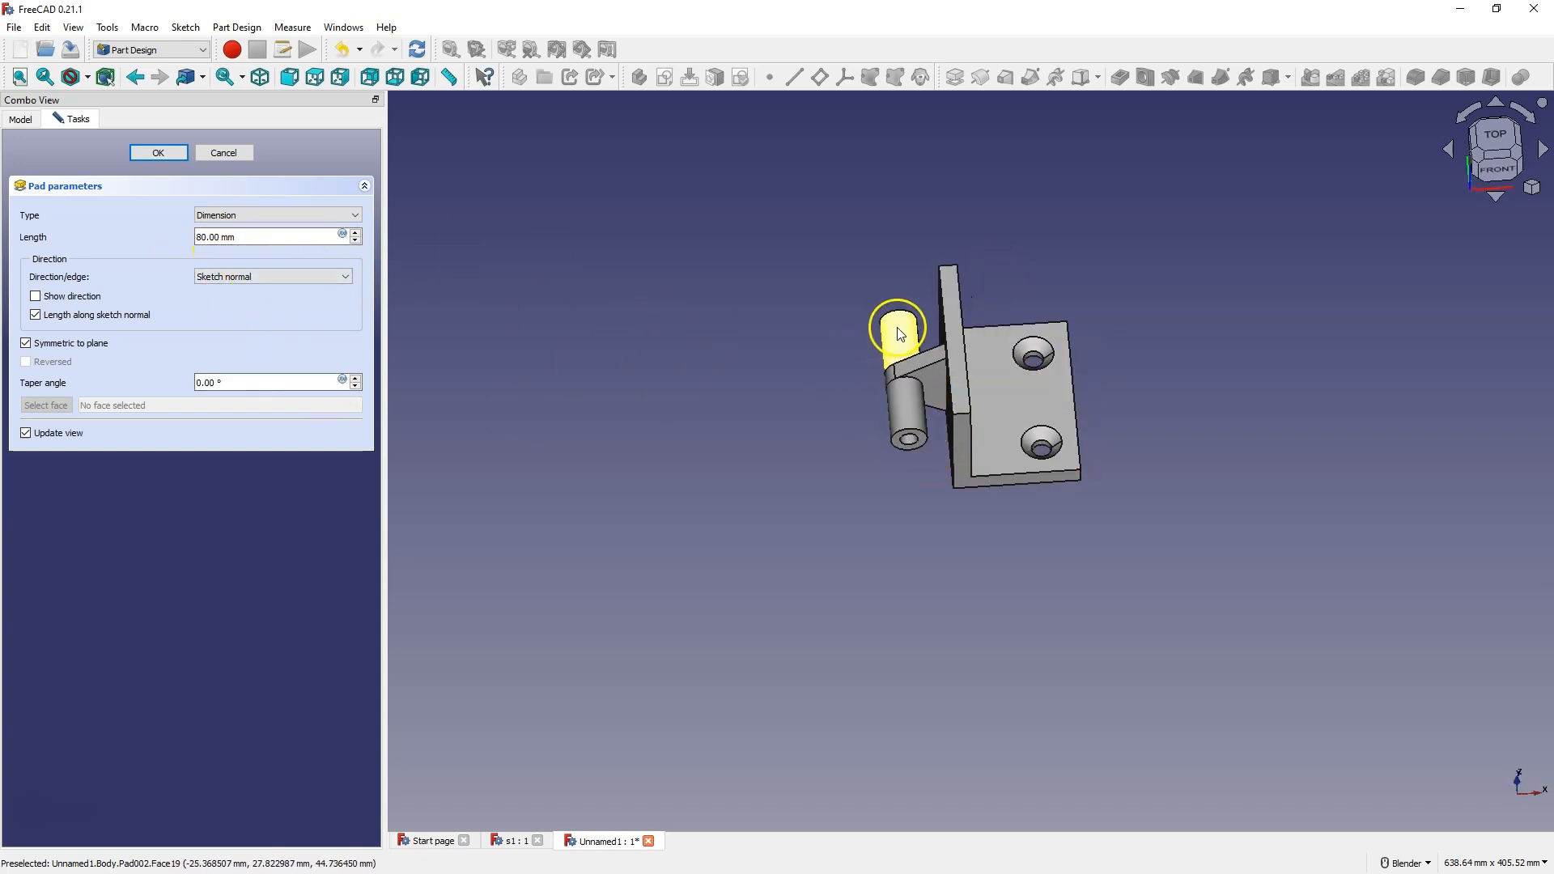
{"action": "left_click", "coordinate": [158, 159]}
{"action": "middle_click_drag", "start_coordinate": [853, 404], "coordinate": [1066, 284]}
{"action": "scroll", "coordinate": [911, 379], "scroll_direction": "down", "scroll_amount": 2}
{"action": "scroll", "coordinate": [911, 378], "scroll_direction": "up", "scroll_amount": 4}
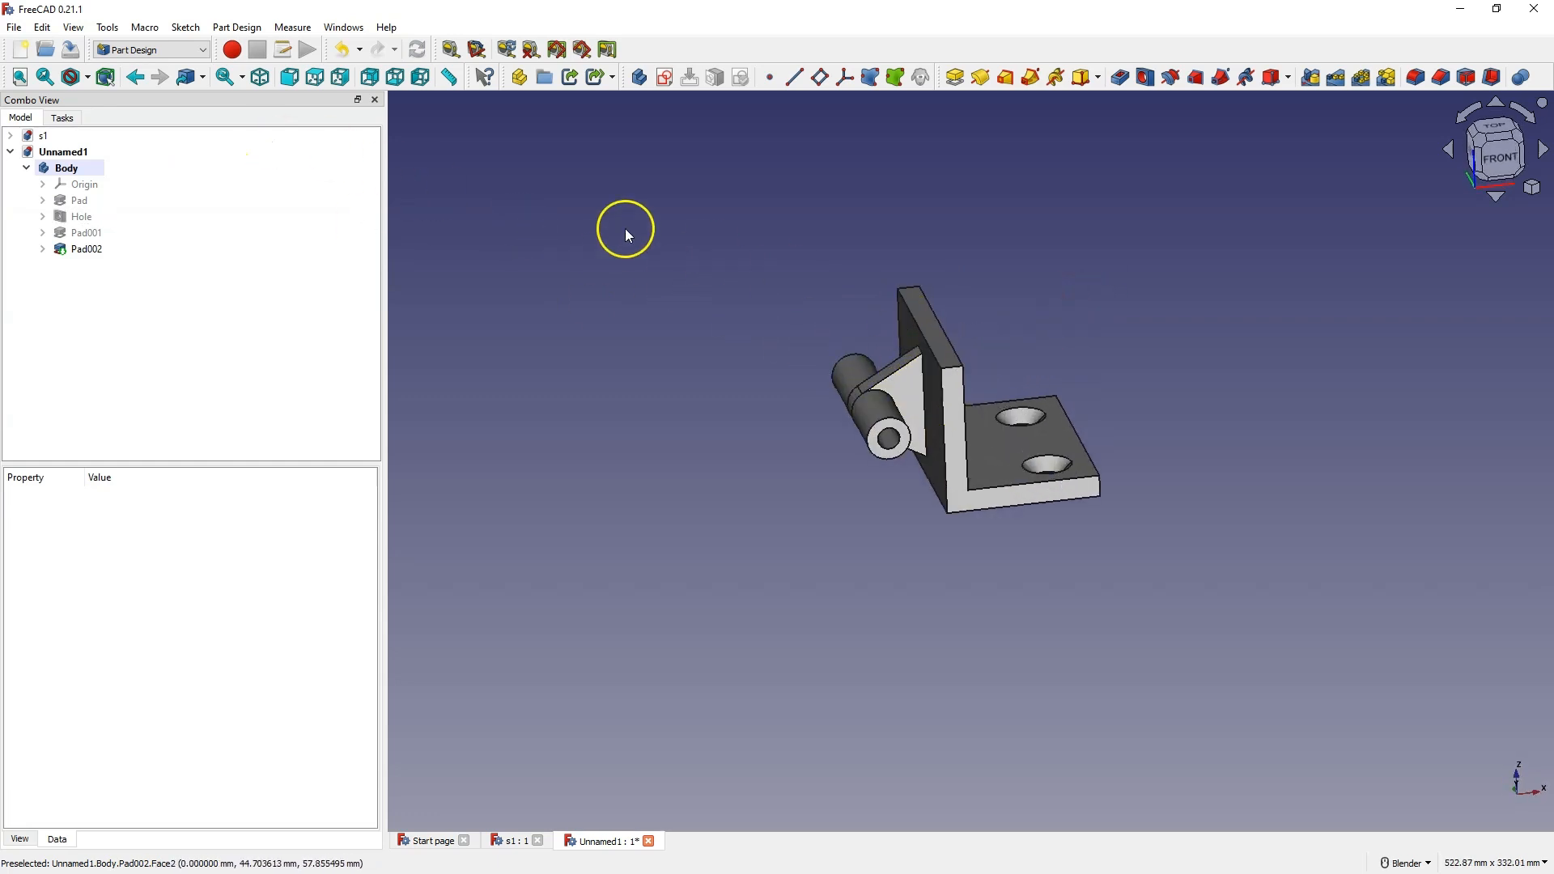
Switch to wireframe display and chamfer the inner and outer circular edges at both barrel ends by 1 mm
{"action": "left_click", "coordinate": [86, 78]}
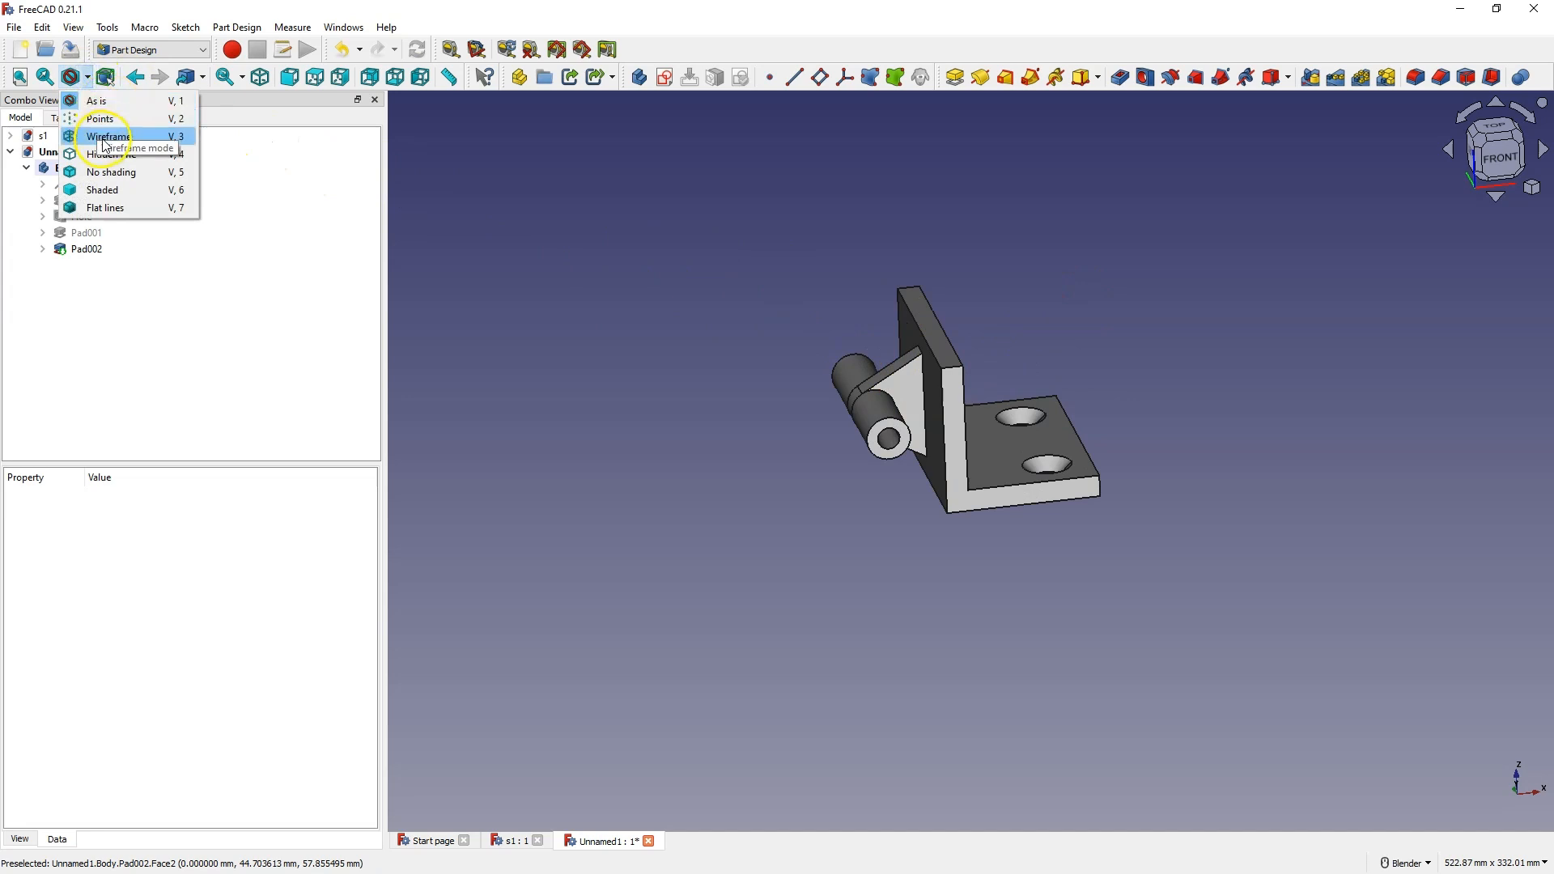
{"action": "left_click", "coordinate": [106, 137]}
{"action": "scroll", "coordinate": [852, 438], "scroll_direction": "up", "scroll_amount": 4}
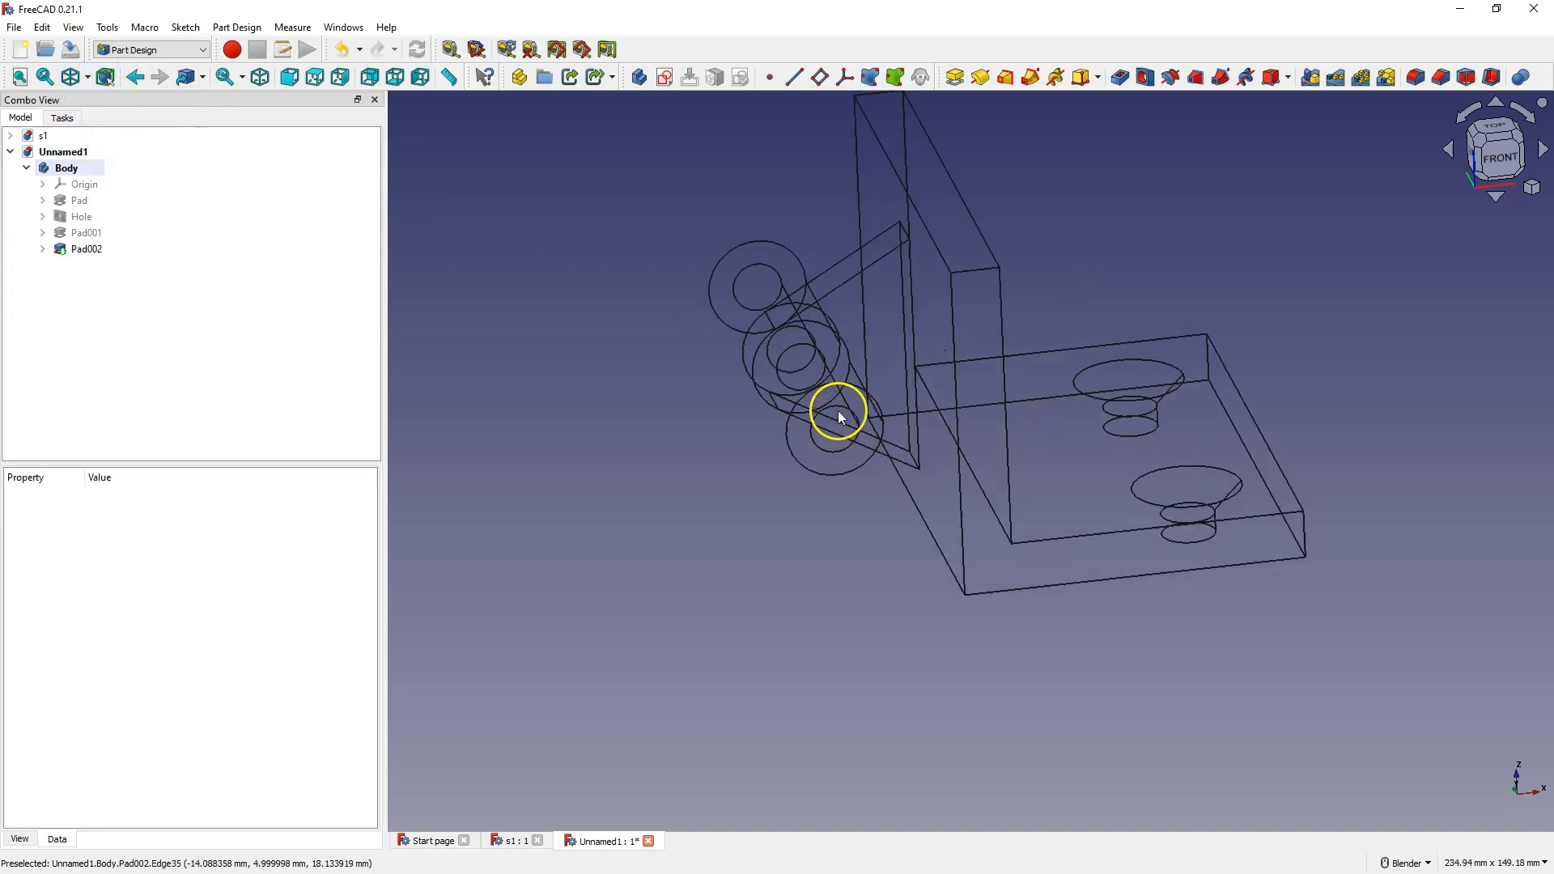
{"action": "left_click", "coordinate": [837, 406]}
{"action": "left_click", "coordinate": [832, 386], "text": "ctrl"}
{"action": "left_click", "coordinate": [753, 265], "text": "ctrl"}
{"action": "left_click", "coordinate": [754, 241], "text": "ctrl"}
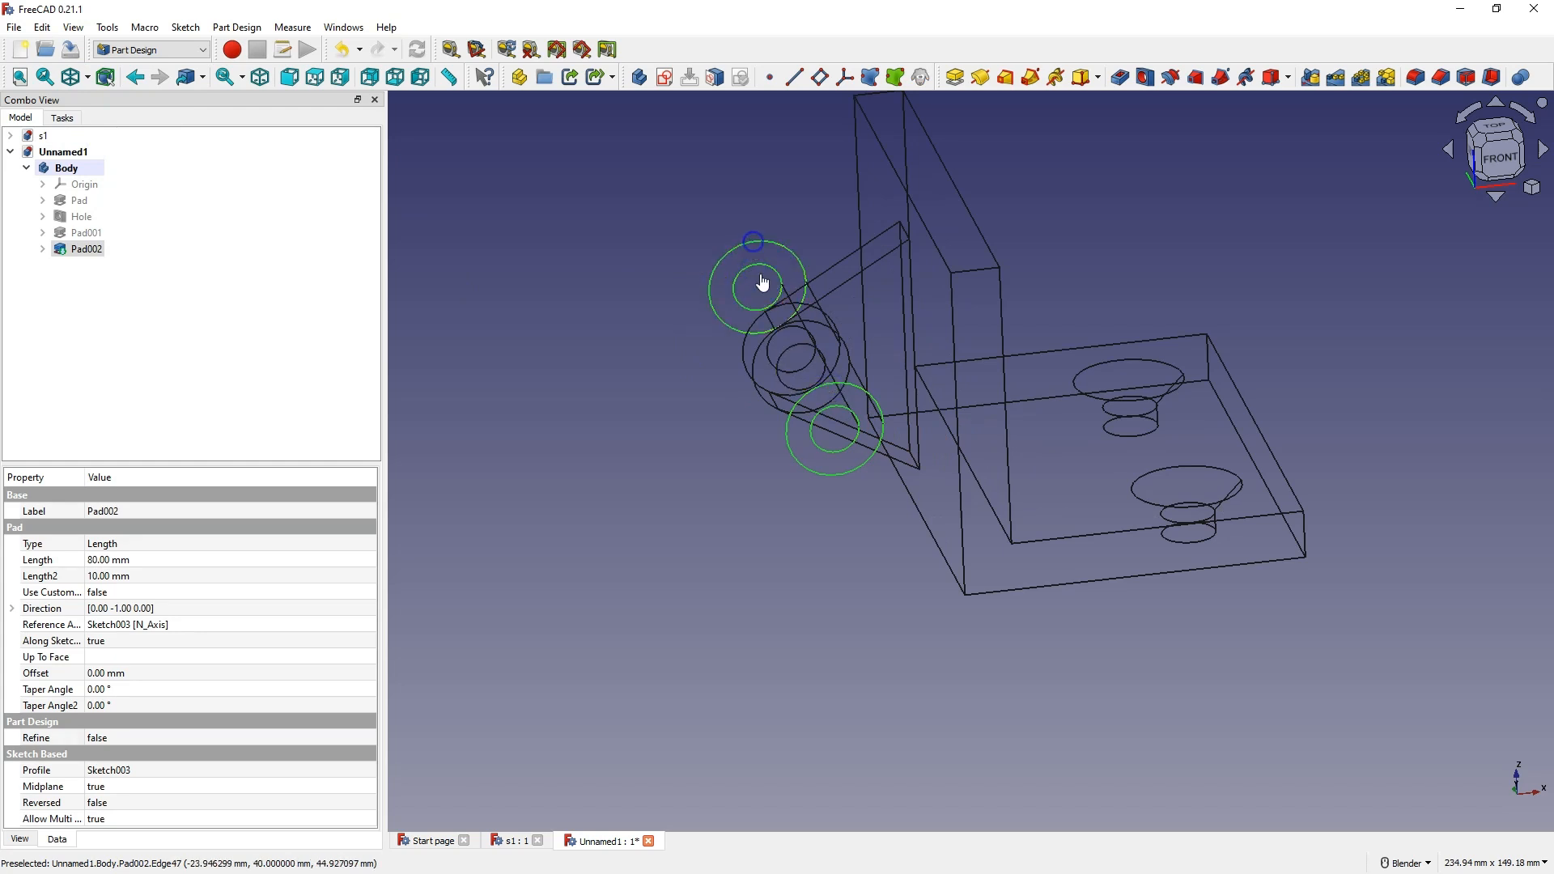
{"action": "left_click", "coordinate": [1442, 76]}
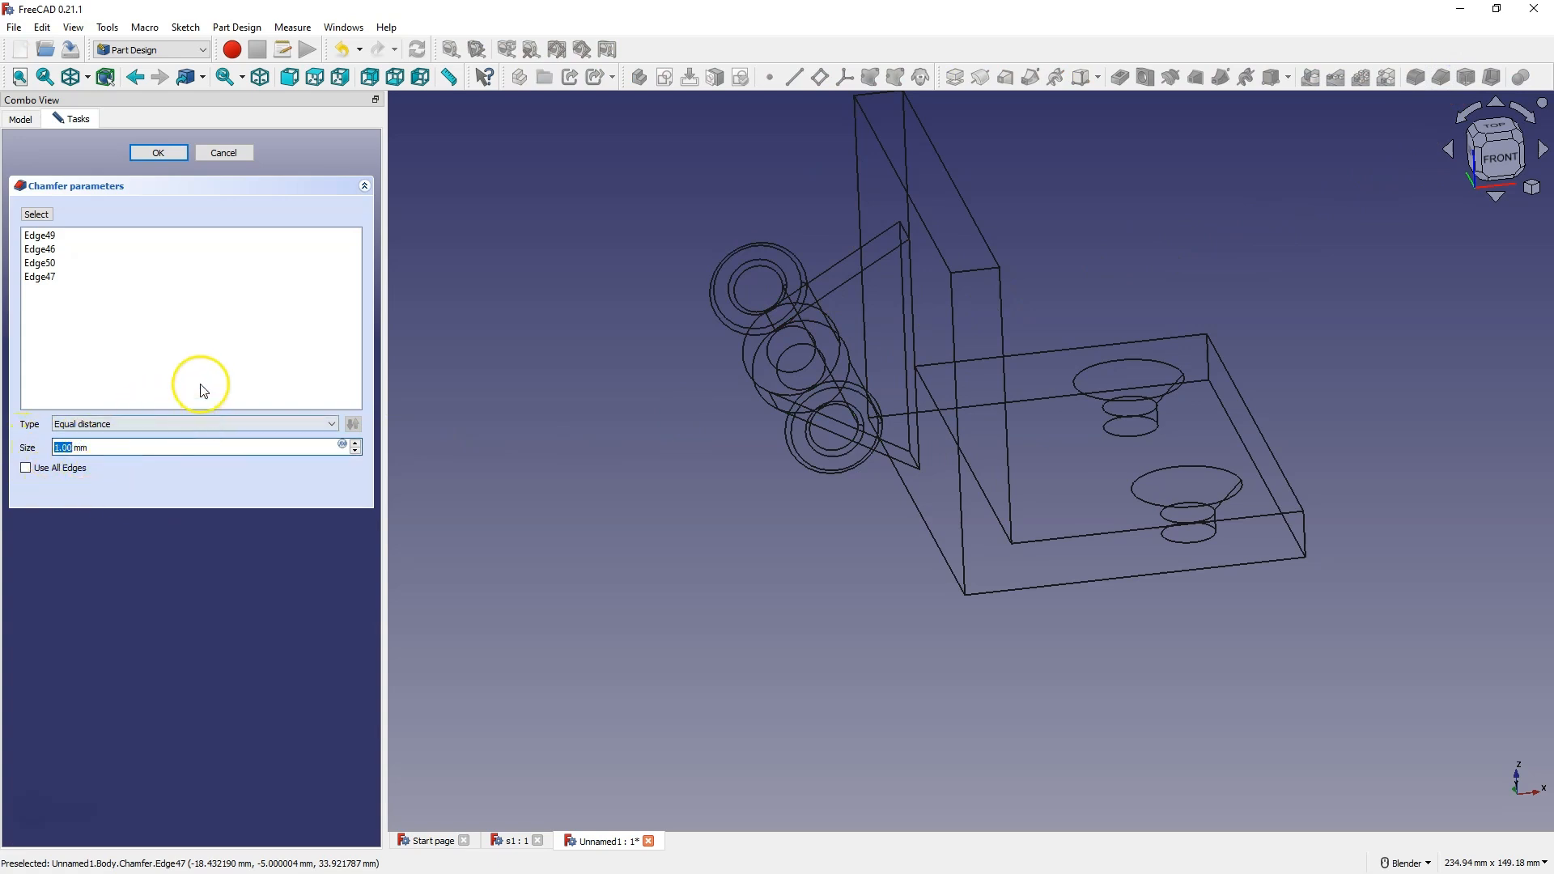
{"action": "left_click", "coordinate": [159, 153]}
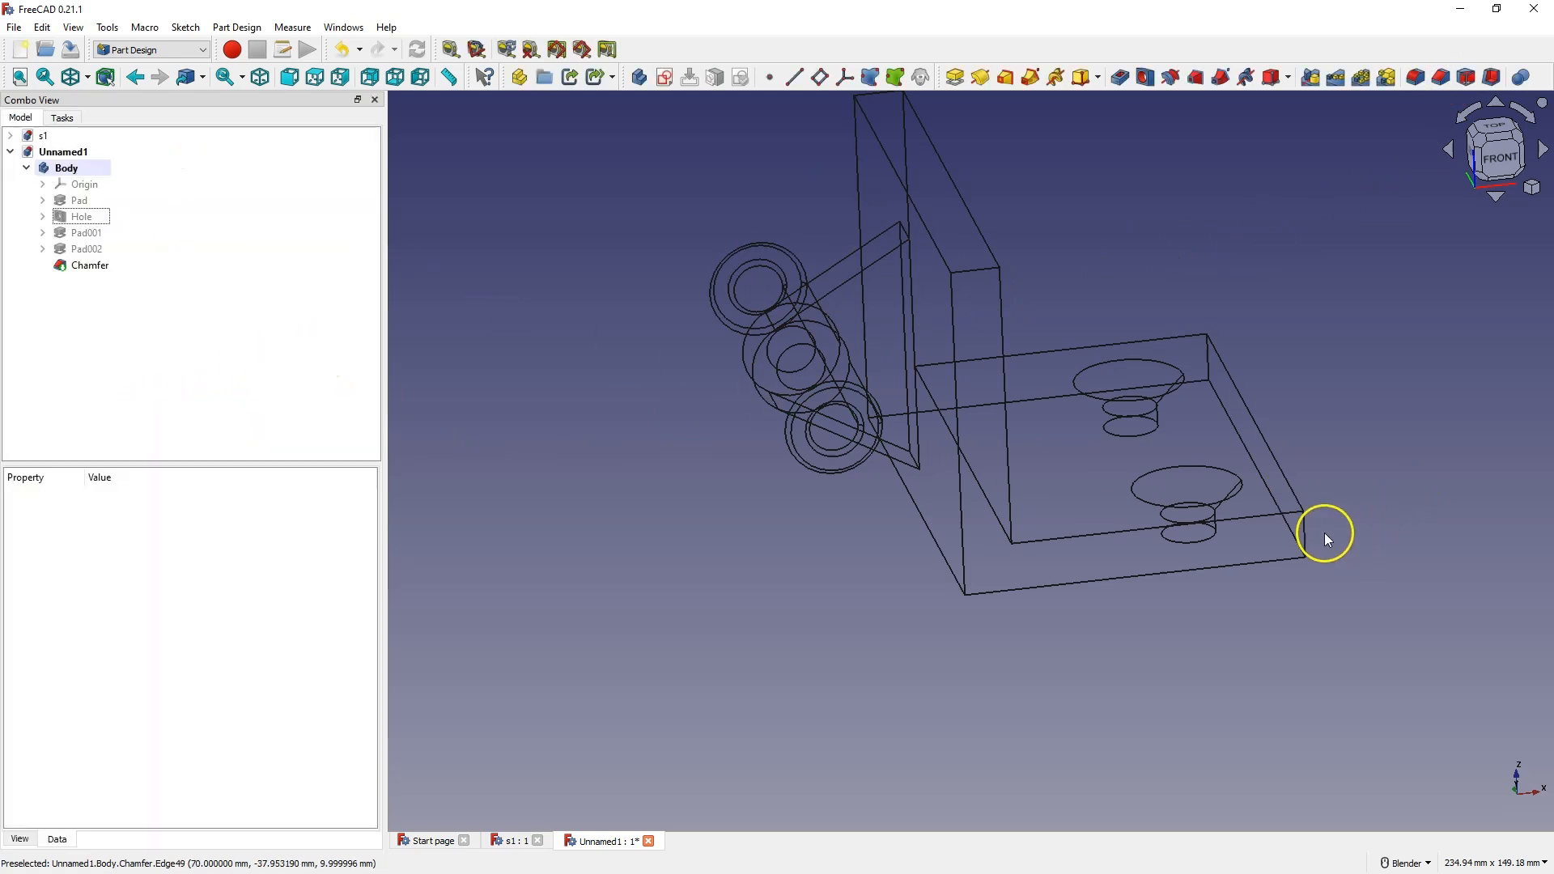
Chamfer the base plate's two free corner edges, the flange's two upper corner edges and the outer bend edge by 5 mm
{"action": "left_click", "coordinate": [1207, 352]}
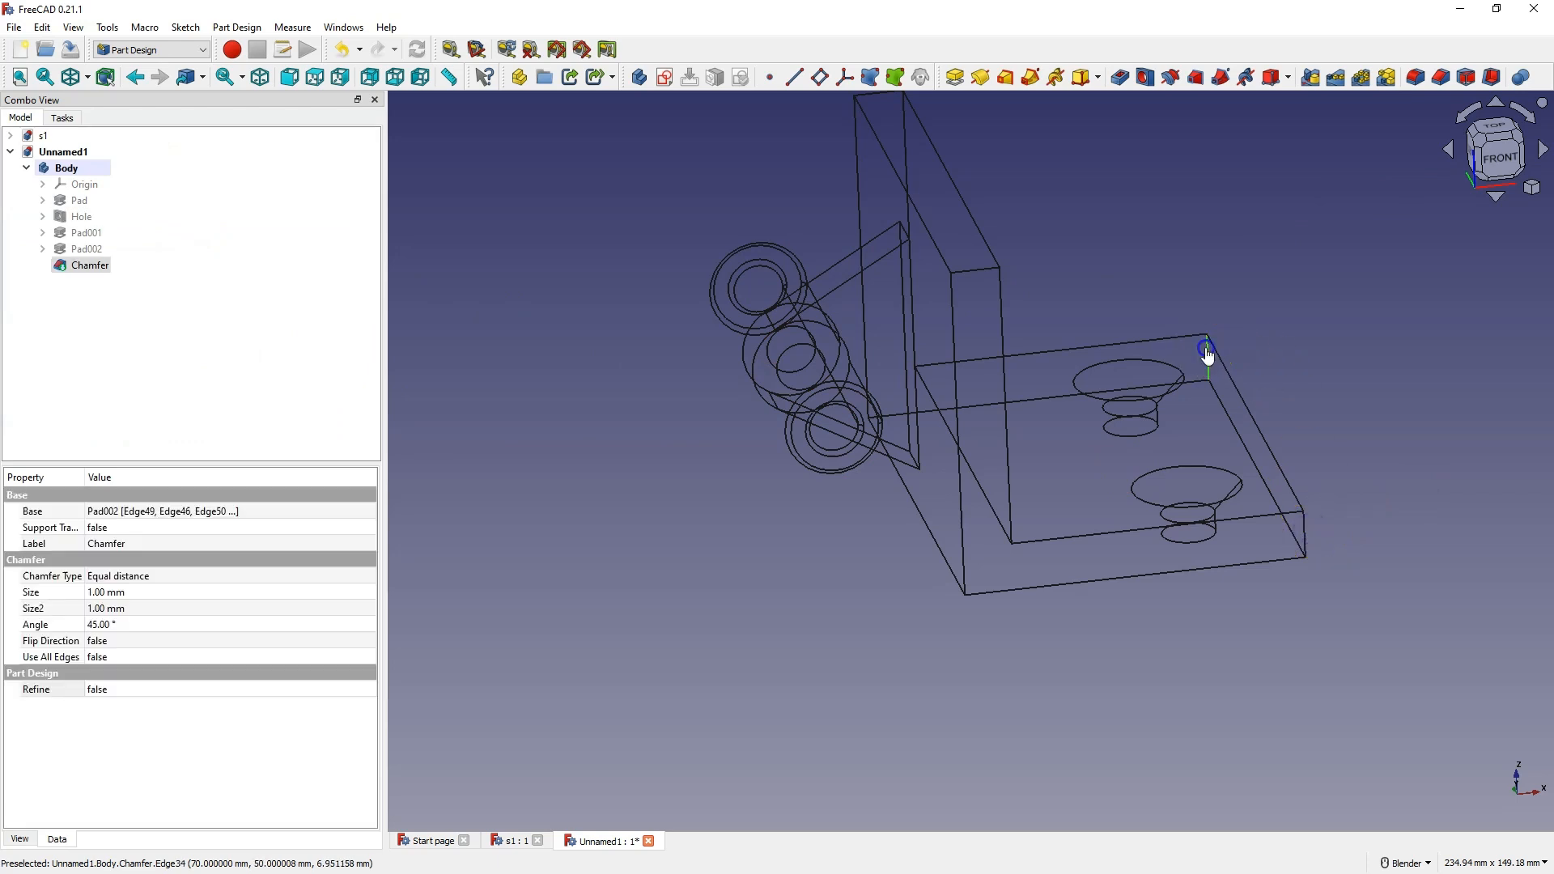
{"action": "left_click", "coordinate": [1308, 535], "text": "ctrl"}
{"action": "left_click", "coordinate": [1306, 530], "text": "ctrl"}
{"action": "left_click", "coordinate": [987, 267], "text": "ctrl"}
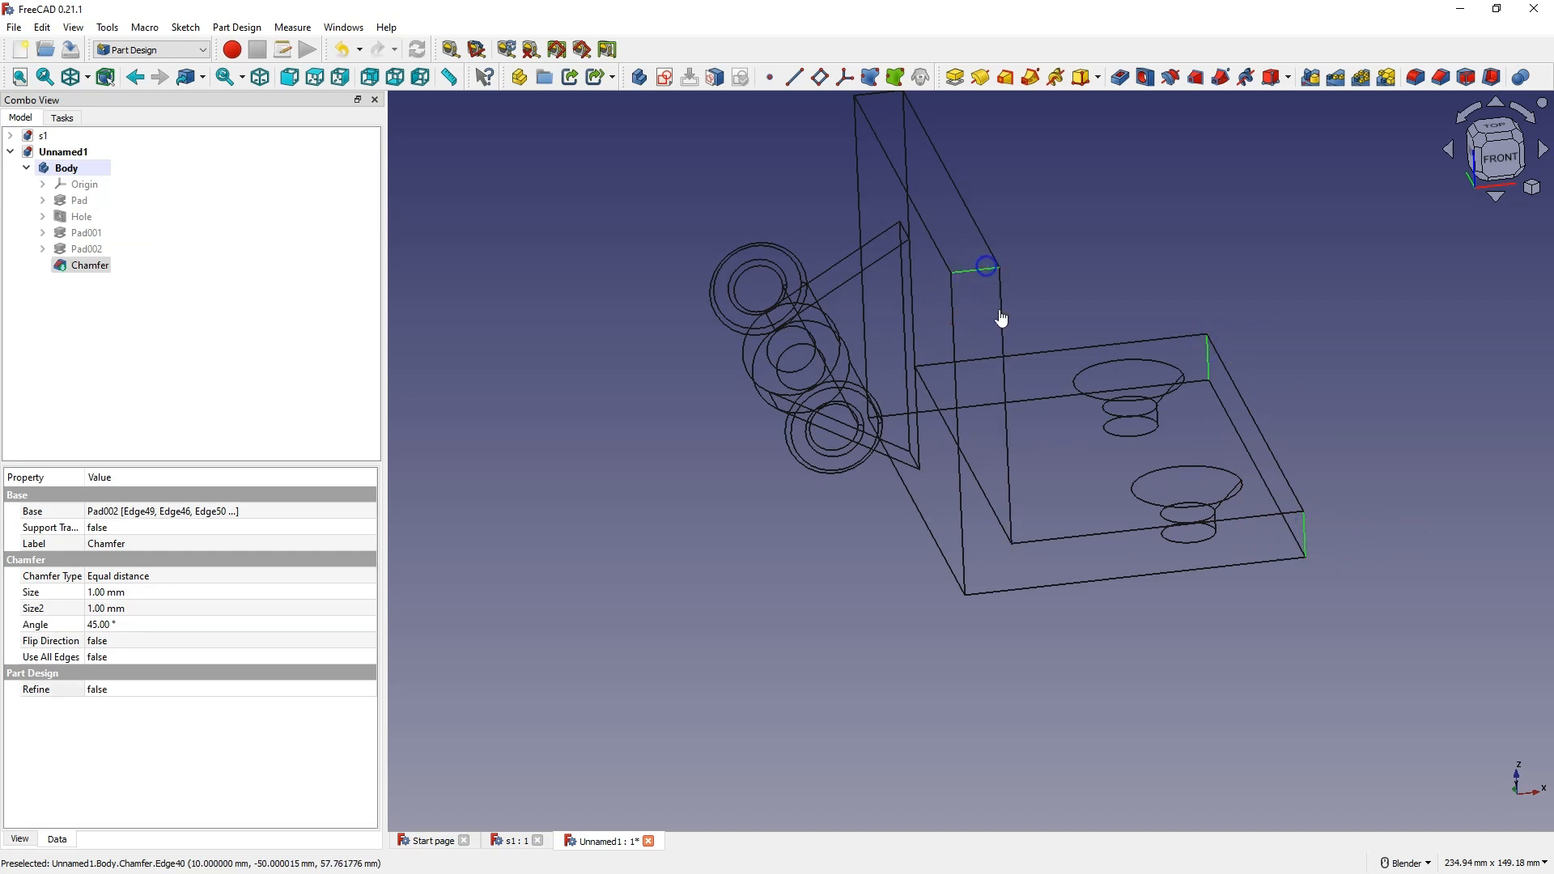
{"action": "scroll", "coordinate": [1004, 365], "scroll_direction": "down", "scroll_amount": 2}
{"action": "left_click", "coordinate": [928, 183], "text": "ctrl"}
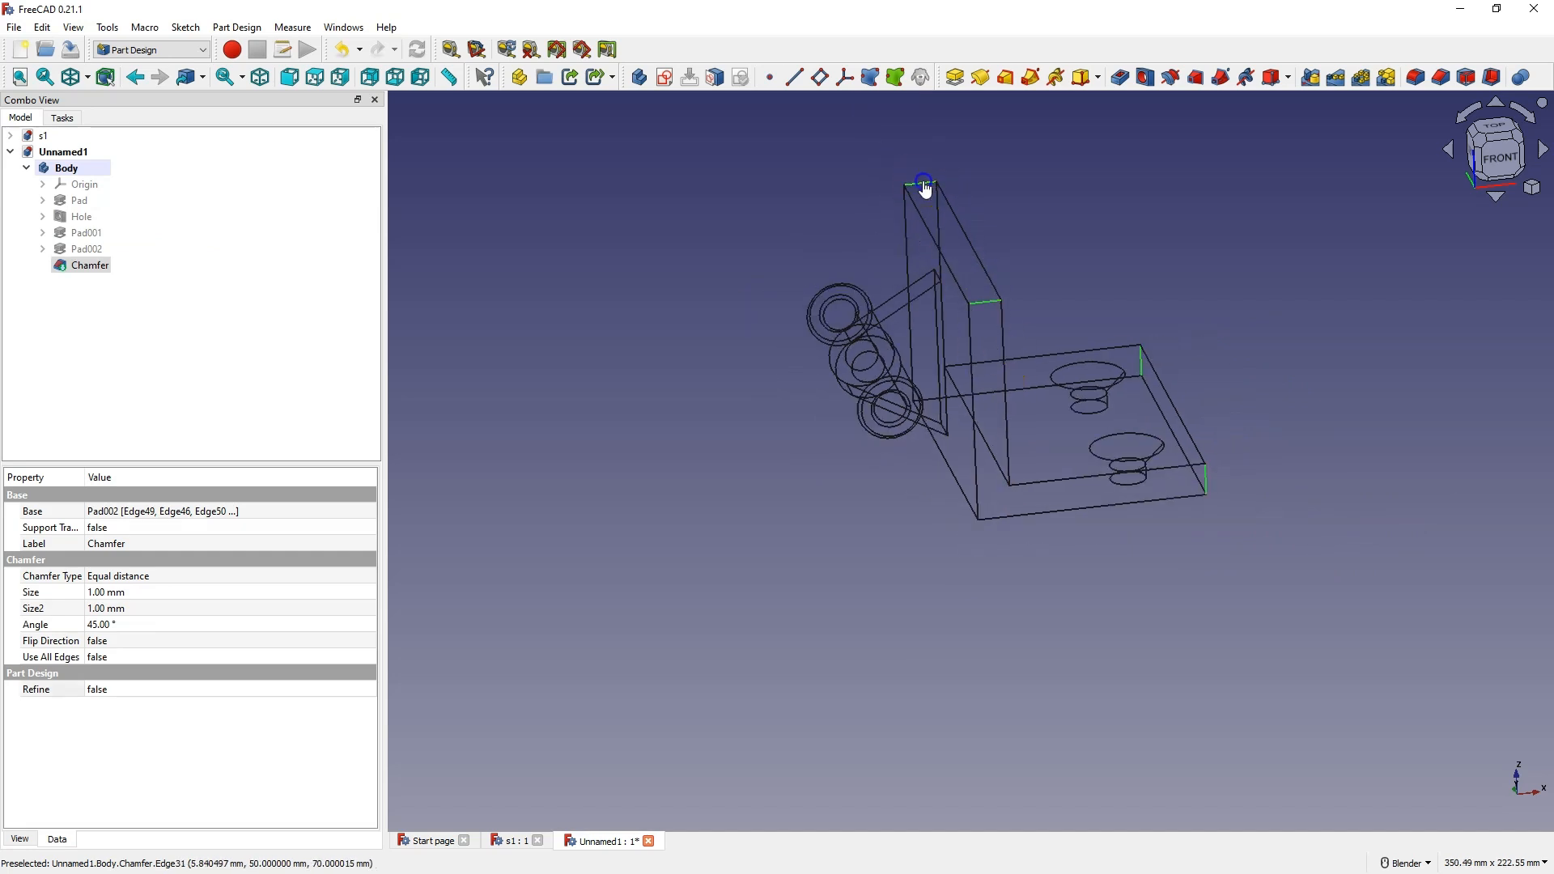
{"action": "left_click", "coordinate": [956, 485], "text": "ctrl"}
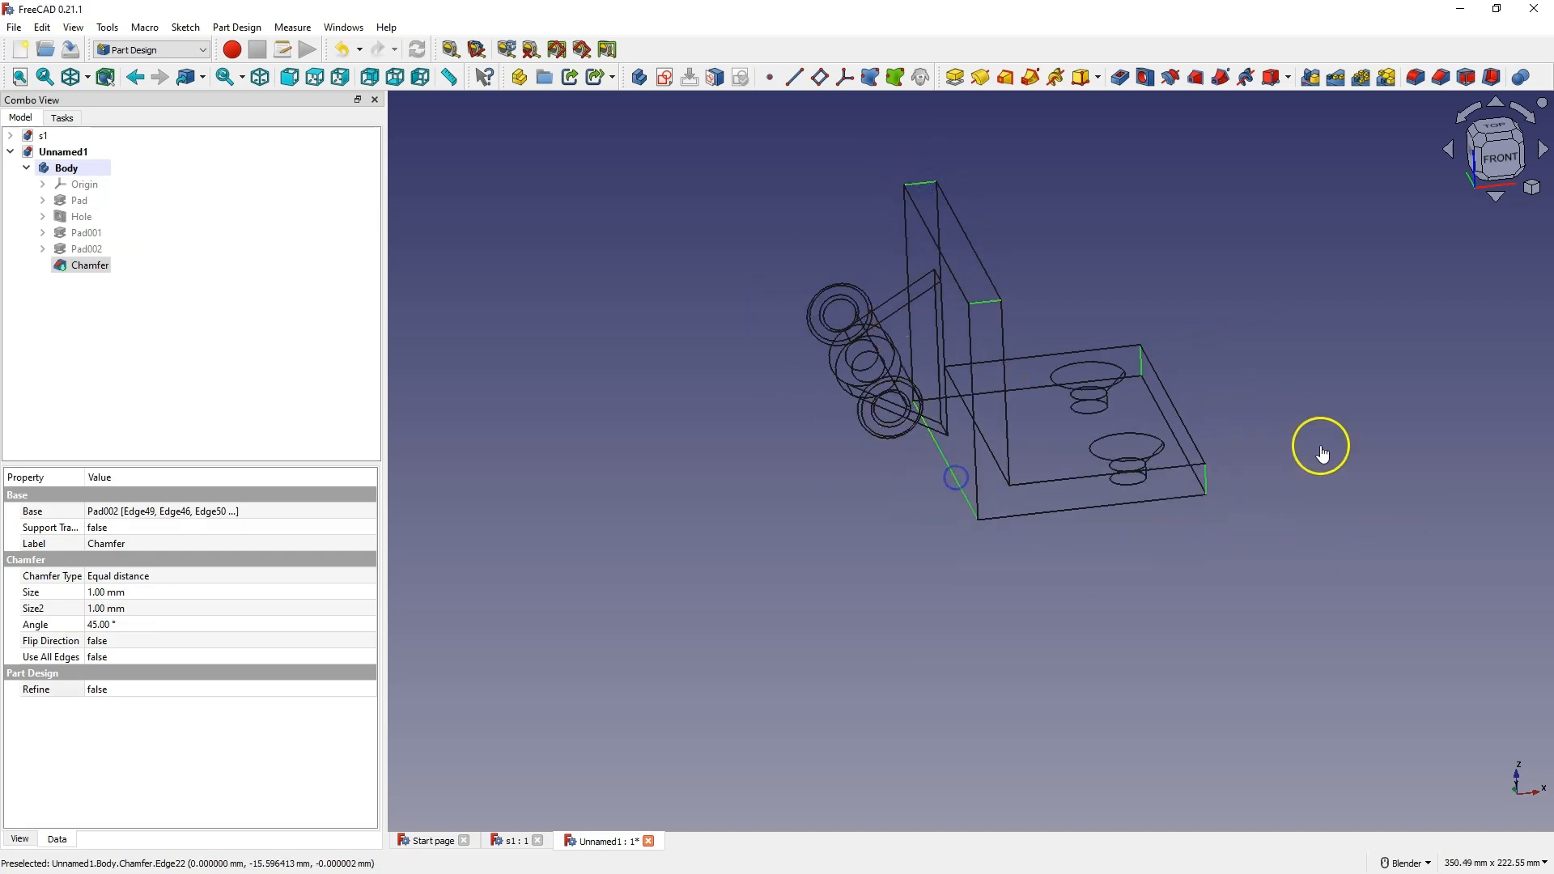
{"action": "left_click", "coordinate": [1442, 77]}
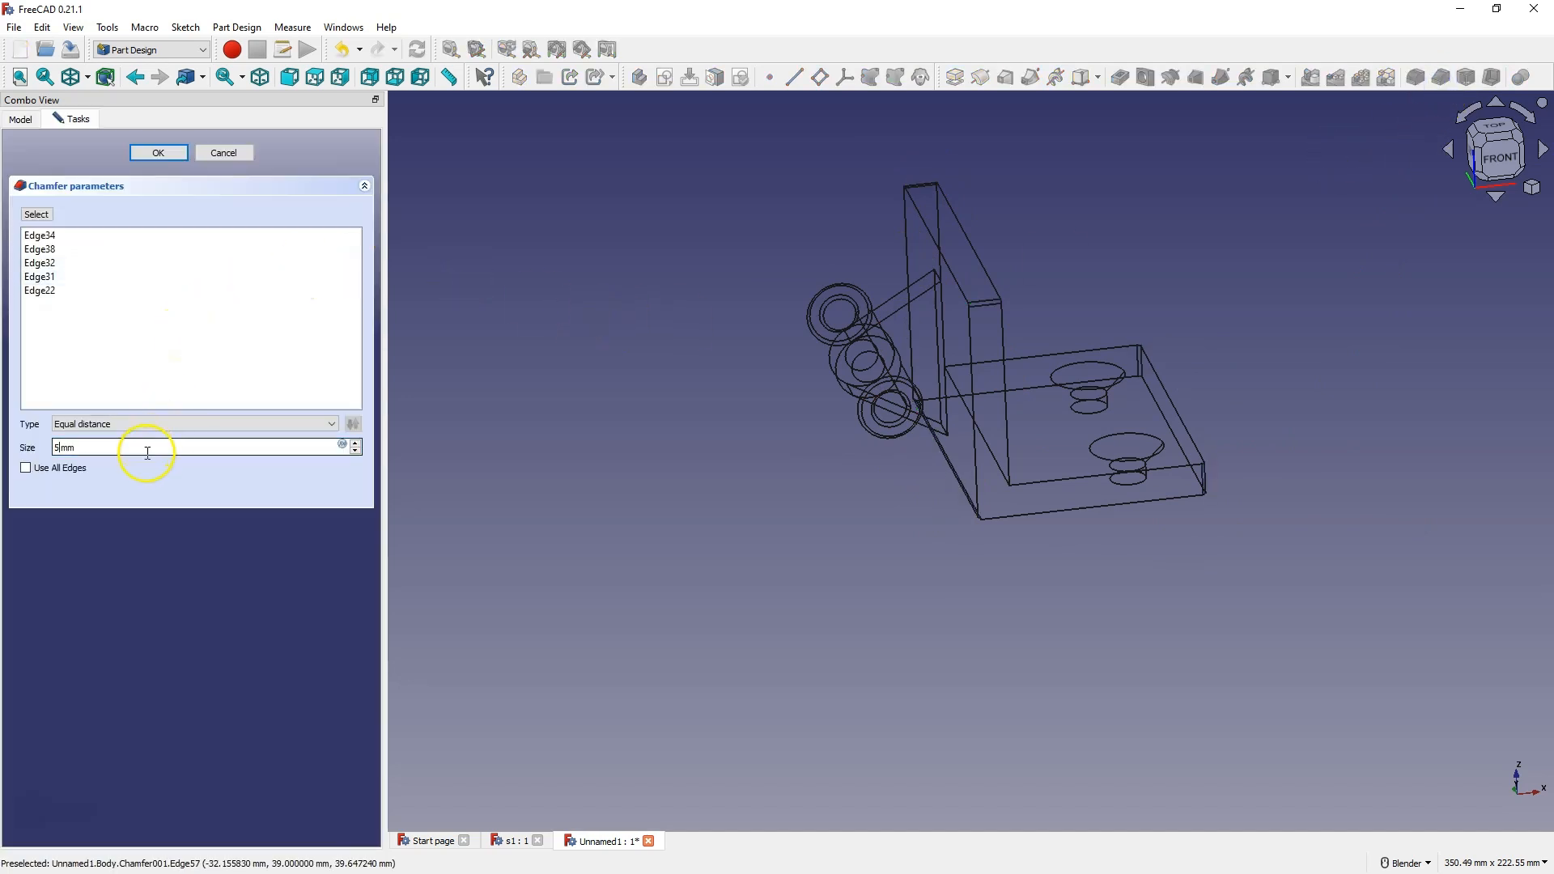
{"action": "left_click", "coordinate": [159, 152]}
Fillet the upper and lower edges where the rib meets the upright flange with a 5 mm radius
{"action": "middle_click_drag", "start_coordinate": [777, 279], "coordinate": [929, 302]}
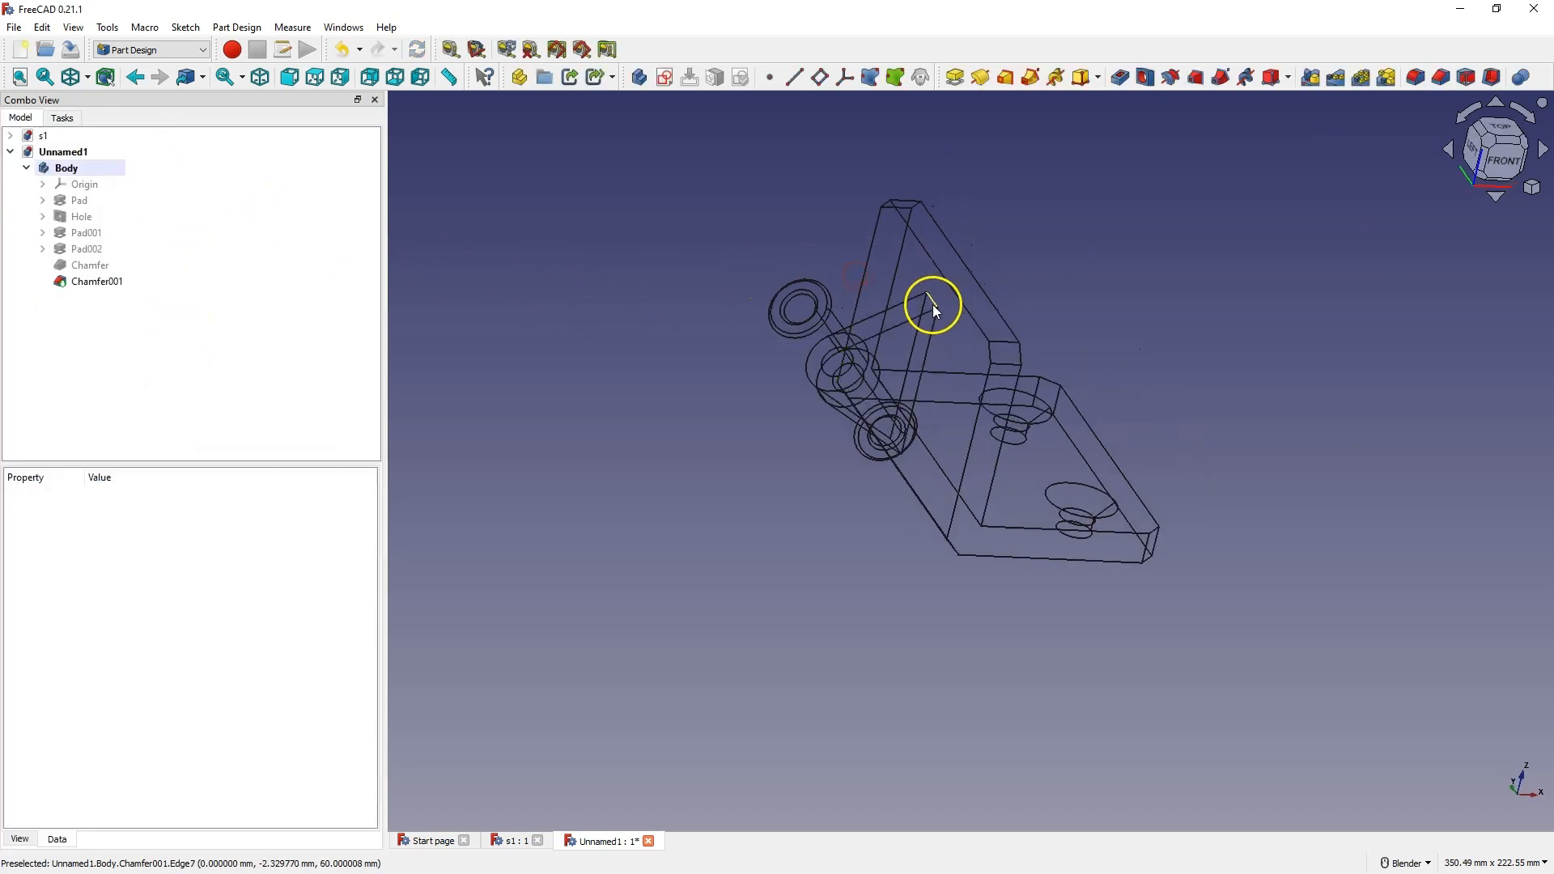
{"action": "left_click", "coordinate": [931, 299]}
{"action": "middle_click_drag", "start_coordinate": [931, 370], "coordinate": [901, 522]}
{"action": "scroll", "coordinate": [912, 426], "scroll_direction": "up", "scroll_amount": 5}
{"action": "left_click", "coordinate": [908, 405], "text": "ctrl"}
{"action": "scroll", "coordinate": [912, 442], "scroll_direction": "down", "scroll_amount": 6}
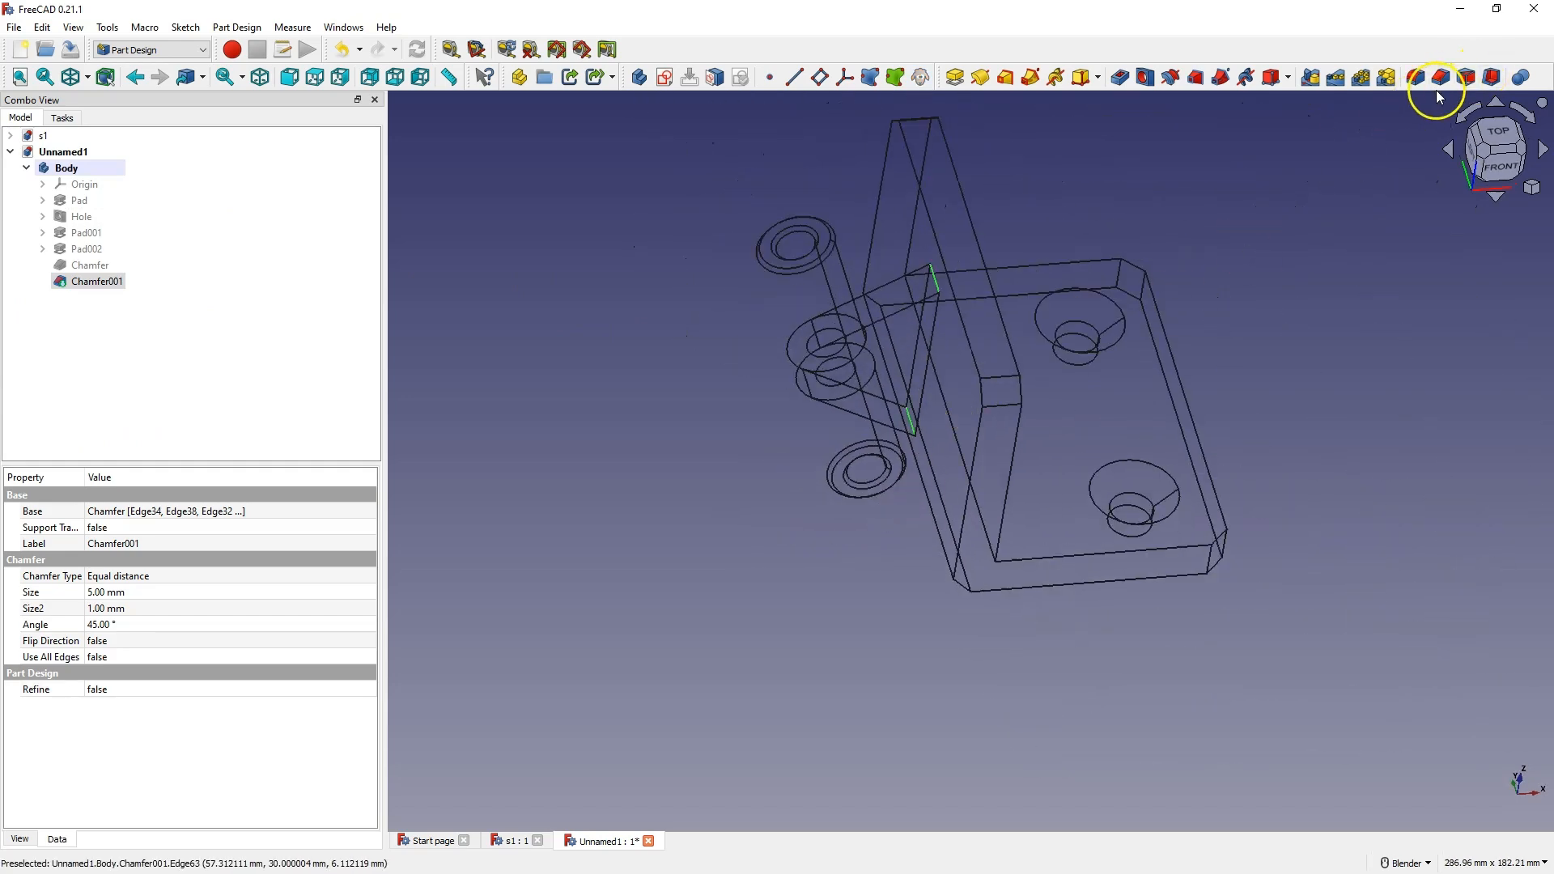
{"action": "left_click", "coordinate": [1416, 77]}
{"action": "type", "text": "5"}
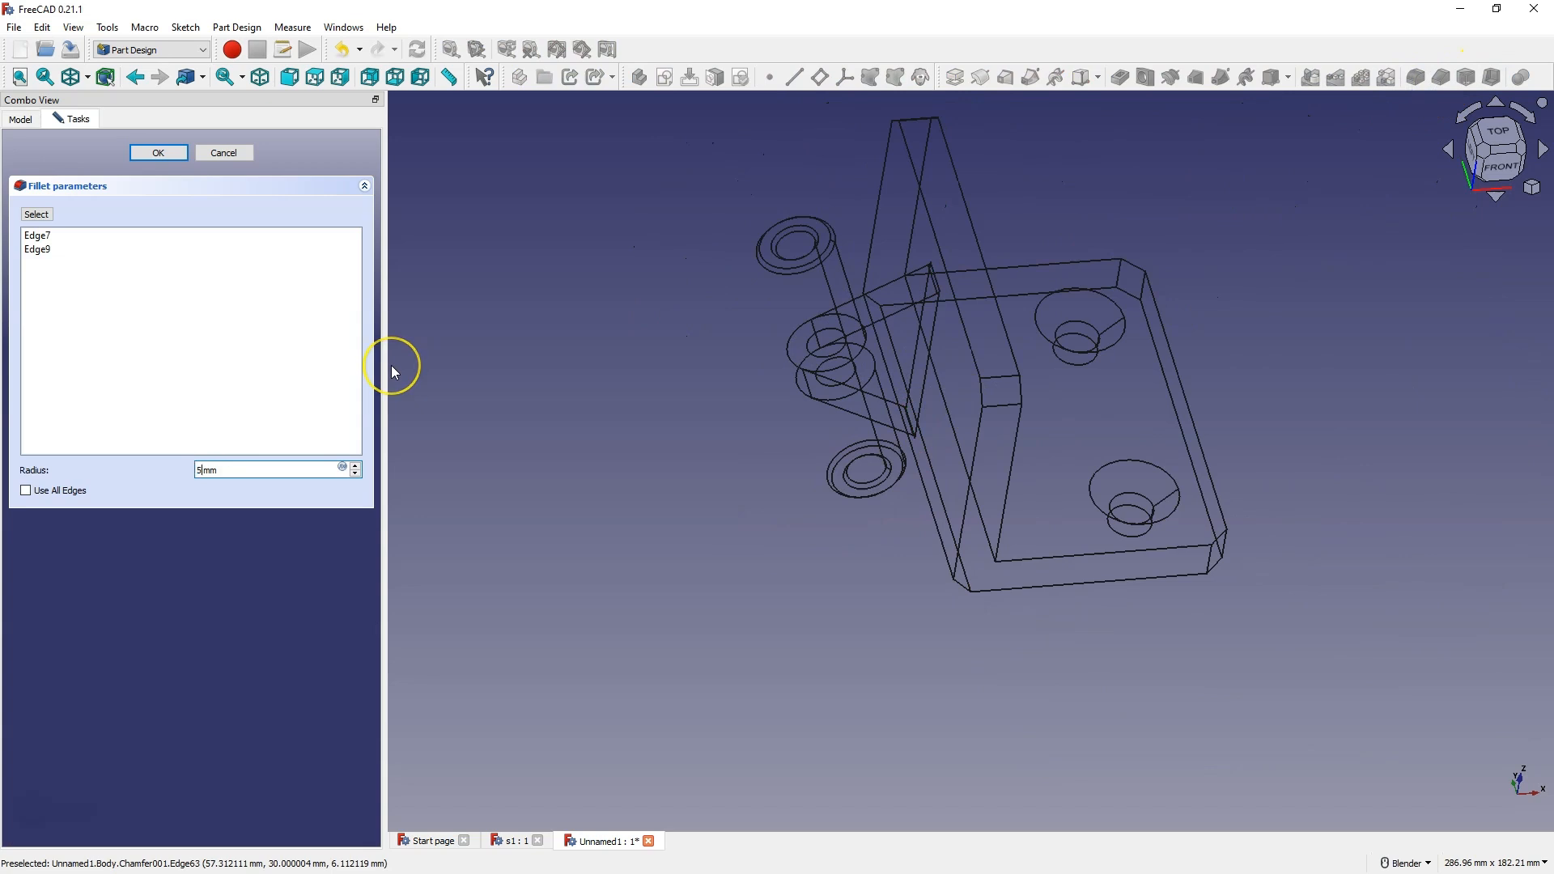
{"action": "left_click", "coordinate": [168, 153]}
Restore the As is display style and view the bracket from behind the upright flange
{"action": "left_click", "coordinate": [86, 77]}
{"action": "left_click", "coordinate": [89, 101]}
{"action": "mouse_move", "coordinate": [399, 226]}
{"action": "middle_mouse_down"}
{"action": "mouse_move", "coordinate": [899, 372]}
{"action": "mouse_move", "coordinate": [822, 421]}
{"action": "mouse_move", "coordinate": [1103, 429]}
{"action": "mouse_move", "coordinate": [818, 441]}
{"action": "mouse_move", "coordinate": [995, 502]}
{"action": "mouse_move", "coordinate": [1014, 486]}
{"action": "mouse_move", "coordinate": [1058, 527]}
{"action": "mouse_move", "coordinate": [944, 434]}
{"action": "mouse_move", "coordinate": [906, 424]}
{"action": "middle_mouse_up"}
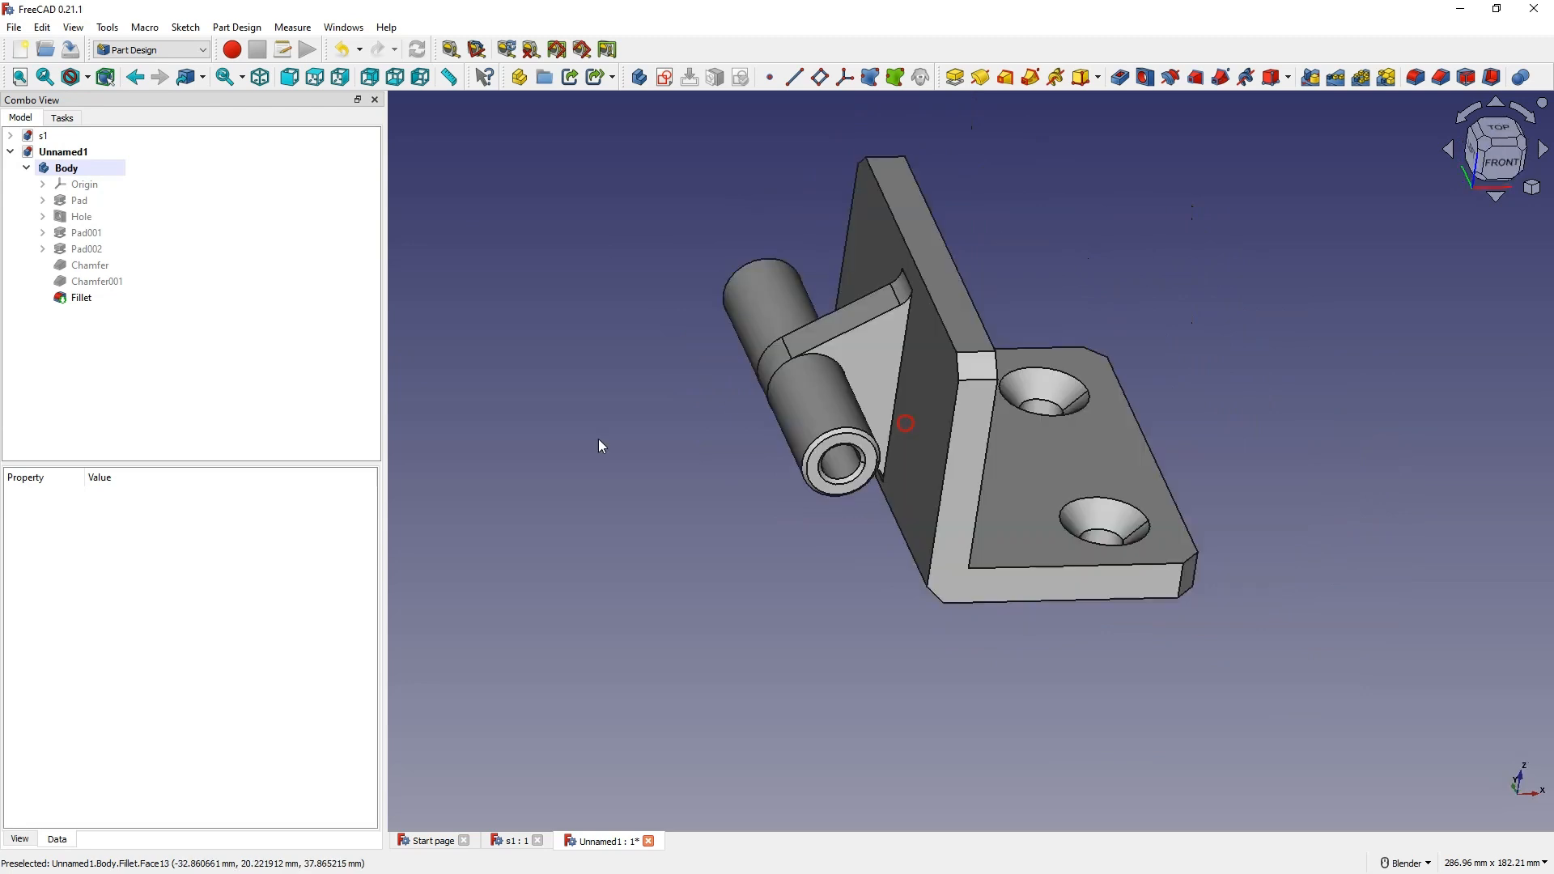